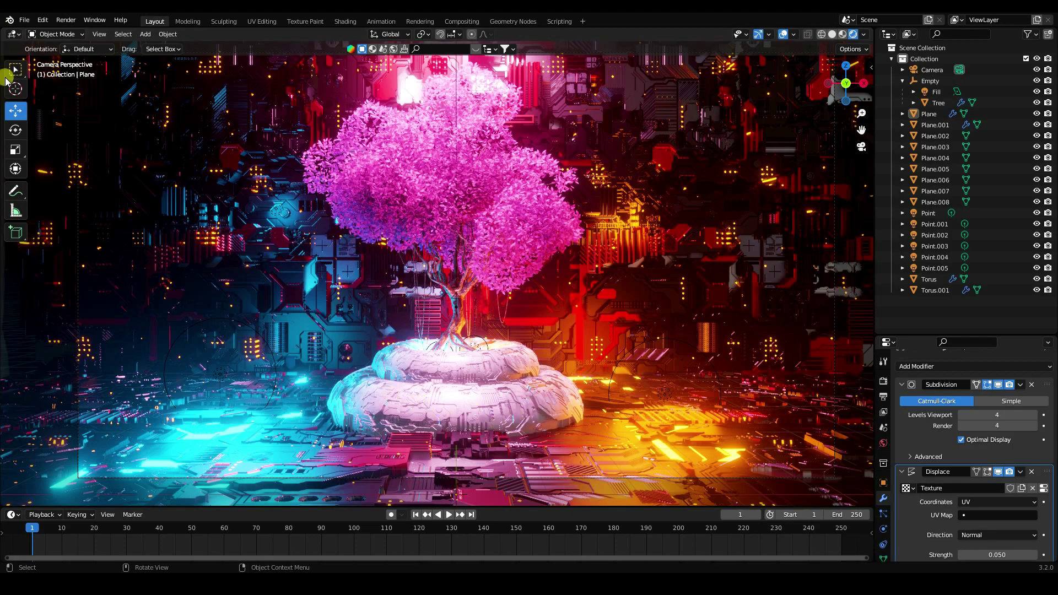
# - Start a new General file and delete its default cube, camera and light
pyautogui.click(24, 20)
pyautogui.moveTo(35, 34)
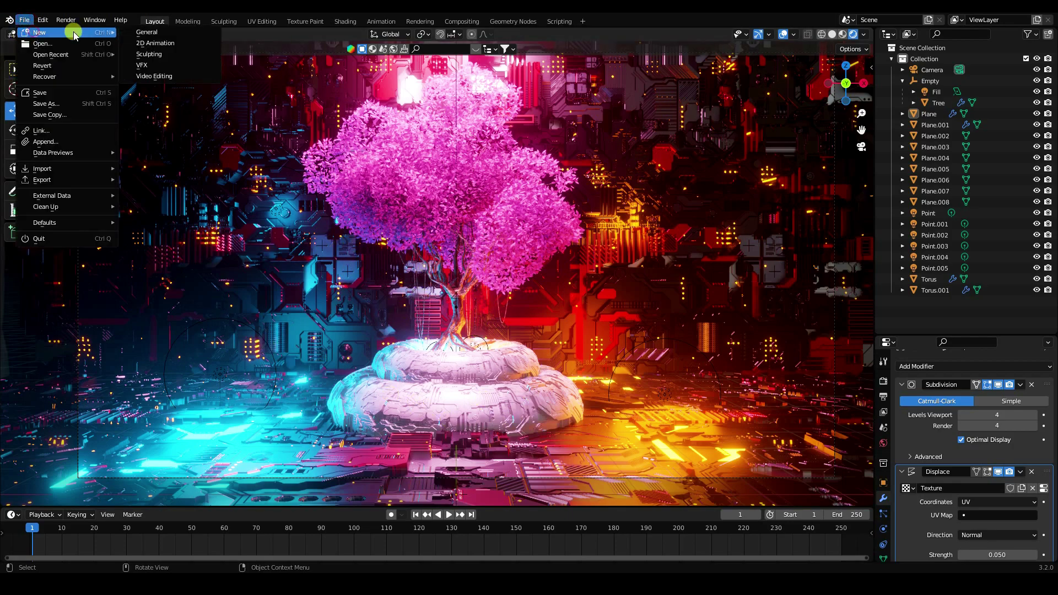
pyautogui.click(184, 32)
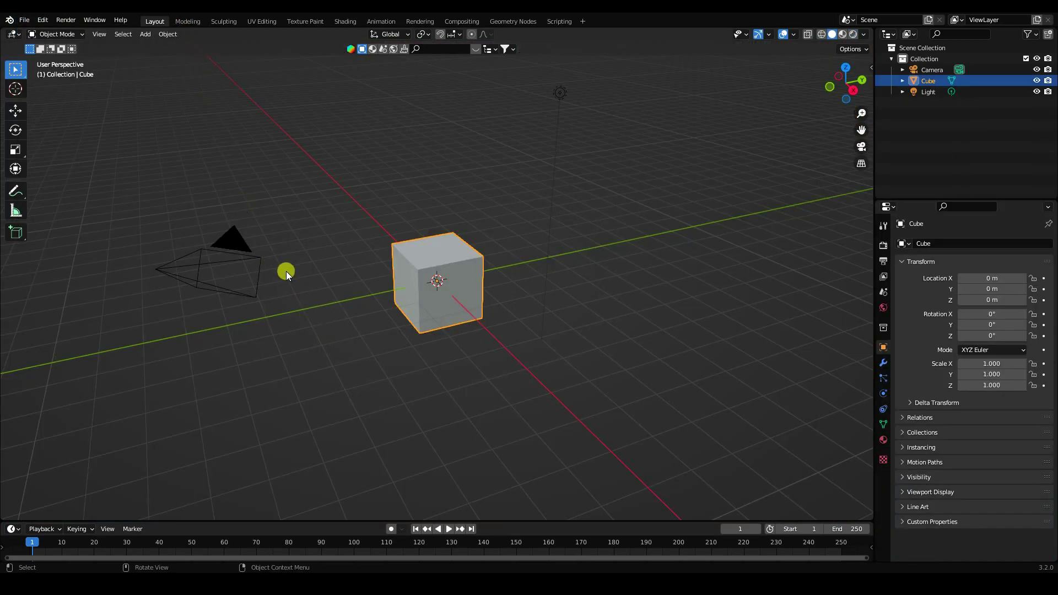
pyautogui.moveTo(175, 185); pyautogui.dragTo(664, 447)
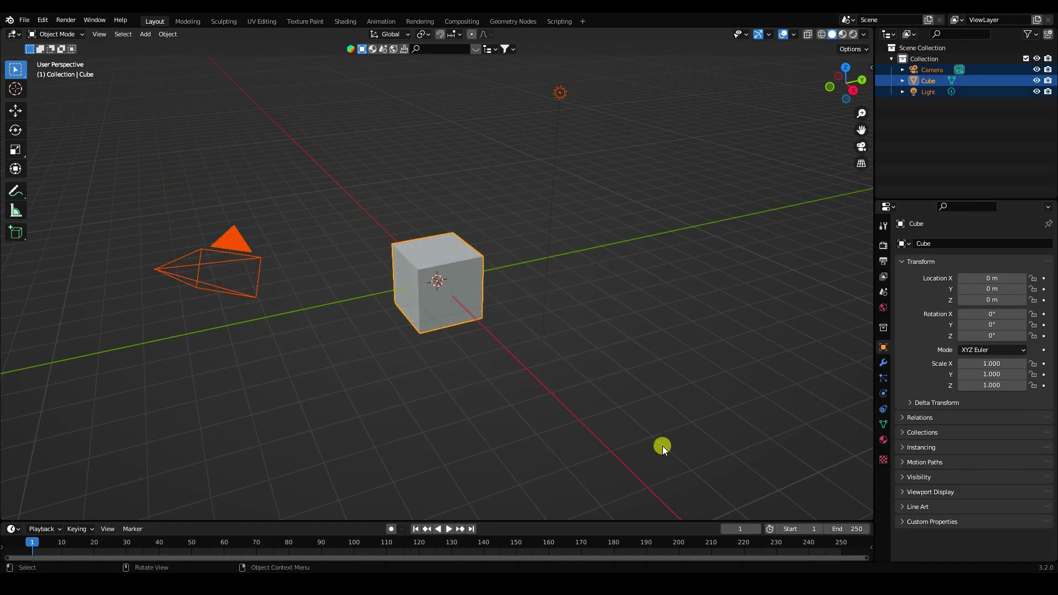
pyautogui.press('Delete')
# - Add a plane mesh and set its X and Y scale to 10
pyautogui.click(146, 34)
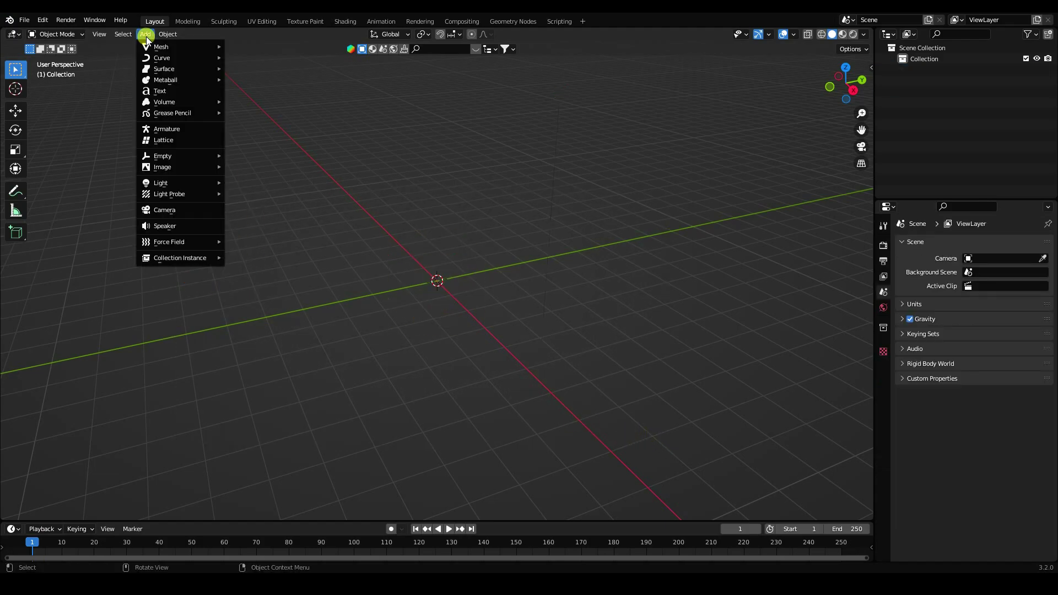
pyautogui.moveTo(164, 45)
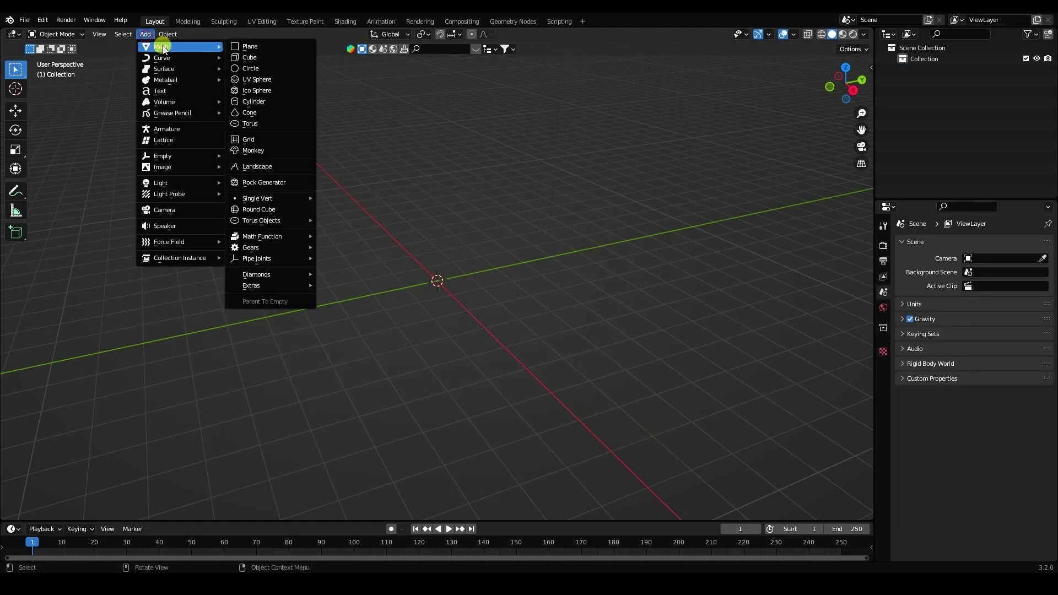
pyautogui.click(253, 49)
pyautogui.click(990, 363)
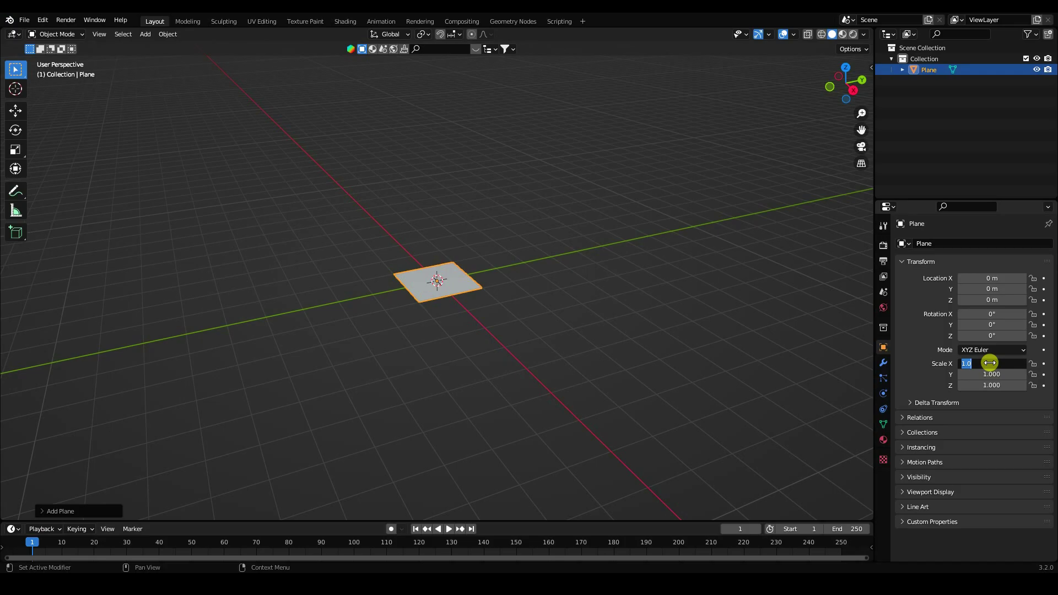
pyautogui.write('10')
pyautogui.press('Tab')
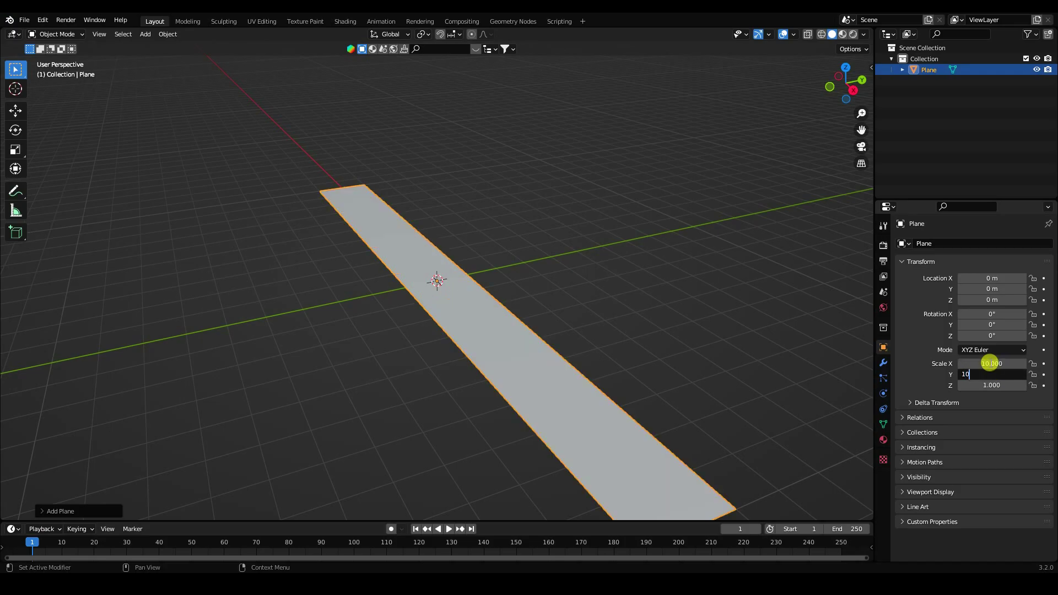
pyautogui.write('10')
pyautogui.press('Return')
pyautogui.scroll(-3, 496, 314)
pyautogui.scroll(3, 419, 313)
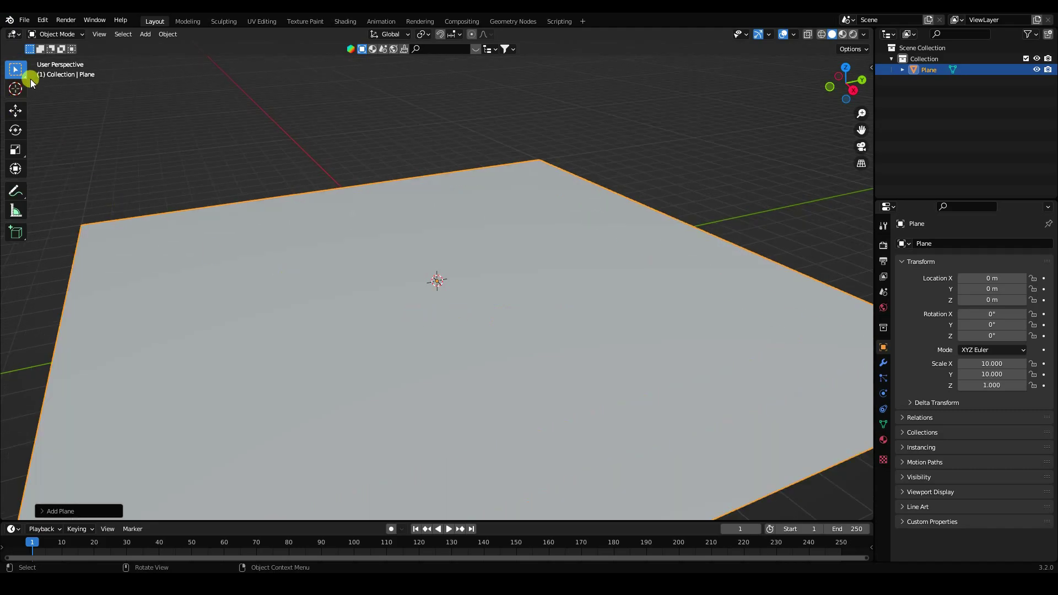
# - In Edit Mode, subdivide the plane with 10 cuts
pyautogui.click(55, 34)
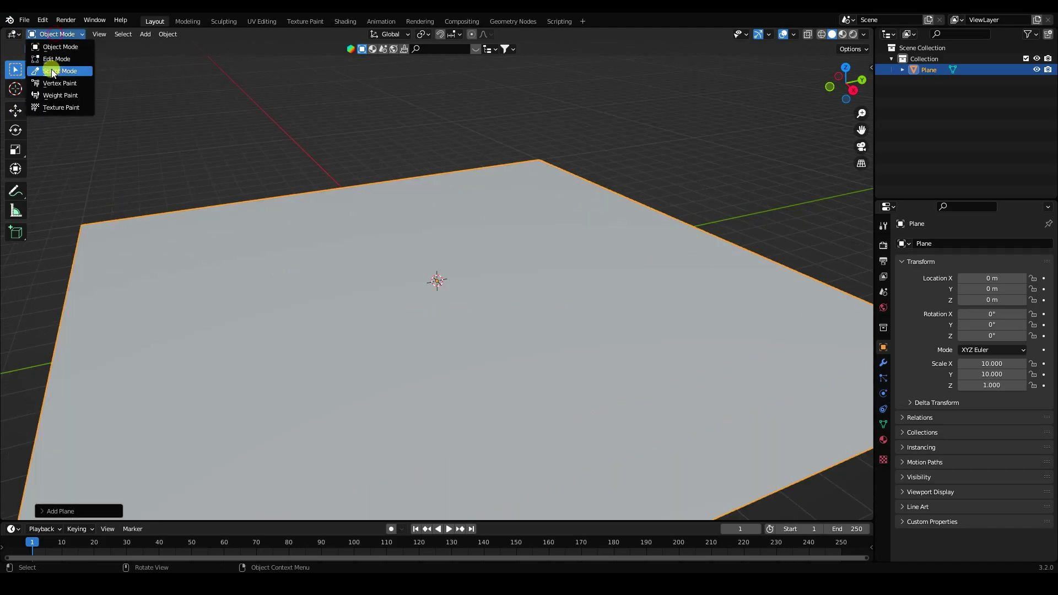
pyautogui.click(66, 59)
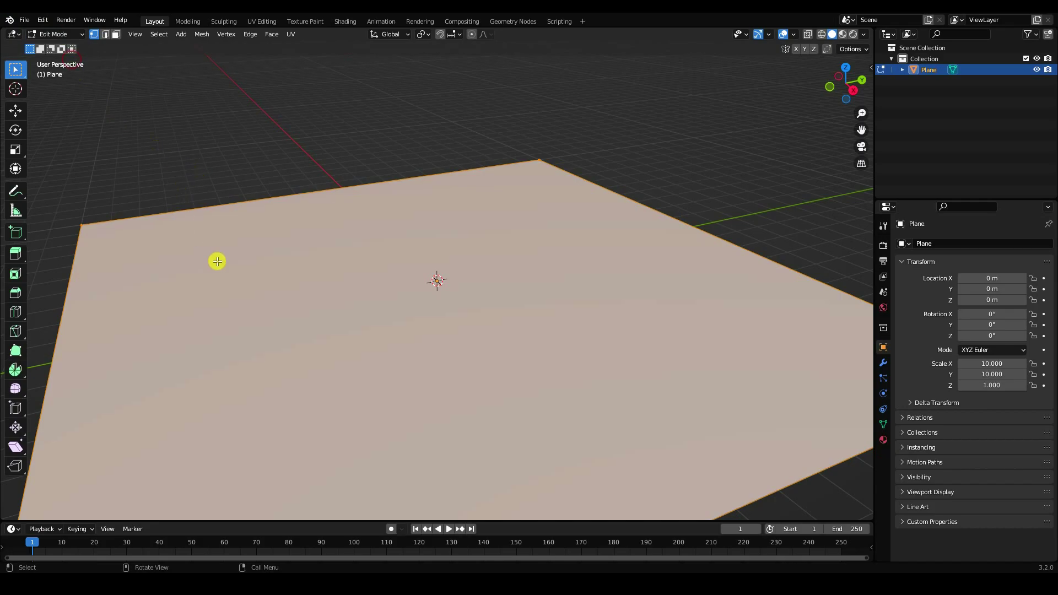
pyautogui.rightClick(212, 261)
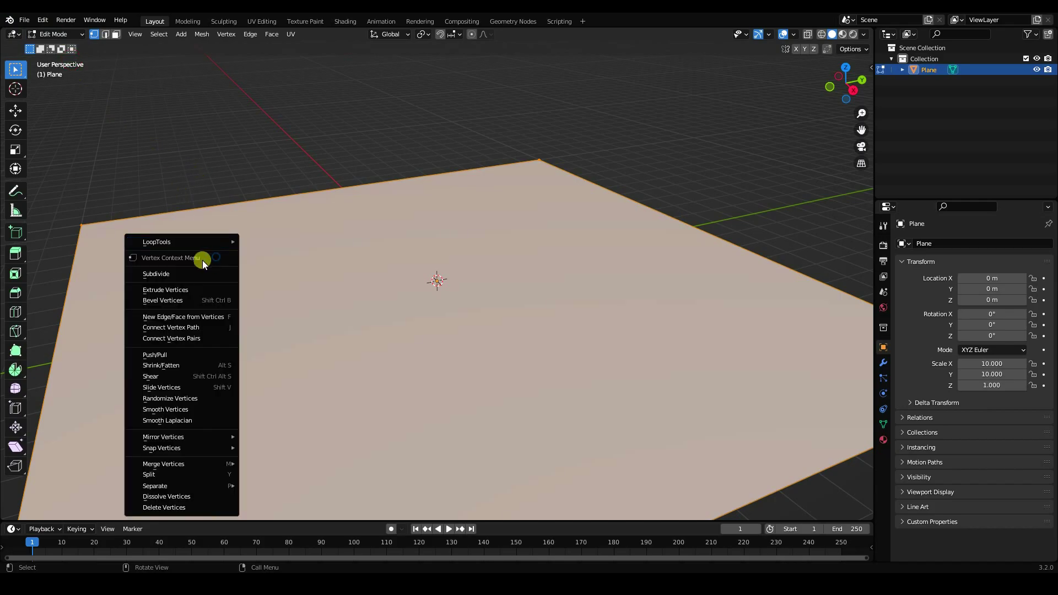
pyautogui.click(173, 274)
pyautogui.rightClick(63, 496)
pyautogui.click(51, 507)
pyautogui.click(48, 511)
pyautogui.click(181, 435)
pyautogui.click(181, 435)
pyautogui.click(182, 435)
pyautogui.click(182, 435)
pyautogui.click(181, 435)
pyautogui.click(181, 435)
pyautogui.click(181, 436)
pyautogui.click(182, 435)
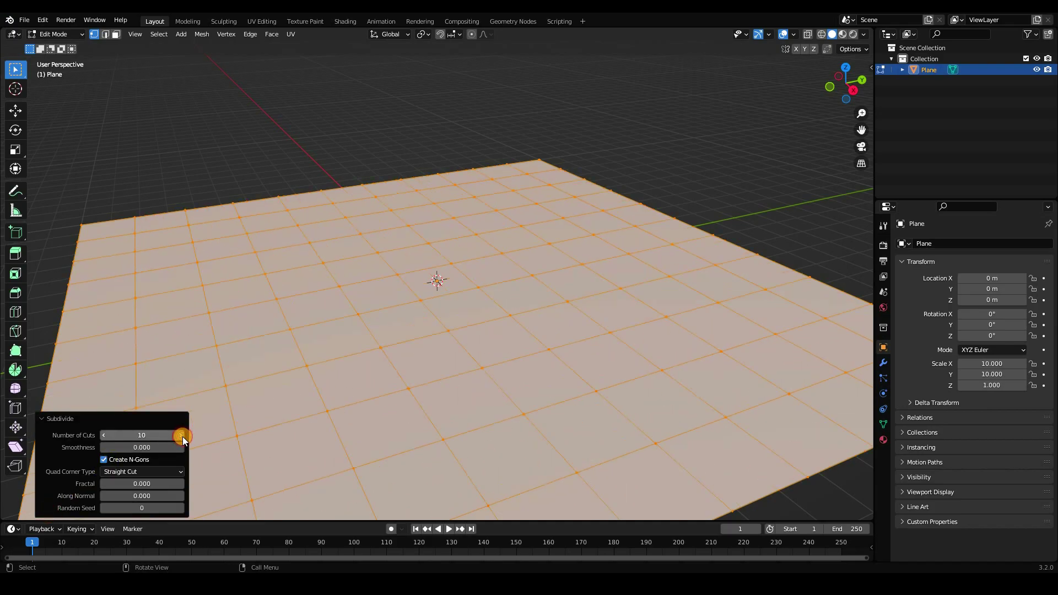
pyautogui.click(181, 436)
# - Subdivide the plane again with 10 cuts and return to Object Mode
pyautogui.rightClick(364, 267)
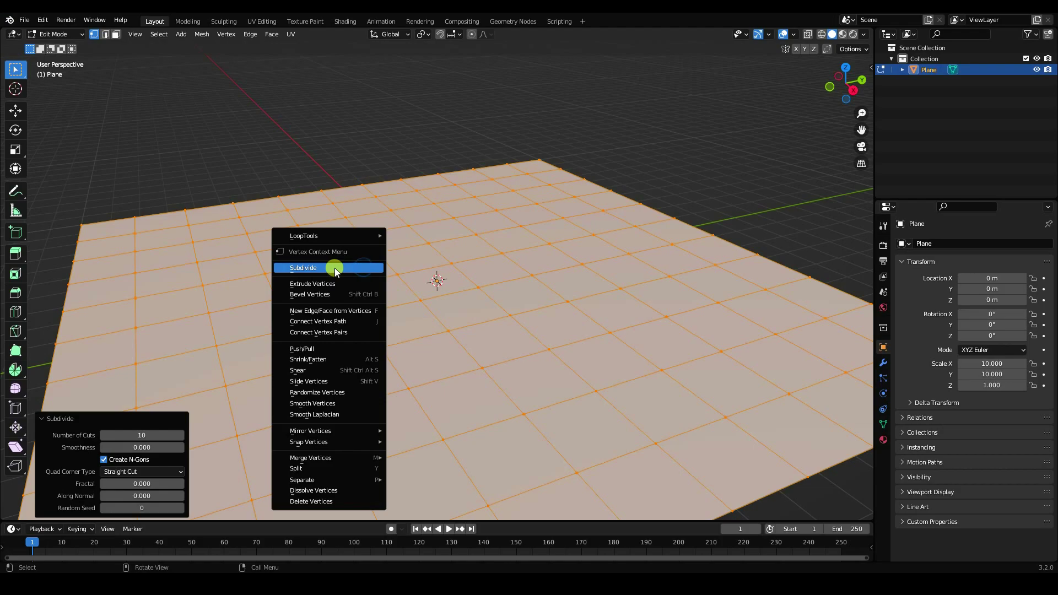
pyautogui.click(335, 268)
pyautogui.click(180, 436)
pyautogui.click(180, 436)
pyautogui.click(179, 436)
pyautogui.click(180, 435)
pyautogui.click(179, 436)
pyautogui.click(179, 436)
pyautogui.click(179, 436)
pyautogui.click(179, 436)
pyautogui.click(179, 436)
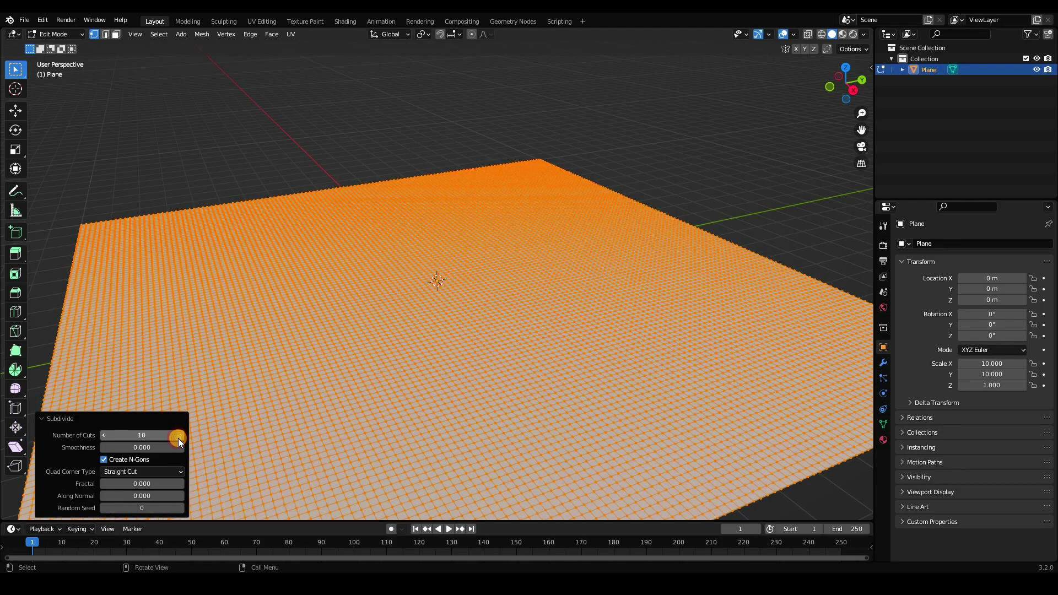
pyautogui.click(14, 110)
pyautogui.click(53, 33)
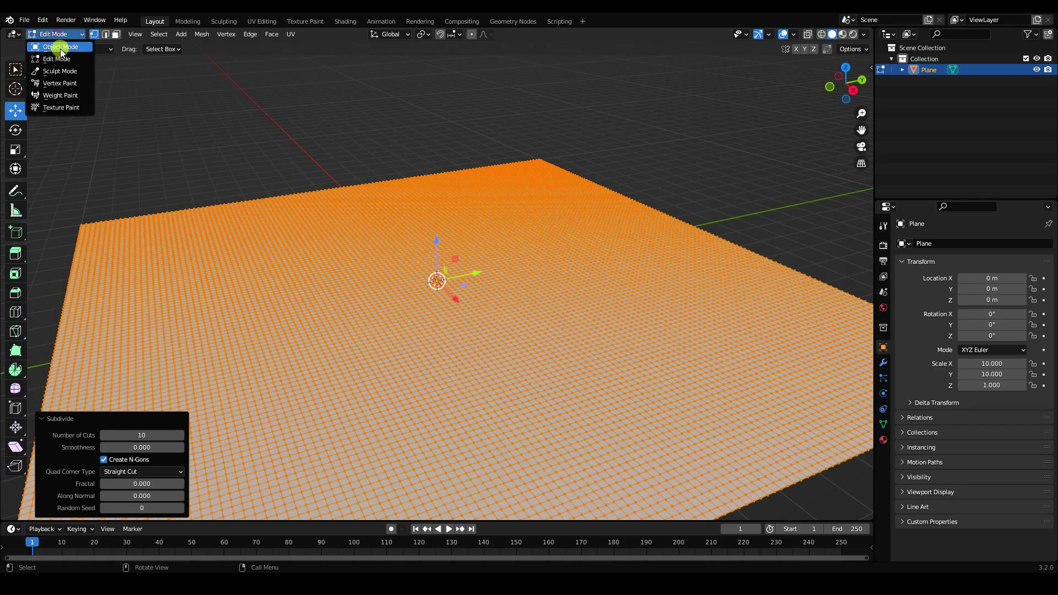
pyautogui.click(60, 47)
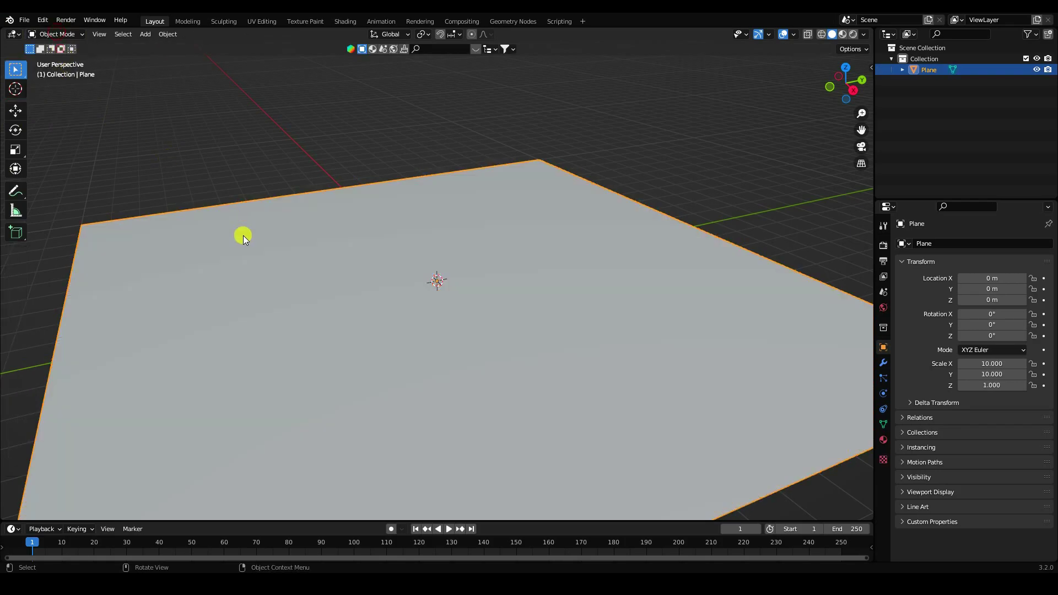
# - Add a Subdivision Surface modifier to the plane with render level 4
pyautogui.click(882, 362)
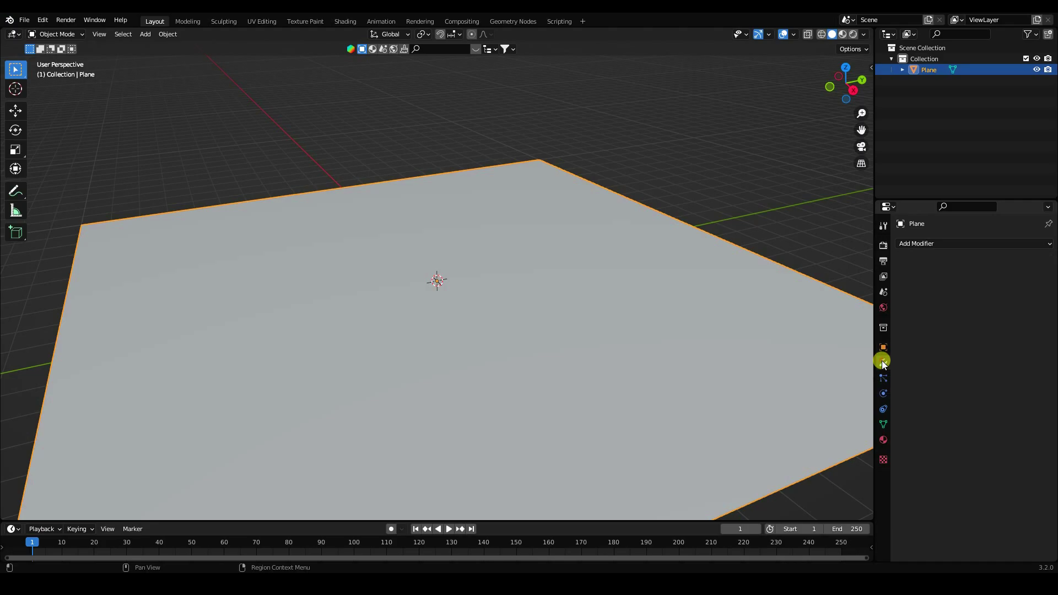
pyautogui.click(911, 244)
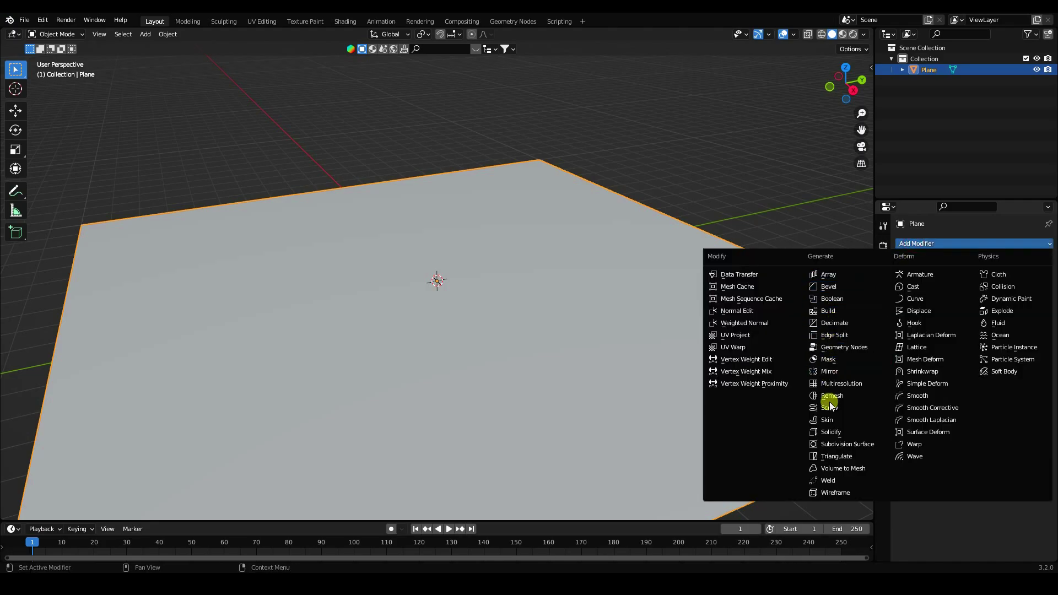
pyautogui.click(830, 445)
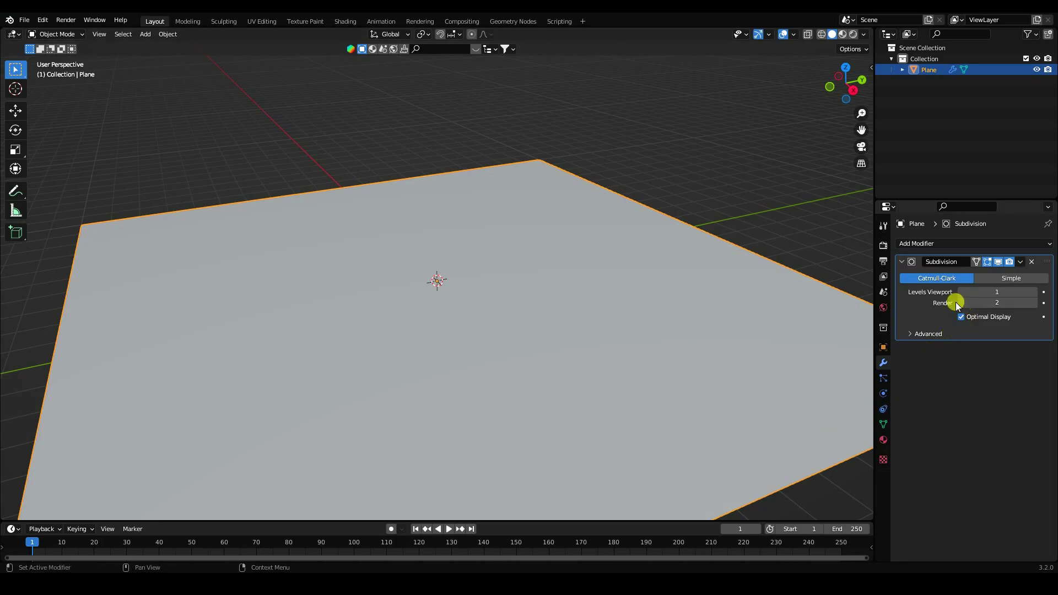
pyautogui.click(1035, 303)
pyautogui.click(1034, 303)
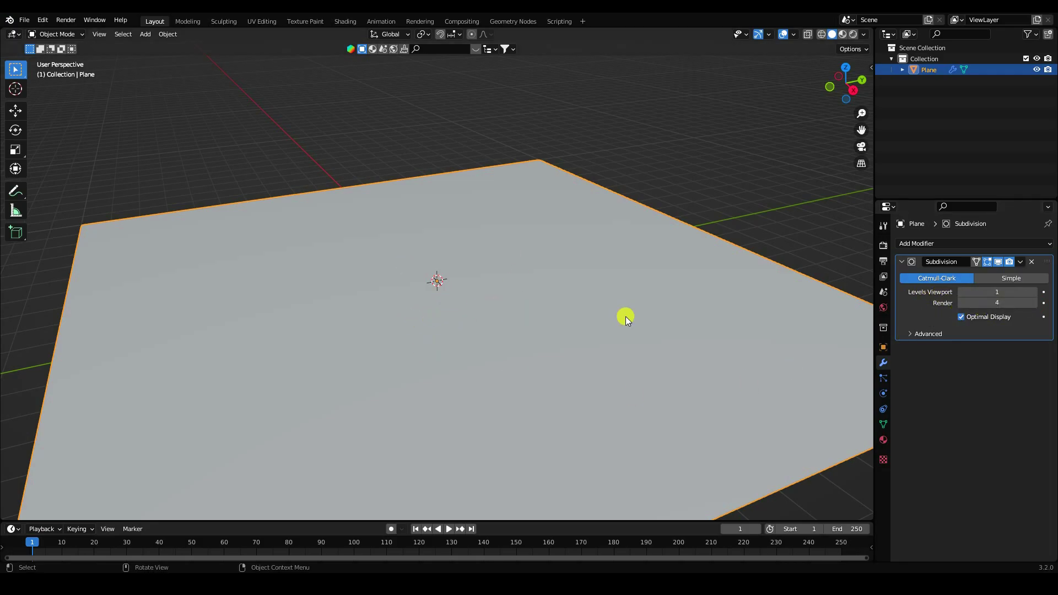
# - Add a Displace modifier with a new texture and strength 0.2
pyautogui.click(914, 243)
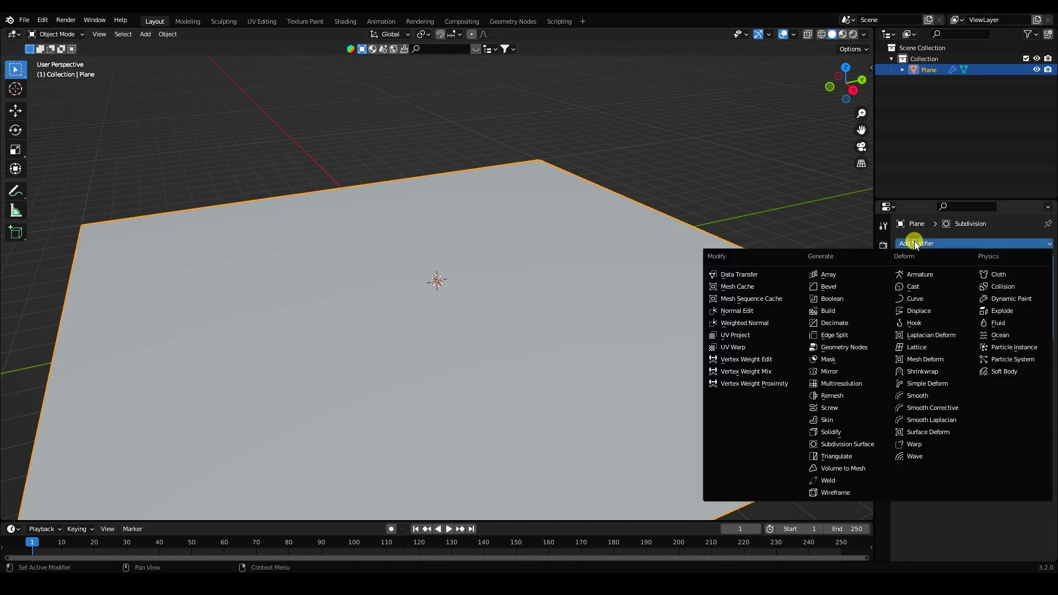
pyautogui.click(930, 312)
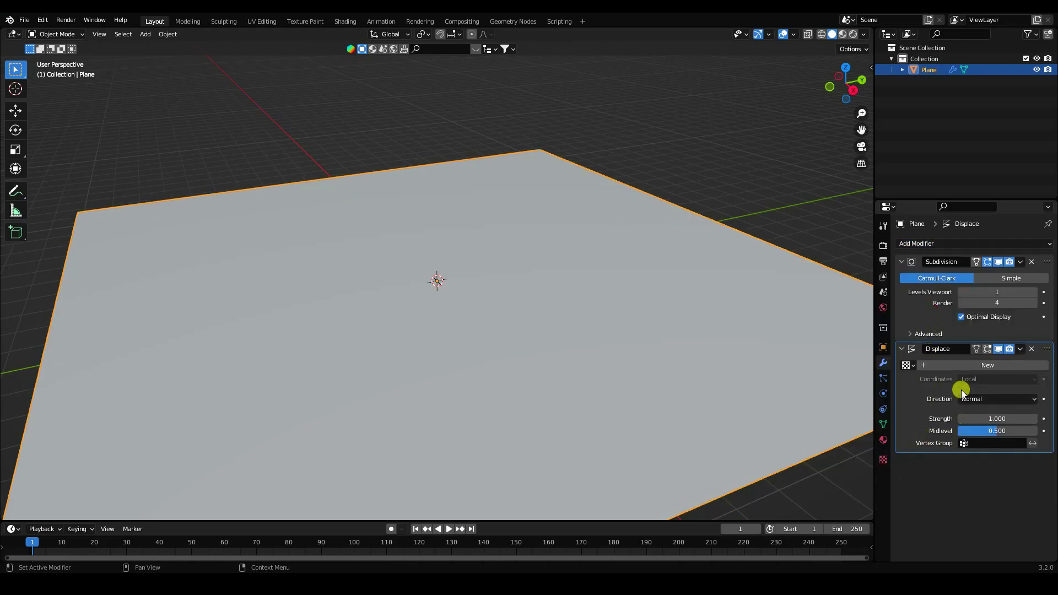
pyautogui.click(976, 365)
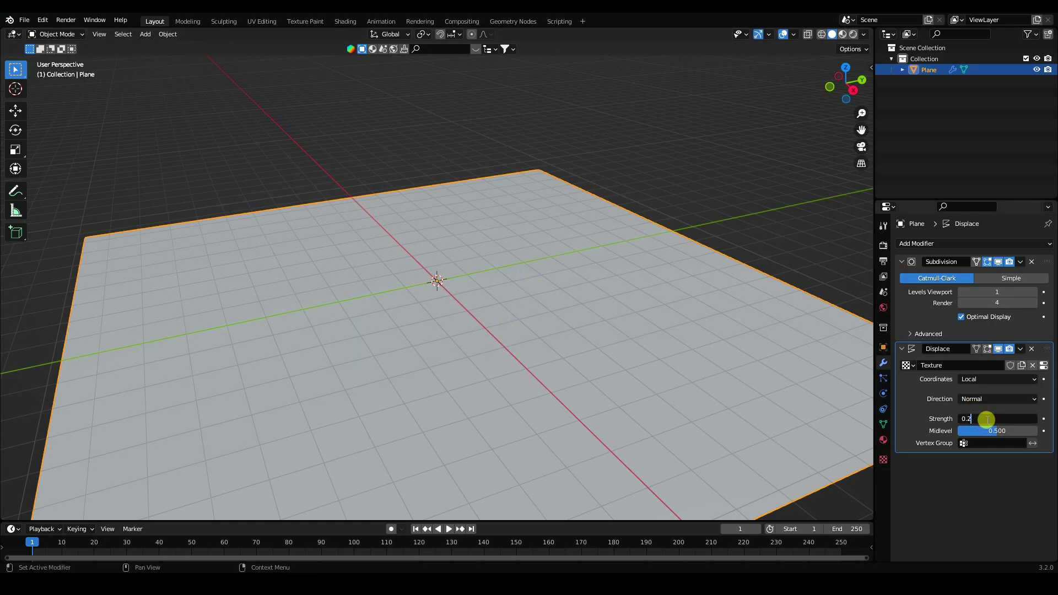
pyautogui.click(986, 420)
pyautogui.write('0.2')
pyautogui.press('Return')
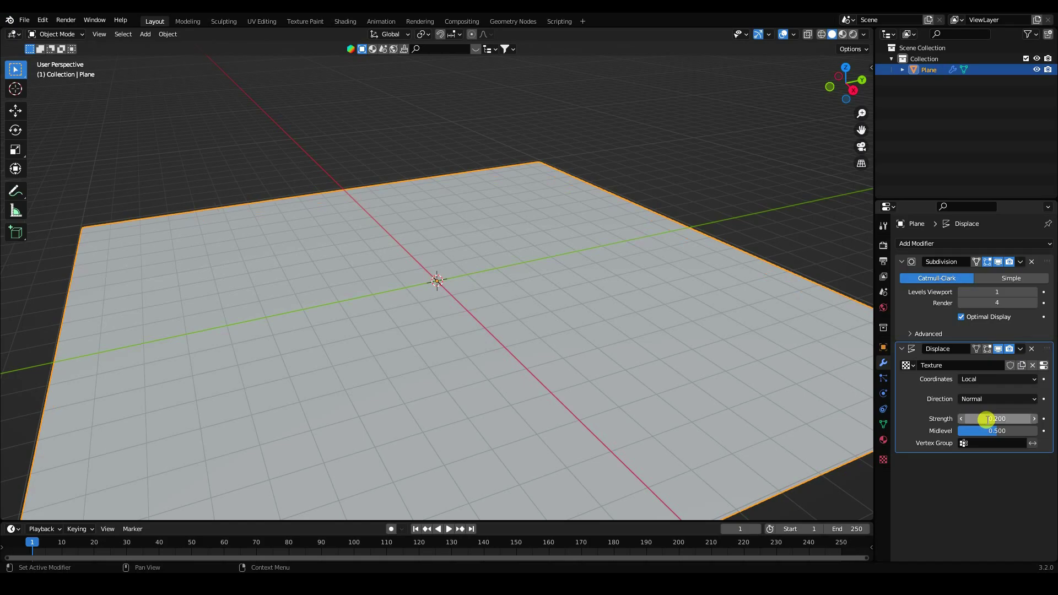
pyautogui.click(884, 457)
pyautogui.click(1023, 437)
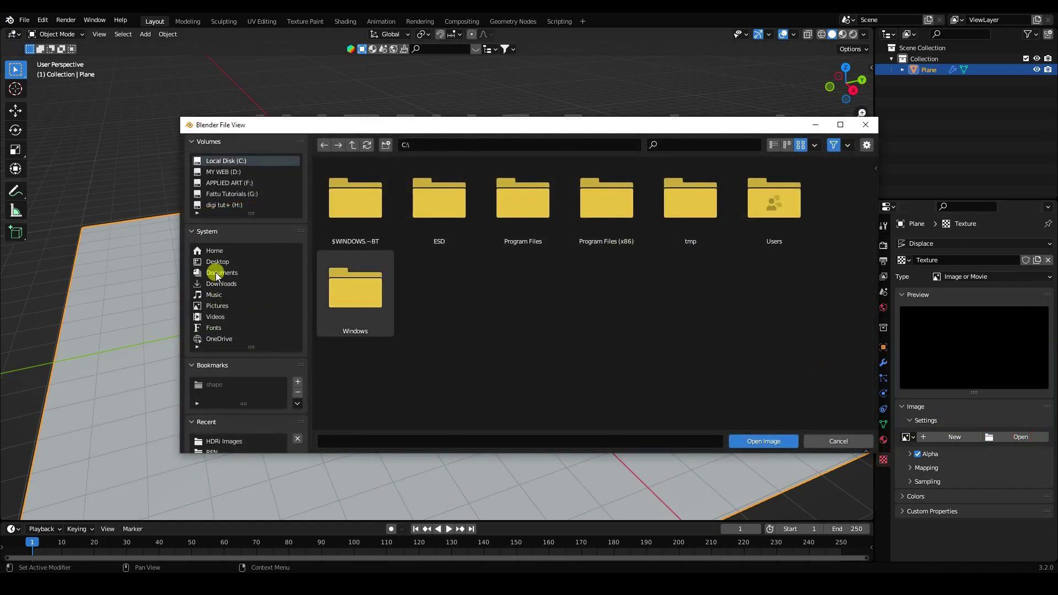
pyautogui.click(217, 262)
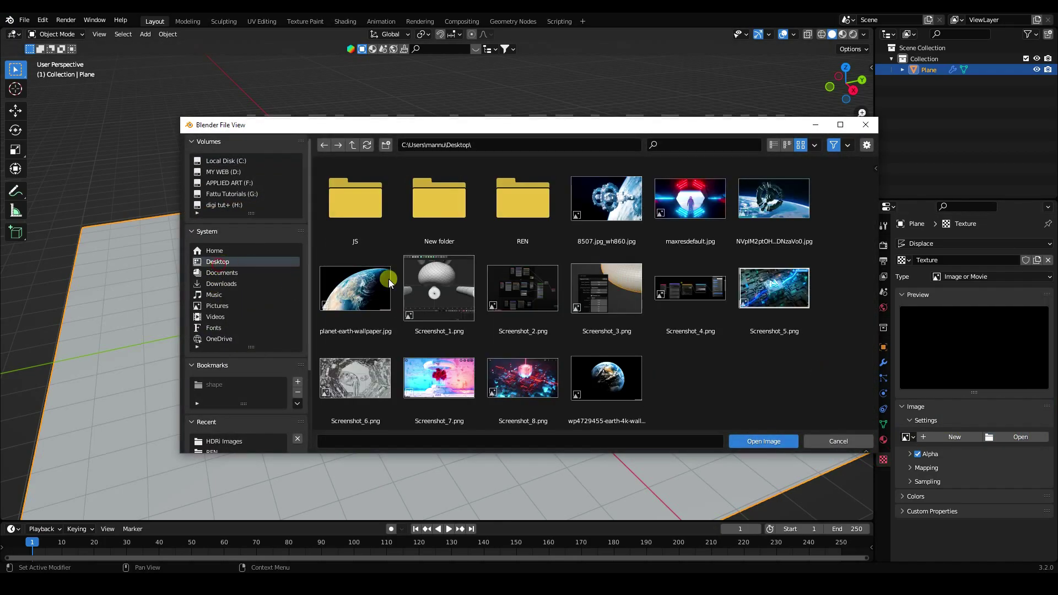
pyautogui.doubleClick(379, 213)
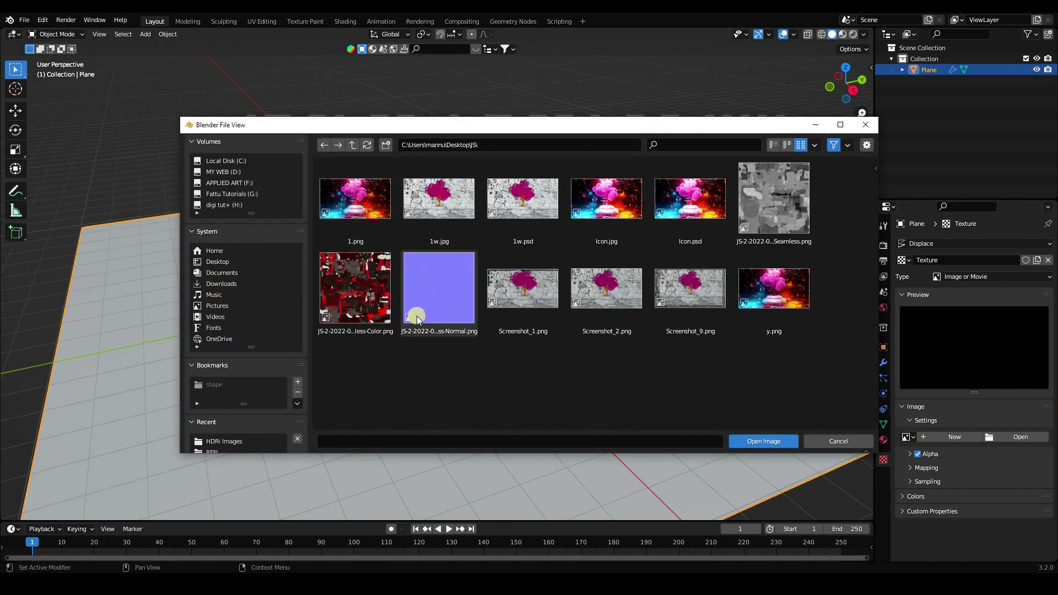
pyautogui.click(761, 208)
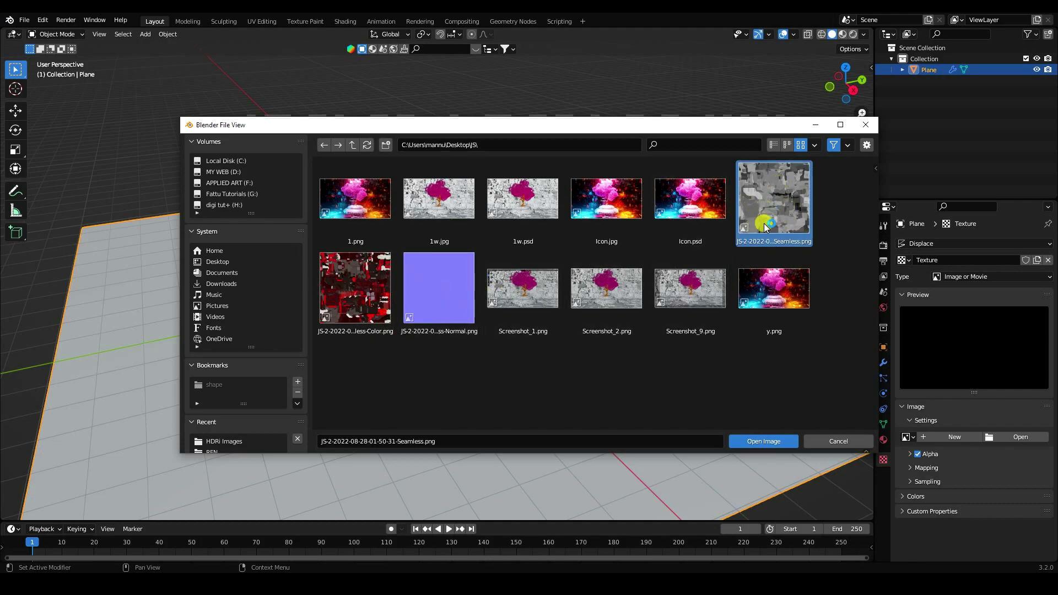
pyautogui.click(751, 441)
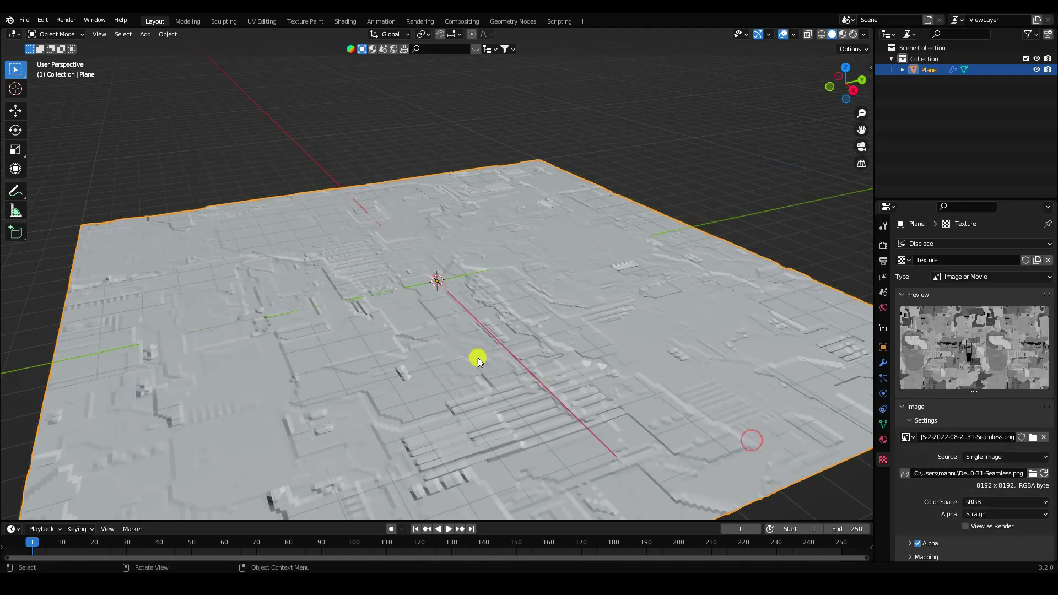
pyautogui.moveTo(445, 345); pyautogui.dragTo(499, 339, button='middle')
pyautogui.moveTo(435, 338); pyautogui.dragTo(442, 361, button='middle')
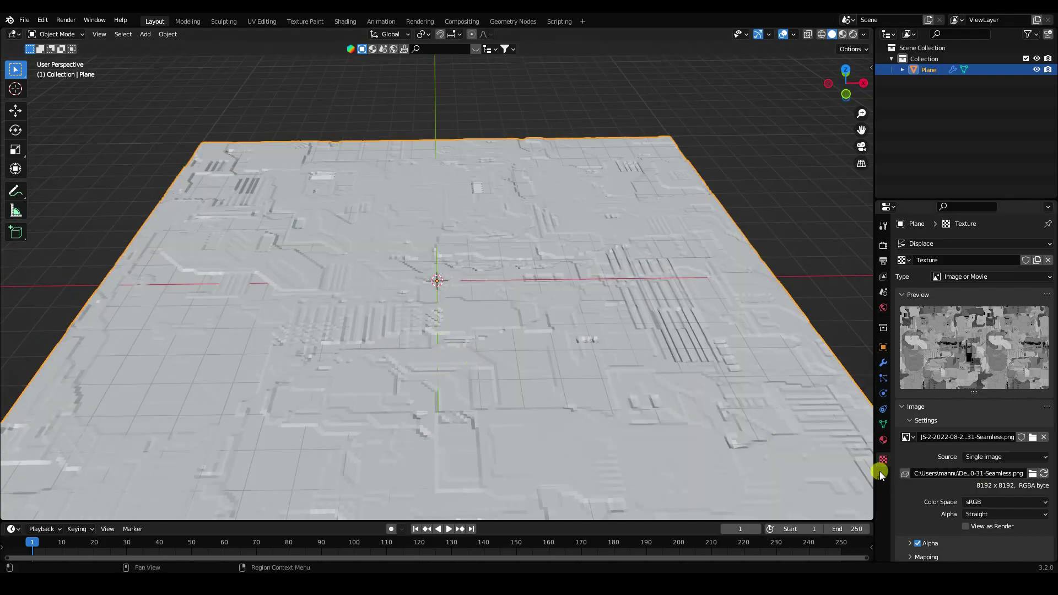
pyautogui.scroll(-2, 915, 496)
# - Set the texture's Repeat X and Repeat Y to 2
pyautogui.click(912, 509)
pyautogui.scroll(-4, 937, 490)
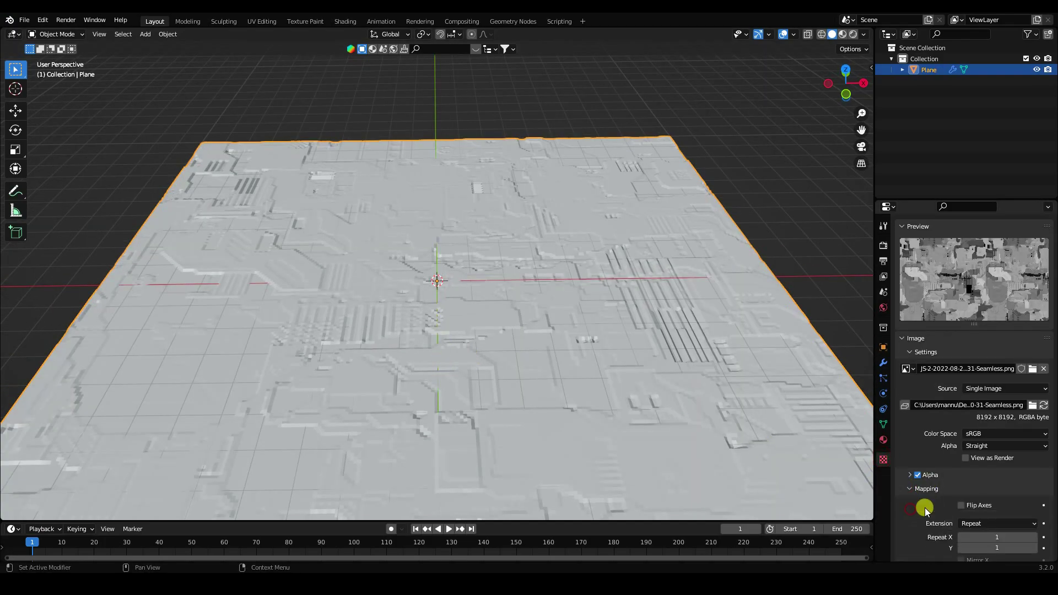
pyautogui.click(986, 458)
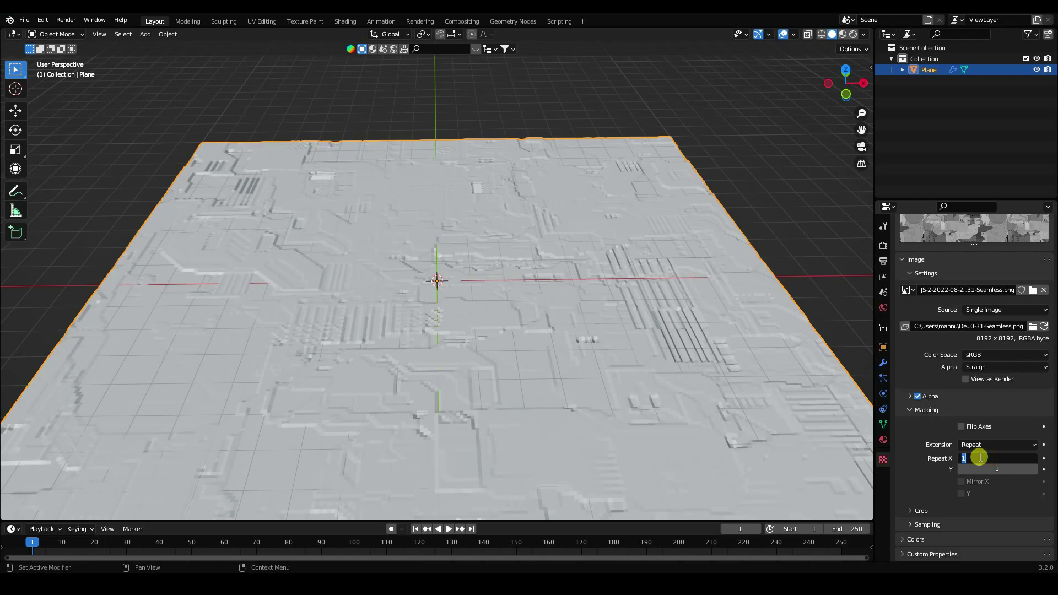
pyautogui.press('Return')
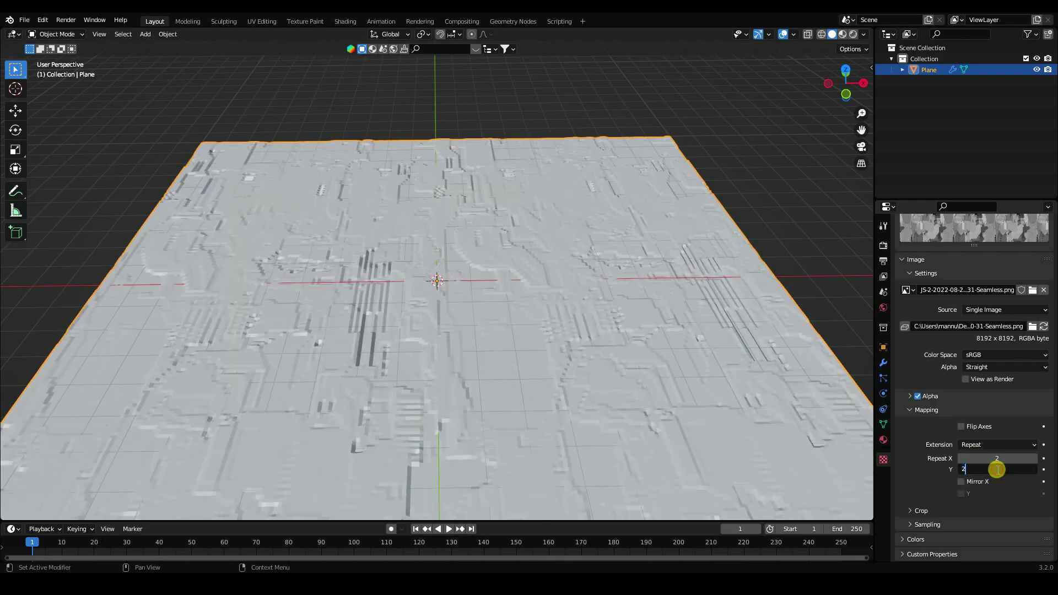
pyautogui.click(997, 470)
pyautogui.write('2')
pyautogui.press('Return')
pyautogui.moveTo(447, 358)
pyautogui.mouseDown(button='middle')
pyautogui.moveTo(439, 255)
pyautogui.moveTo(442, 351)
pyautogui.mouseUp(button='middle')
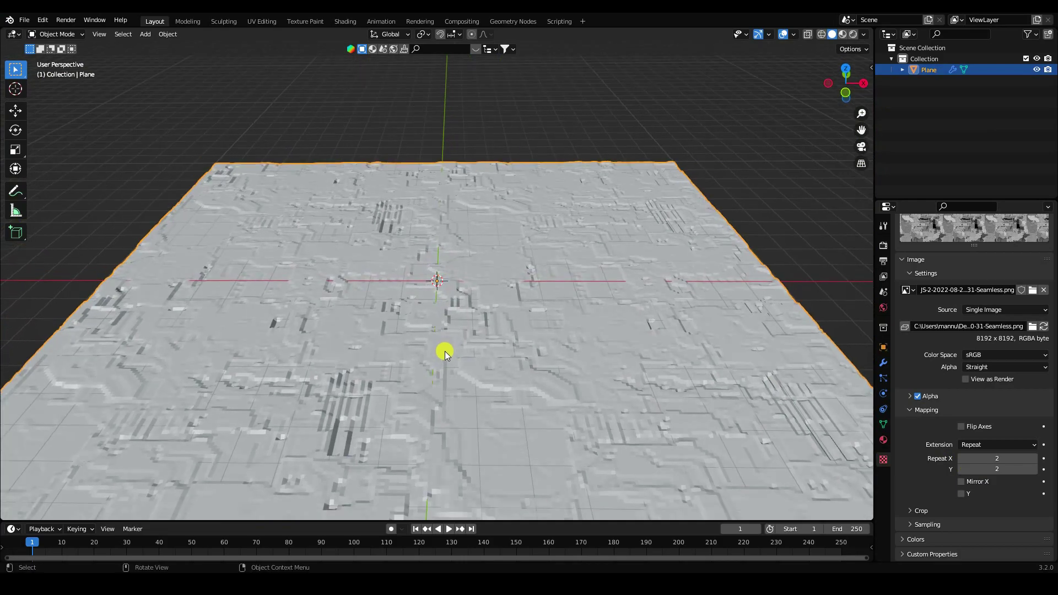
# - Set Displace strength to 0.3 and Subdivision viewport level to 2
pyautogui.click(888, 362)
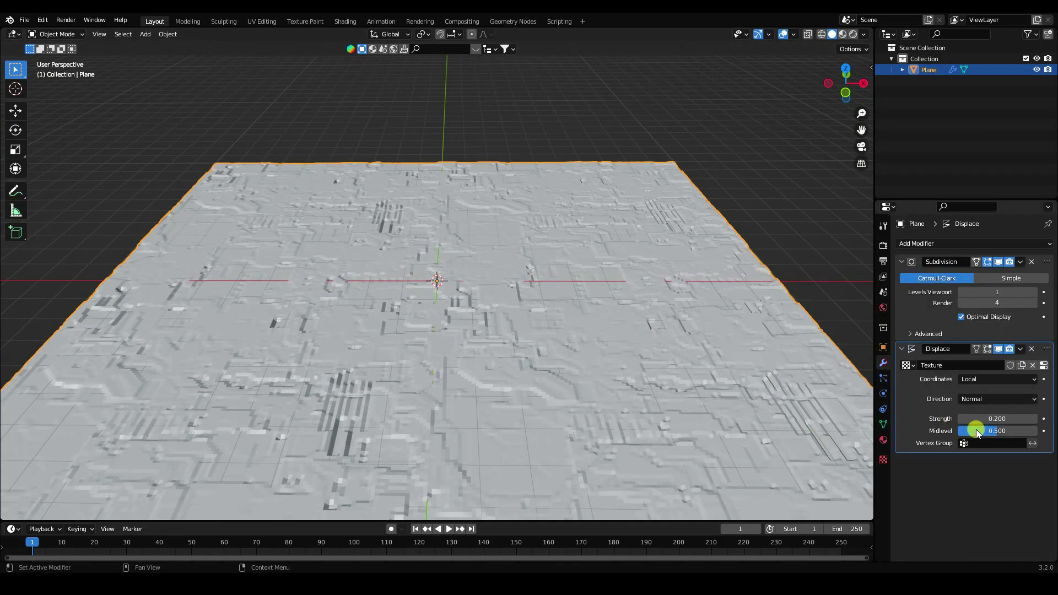
pyautogui.click(1001, 418)
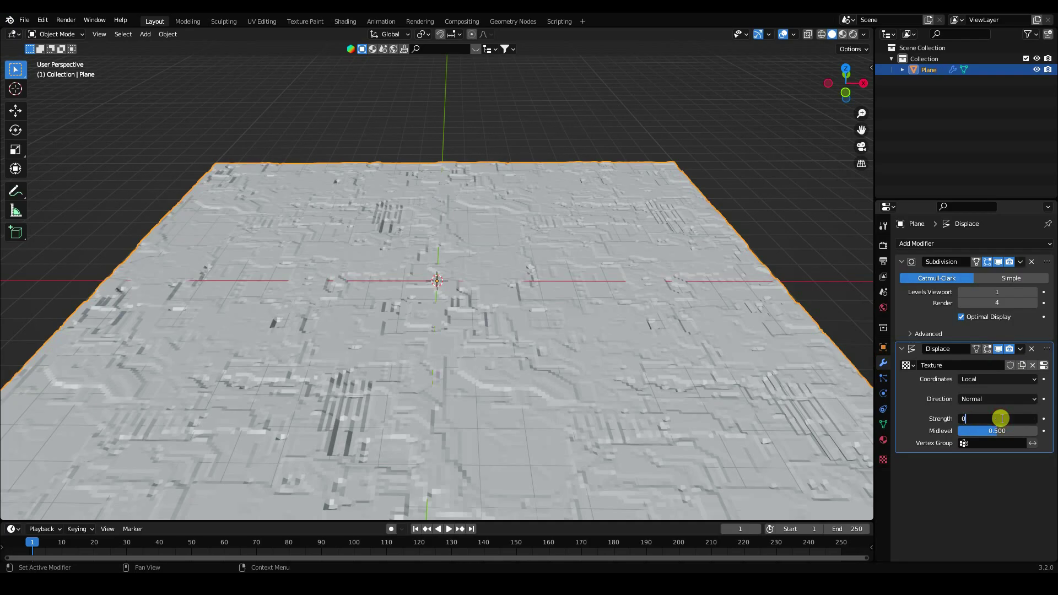
pyautogui.write('0.3')
pyautogui.press('Return')
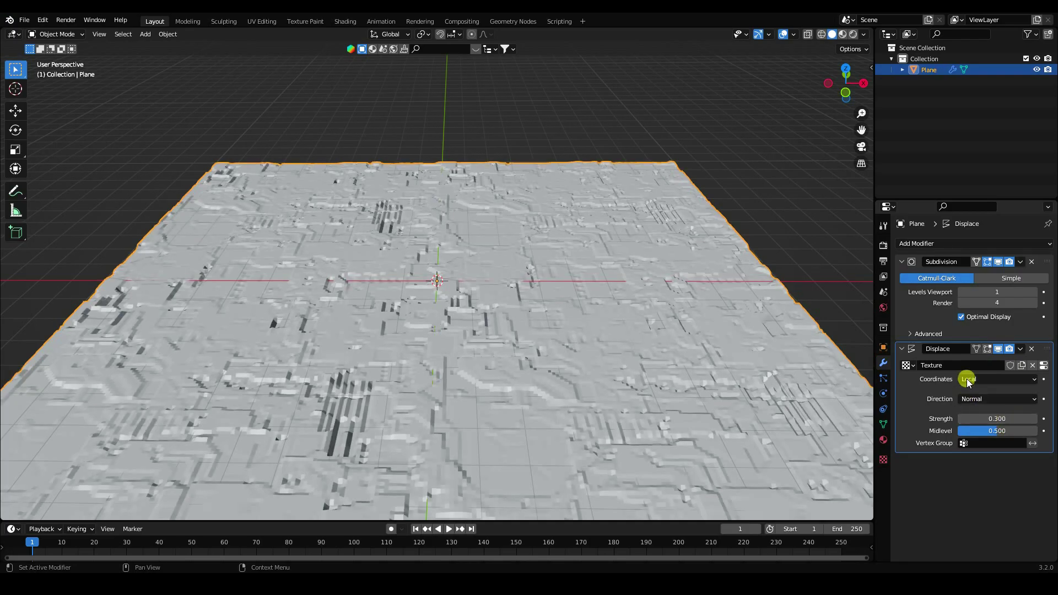
pyautogui.click(1032, 293)
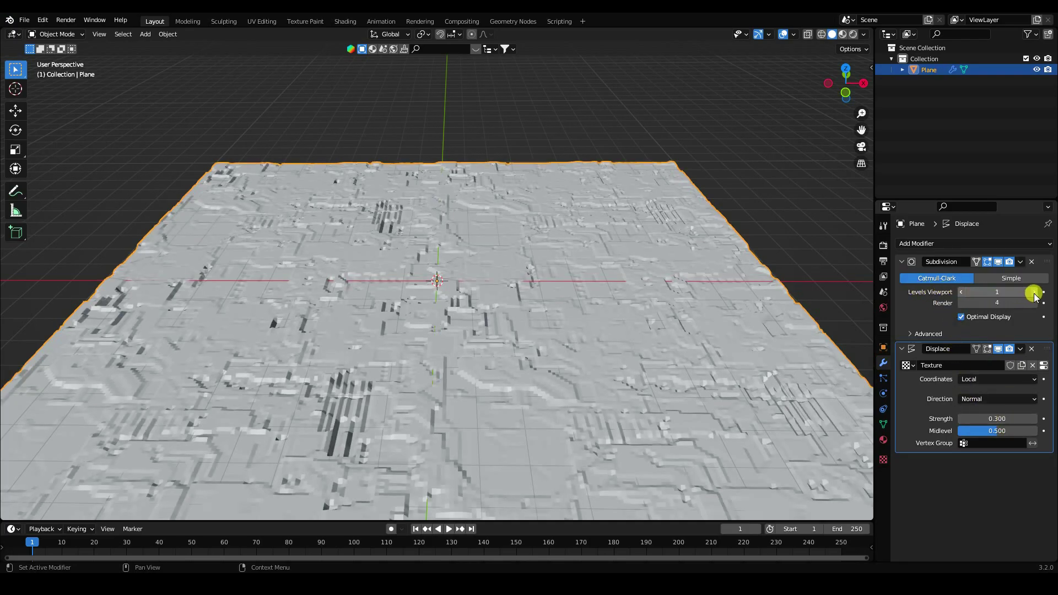
pyautogui.moveTo(384, 379); pyautogui.dragTo(420, 397, button='middle')
# - Add a torus with 200 major segments and 100 minor segments
pyautogui.click(145, 34)
pyautogui.moveTo(154, 46)
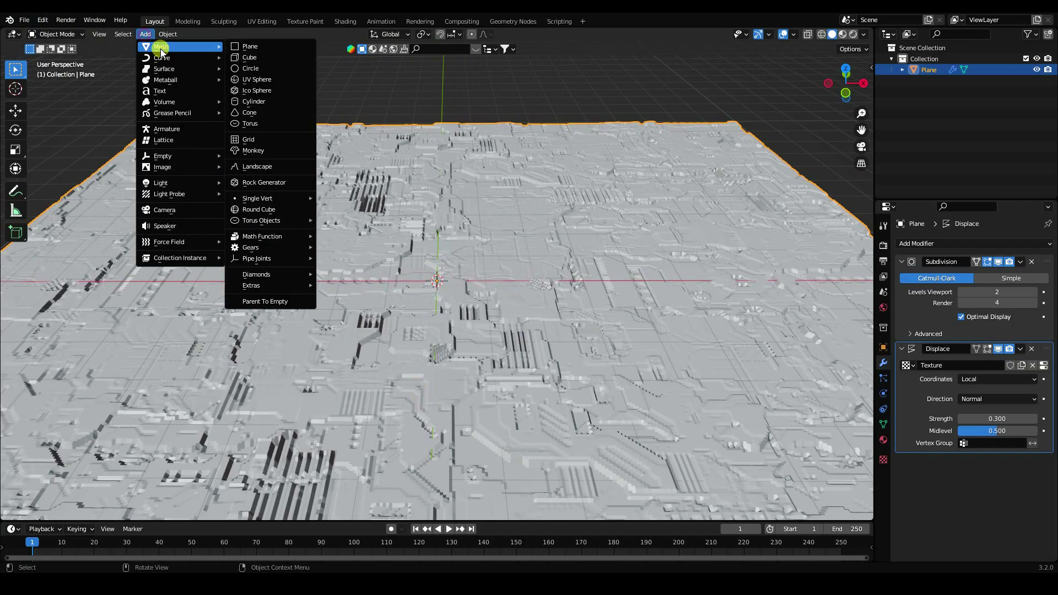
pyautogui.click(246, 130)
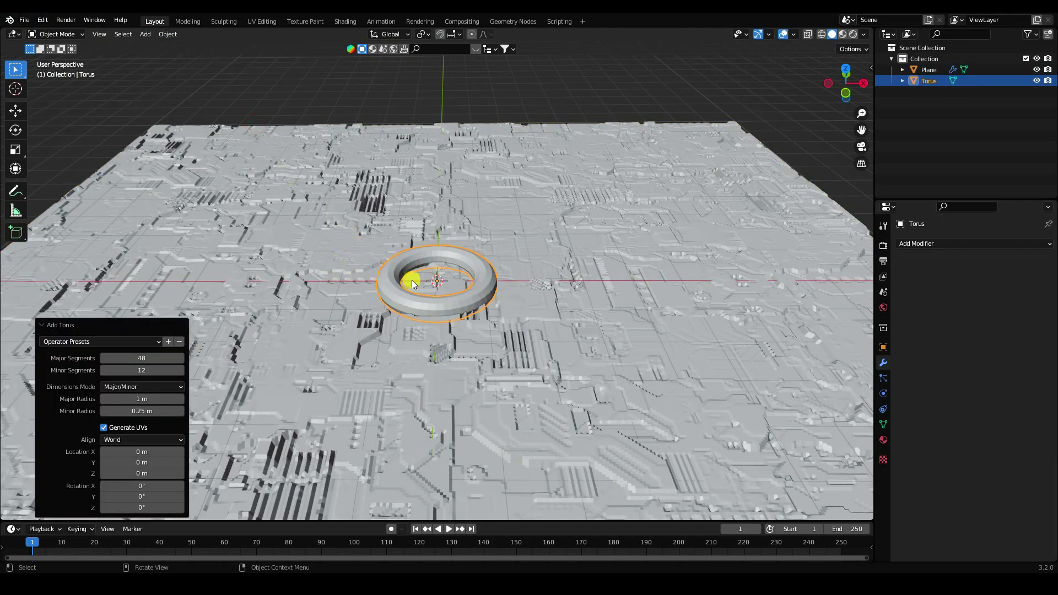
pyautogui.scroll(3, 412, 283)
pyautogui.moveTo(132, 358)
pyautogui.mouseDown()
pyautogui.moveTo(169, 355)
pyautogui.moveTo(130, 357)
pyautogui.mouseUp()
pyautogui.click(130, 357)
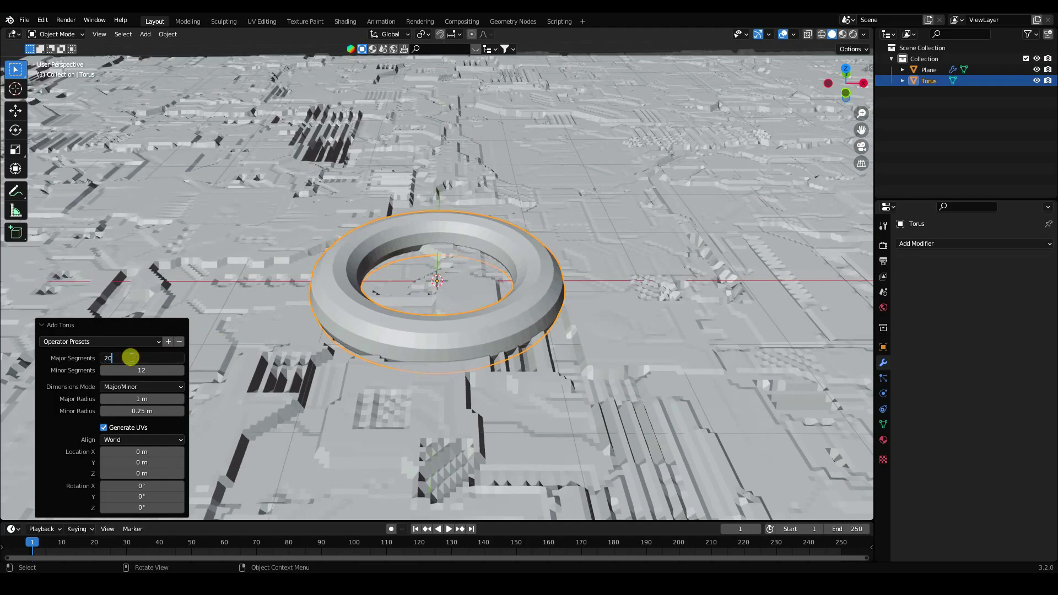
pyautogui.press('Return')
pyautogui.click(135, 369)
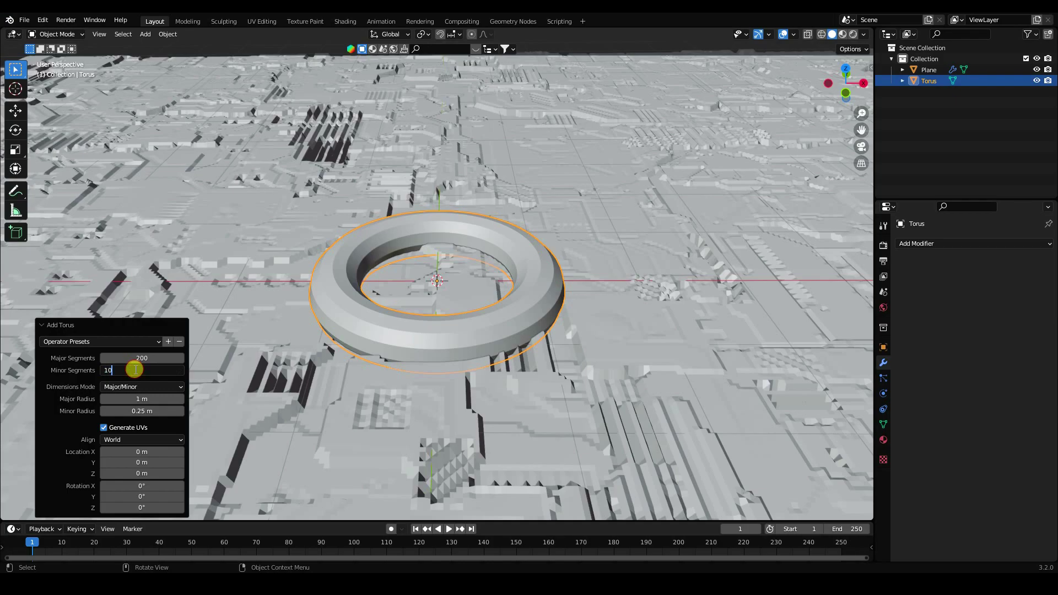
pyautogui.press('Return')
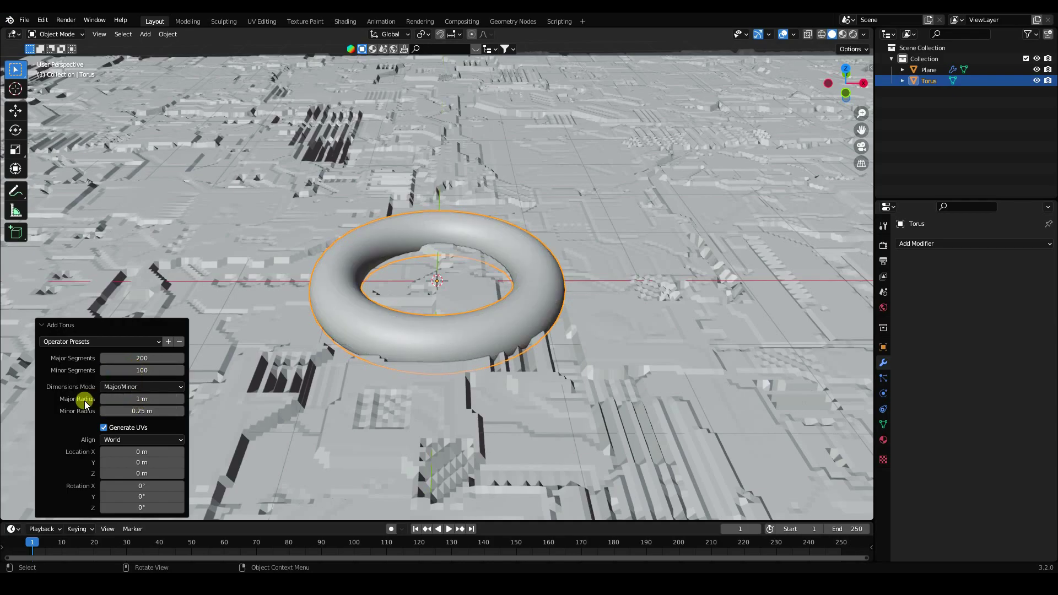
# - Set the torus major radius to 1.5 m and minor radius to 0.6 m
pyautogui.click(129, 400)
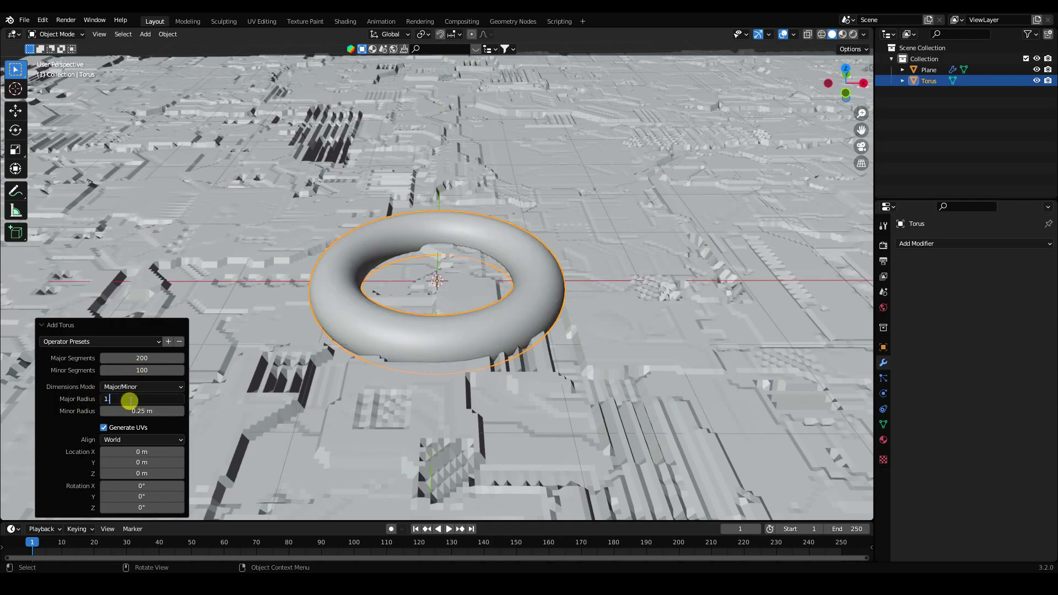
pyautogui.press('Return')
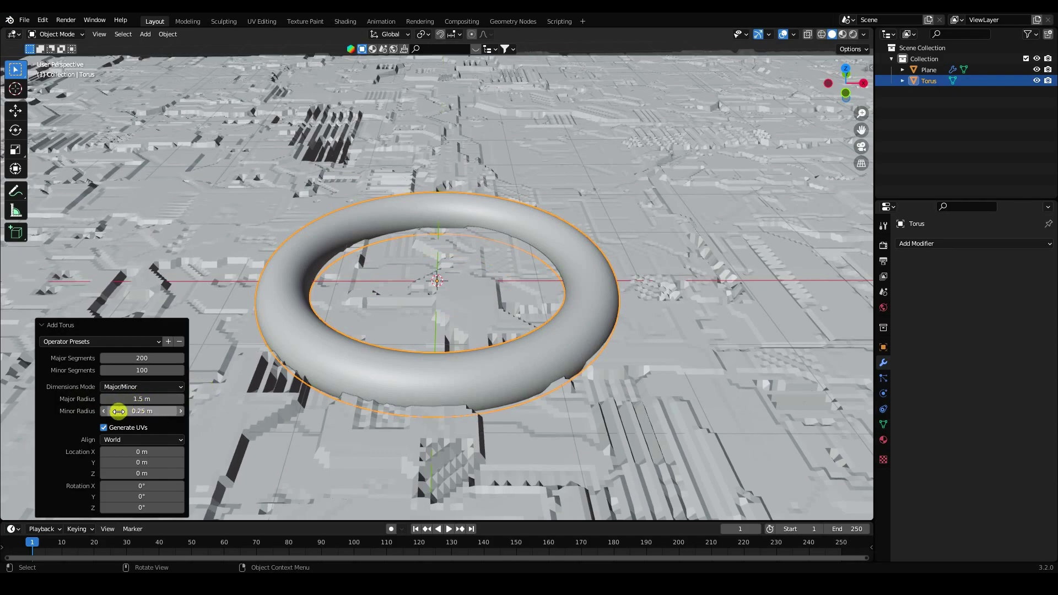
pyautogui.click(131, 412)
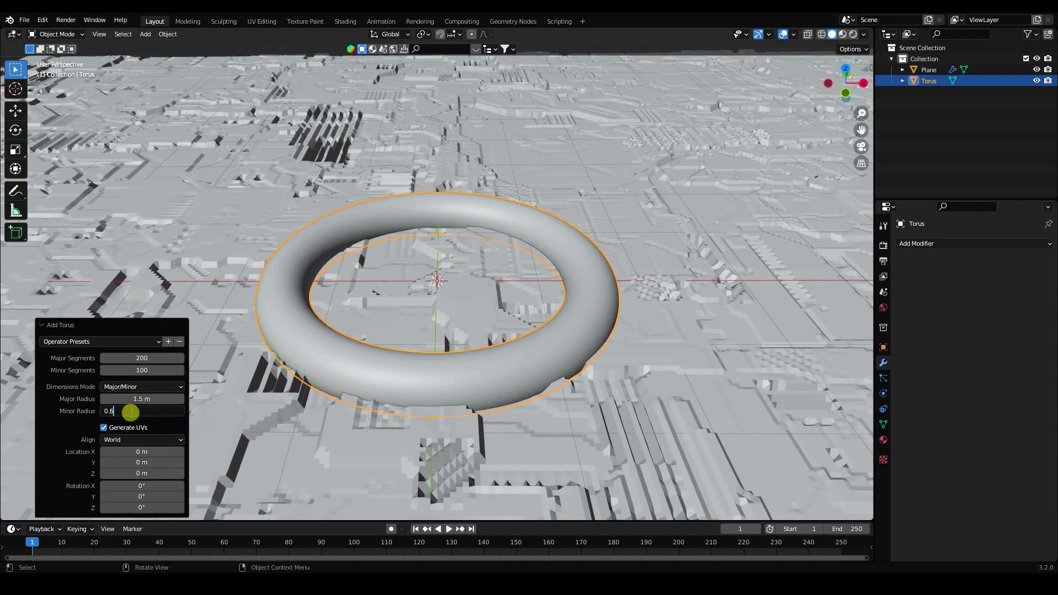
pyautogui.write('0.6')
pyautogui.press('Return')
pyautogui.moveTo(359, 330); pyautogui.dragTo(382, 333, button='middle')
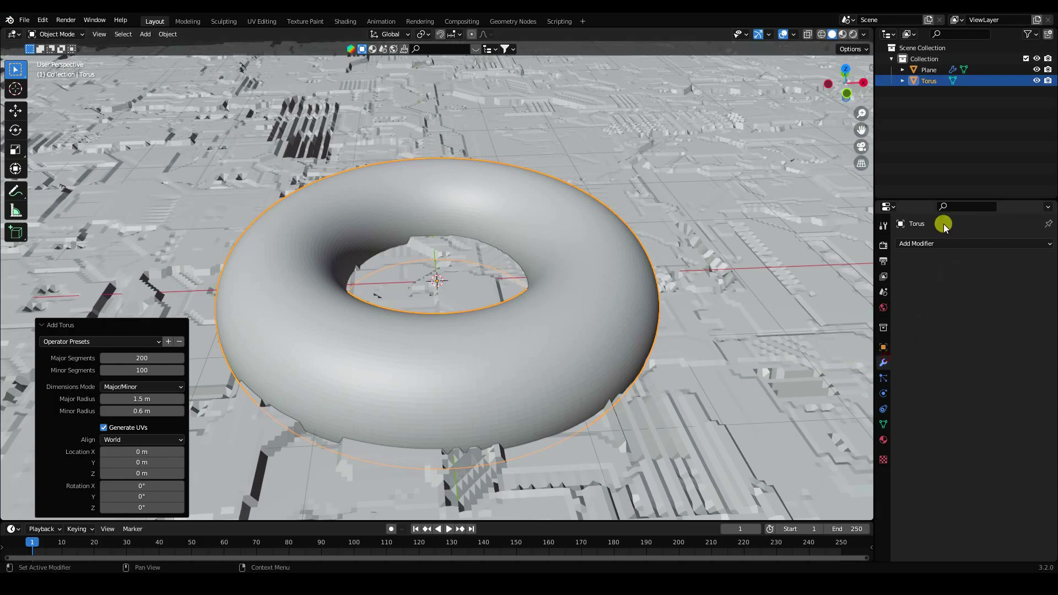
pyautogui.click(921, 243)
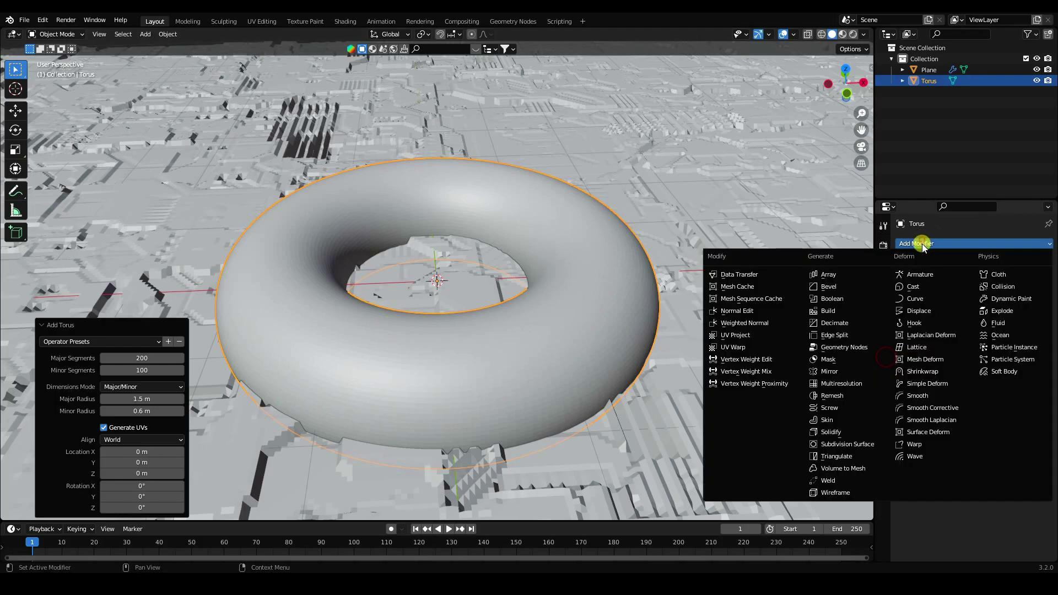
# - Give the torus a Subdivision Surface modifier with render 4 and viewport 2
pyautogui.click(841, 445)
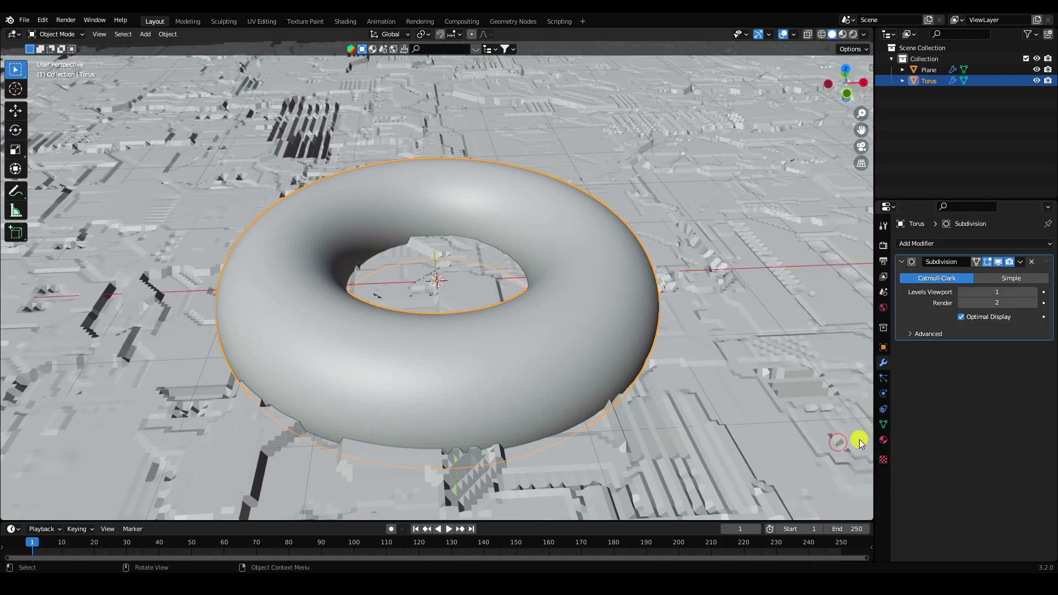
pyautogui.click(1034, 304)
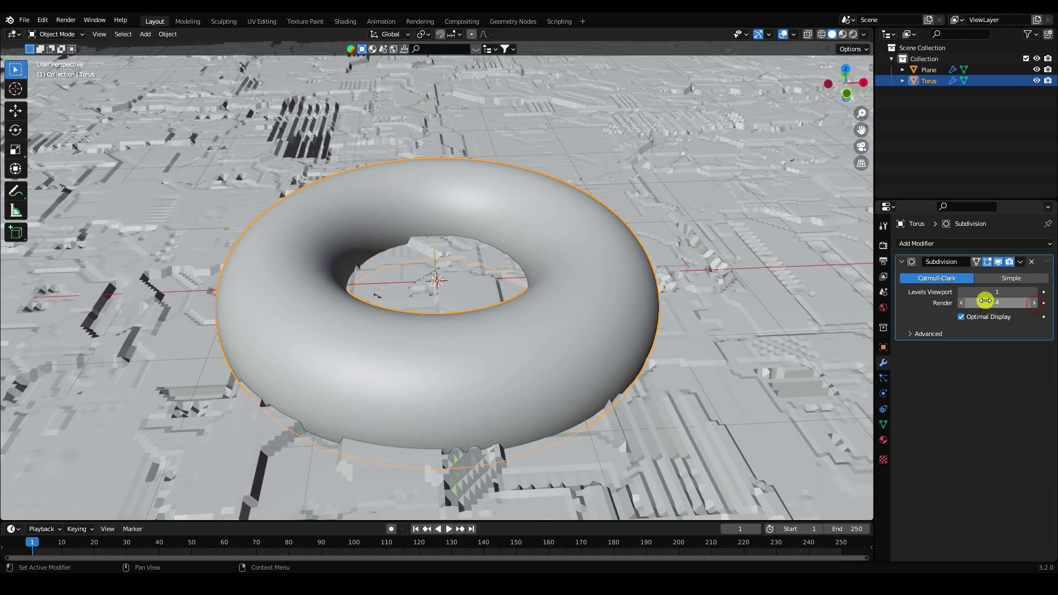
pyautogui.click(1036, 293)
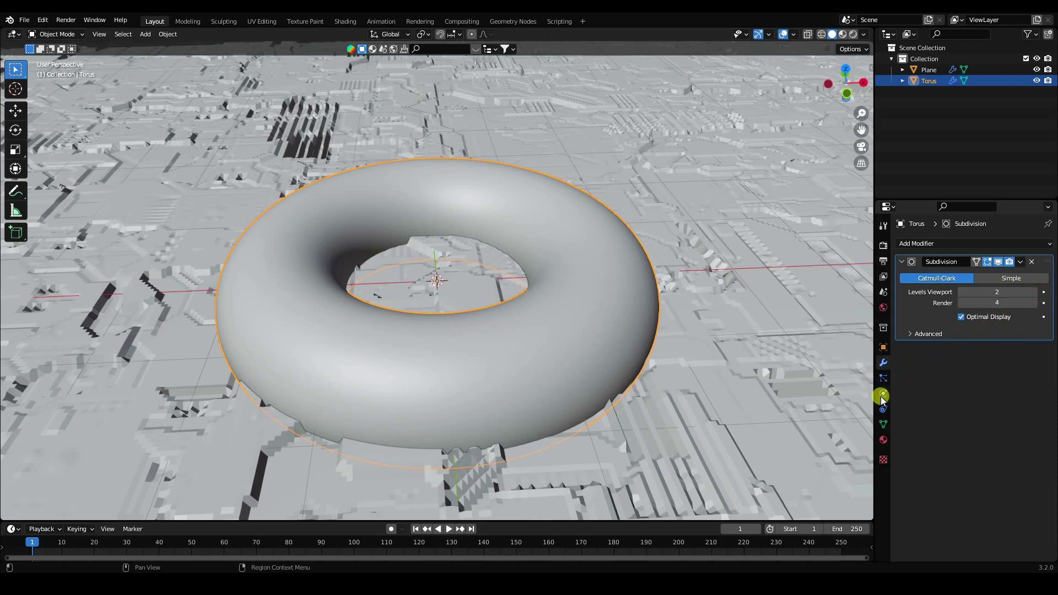
# - Add a Displace modifier with new Texture.001 at strength 0.3
pyautogui.click(918, 243)
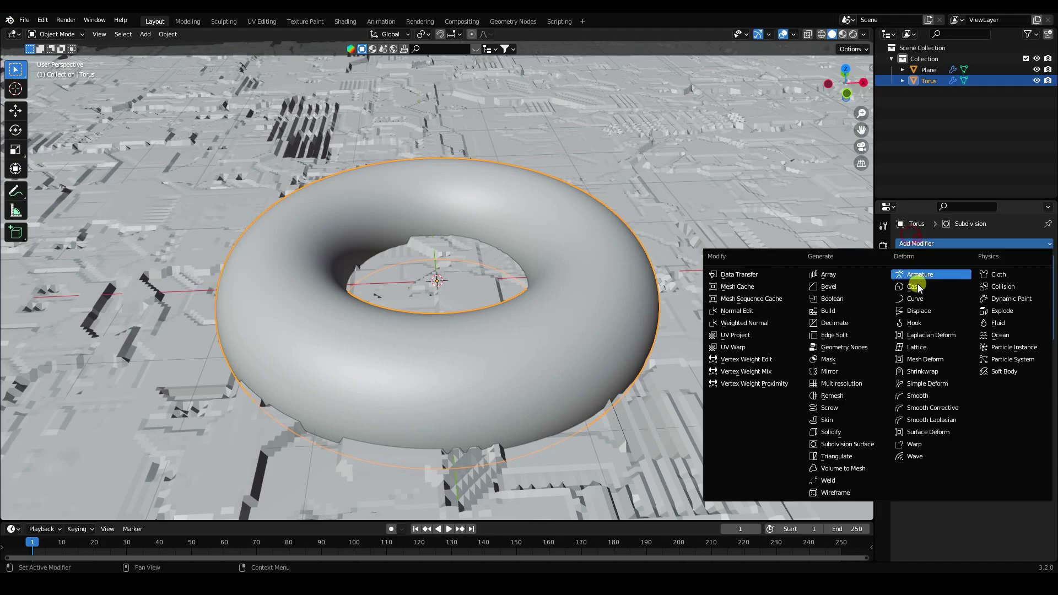
pyautogui.click(927, 312)
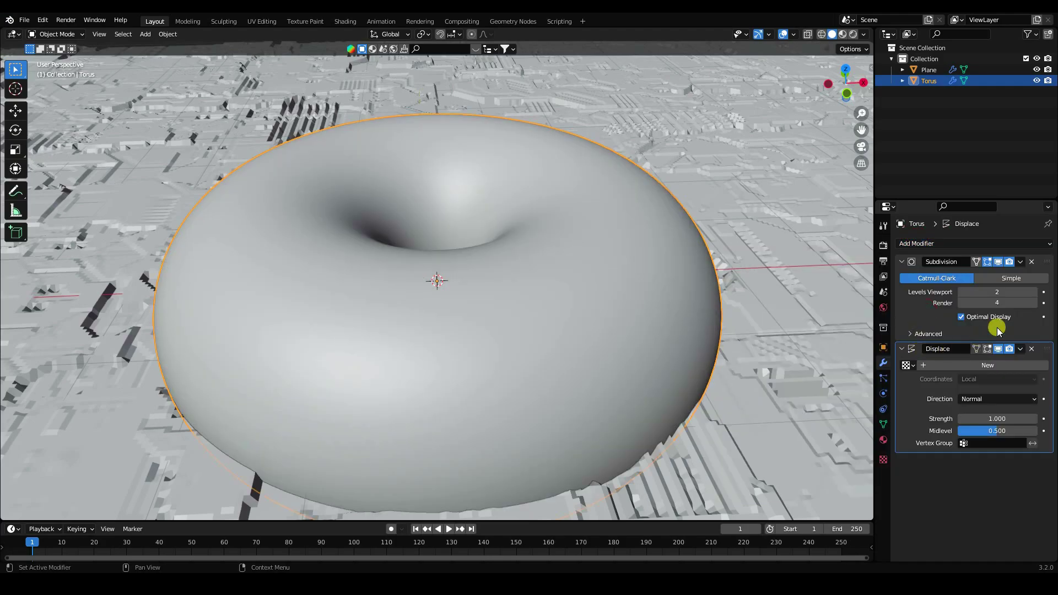
pyautogui.click(988, 366)
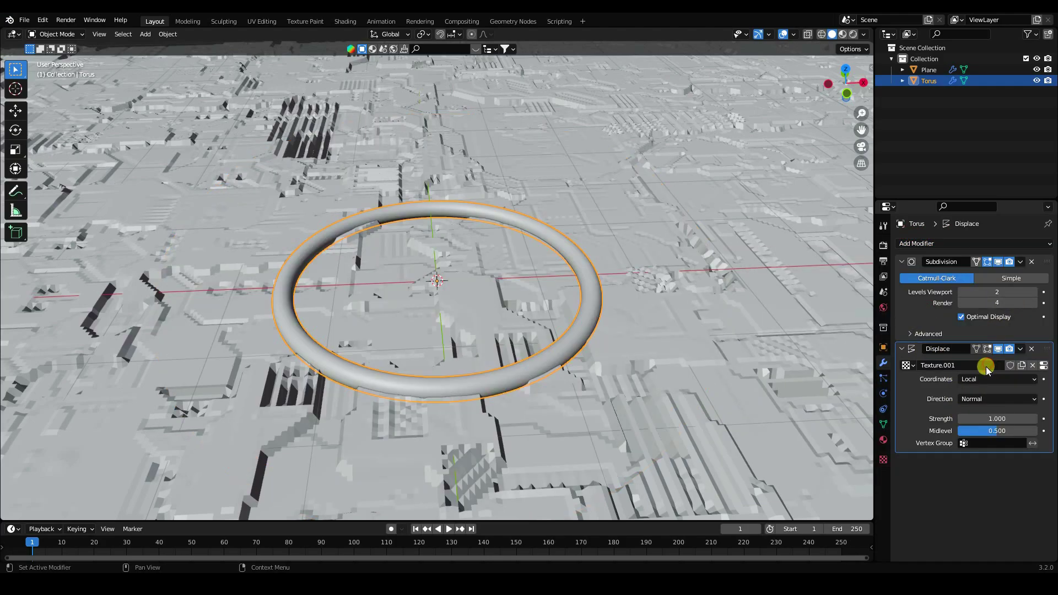
pyautogui.click(982, 419)
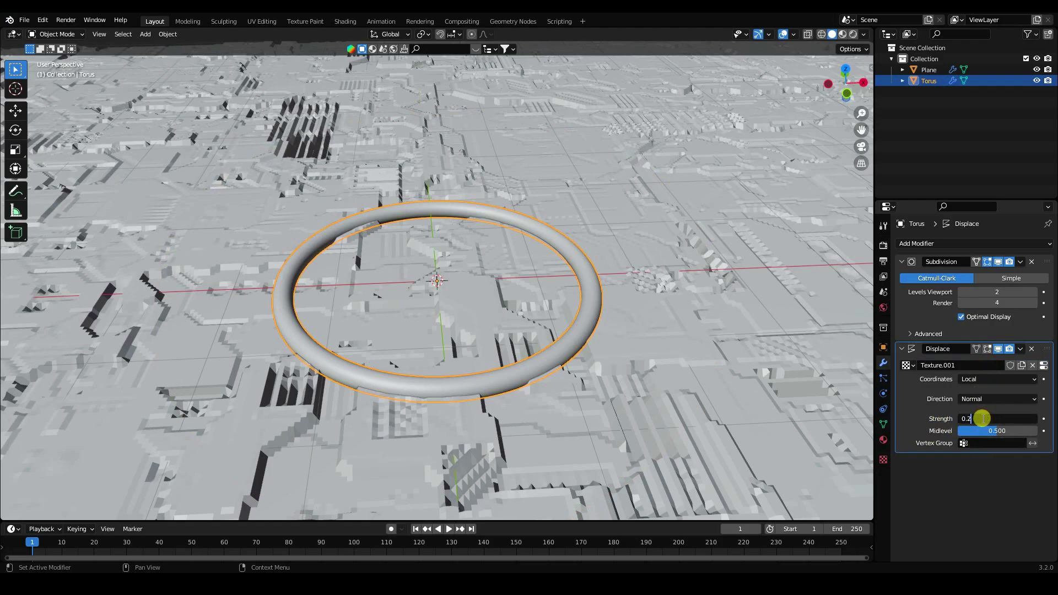
pyautogui.press('Return')
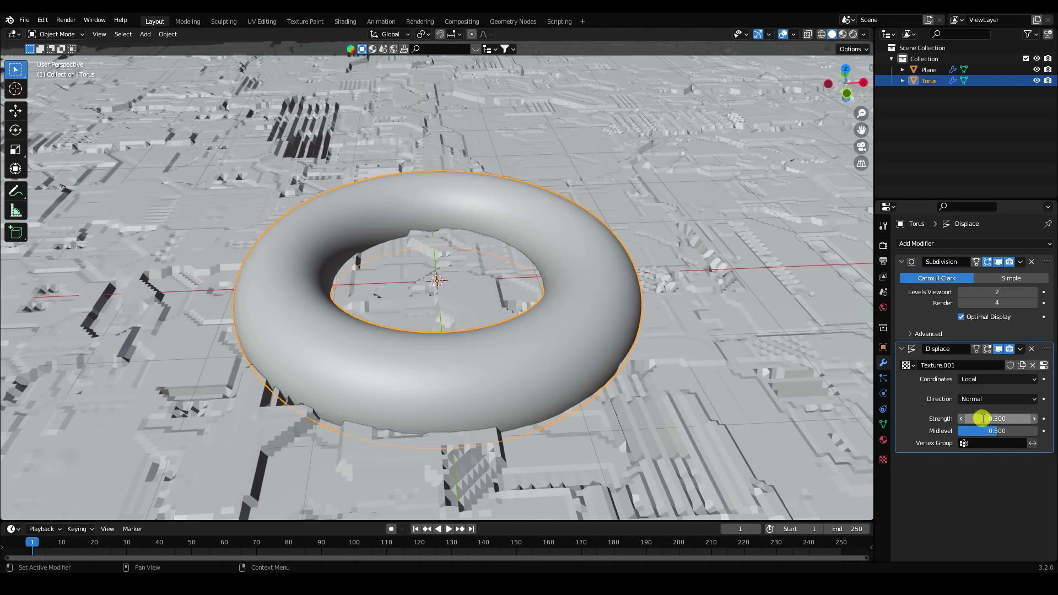
pyautogui.click(883, 459)
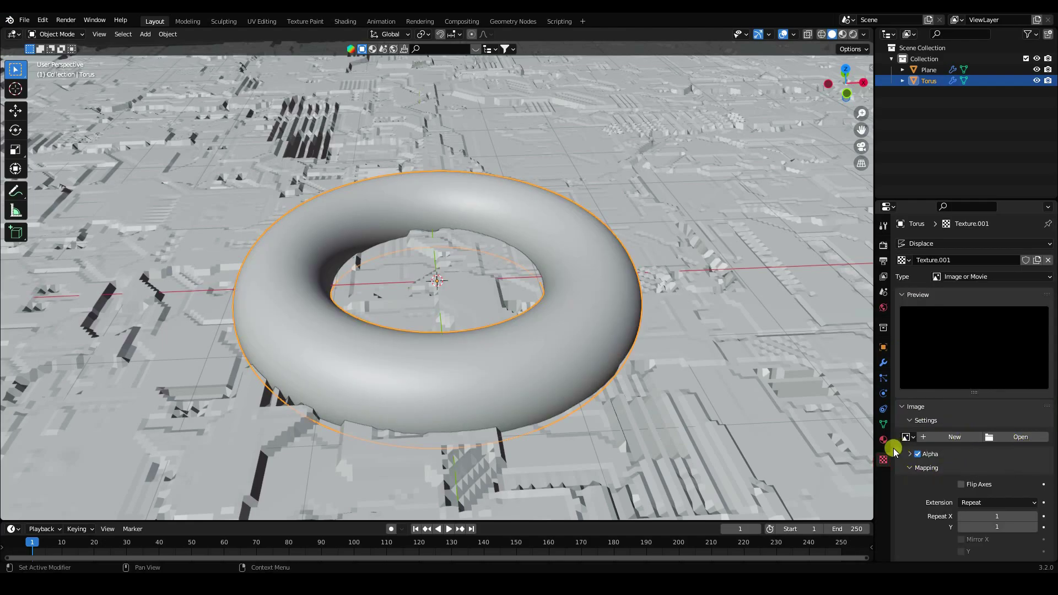
# - Load the Seamless PNG from Desktop/JS as the torus texture image
pyautogui.click(1018, 438)
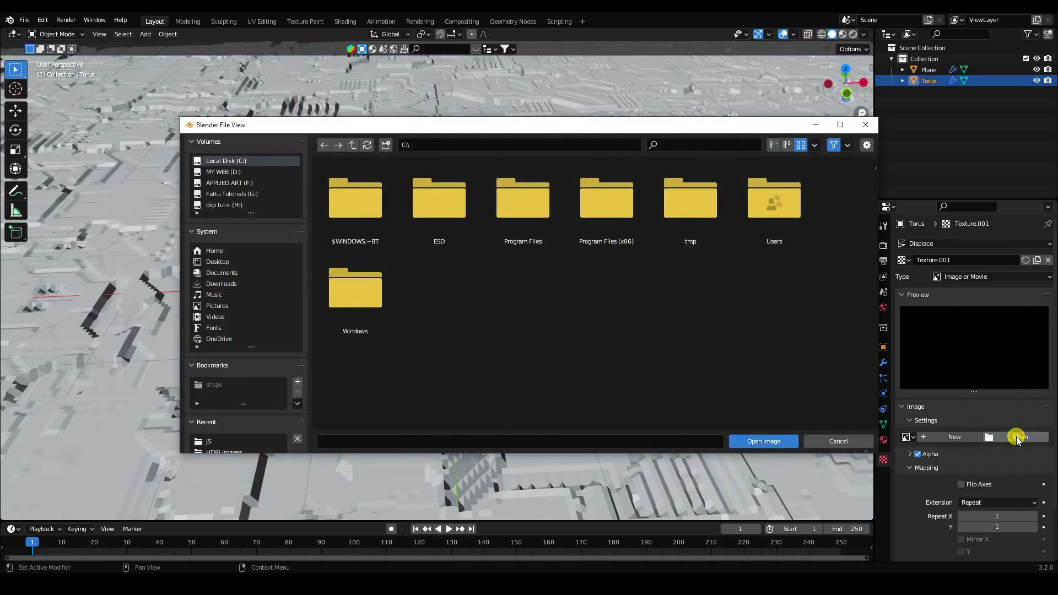
pyautogui.click(214, 262)
pyautogui.doubleClick(368, 225)
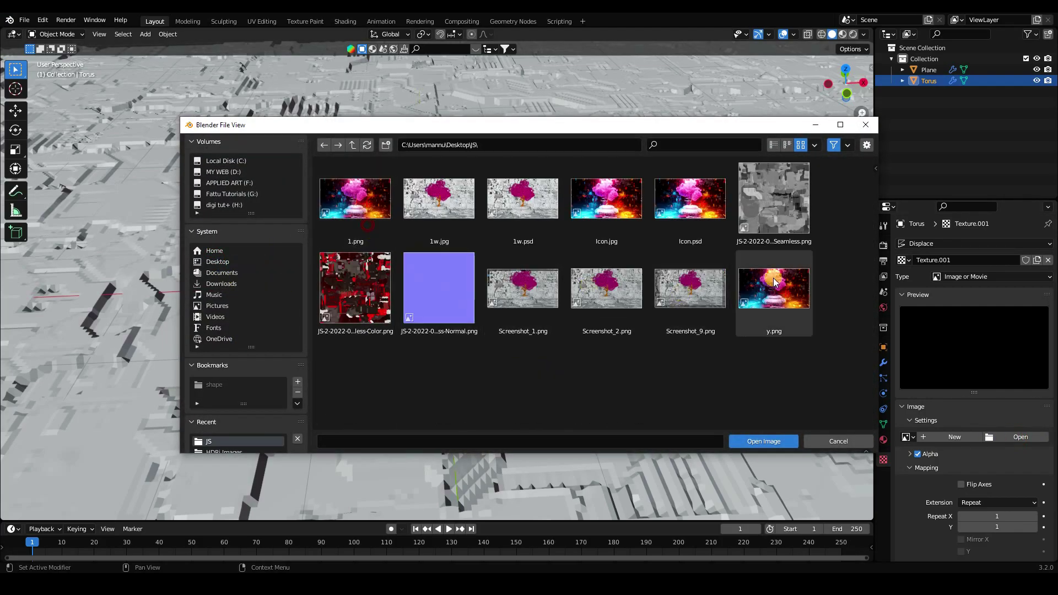
pyautogui.click(777, 215)
pyautogui.click(766, 442)
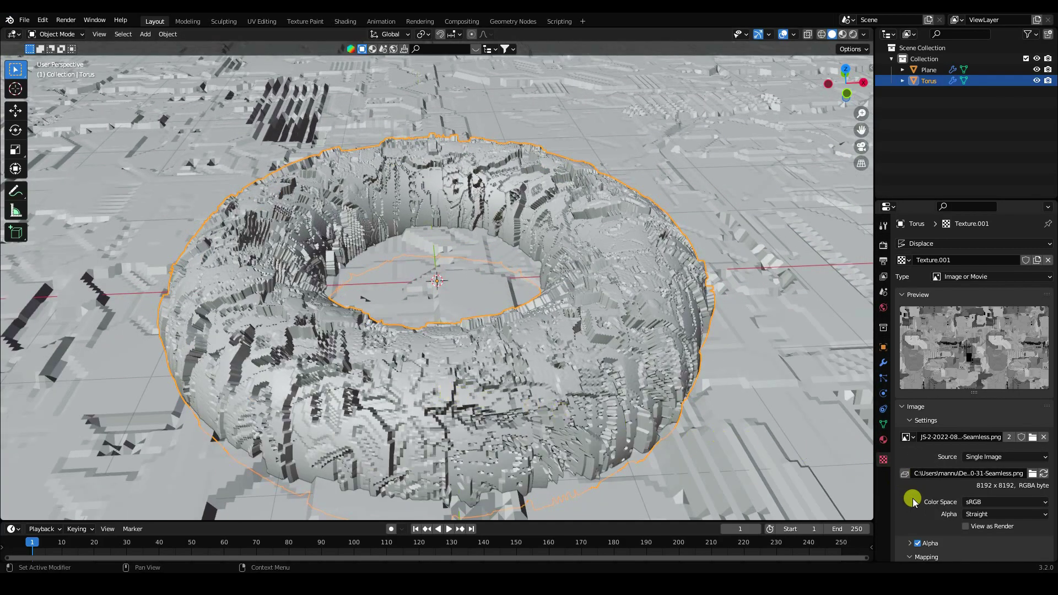
# - Set texture Repeat X to 3 and Displace coordinates to UV
pyautogui.scroll(-5, 927, 511)
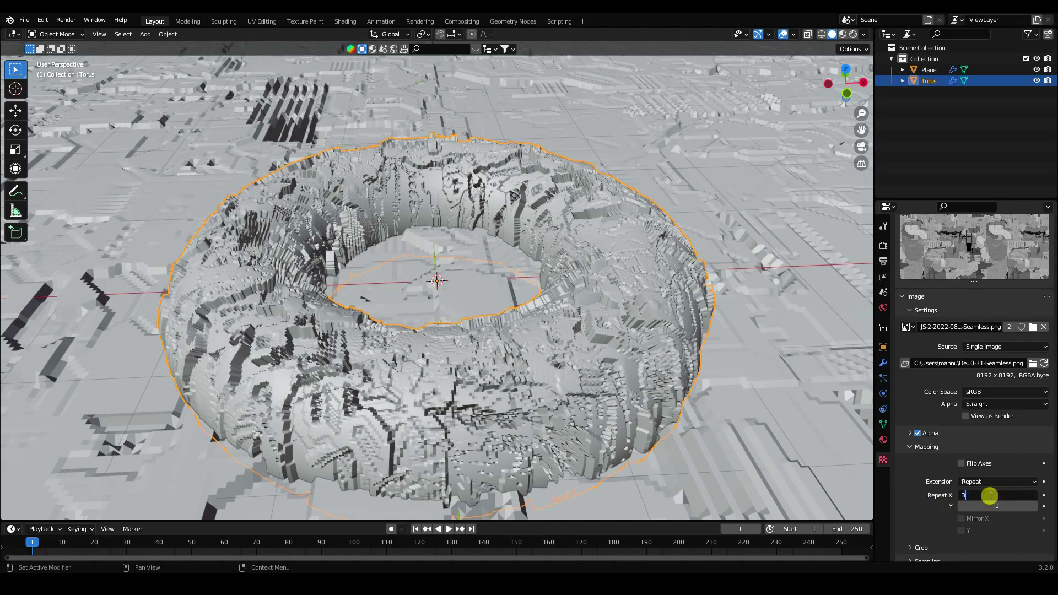
pyautogui.press('Return')
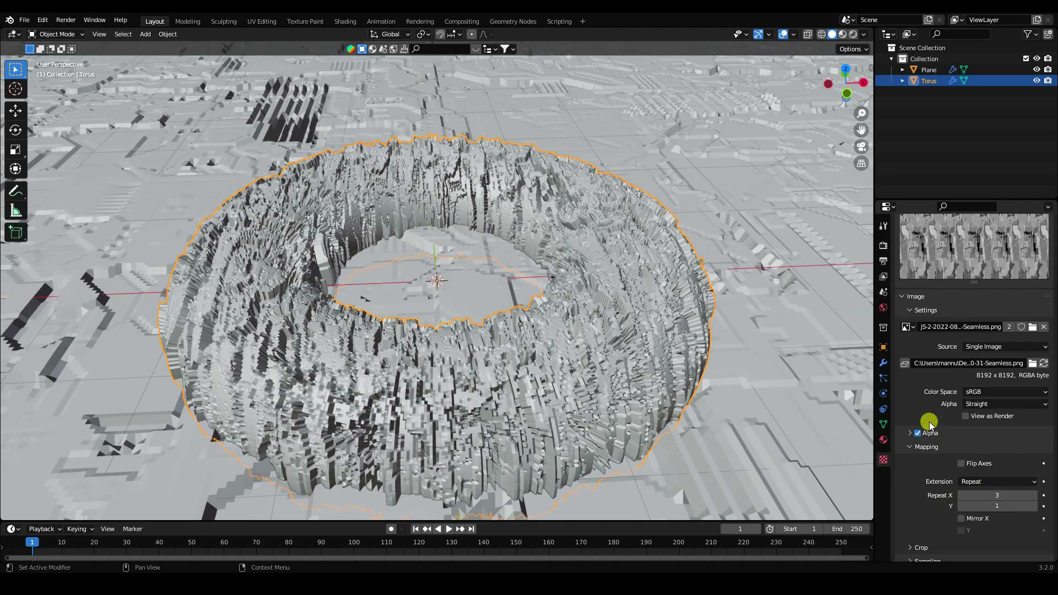
pyautogui.click(883, 363)
pyautogui.click(971, 398)
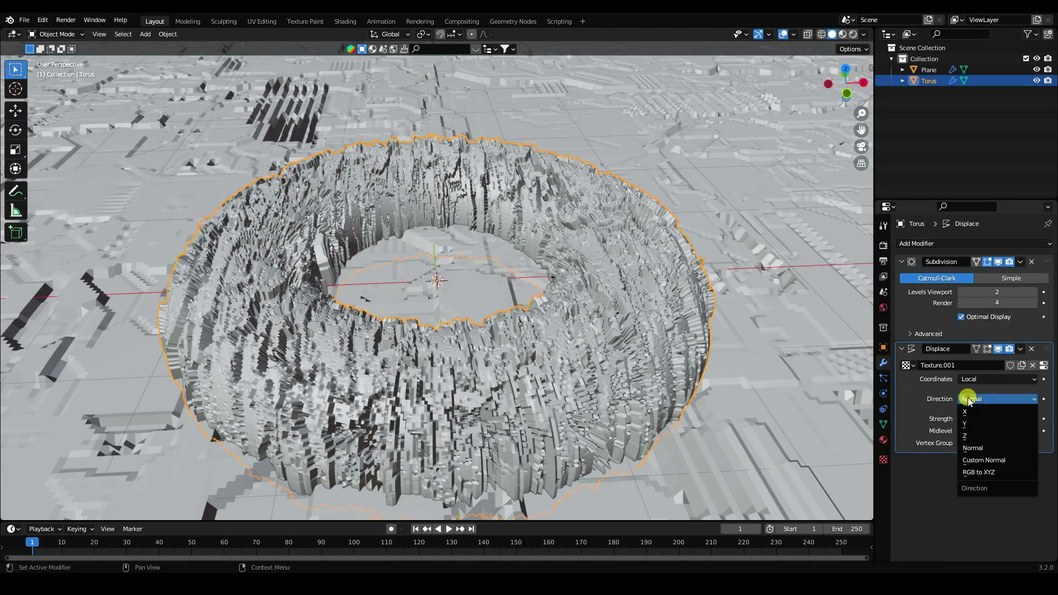
pyautogui.click(958, 380)
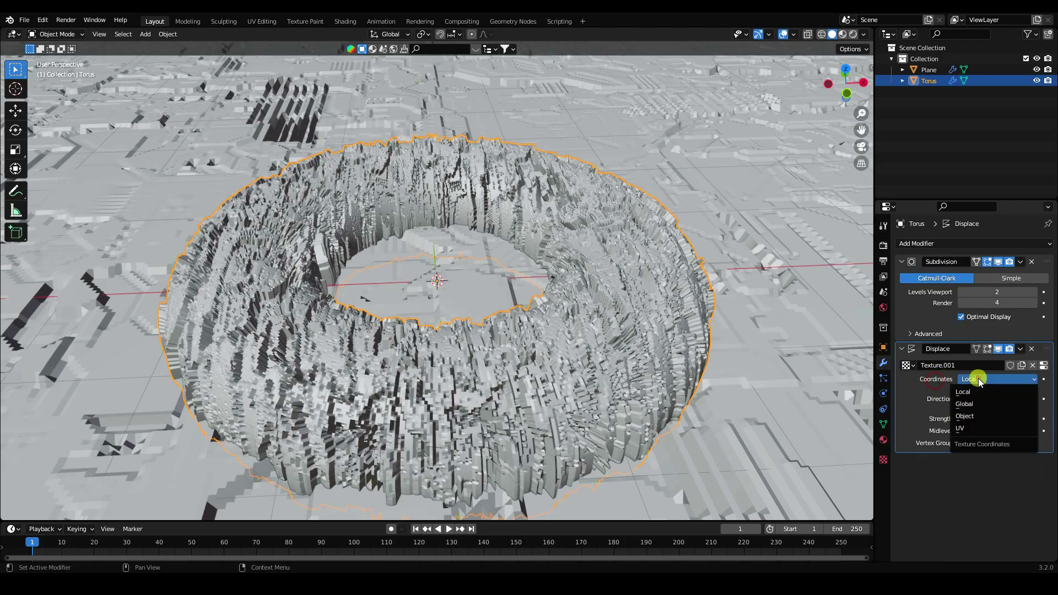
pyautogui.click(959, 429)
pyautogui.moveTo(461, 381); pyautogui.dragTo(450, 355, button='middle')
pyautogui.scroll(-2, 456, 352)
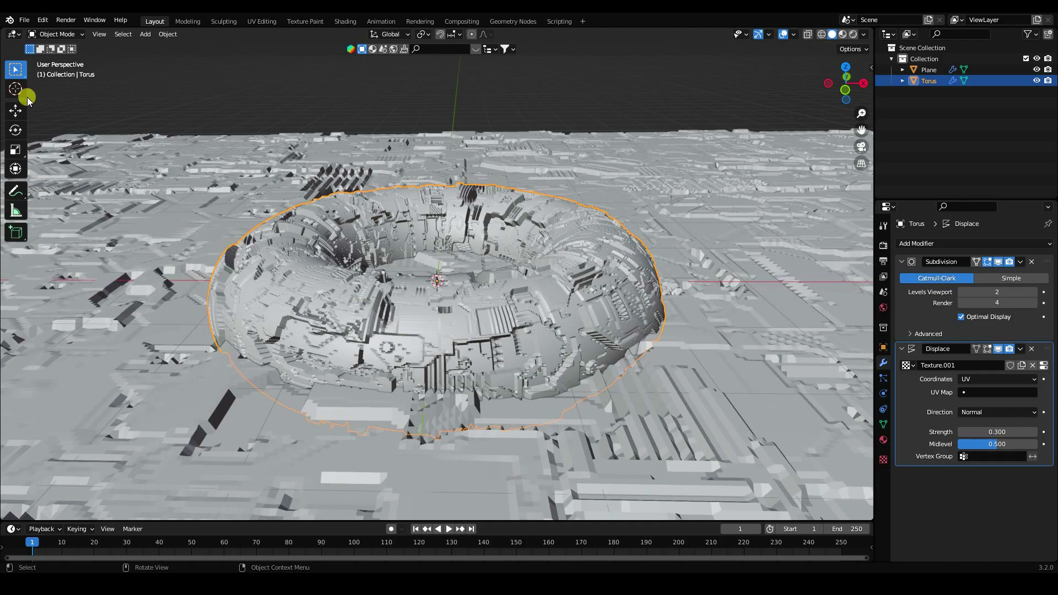
# - Duplicate the torus, scale the copy to 0.735 and stack it on top
pyautogui.click(13, 112)
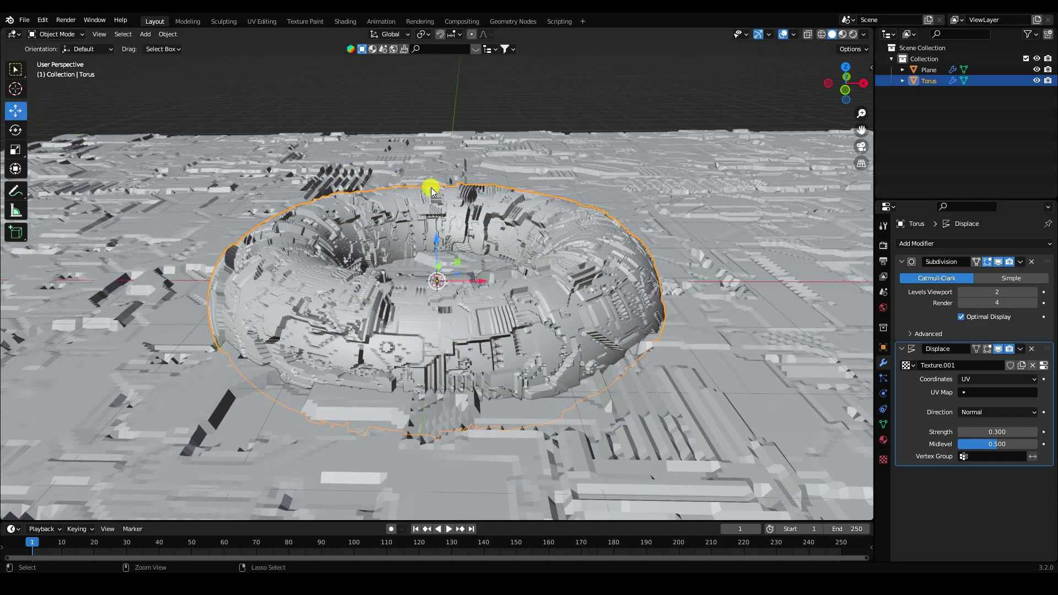
pyautogui.hotkey('ctrl', 'c')
pyautogui.hotkey('ctrl', 'v')
pyautogui.moveTo(434, 236); pyautogui.dragTo(435, 187)
pyautogui.press('s')
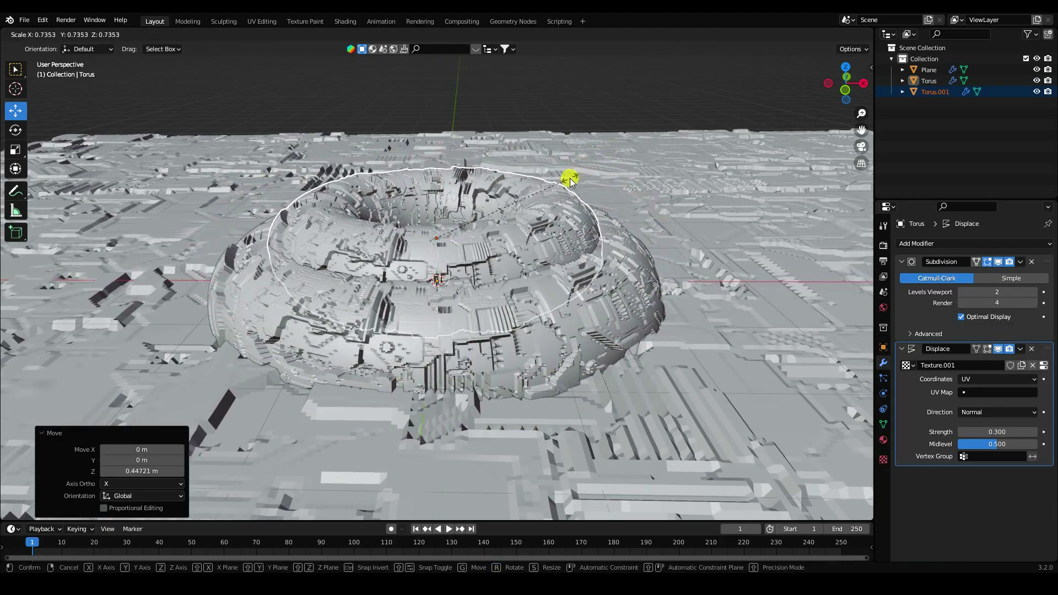
pyautogui.click(568, 177)
pyautogui.moveTo(435, 196); pyautogui.dragTo(437, 182)
# - Deselect everything and view the two-tier pedestal from above
pyautogui.hotkey('alt', 'a')
pyautogui.moveTo(474, 221); pyautogui.dragTo(433, 305, button='middle')
pyautogui.scroll(-5, 487, 292)
pyautogui.scroll(-5, 450, 281)
pyautogui.scroll(5, 441, 290)
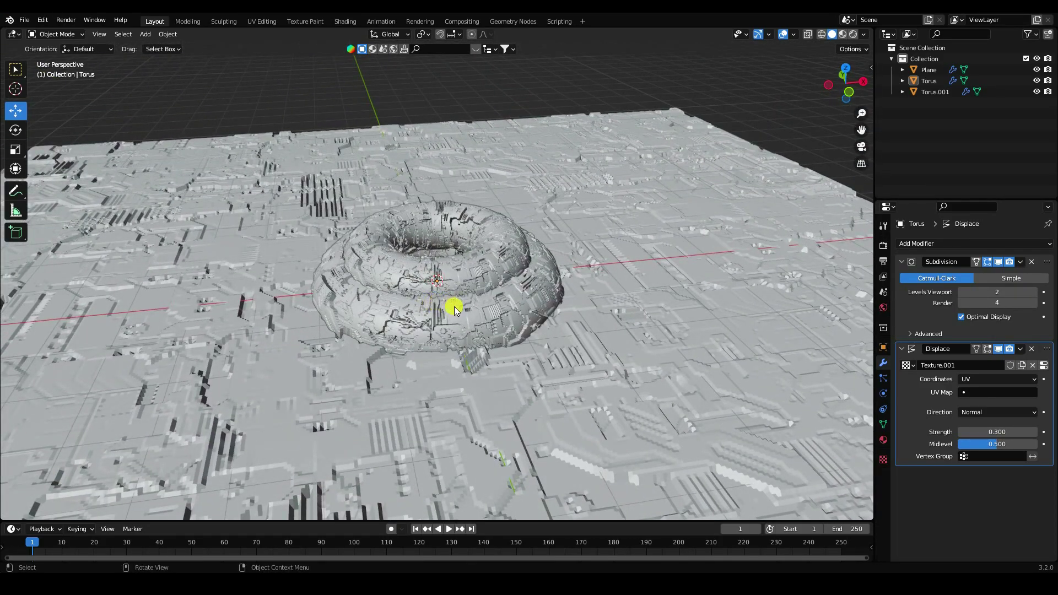
# - Append the Tree object from Desktop\JS\Stylized Fantasy Tree.blend into the scene
pyautogui.click(25, 20)
pyautogui.click(44, 143)
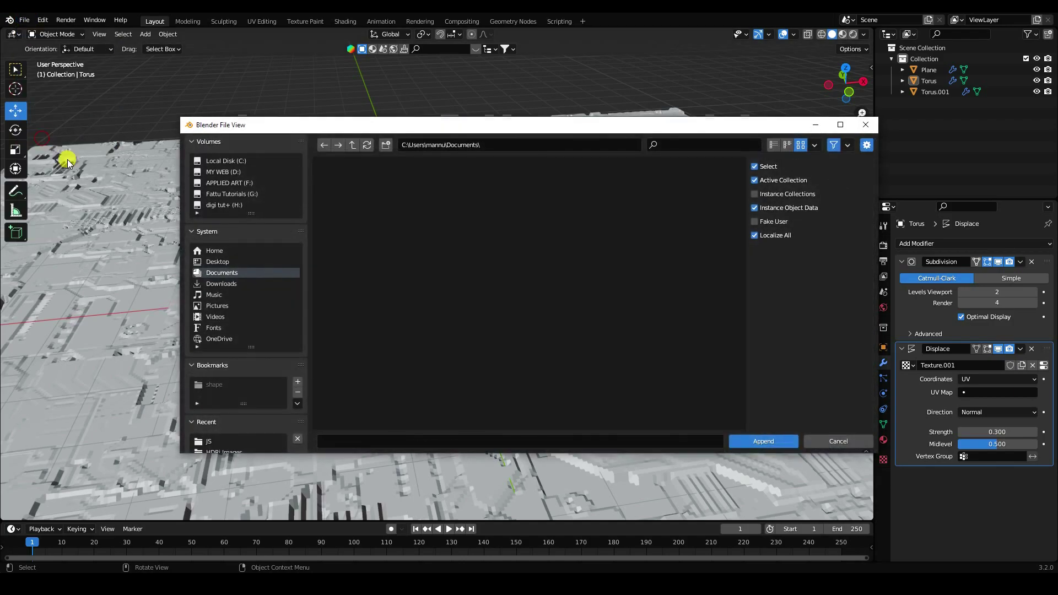
pyautogui.click(221, 264)
pyautogui.doubleClick(357, 237)
pyautogui.click(354, 217)
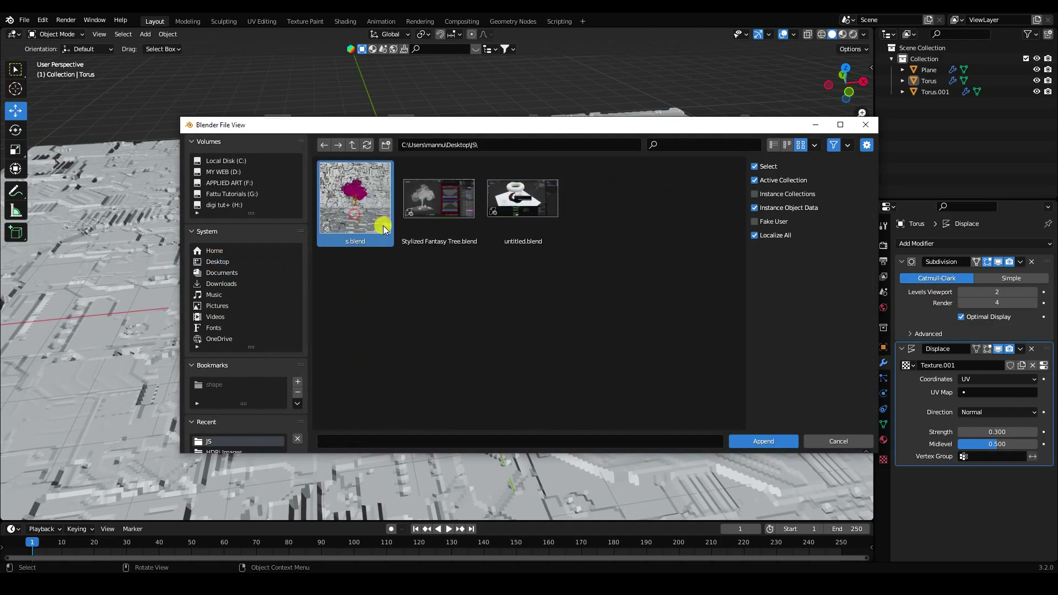
pyautogui.click(445, 227)
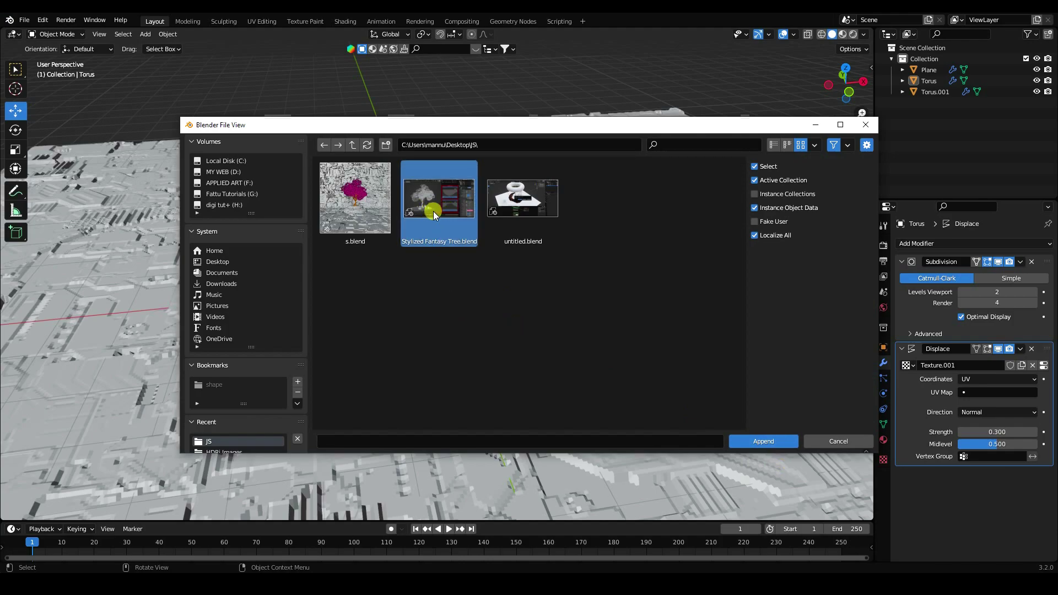
pyautogui.click(756, 441)
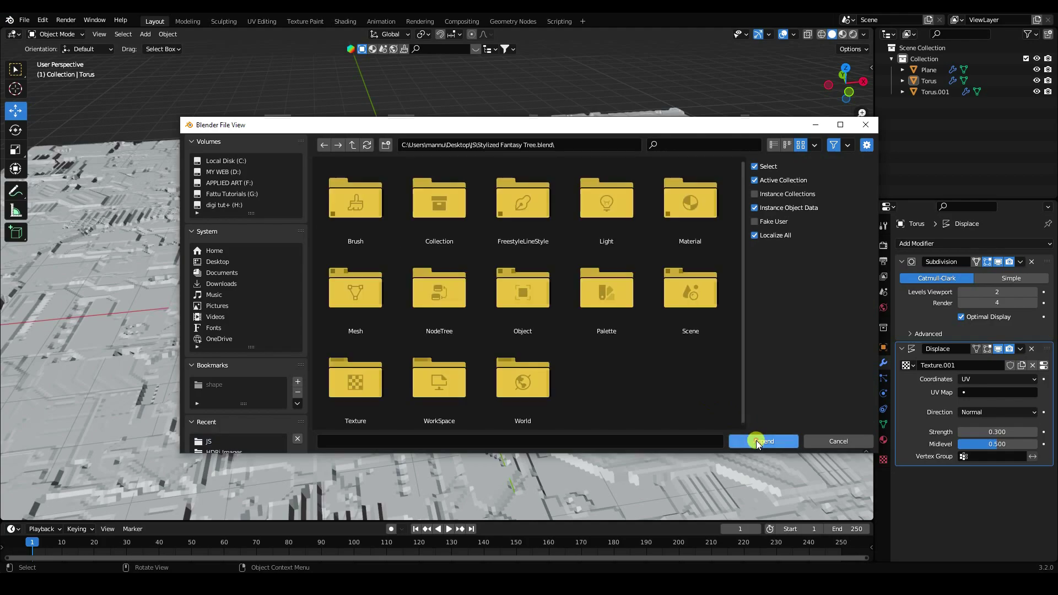
pyautogui.click(516, 300)
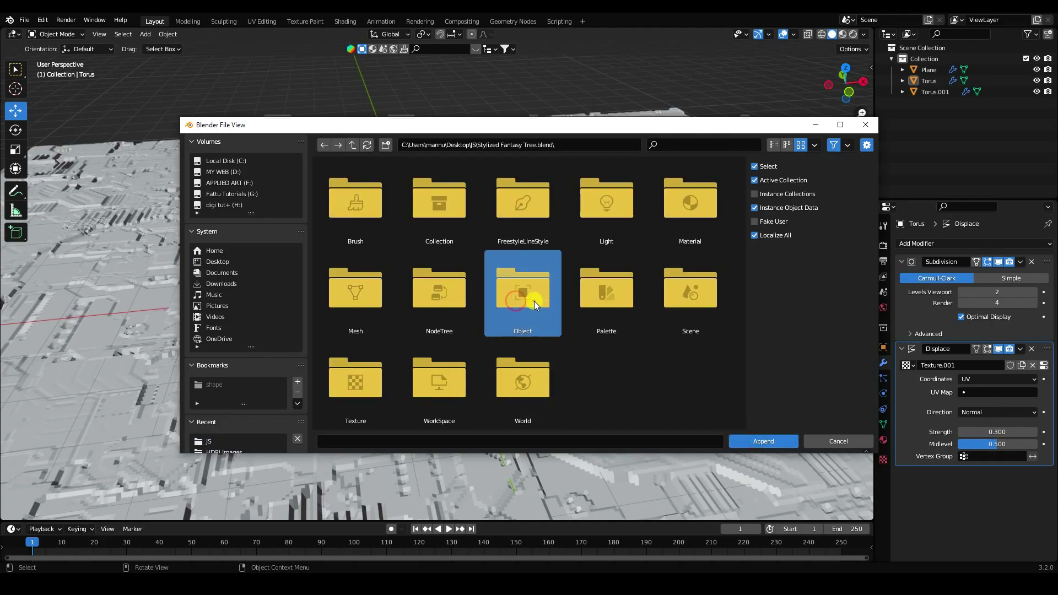
pyautogui.doubleClick(534, 301)
pyautogui.click(358, 285)
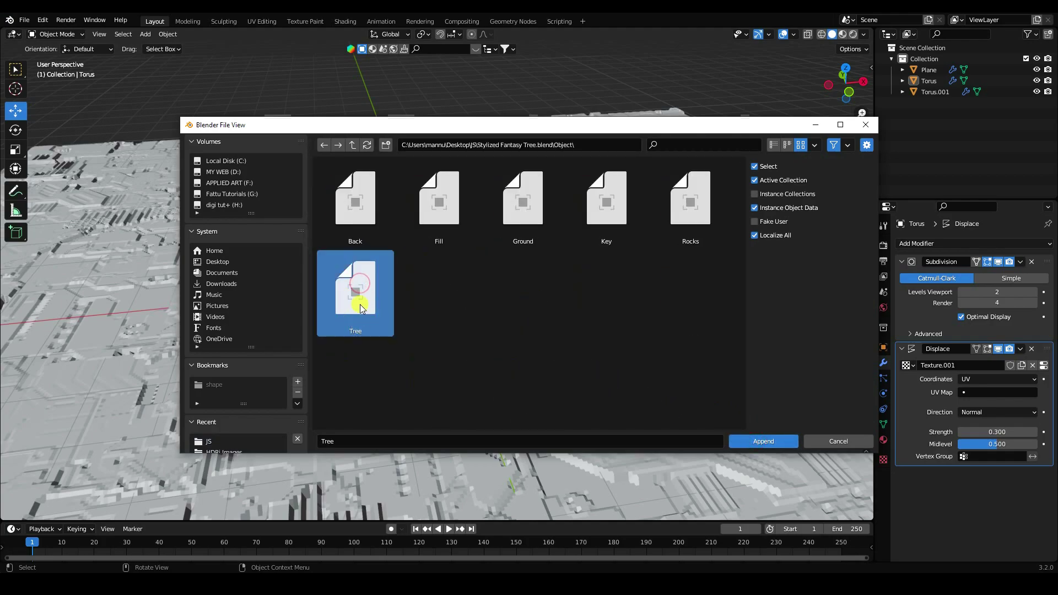
pyautogui.click(755, 442)
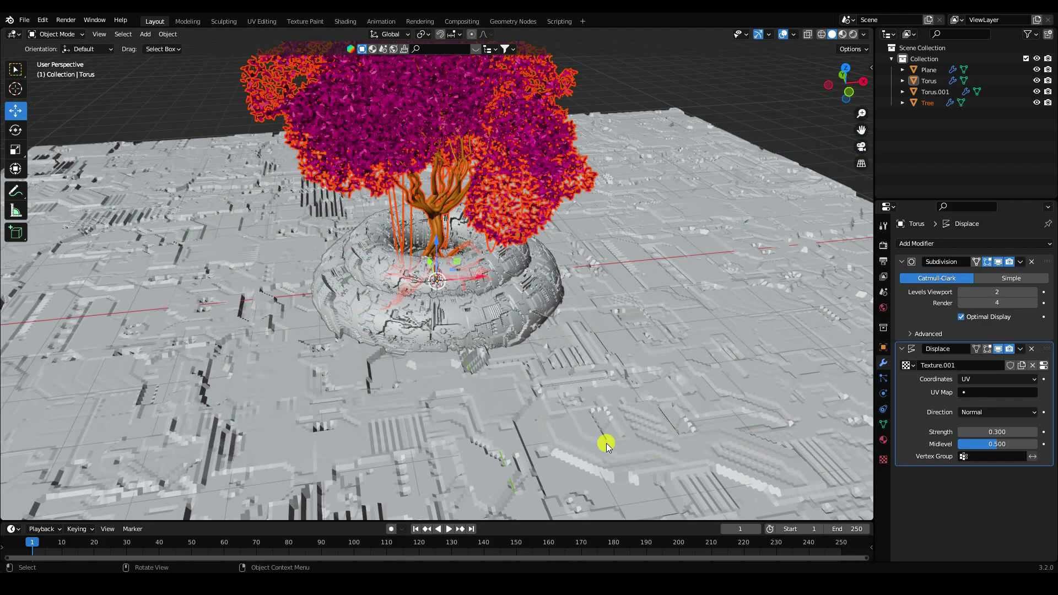
# - Move the tree into the torus pedestal, lifted 0.513 m on Z, and check it from several angles
pyautogui.scroll(-5, 606, 443)
pyautogui.moveTo(448, 288); pyautogui.dragTo(432, 422, button='middle')
pyautogui.scroll(2, 433, 405)
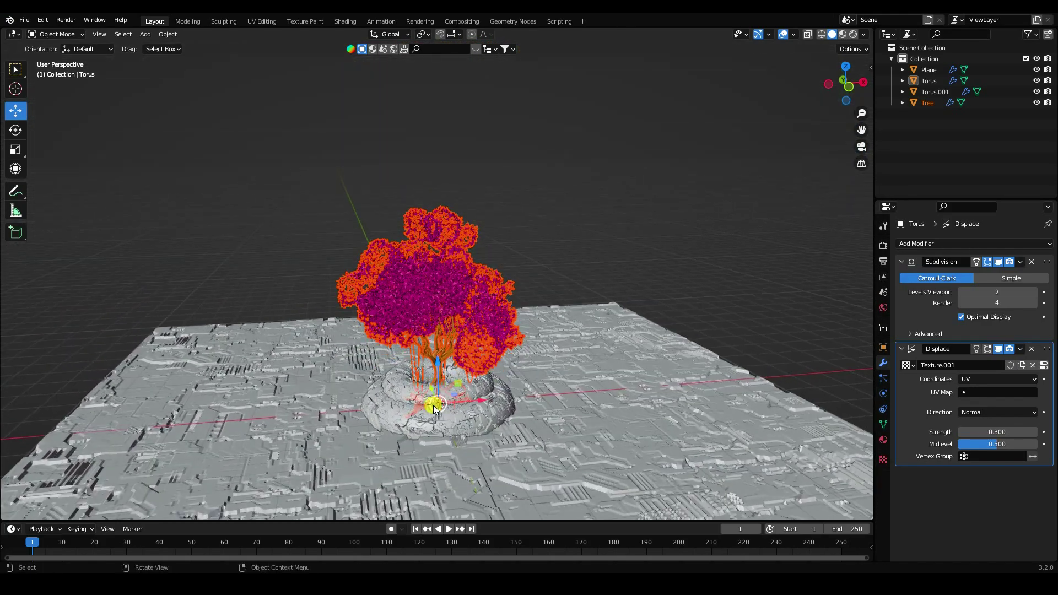
pyautogui.scroll(3, 433, 405)
pyautogui.keyDown('shift'); pyautogui.scroll(-3, 433, 405); pyautogui.keyUp('shift')
pyautogui.keyDown('shift'); pyautogui.scroll(1, 433, 405); pyautogui.keyUp('shift')
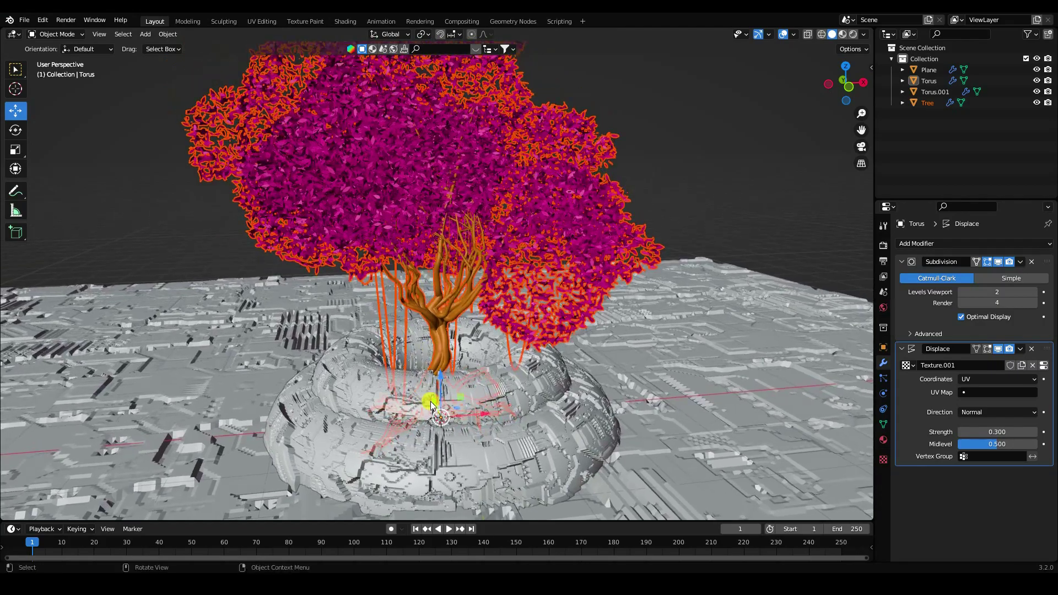
pyautogui.moveTo(441, 380)
pyautogui.mouseDown()
pyautogui.moveTo(441, 353)
pyautogui.moveTo(451, 355)
pyautogui.moveTo(445, 378)
pyautogui.mouseUp()
pyautogui.click(611, 271)
pyautogui.scroll(-5, 447, 375)
pyautogui.moveTo(446, 375); pyautogui.dragTo(468, 405, button='middle')
pyautogui.scroll(4, 461, 246)
pyautogui.moveTo(462, 247); pyautogui.dragTo(444, 276, button='middle')
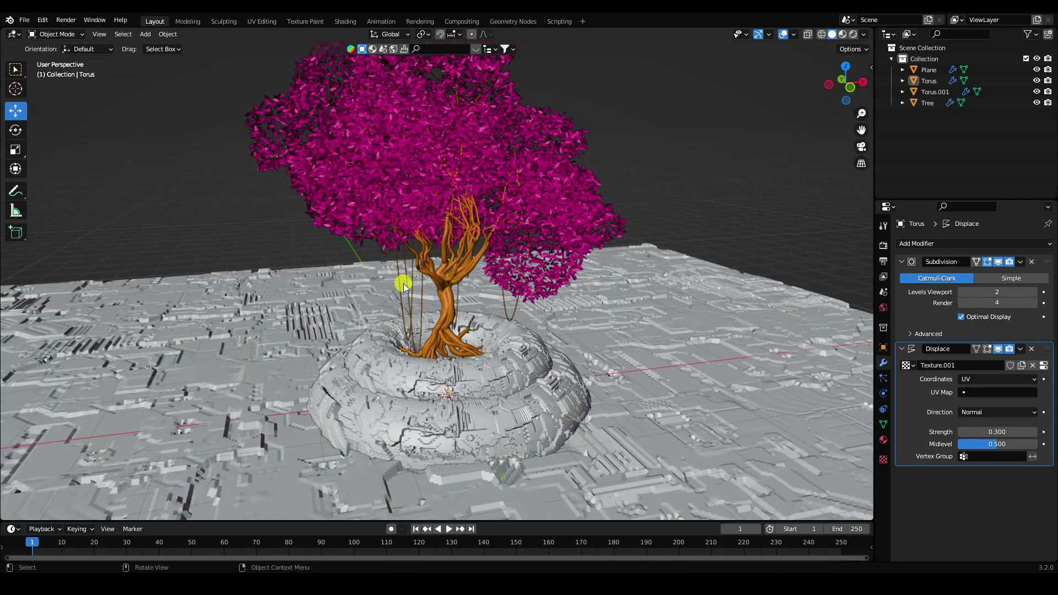
pyautogui.click(24, 21)
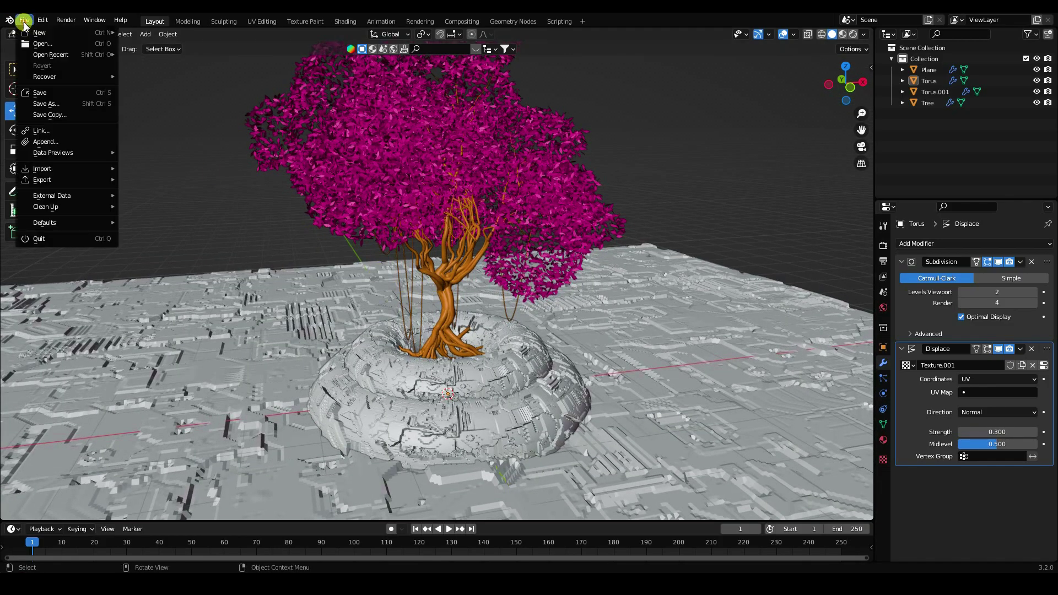
# - Append the Fill area light from the tree file and show its 5000 W, 5 m light settings
pyautogui.click(53, 137)
pyautogui.click(440, 212)
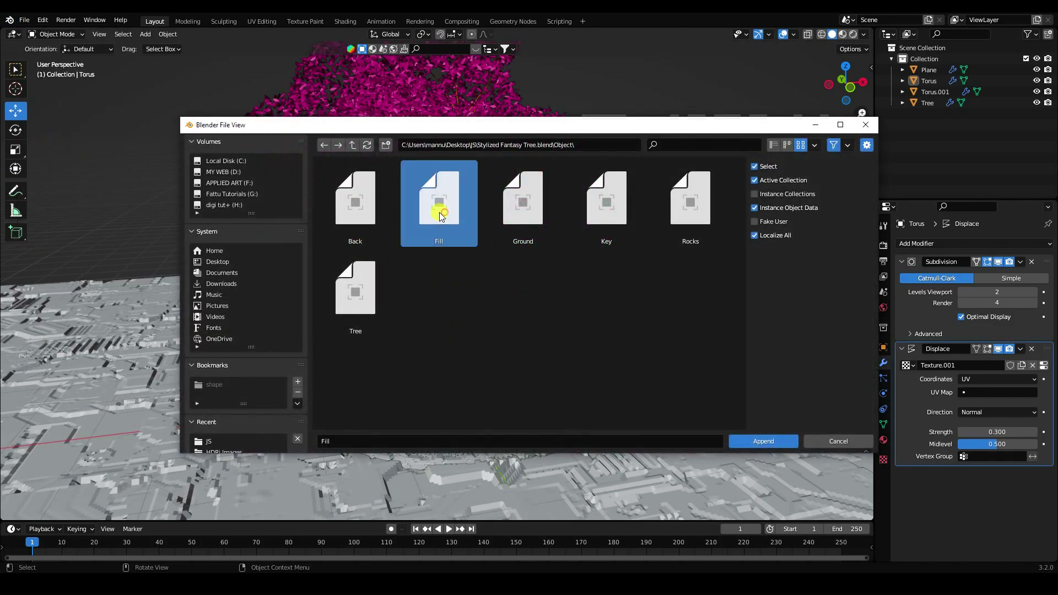
pyautogui.click(761, 438)
pyautogui.scroll(-5, 480, 360)
pyautogui.keyDown('shift'); pyautogui.moveTo(449, 390); pyautogui.dragTo(487, 440, button='middle'); pyautogui.keyUp('shift')
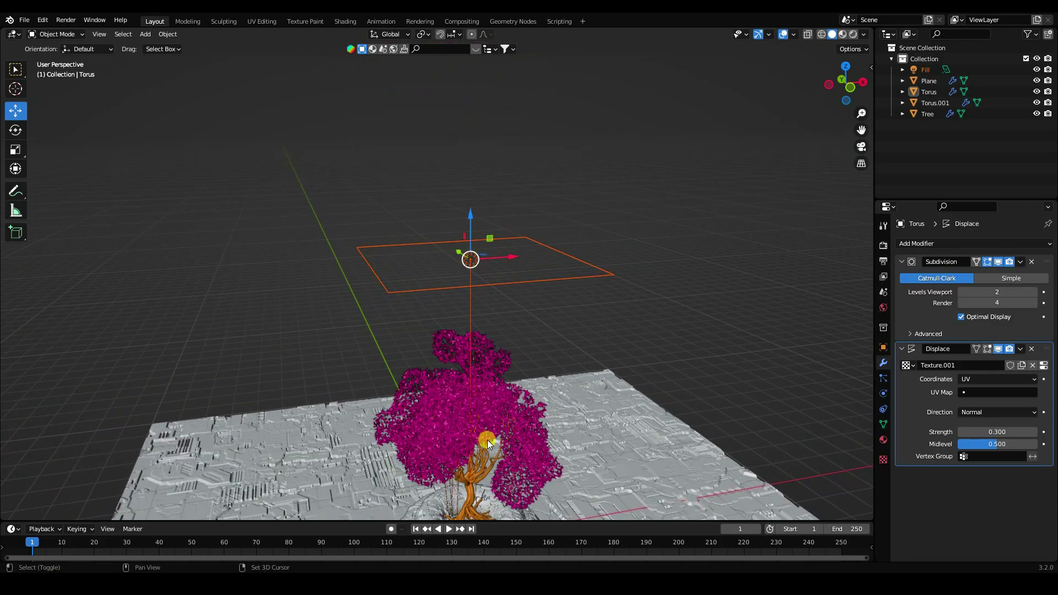
pyautogui.scroll(3, 481, 292)
pyautogui.click(503, 247)
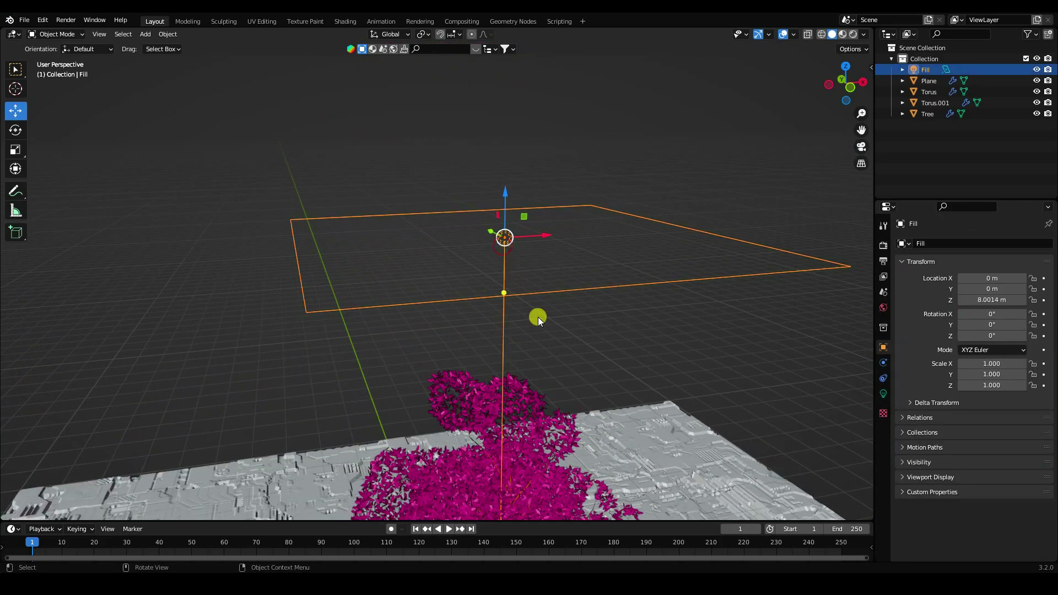
pyautogui.click(882, 393)
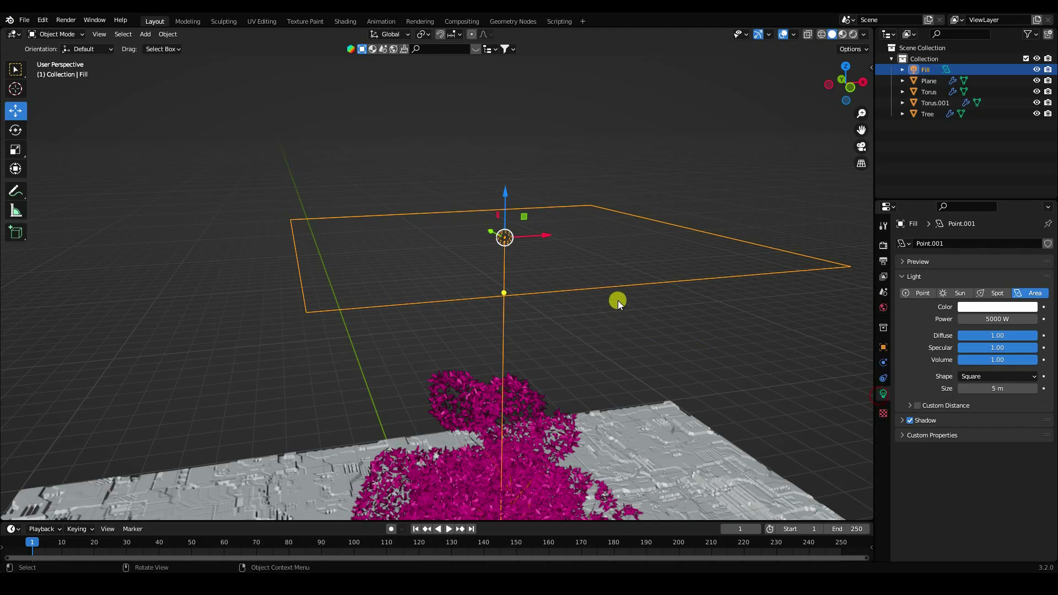
pyautogui.scroll(-3, 491, 304)
pyautogui.moveTo(534, 377); pyautogui.dragTo(461, 323, button='middle')
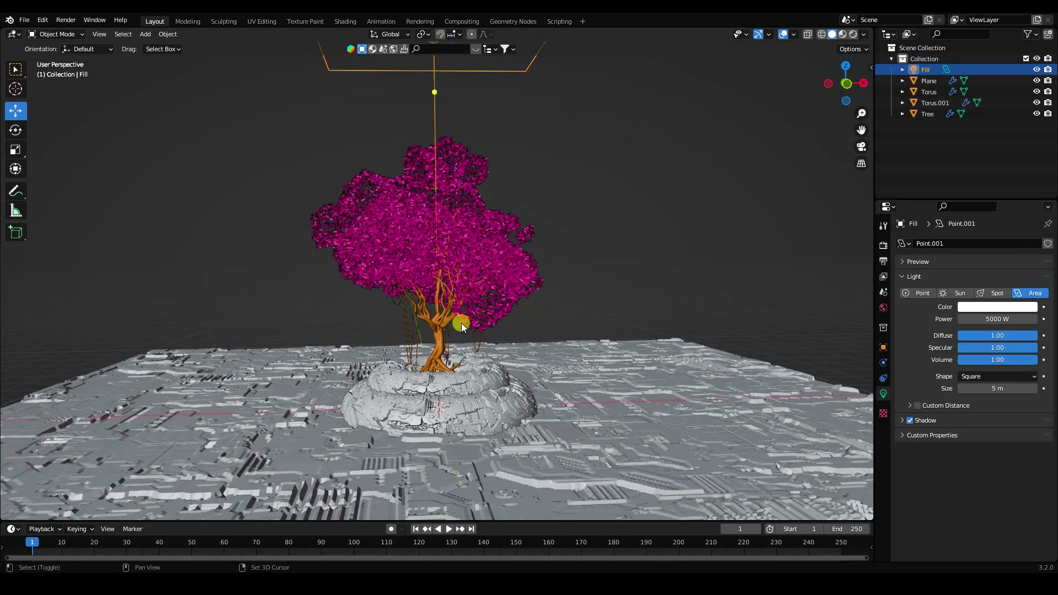
# - View the scene in Rendered, then Material Preview shading, and select the ground plane
pyautogui.click(853, 34)
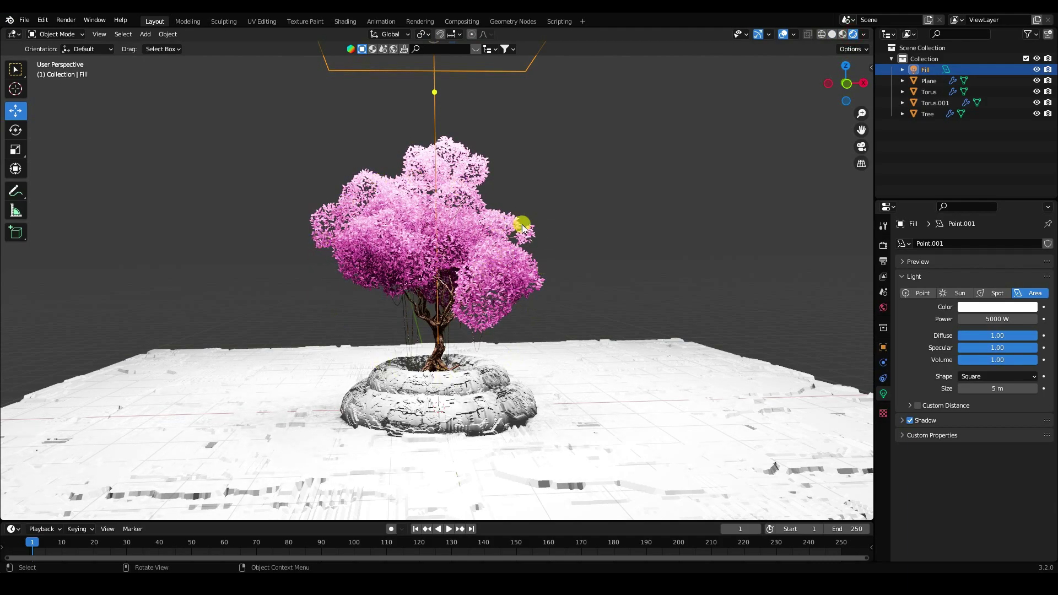
pyautogui.scroll(3, 431, 245)
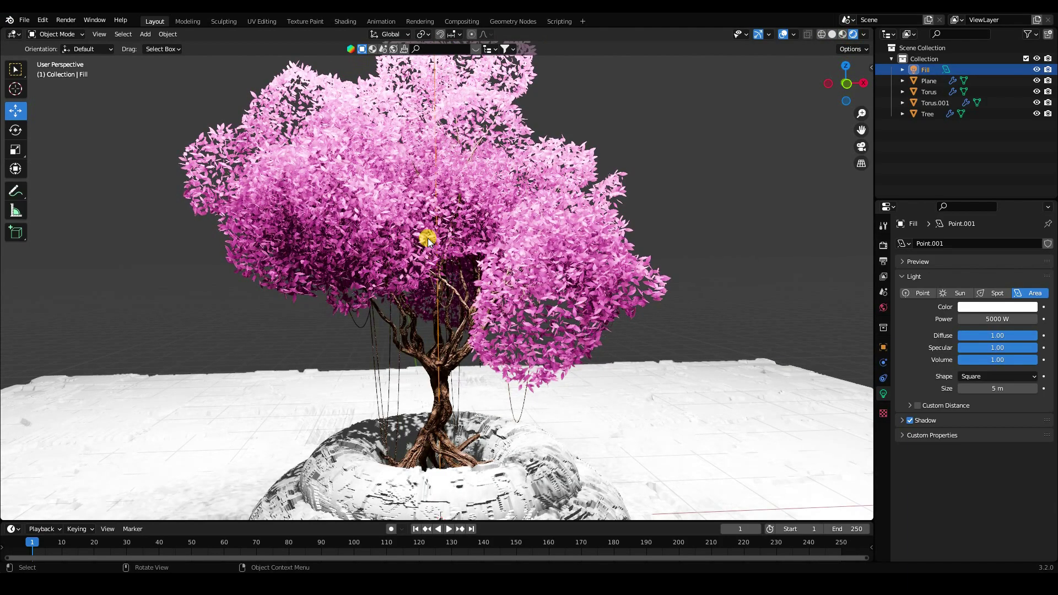
pyautogui.scroll(-4, 422, 265)
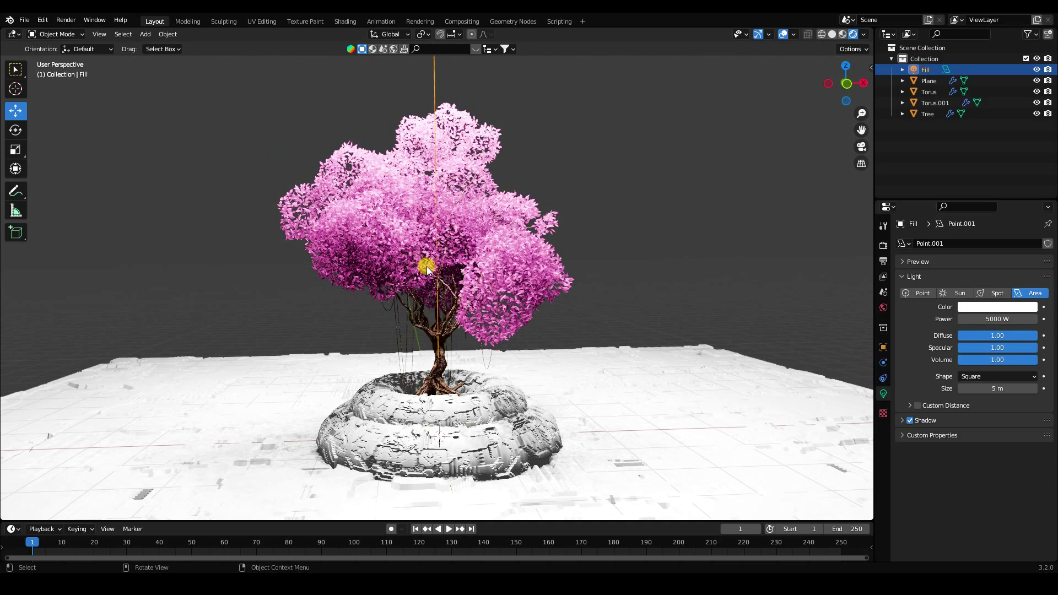
pyautogui.click(843, 34)
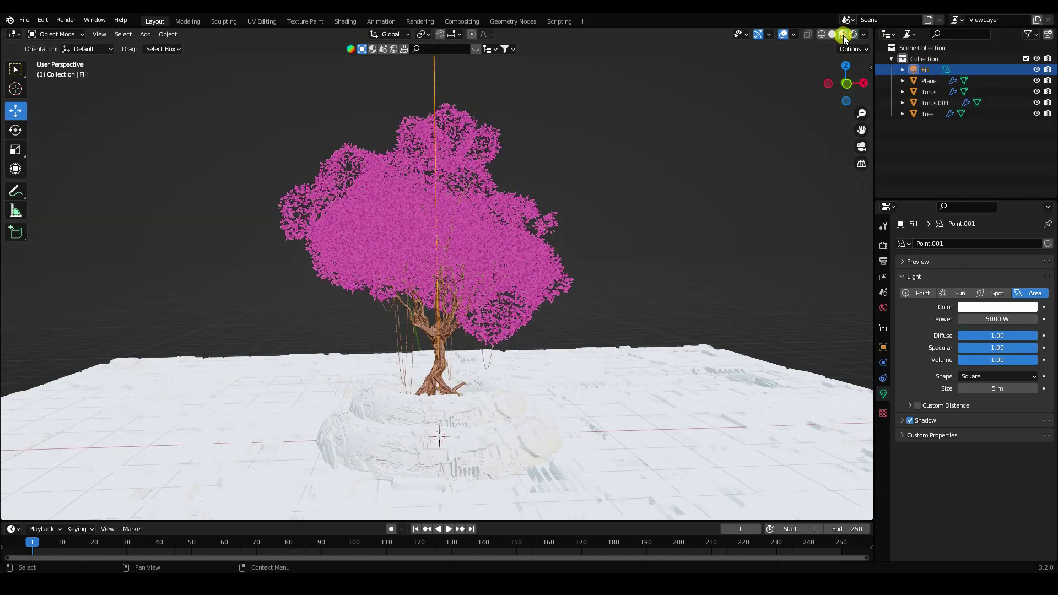
pyautogui.scroll(-3, 479, 444)
pyautogui.moveTo(479, 443)
pyautogui.mouseDown(button='middle')
pyautogui.moveTo(456, 432)
pyautogui.moveTo(479, 450)
pyautogui.moveTo(465, 444)
pyautogui.moveTo(470, 361)
pyautogui.mouseUp(button='middle')
pyautogui.scroll(2, 464, 392)
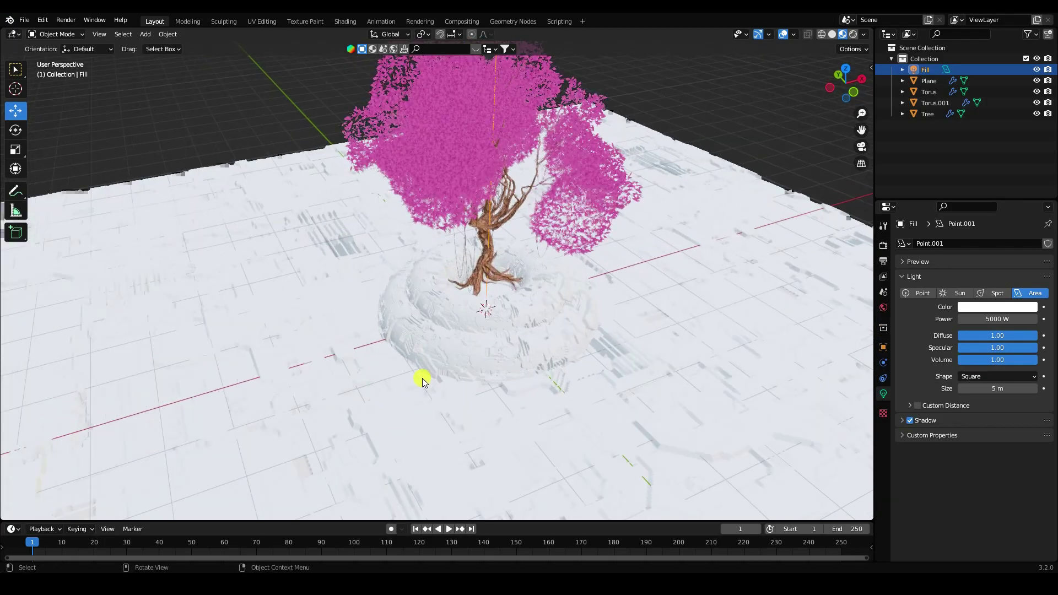
pyautogui.click(371, 418)
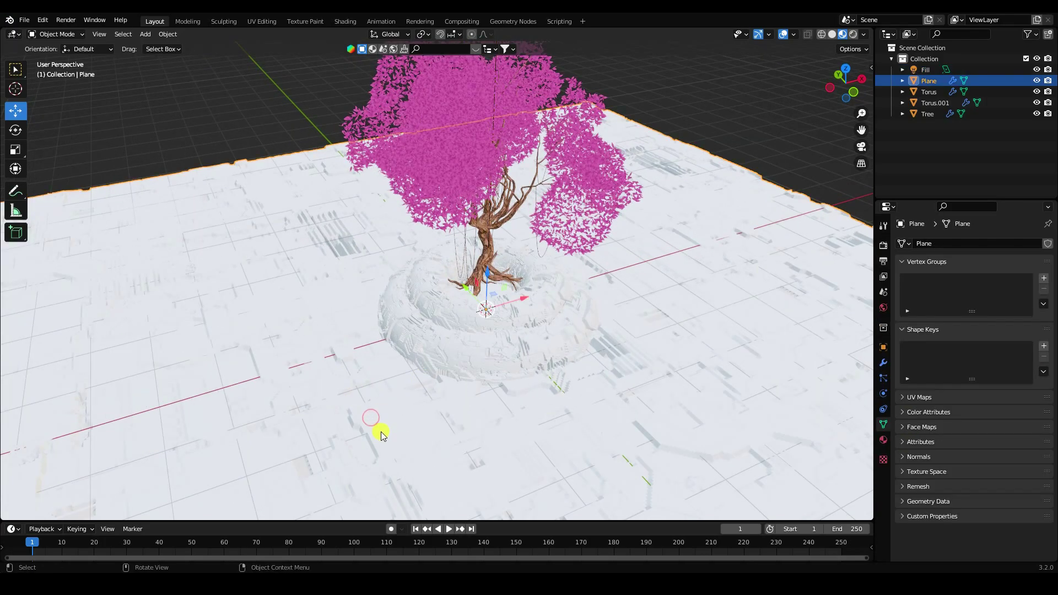
pyautogui.click(285, 583)
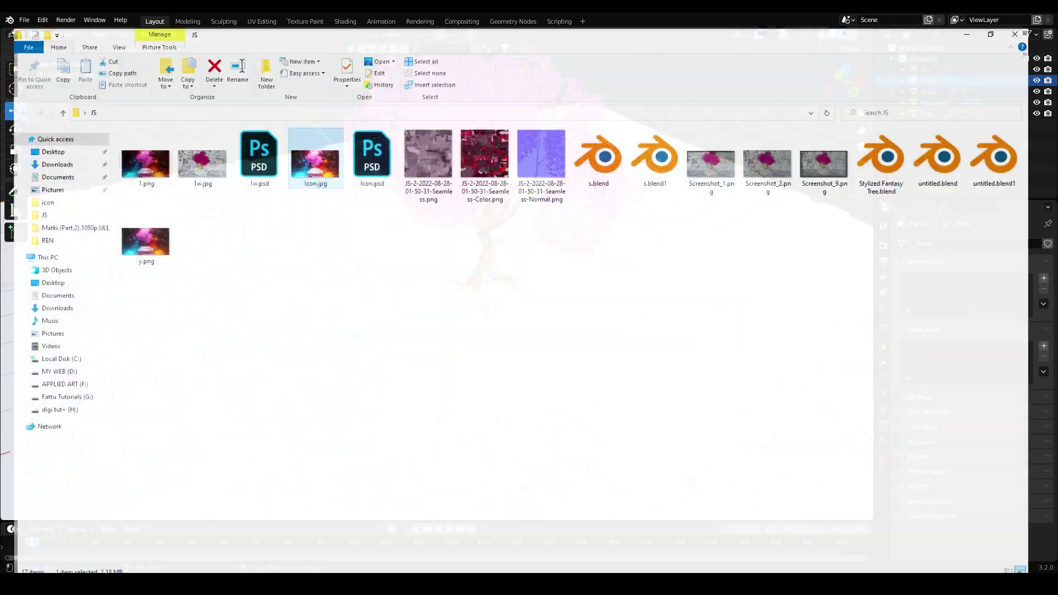
pyautogui.doubleClick(490, 137)
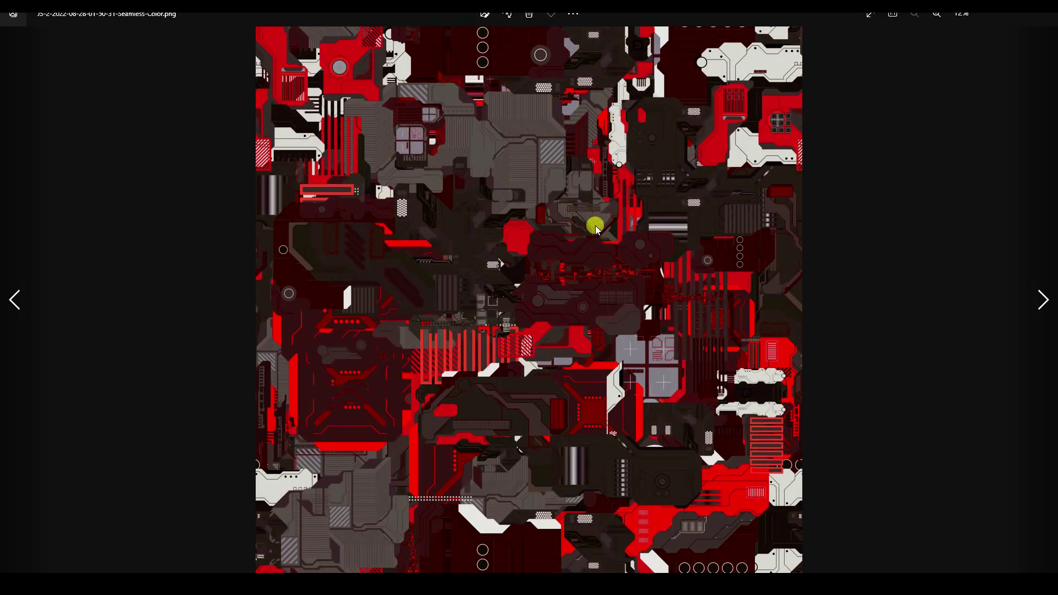
pyautogui.press('super')
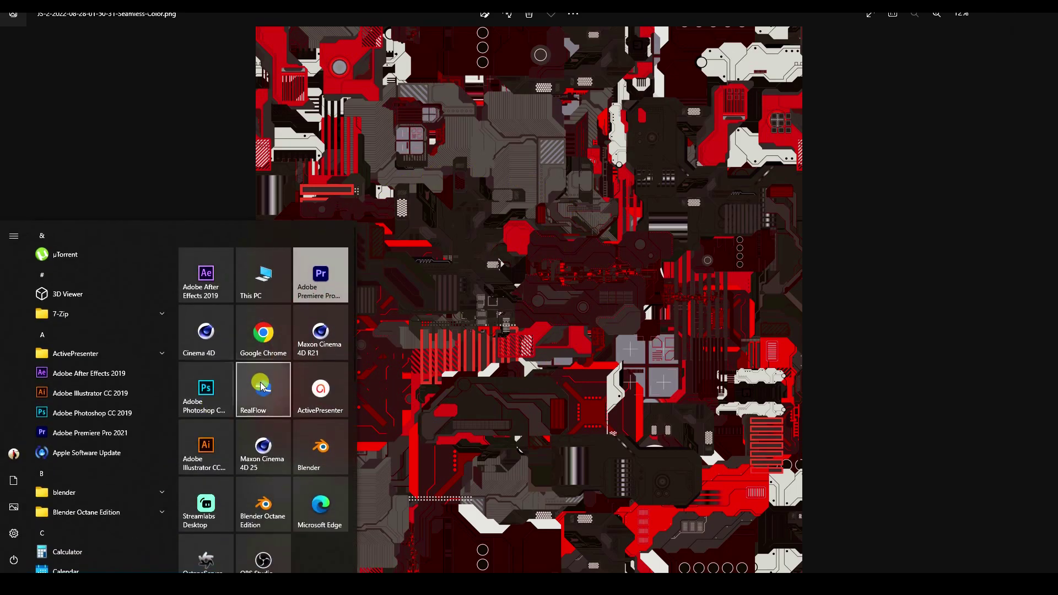
pyautogui.scroll(-3, 311, 451)
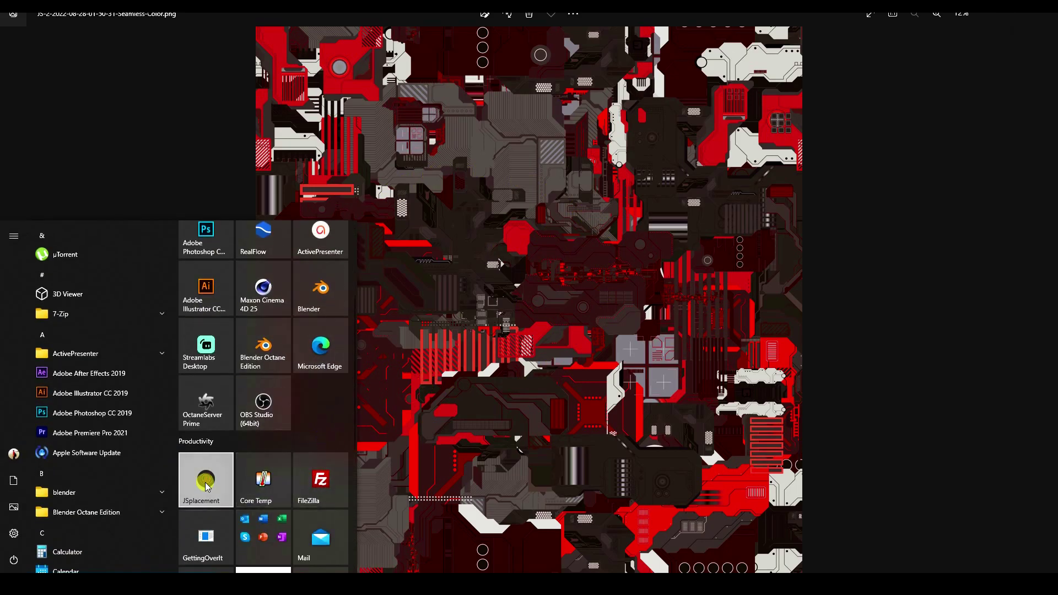
pyautogui.scroll(-1, 204, 480)
pyautogui.click(204, 441)
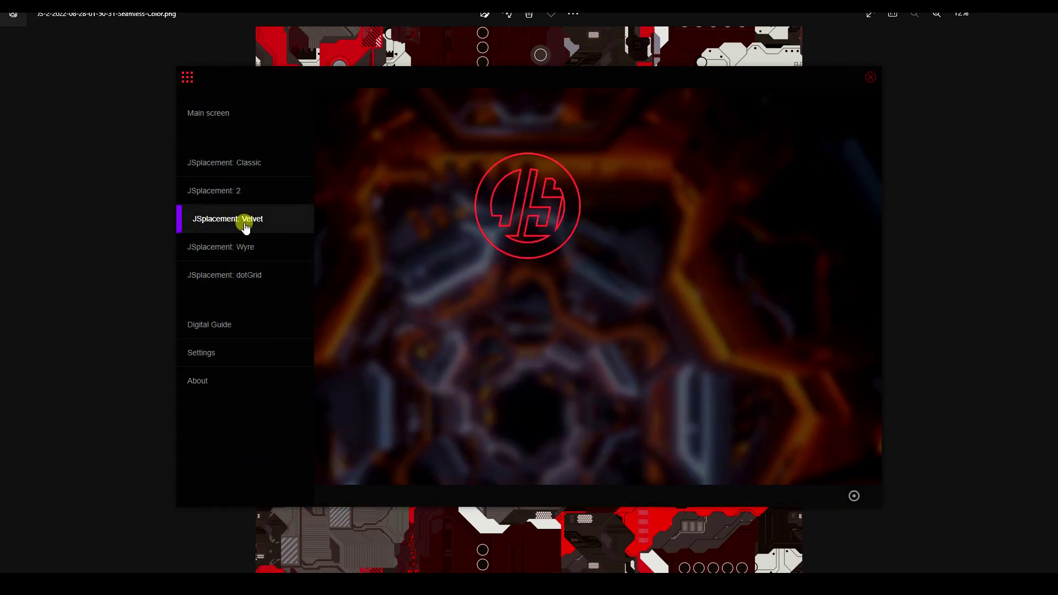
# - Generate a new JSplacement 2 displacement map and colour it with the red-black gradient
pyautogui.click(237, 196)
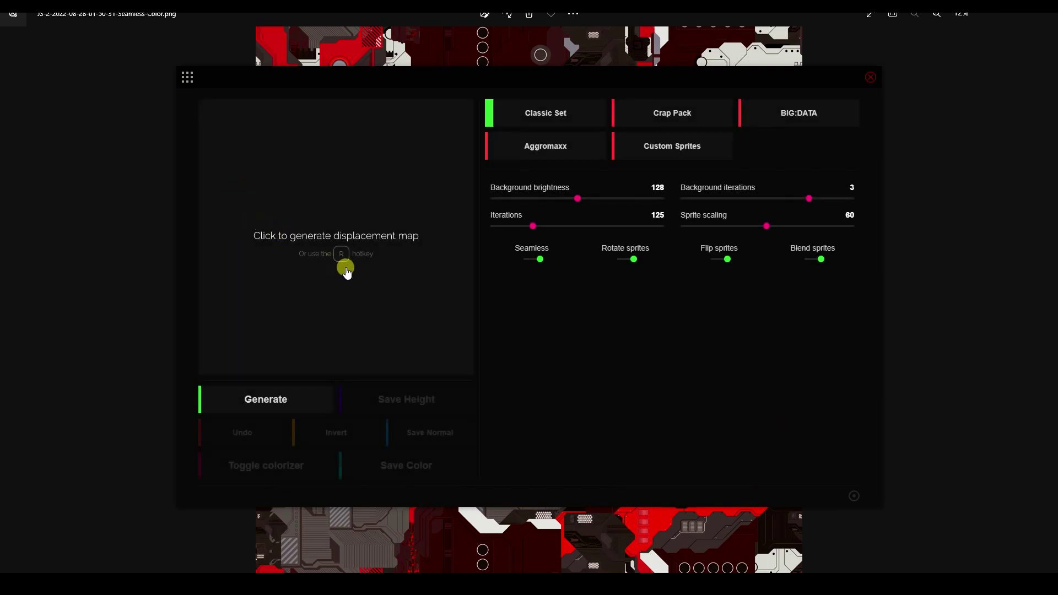
pyautogui.click(377, 241)
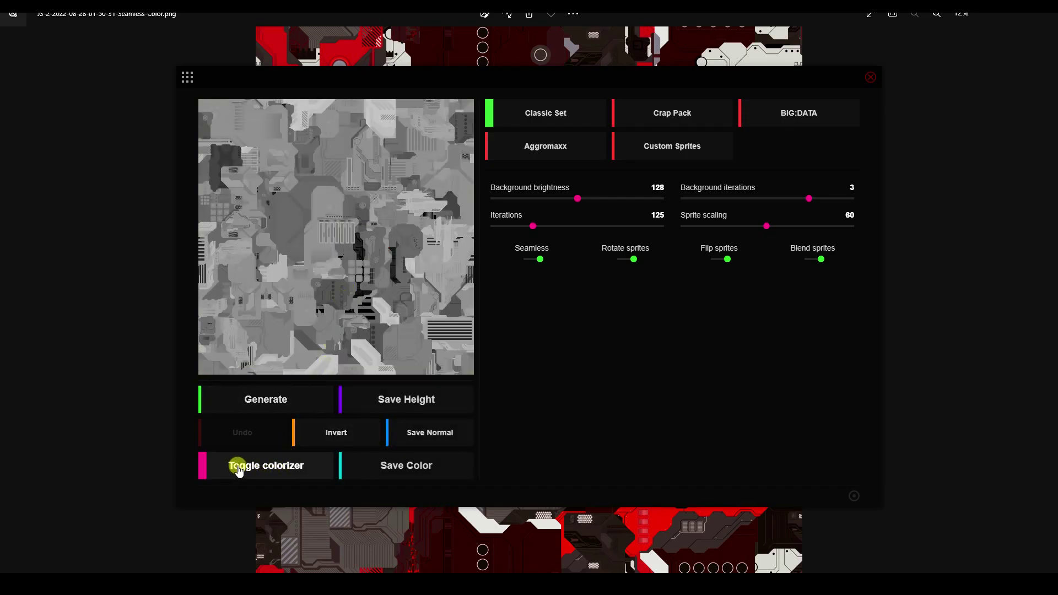
pyautogui.click(272, 466)
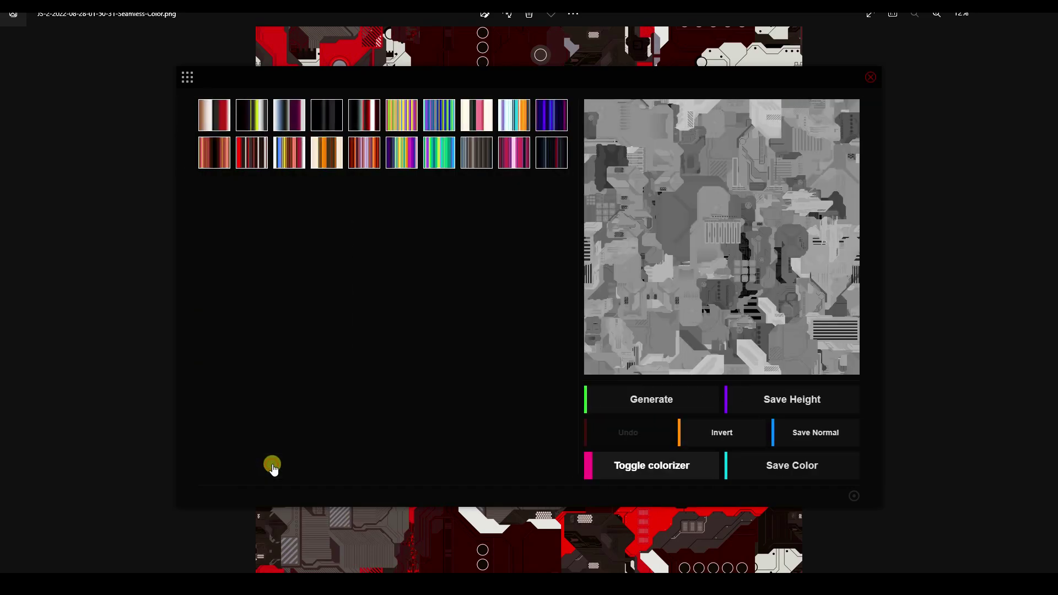
pyautogui.click(251, 156)
pyautogui.moveTo(618, 208)
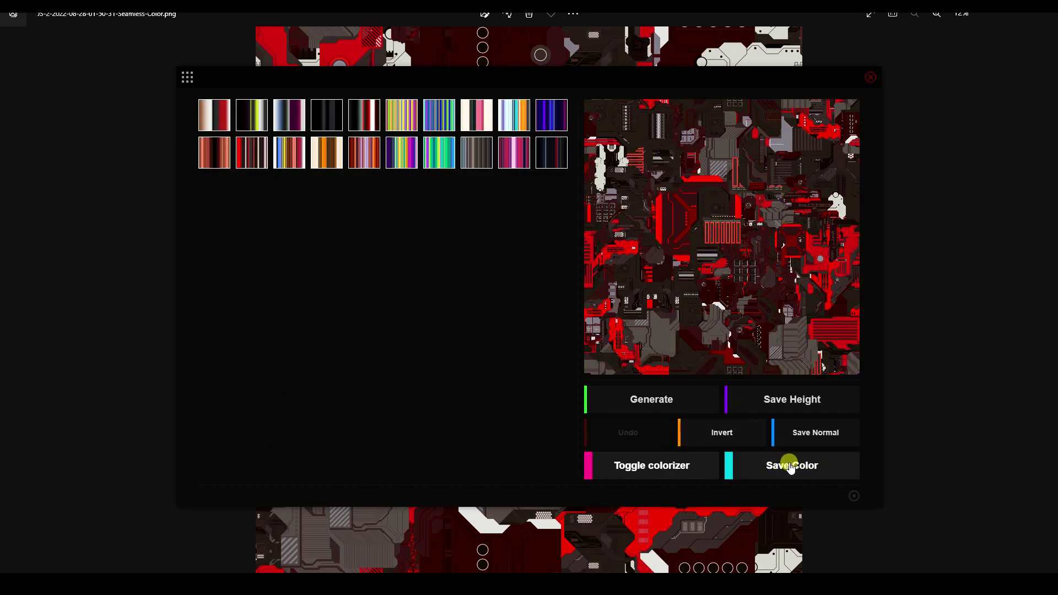
pyautogui.click(871, 77)
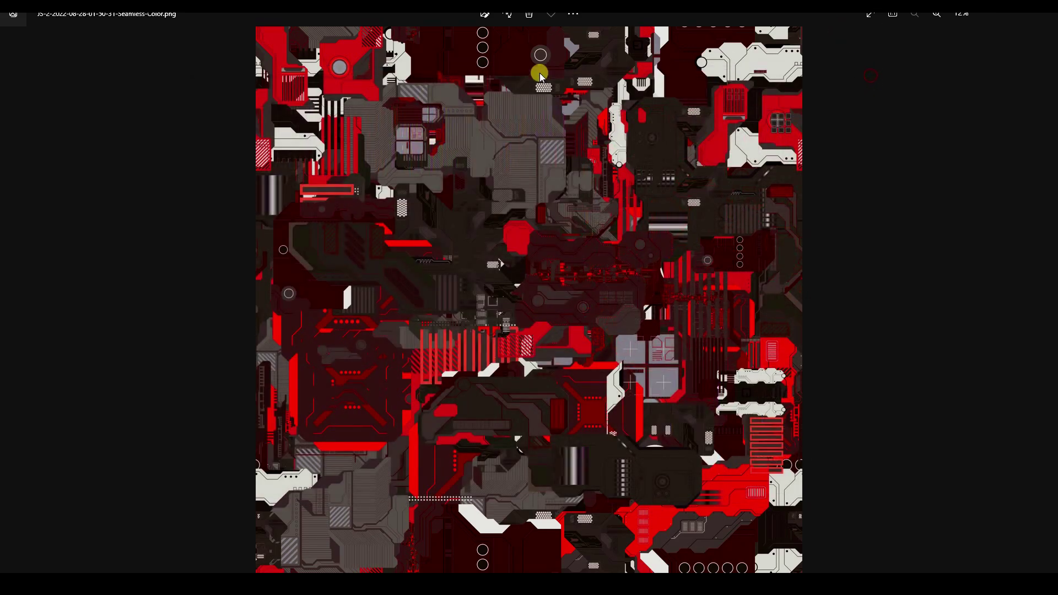
pyautogui.click(275, 513)
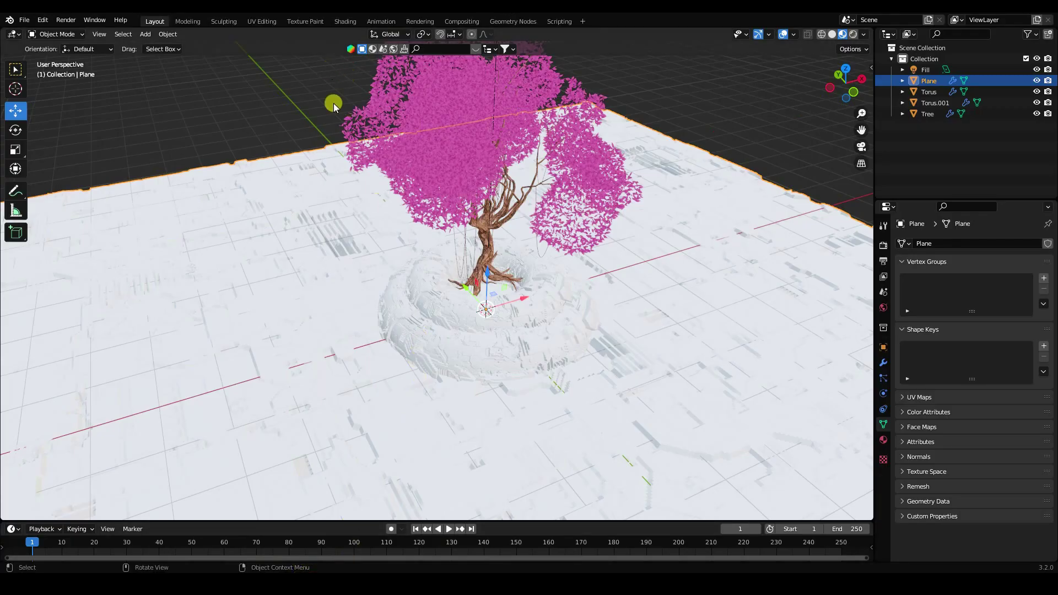
# - In the Shading workspace, rearrange the editors and give the ground plane new Material.001
pyautogui.click(343, 22)
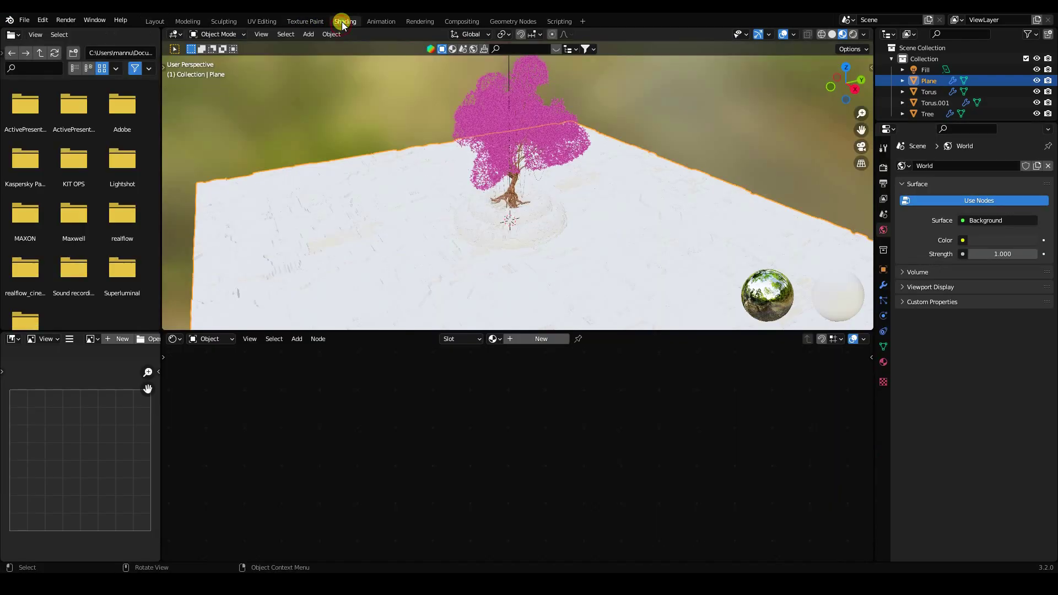
pyautogui.moveTo(159, 216); pyautogui.dragTo(15, 217)
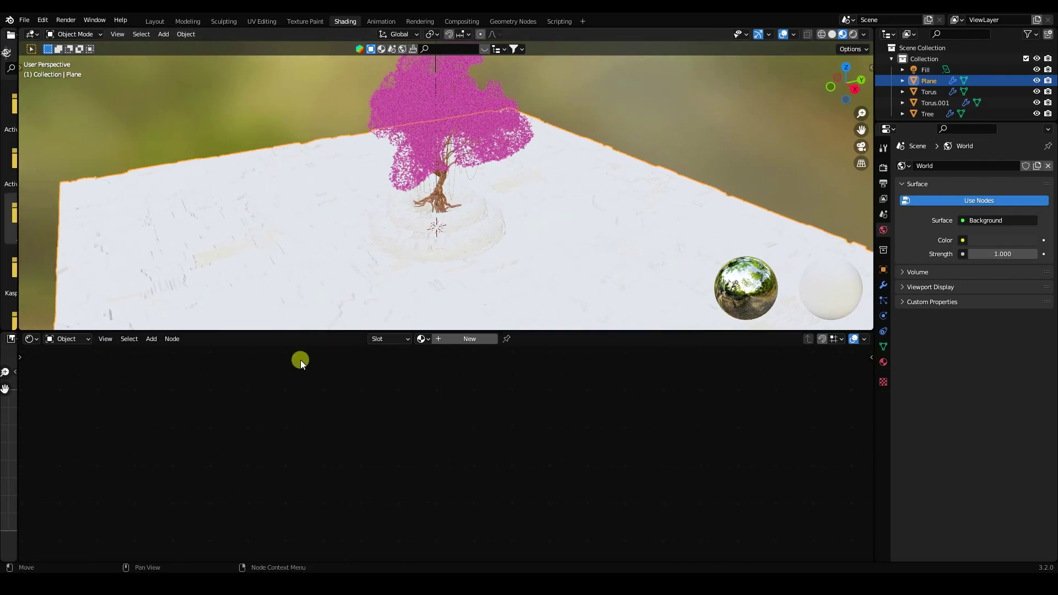
pyautogui.moveTo(314, 331); pyautogui.dragTo(301, 465)
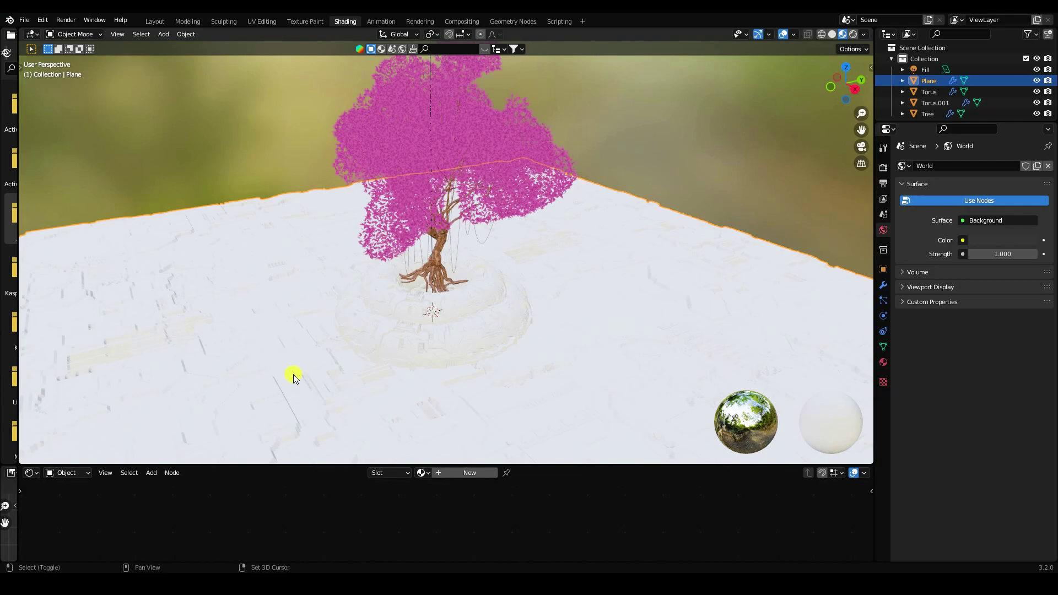
pyautogui.keyDown('shift'); pyautogui.moveTo(293, 375); pyautogui.dragTo(371, 223, button='middle'); pyautogui.keyUp('shift')
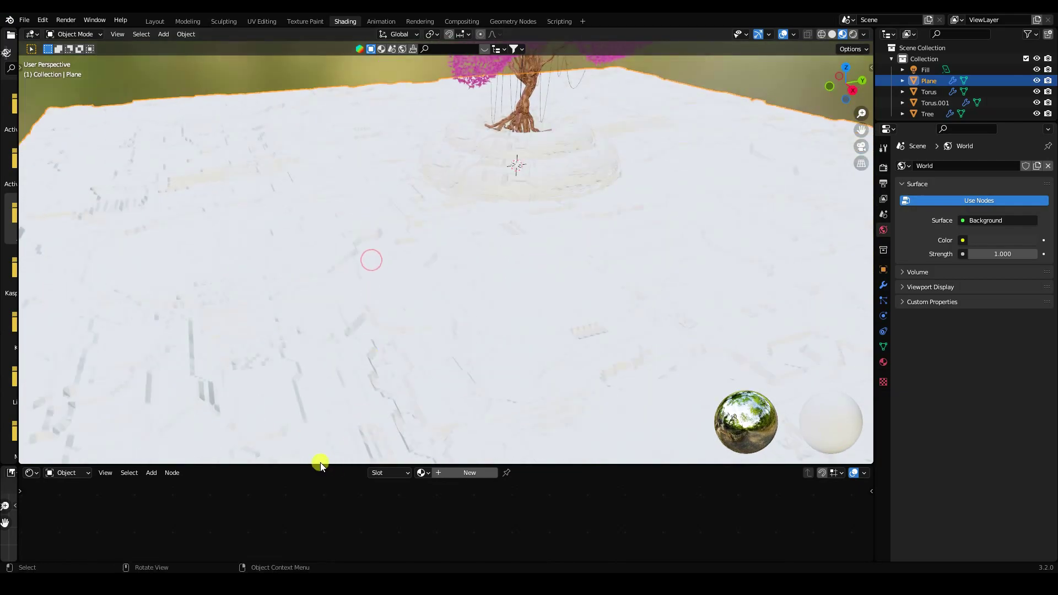
pyautogui.moveTo(319, 465); pyautogui.dragTo(328, 398)
pyautogui.click(448, 408)
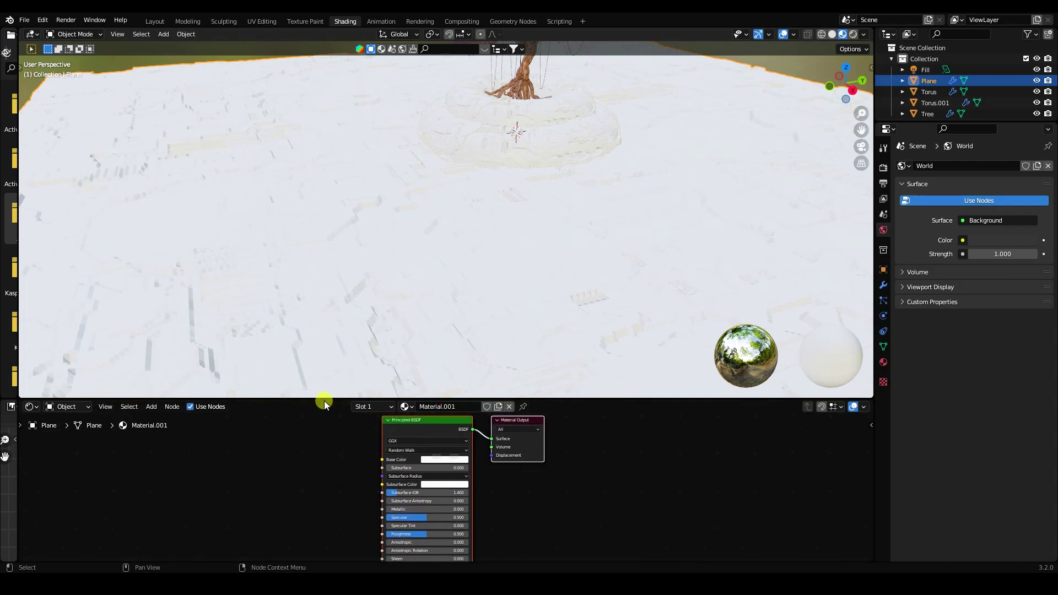
pyautogui.moveTo(331, 398); pyautogui.dragTo(331, 298)
pyautogui.scroll(2, 320, 400)
# - Add Node Wrangler texture nodes to Principled BSDF and load the Seamless-Color PNG from Desktop\JS
pyautogui.click(438, 368)
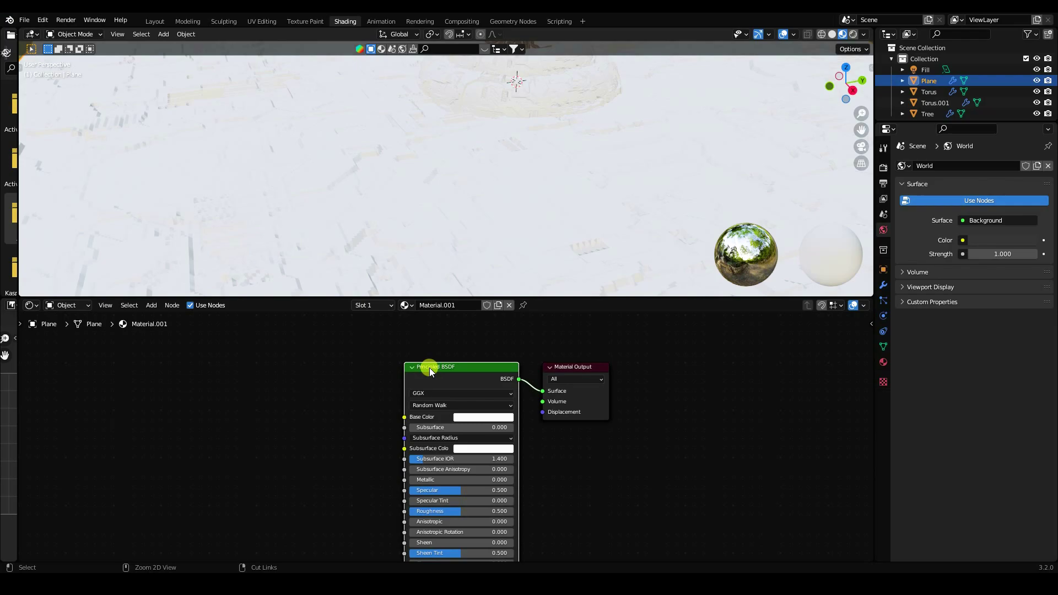
pyautogui.hotkey('ctrl', 't')
pyautogui.moveTo(419, 469); pyautogui.dragTo(290, 397)
pyautogui.click(340, 432)
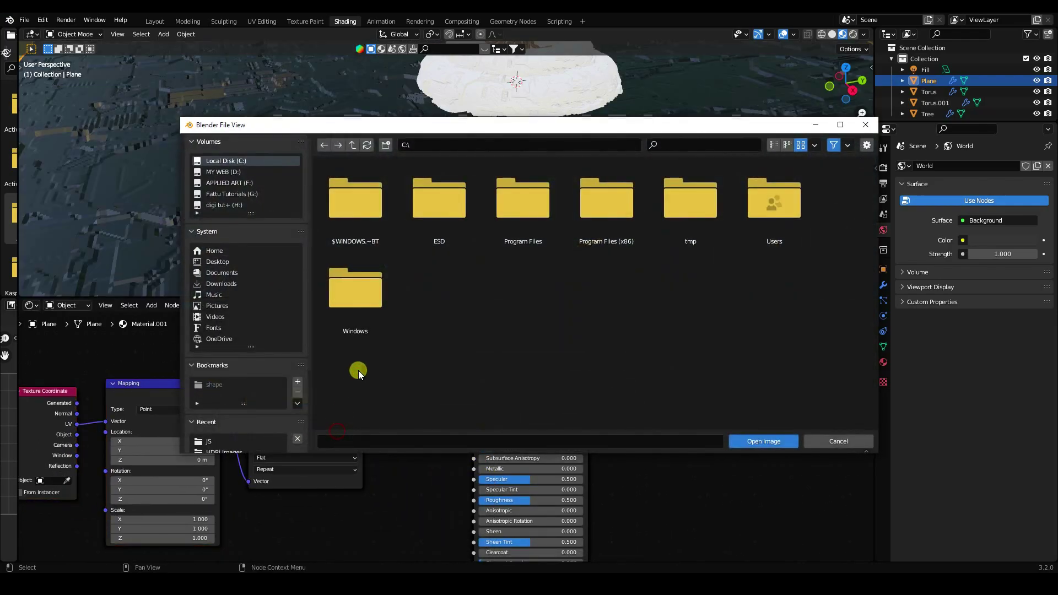
pyautogui.click(216, 261)
pyautogui.doubleClick(345, 226)
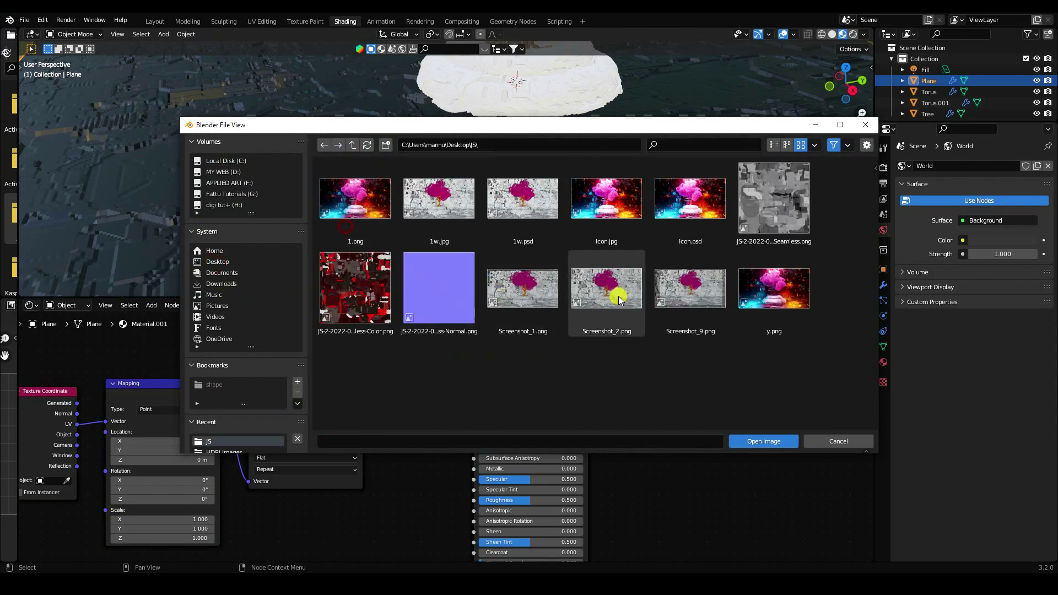
pyautogui.click(357, 317)
pyautogui.click(762, 441)
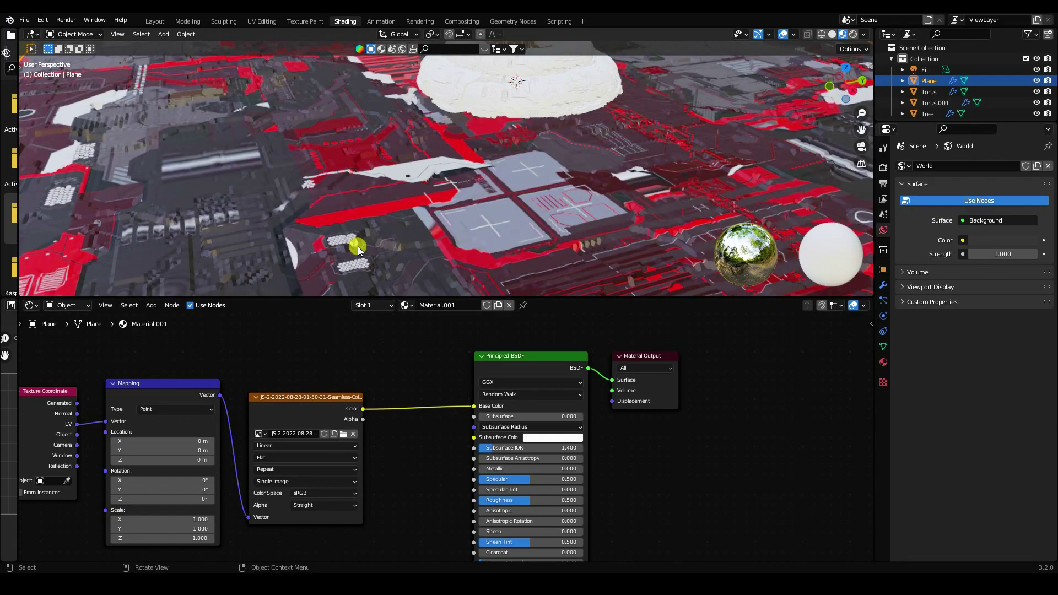
pyautogui.moveTo(358, 246); pyautogui.dragTo(428, 213, button='middle')
# - Set the Mapping node's Scale X and Y to 2 so the ground texture tiles twice
pyautogui.scroll(5, 366, 165)
pyautogui.moveTo(406, 170); pyautogui.dragTo(413, 248, button='middle')
pyautogui.moveTo(368, 448); pyautogui.dragTo(491, 423, button='middle')
pyautogui.click(324, 487)
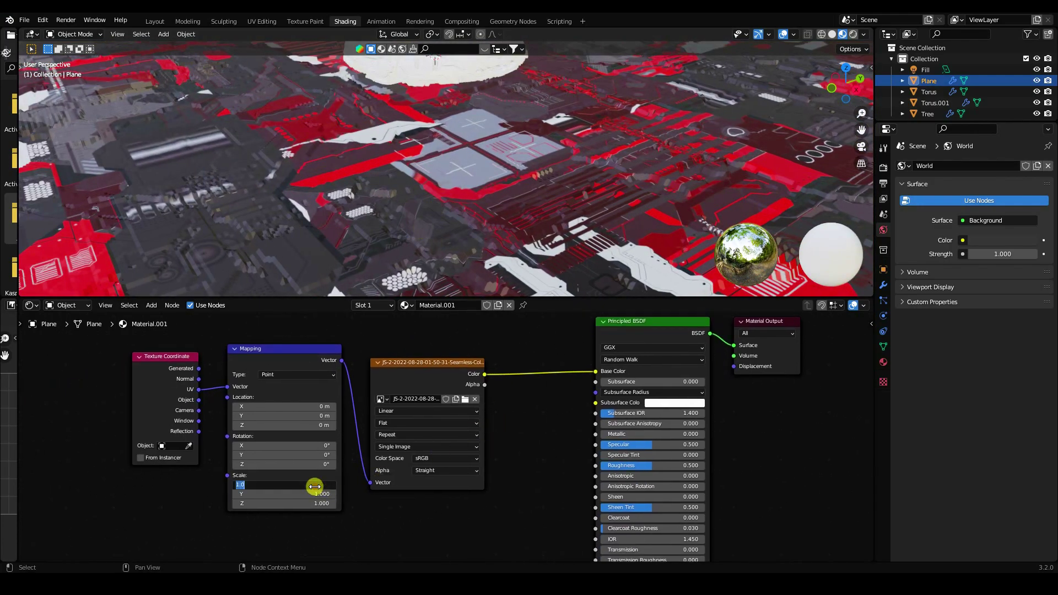
pyautogui.write('2')
pyautogui.press('Return')
pyautogui.click(303, 495)
pyautogui.write('2')
pyautogui.press('Return')
pyautogui.moveTo(363, 156); pyautogui.dragTo(372, 248, button='middle')
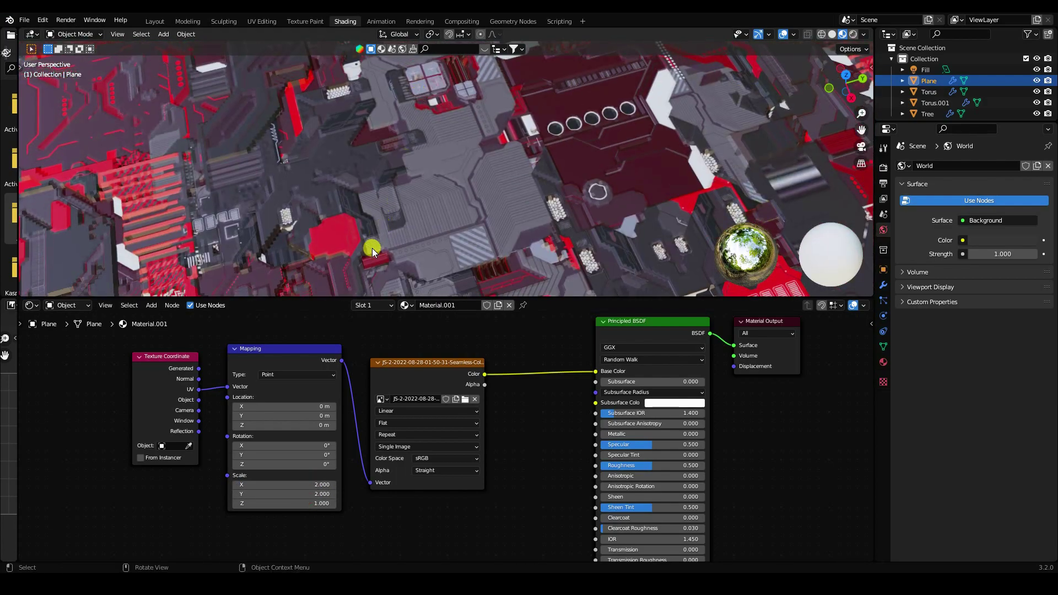
pyautogui.moveTo(343, 298); pyautogui.dragTo(324, 466)
pyautogui.moveTo(358, 319); pyautogui.dragTo(373, 283, button='middle')
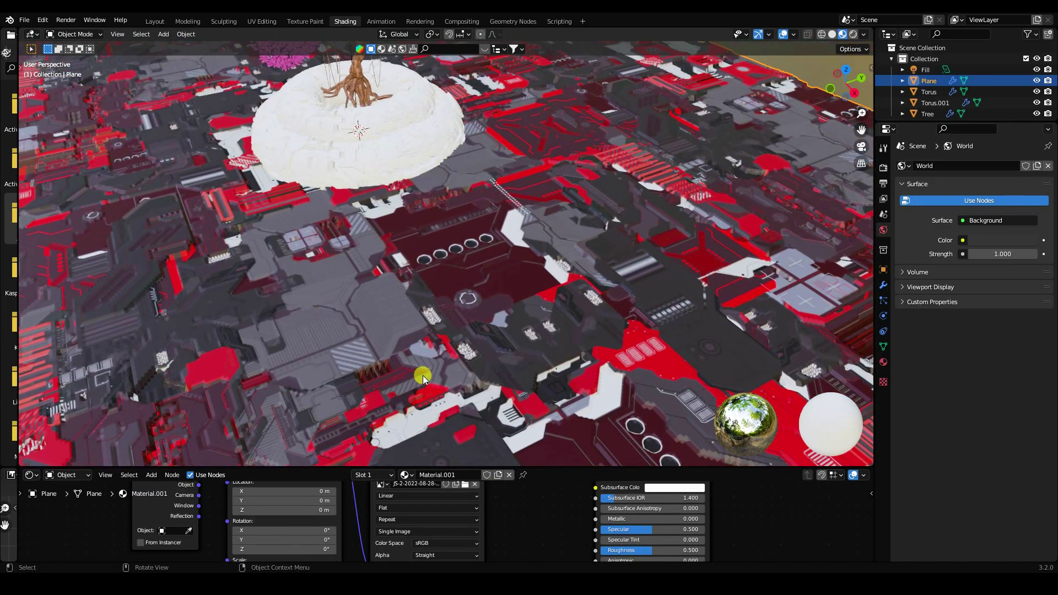
# - Set Principled BSDF Metallic to 1 and Roughness to 0.314
pyautogui.moveTo(544, 468); pyautogui.dragTo(564, 317)
pyautogui.moveTo(547, 463); pyautogui.dragTo(500, 470, button='middle')
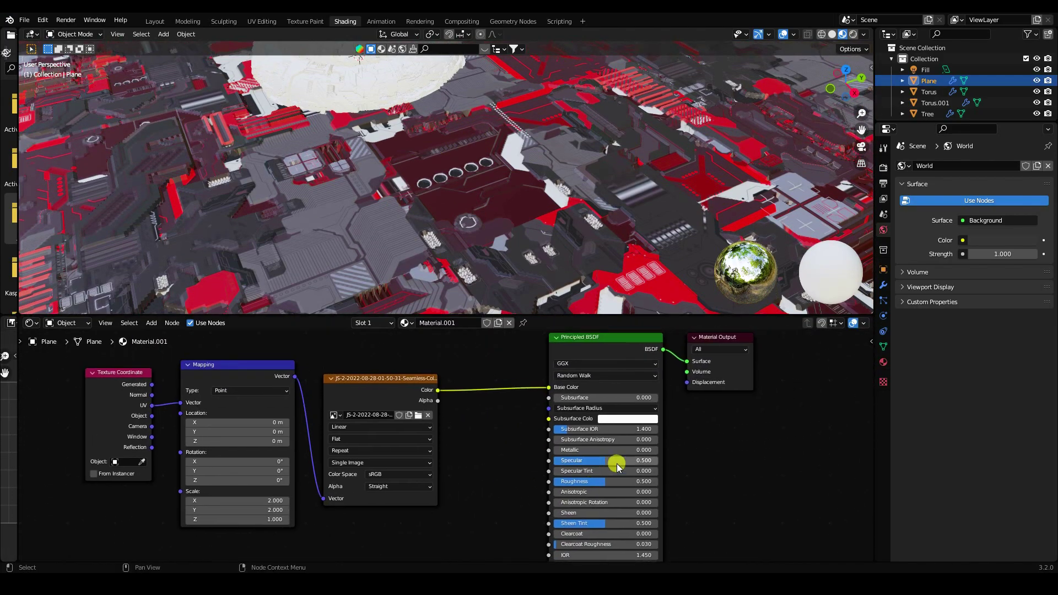
pyautogui.write('1')
pyautogui.press('Return')
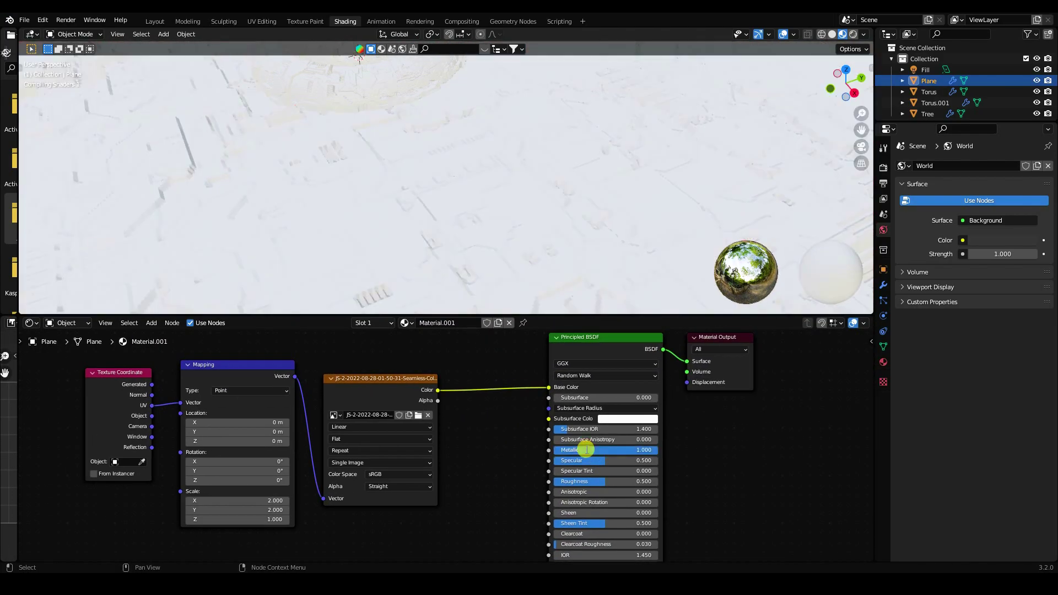
pyautogui.write('0.314')
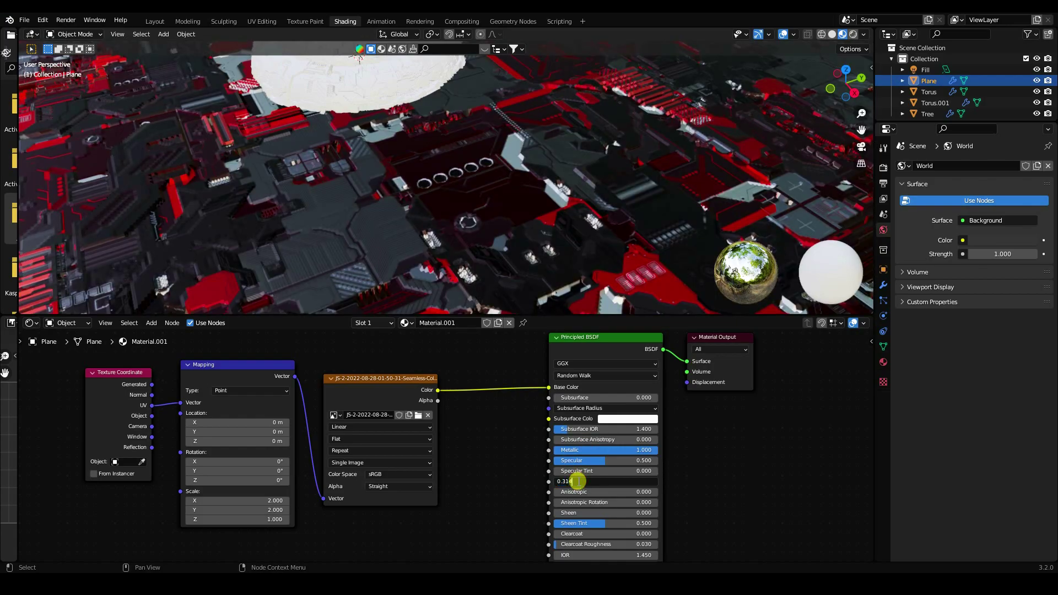
pyautogui.press('Return')
pyautogui.moveTo(325, 150); pyautogui.dragTo(421, 216, button='middle')
pyautogui.scroll(-3, 377, 200)
pyautogui.scroll(5, 421, 216)
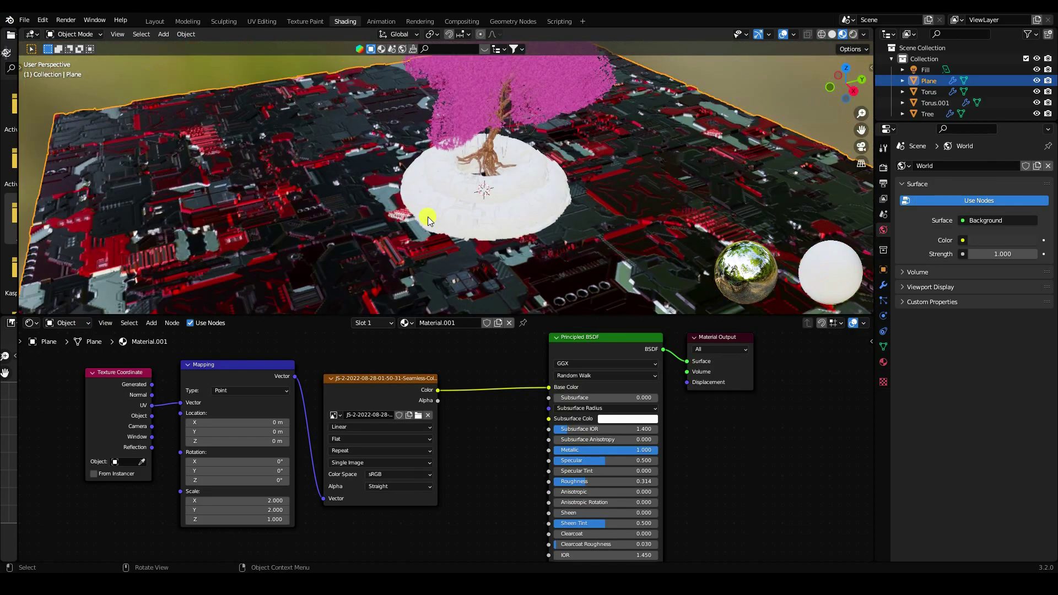
pyautogui.moveTo(386, 313); pyautogui.dragTo(386, 219)
pyautogui.press('Home')
# - Duplicate the texture coordinate, mapping and image nodes below the originals
pyautogui.moveTo(122, 274); pyautogui.dragTo(510, 322)
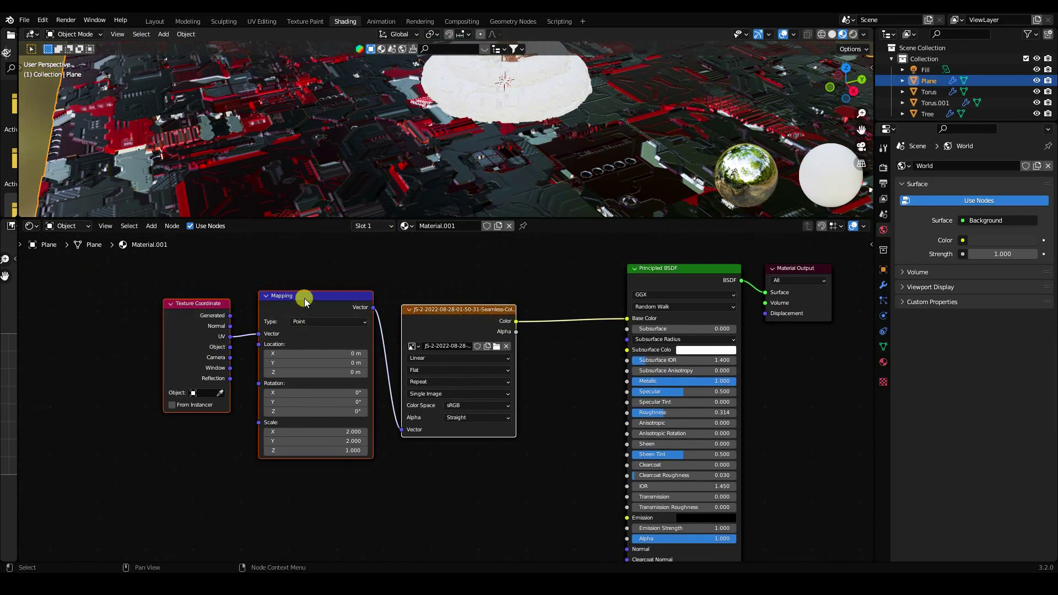
pyautogui.scroll(-1, 285, 332)
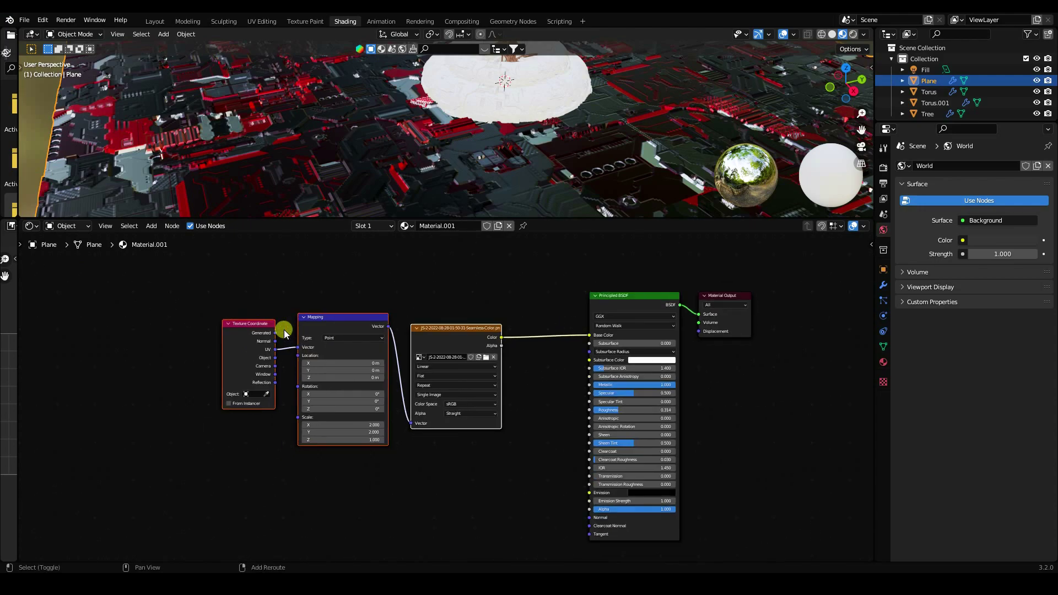
pyautogui.hotkey('shift', 'd')
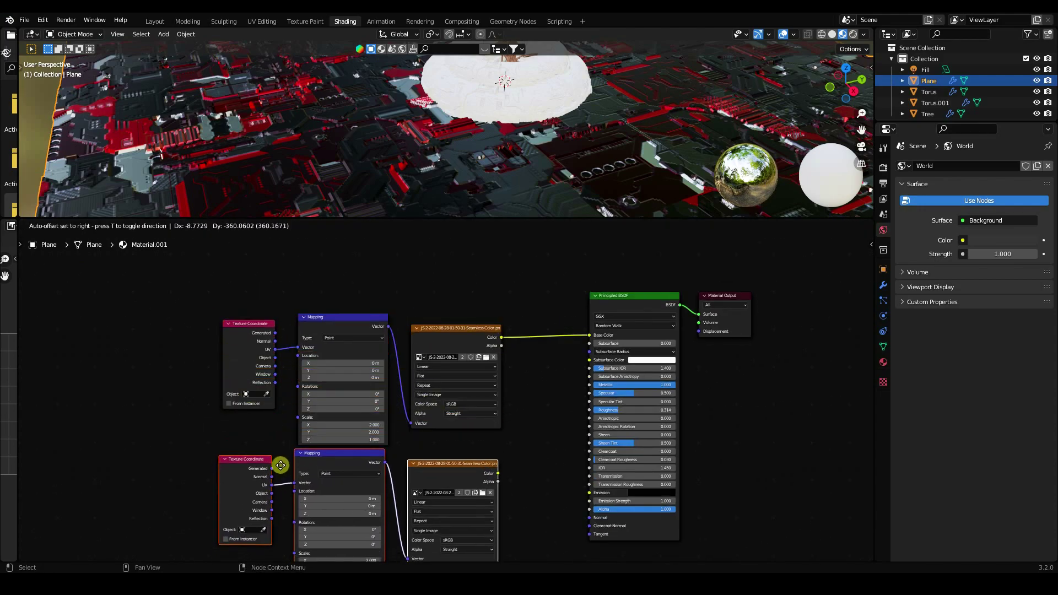
pyautogui.click(277, 436)
pyautogui.moveTo(306, 460); pyautogui.dragTo(289, 386, button='middle')
pyautogui.moveTo(311, 377); pyautogui.dragTo(278, 398)
pyautogui.click(192, 355)
# - Add a ColorRamp node via search beside the copied texture chain
pyautogui.click(149, 226)
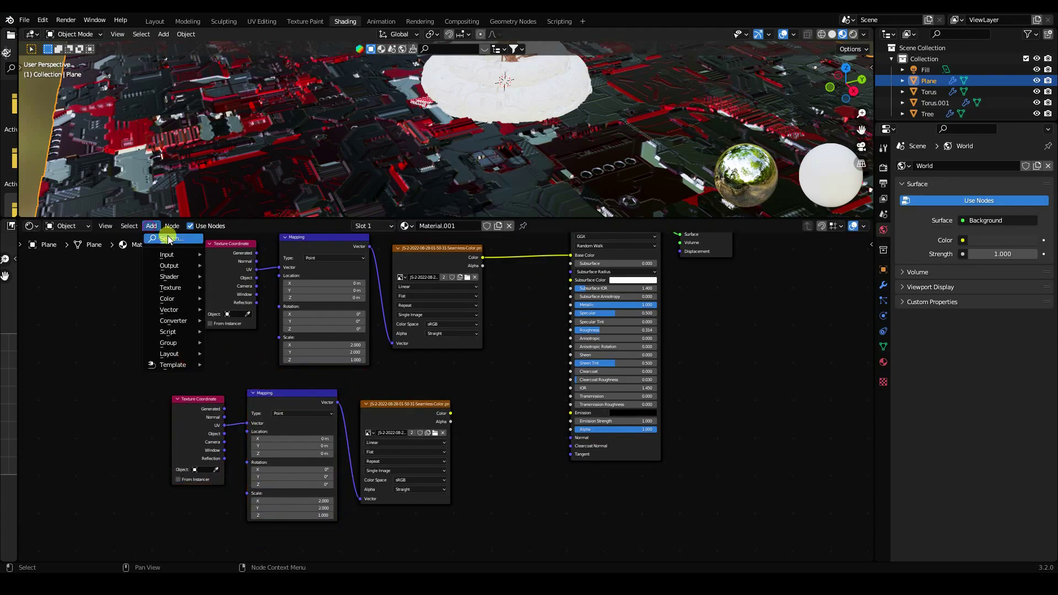
pyautogui.click(173, 239)
pyautogui.write('colo')
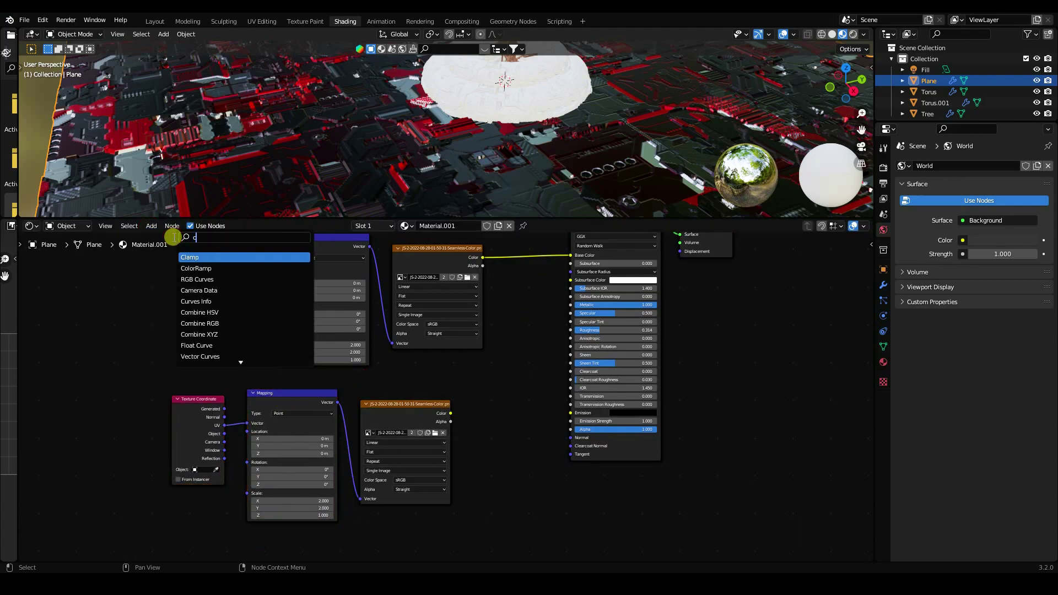
pyautogui.click(193, 256)
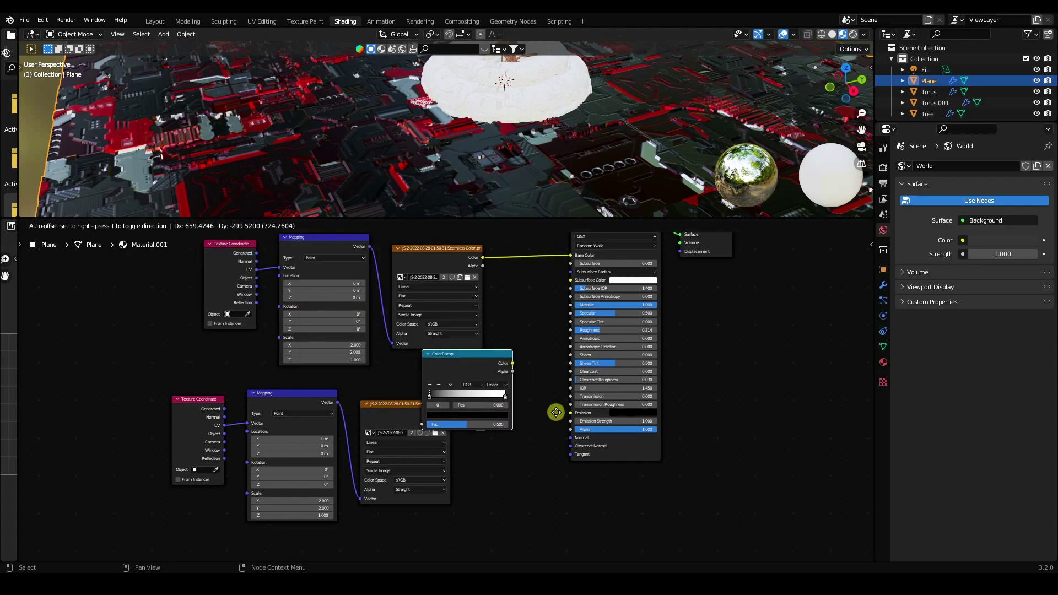
pyautogui.click(569, 429)
pyautogui.scroll(3, 530, 494)
pyautogui.moveTo(396, 375); pyautogui.dragTo(441, 394)
# - Link the copied image Color to ColorRamp Fac and ColorRamp Color to Emission
pyautogui.scroll(2, 441, 394)
pyautogui.moveTo(293, 419); pyautogui.dragTo(346, 421)
pyautogui.moveTo(358, 465); pyautogui.dragTo(361, 464)
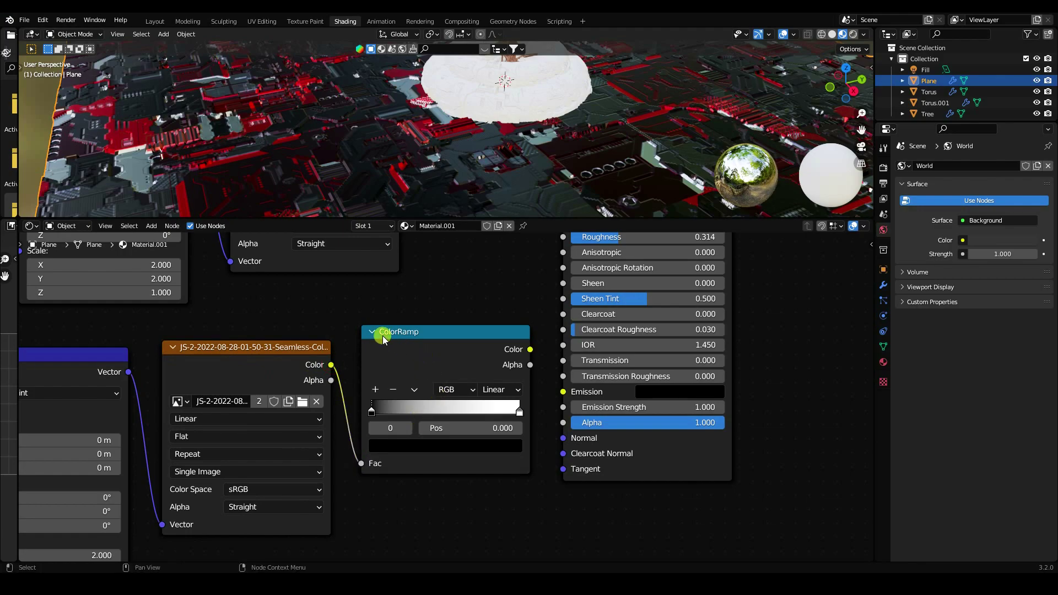
pyautogui.moveTo(540, 361); pyautogui.dragTo(561, 391)
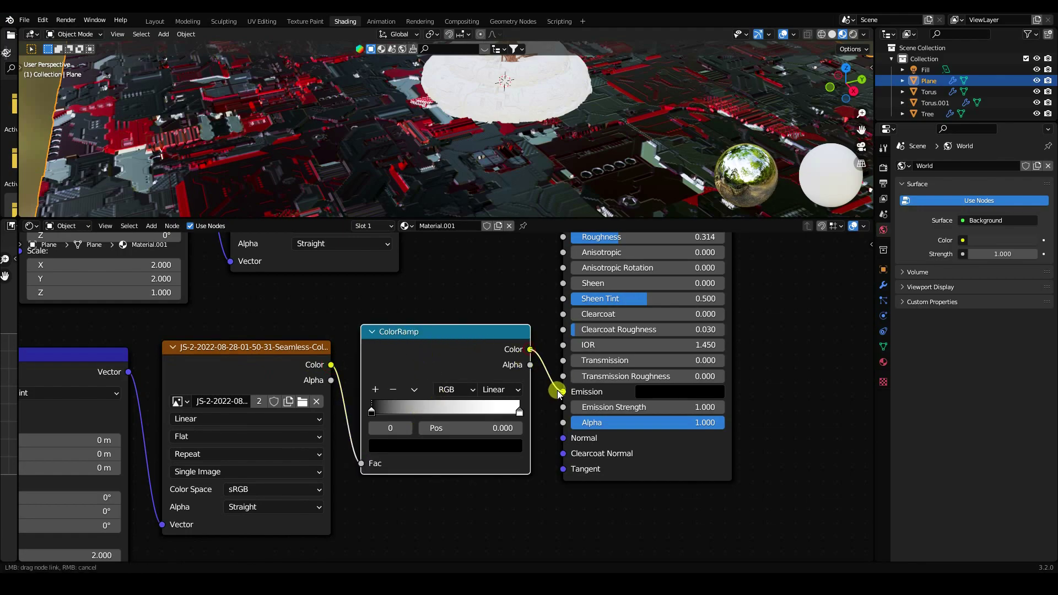
pyautogui.moveTo(464, 556); pyautogui.dragTo(388, 551)
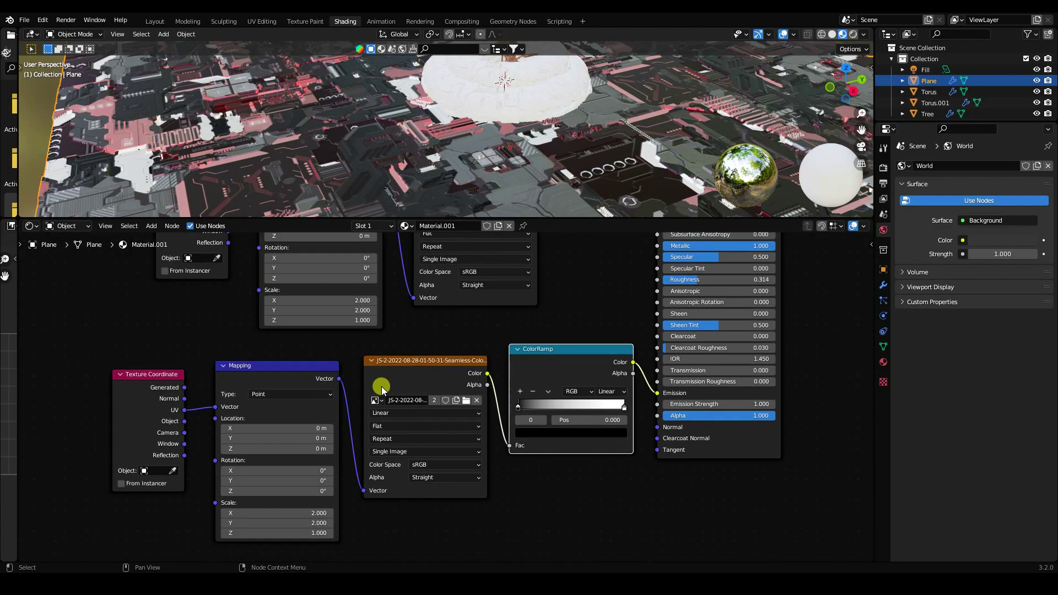
pyautogui.keyDown('ctrl'); pyautogui.hscroll(2, 431, 384); pyautogui.keyUp('ctrl')
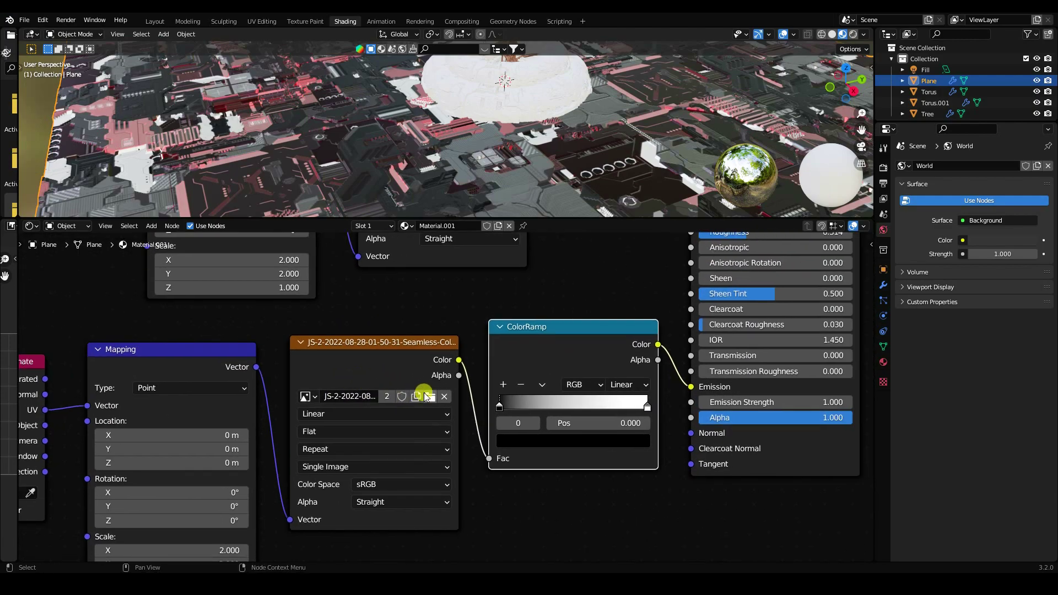
pyautogui.scroll(-2, 435, 396)
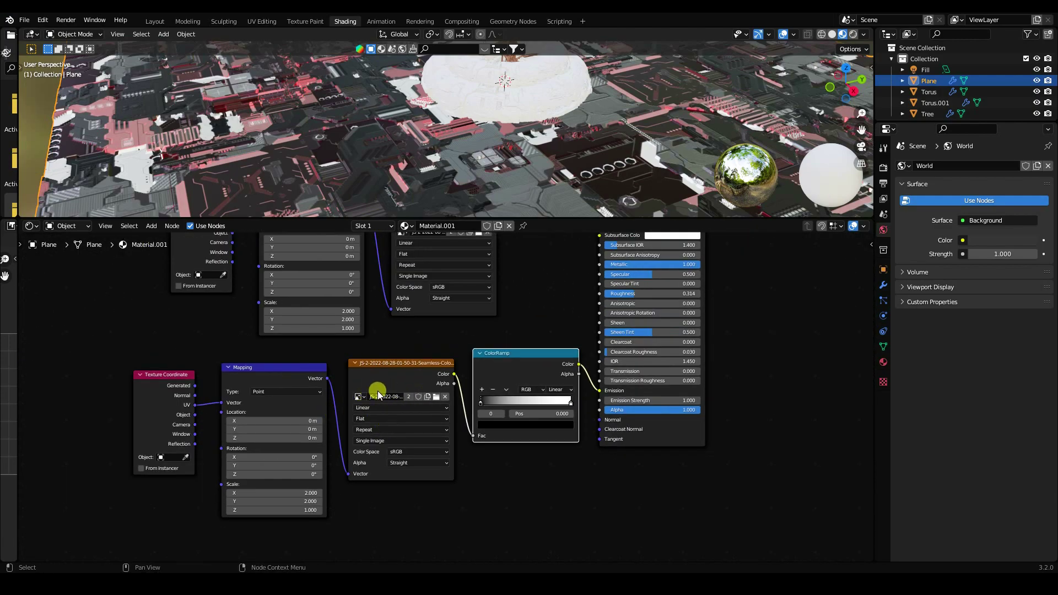
pyautogui.scroll(2, 397, 392)
pyautogui.click(432, 396)
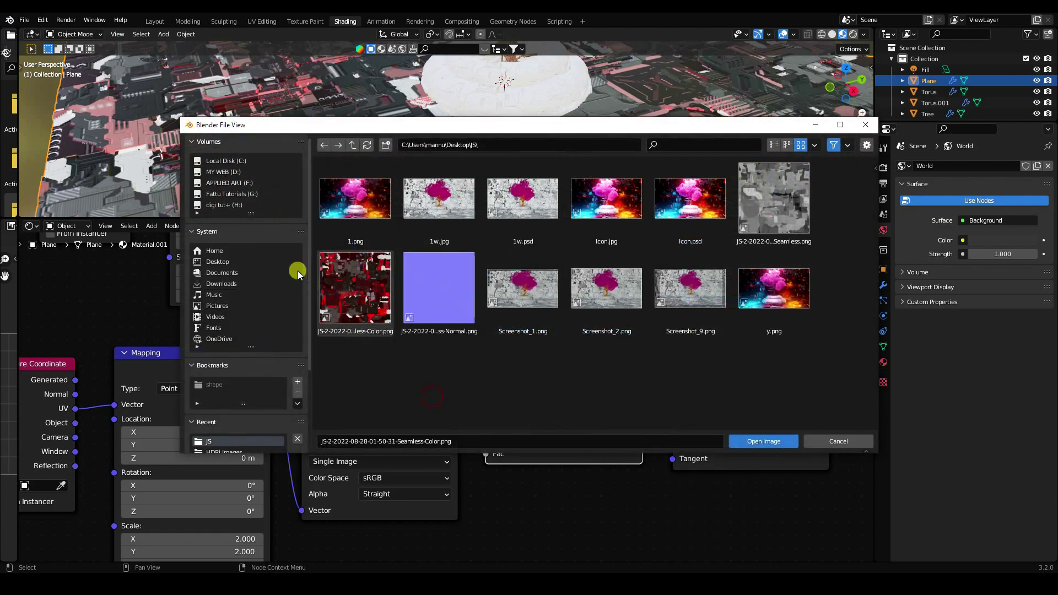
pyautogui.click(216, 262)
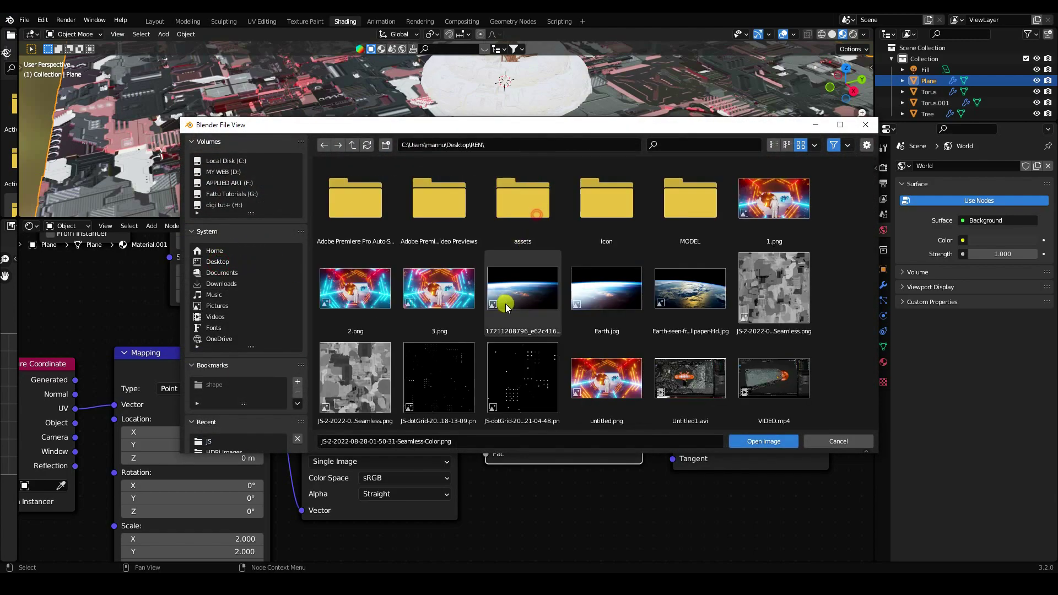
pyautogui.scroll(-2, 507, 308)
pyautogui.click(435, 300)
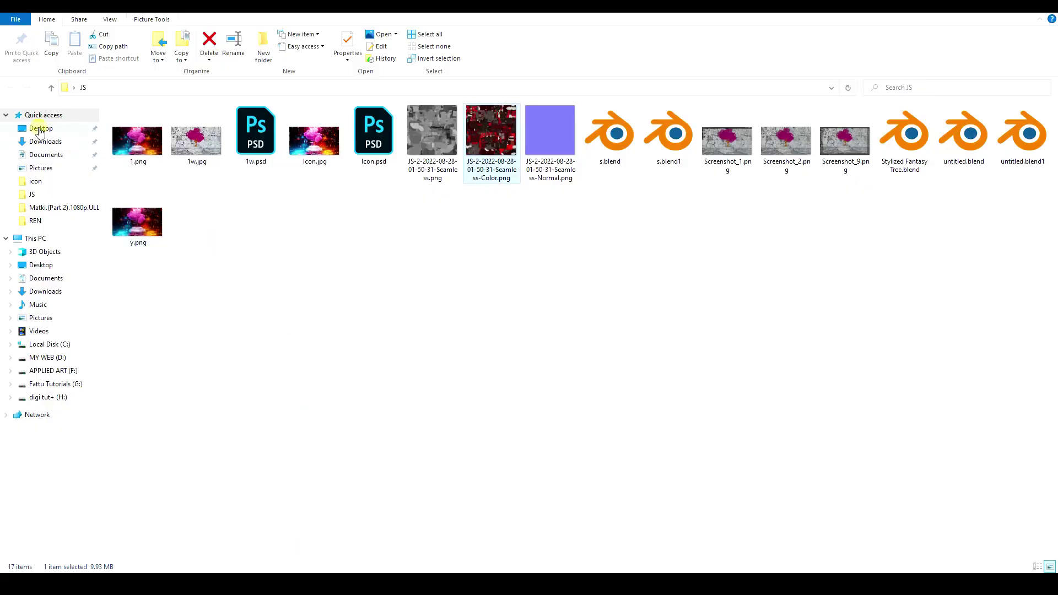
pyautogui.click(39, 130)
pyautogui.doubleClick(230, 135)
pyautogui.click(260, 229)
pyautogui.doubleClick(260, 232)
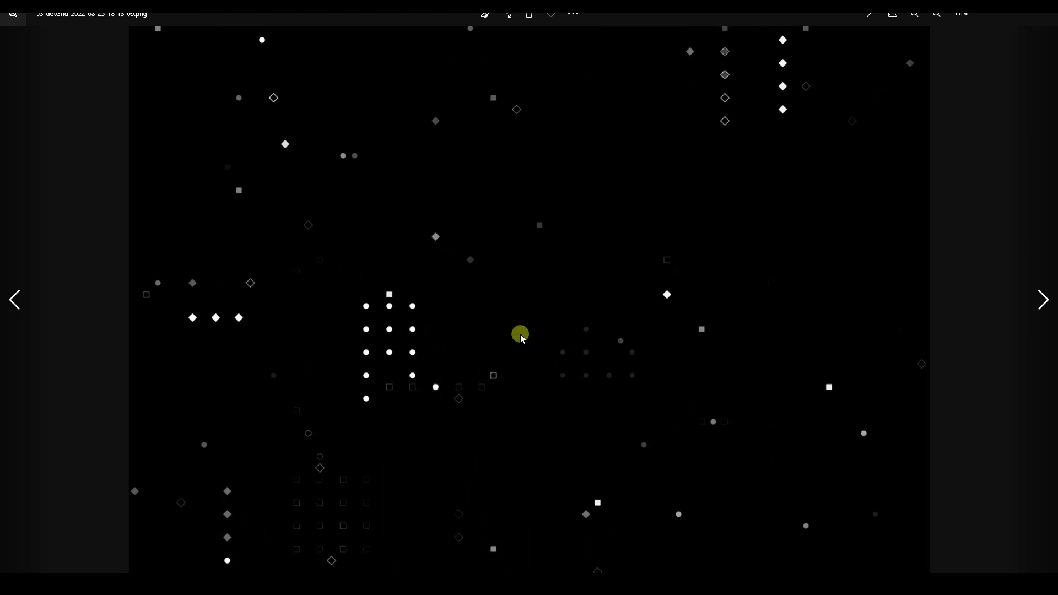
pyautogui.click(1043, 299)
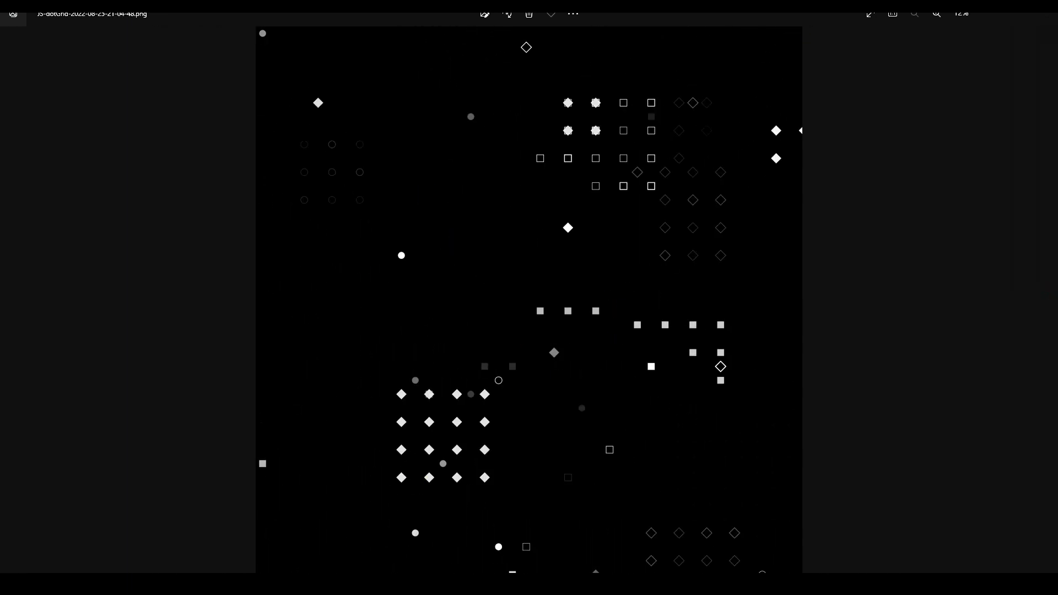
pyautogui.moveTo(353, 571)
pyautogui.click(385, 541)
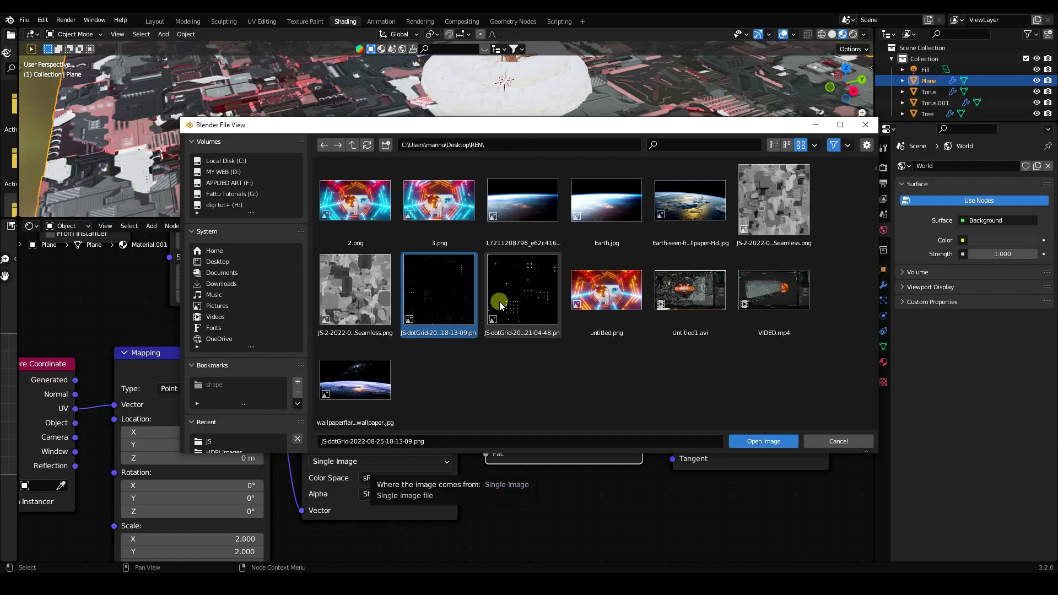
pyautogui.click(771, 443)
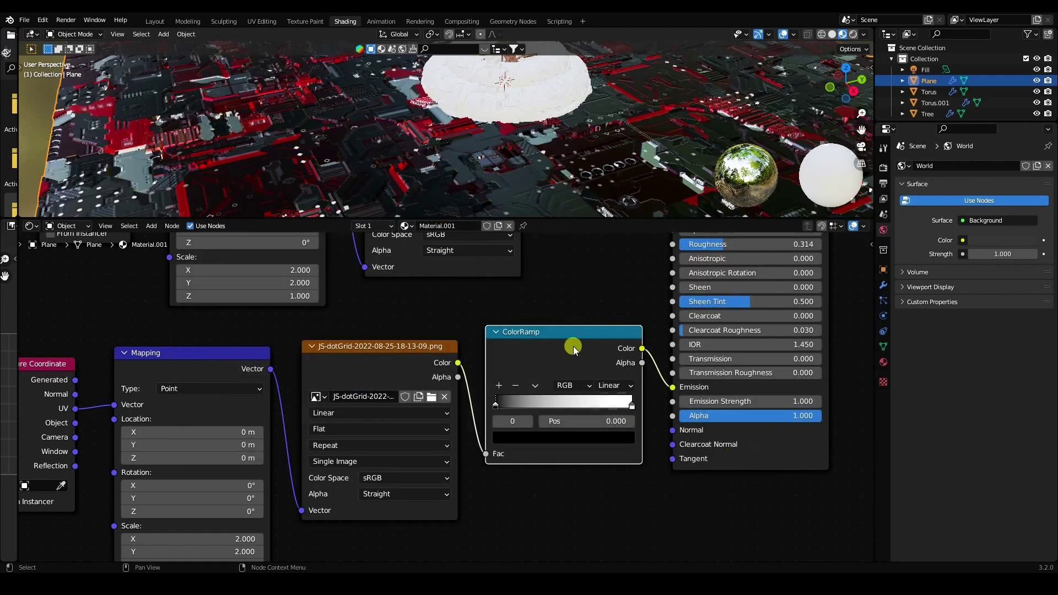
# - Set the colour ramp's right stop to orange with hue 0.024 and saturation 1
pyautogui.scroll(1, 568, 321)
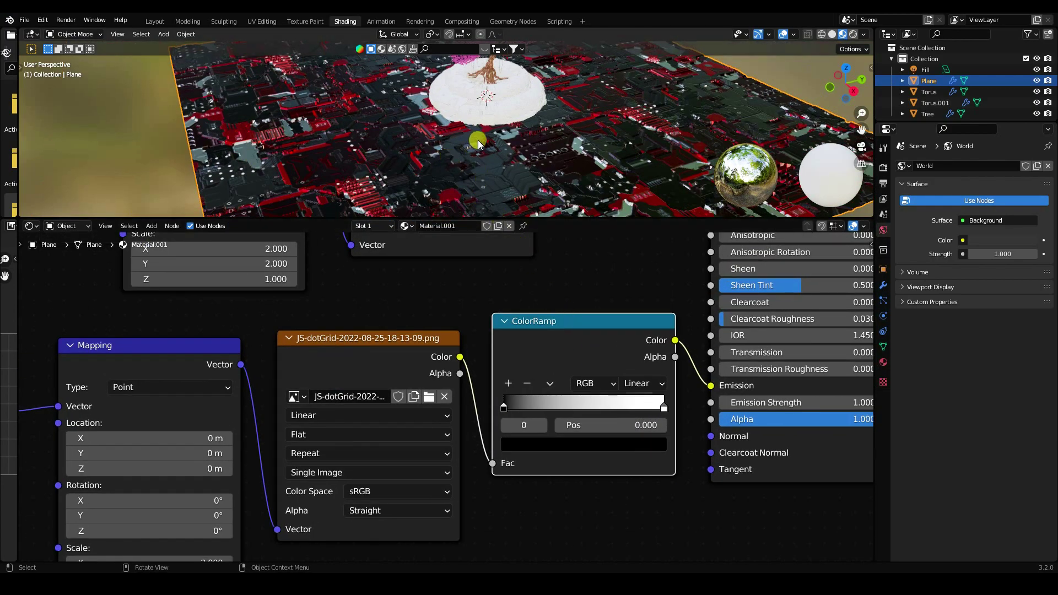
pyautogui.click(663, 408)
pyautogui.click(591, 445)
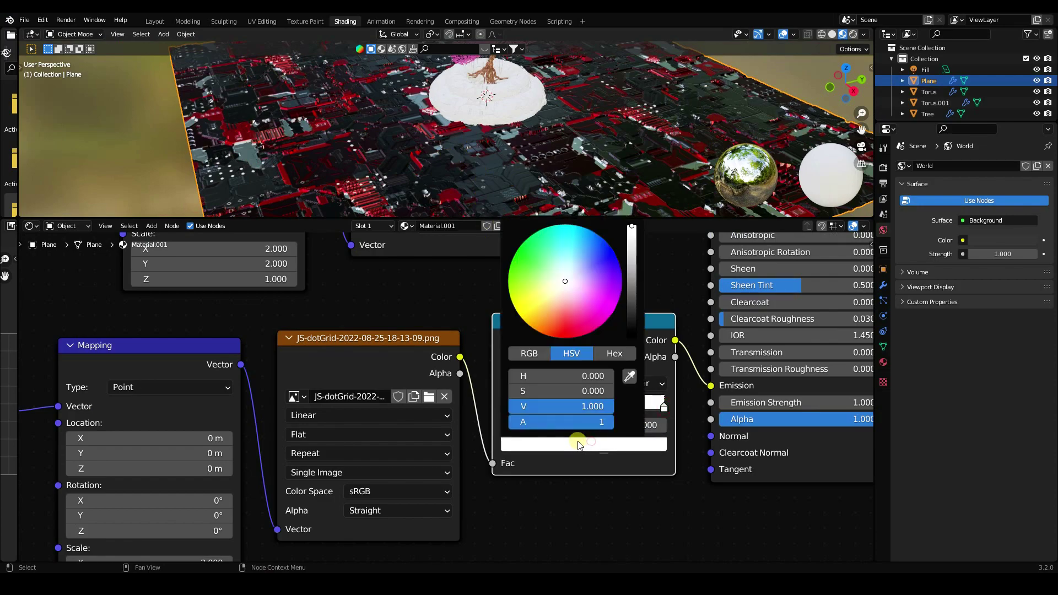
pyautogui.click(543, 375)
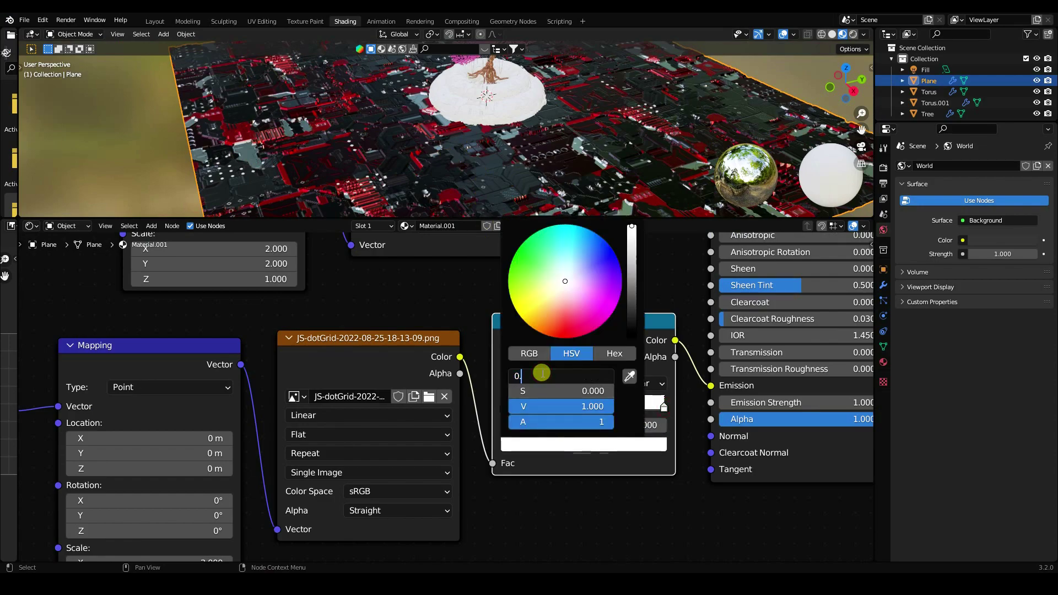
pyautogui.write('0.02')
pyautogui.press('Return')
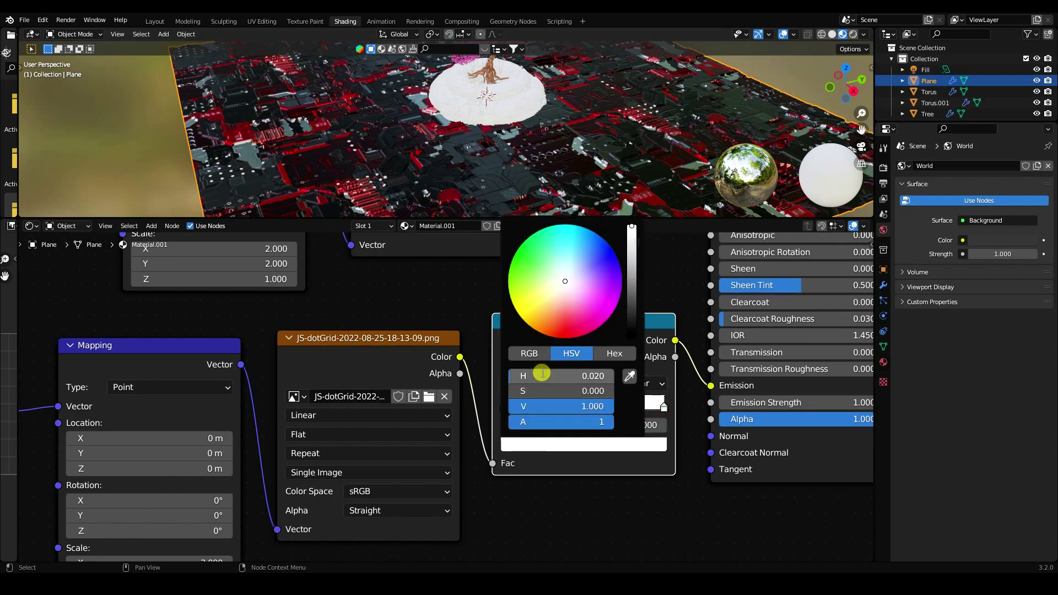
pyautogui.click(543, 375)
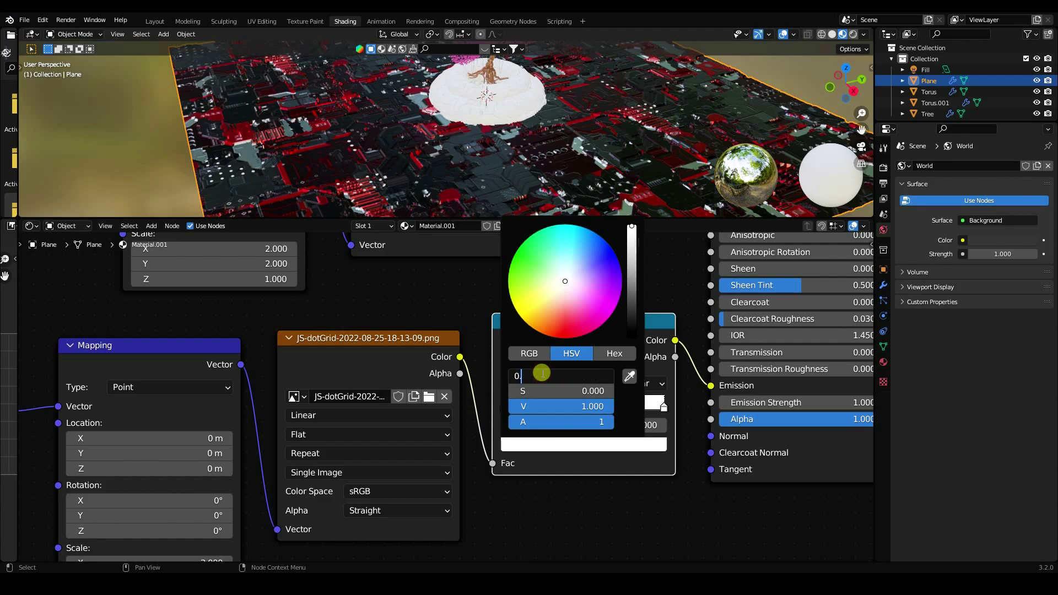
pyautogui.press('Tab')
pyautogui.write('1')
pyautogui.press('Return')
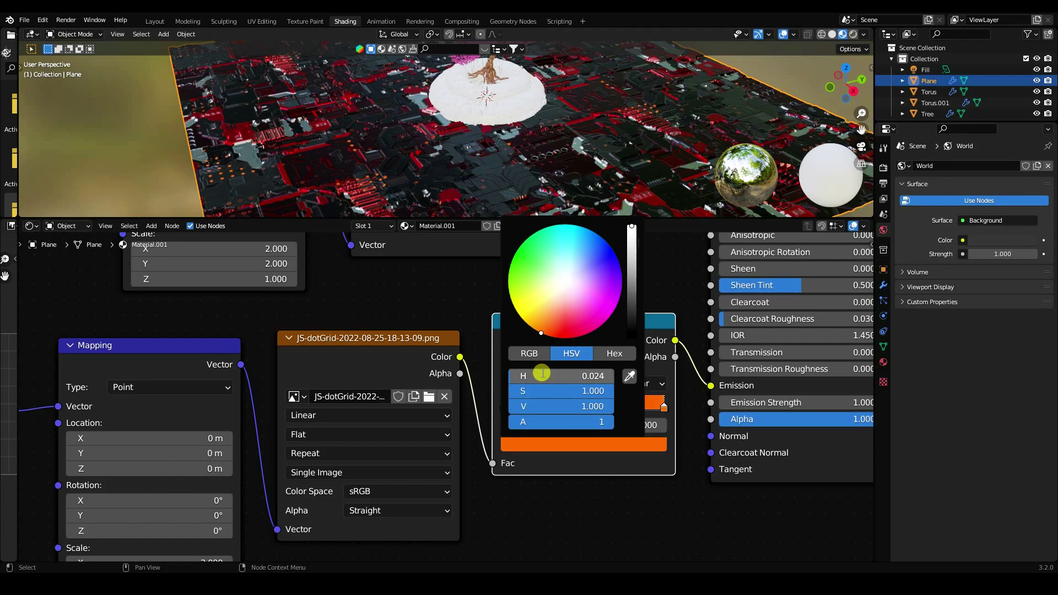
# - Set the Mapping node's X and Y scale to 5
pyautogui.moveTo(488, 478); pyautogui.dragTo(719, 383, button='middle')
pyautogui.click(399, 474)
pyautogui.click(505, 478)
pyautogui.click(392, 469)
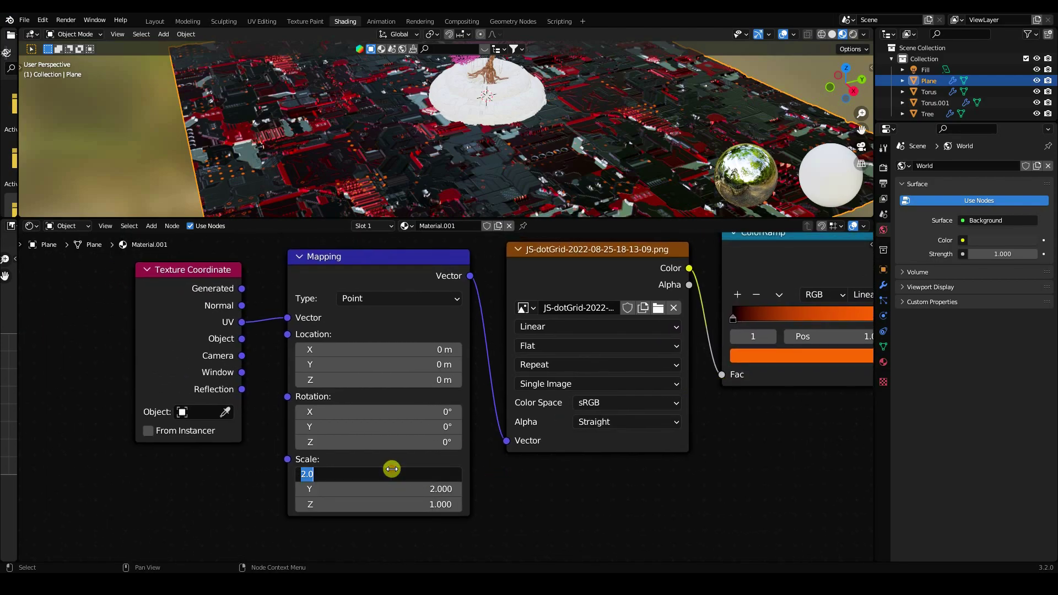
pyautogui.write('5')
pyautogui.press('Tab')
pyautogui.write('5')
pyautogui.press('Return')
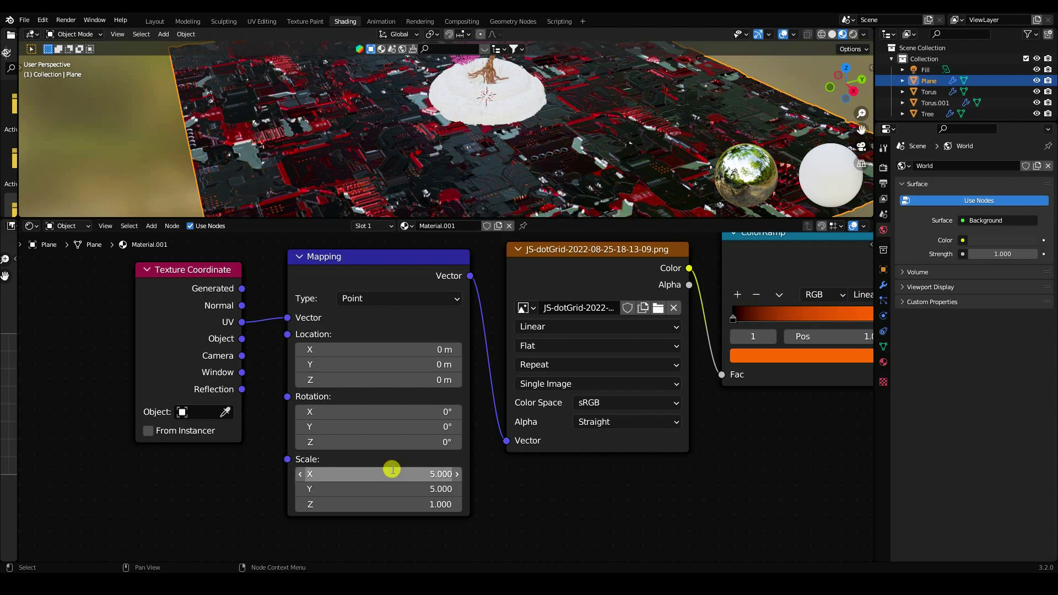
# - Set the Emission Strength to 20
pyautogui.moveTo(744, 439); pyautogui.dragTo(314, 493, button='middle')
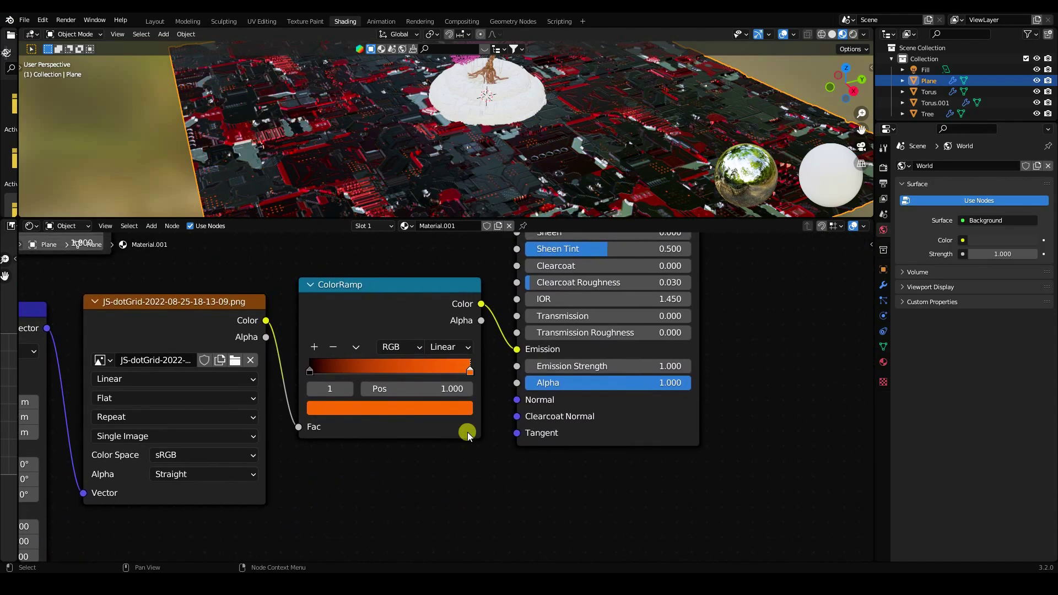
pyautogui.click(556, 365)
pyautogui.write('1.0')
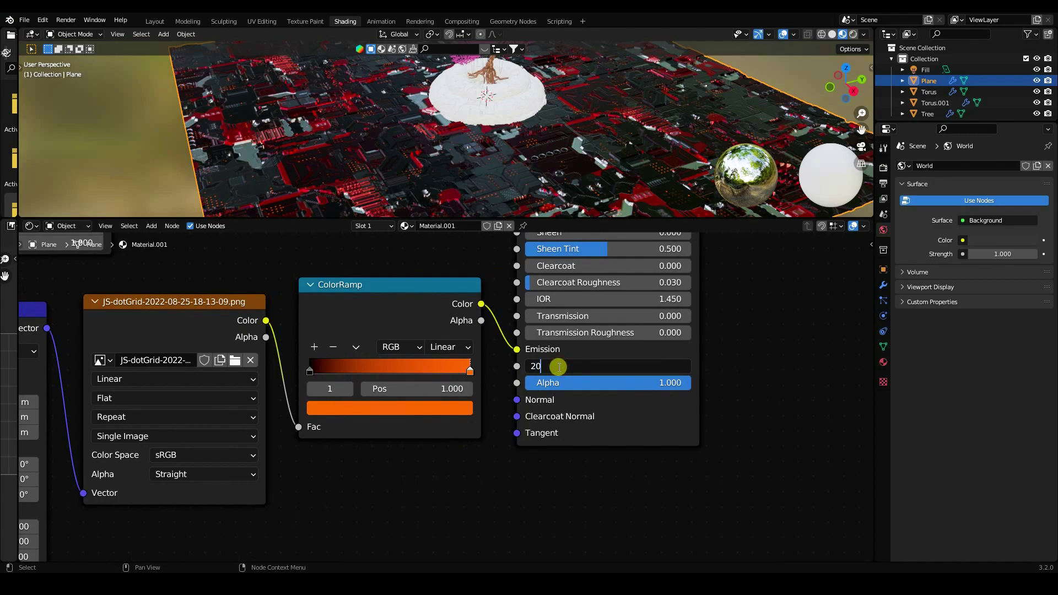
pyautogui.press('Return')
# - Slide the black and orange ramp stops closer together to strengthen the glow
pyautogui.moveTo(332, 464); pyautogui.dragTo(388, 503, button='middle')
pyautogui.moveTo(431, 145); pyautogui.dragTo(412, 204, button='middle')
pyautogui.click(388, 223)
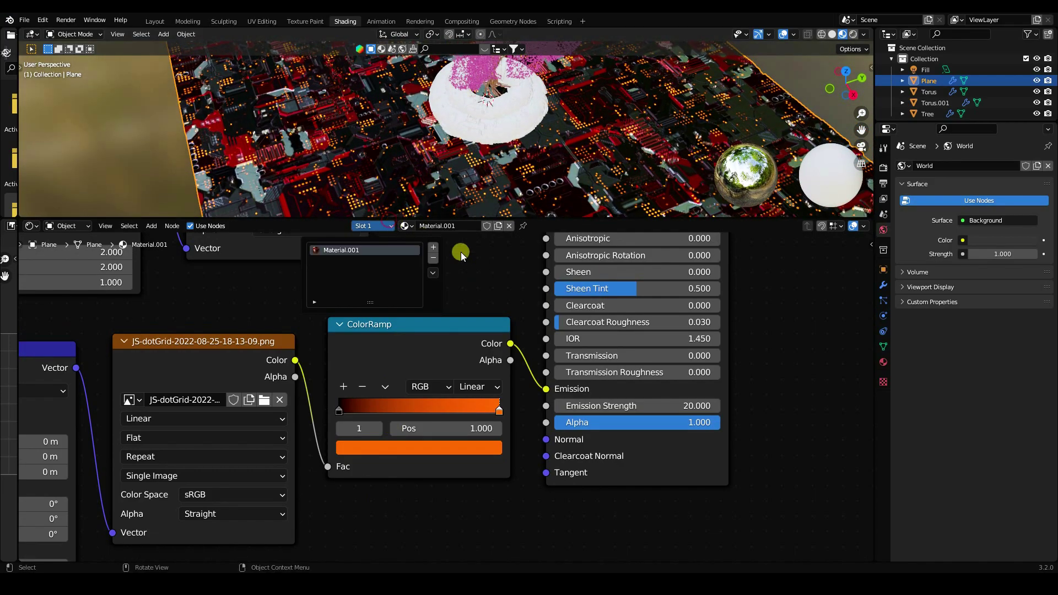
pyautogui.moveTo(531, 219); pyautogui.dragTo(529, 303)
pyautogui.moveTo(339, 453); pyautogui.dragTo(371, 455)
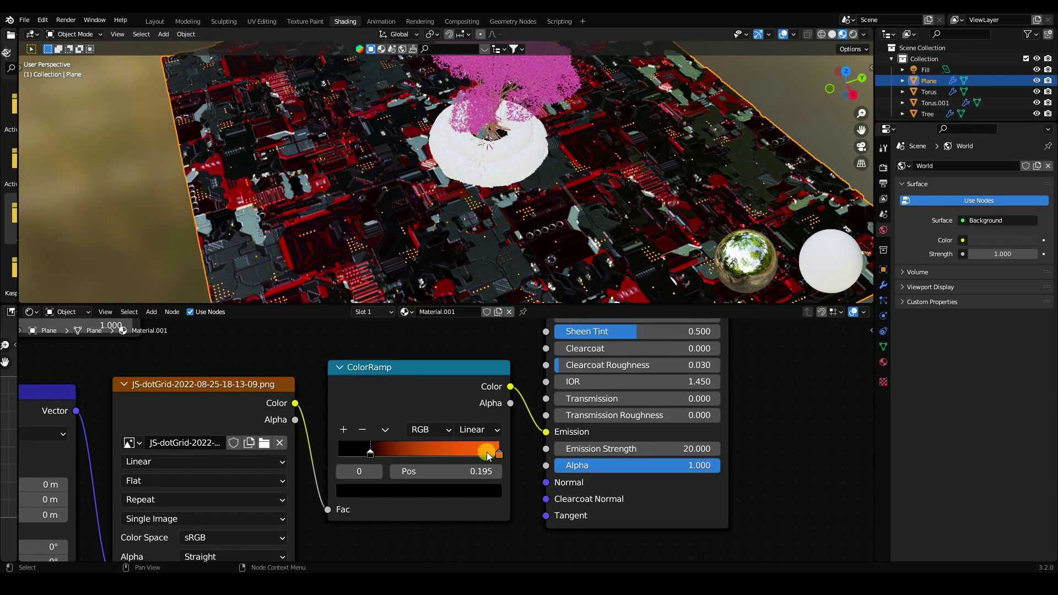
pyautogui.moveTo(501, 455); pyautogui.dragTo(398, 449)
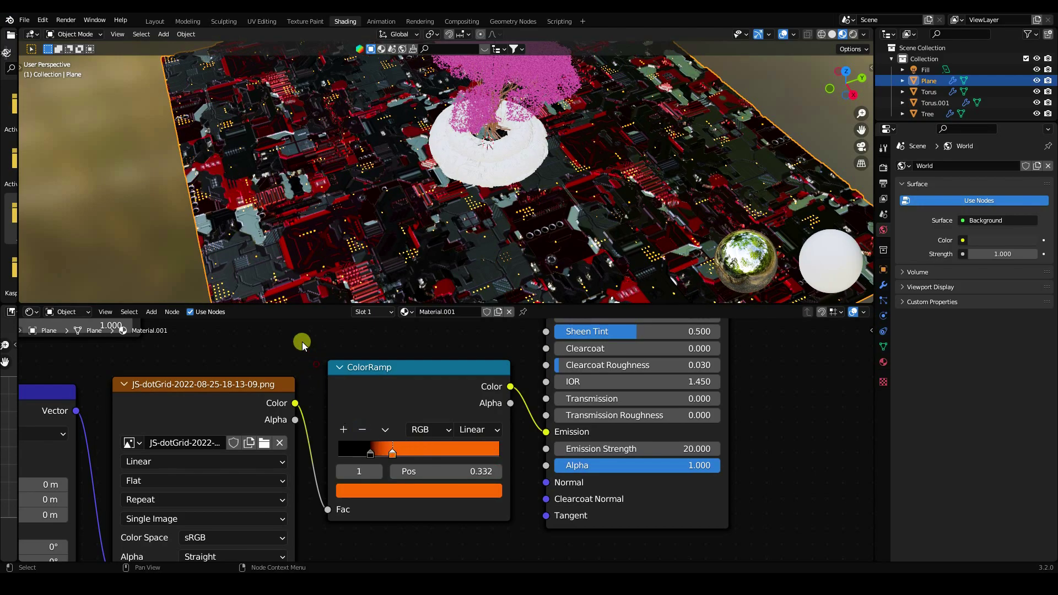
# - Enlarge the 3D view and orbit to a higher view of the glowing board and tree
pyautogui.moveTo(327, 421); pyautogui.dragTo(418, 495, button='middle')
pyautogui.scroll(-3, 432, 428)
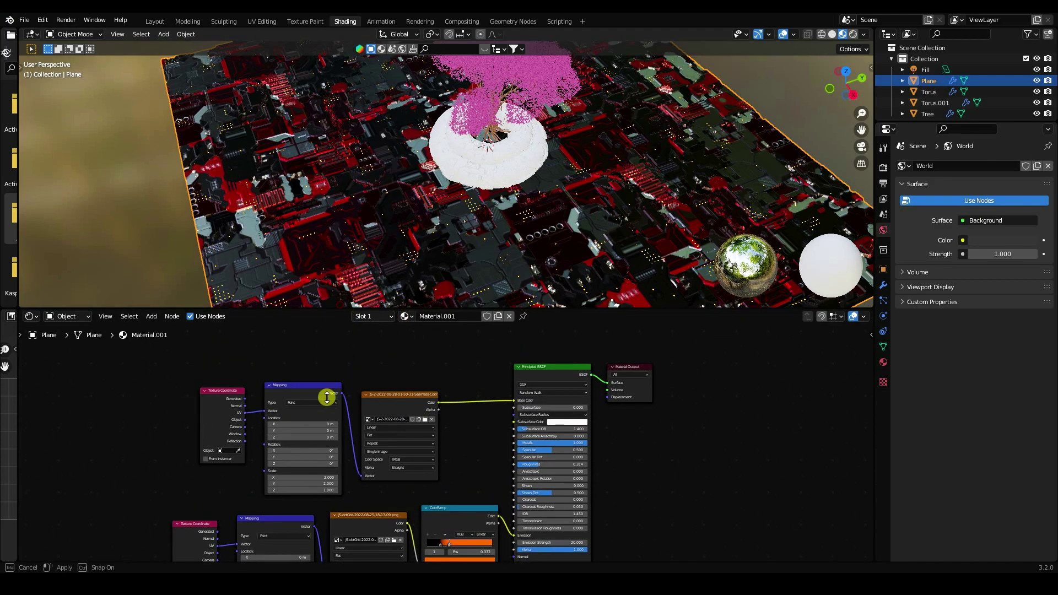
pyautogui.moveTo(331, 307); pyautogui.dragTo(310, 489)
pyautogui.scroll(3, 358, 386)
pyautogui.moveTo(386, 354); pyautogui.dragTo(424, 358, button='middle')
pyautogui.scroll(-4, 425, 346)
pyautogui.scroll(3, 444, 296)
pyautogui.moveTo(431, 301)
pyautogui.mouseDown(button='middle')
pyautogui.moveTo(461, 346)
pyautogui.moveTo(481, 335)
pyautogui.moveTo(431, 320)
pyautogui.mouseUp(button='middle')
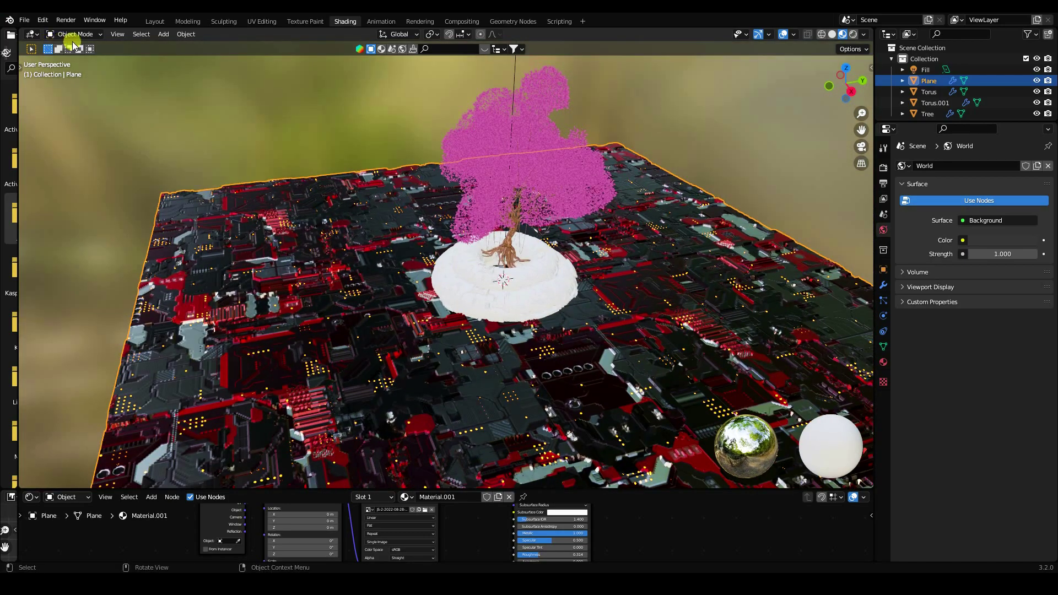
# - Add a point light and move it to the left of the torus pedestal
pyautogui.click(163, 37)
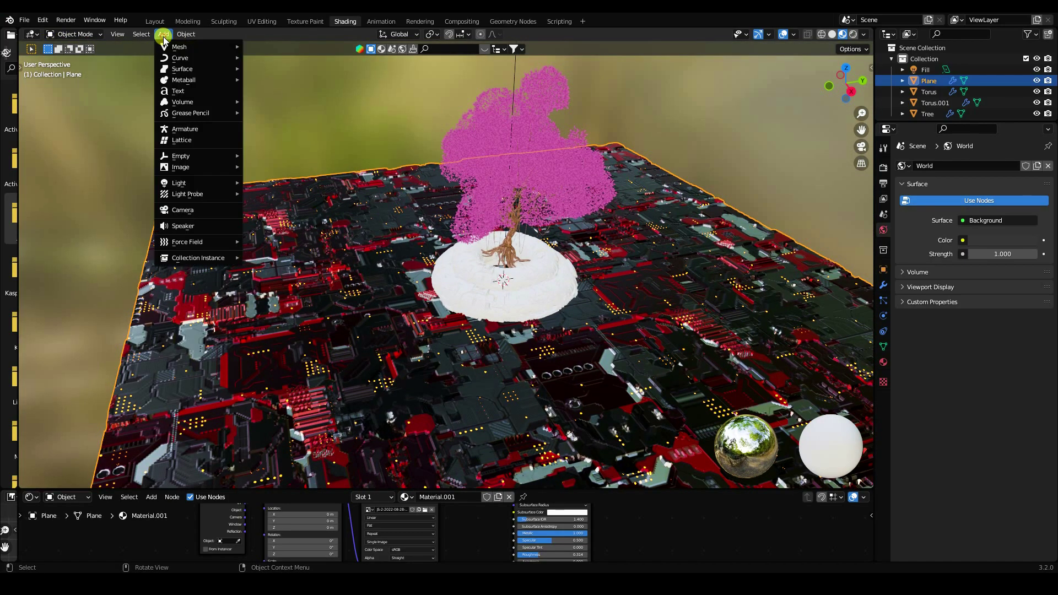
pyautogui.moveTo(181, 184)
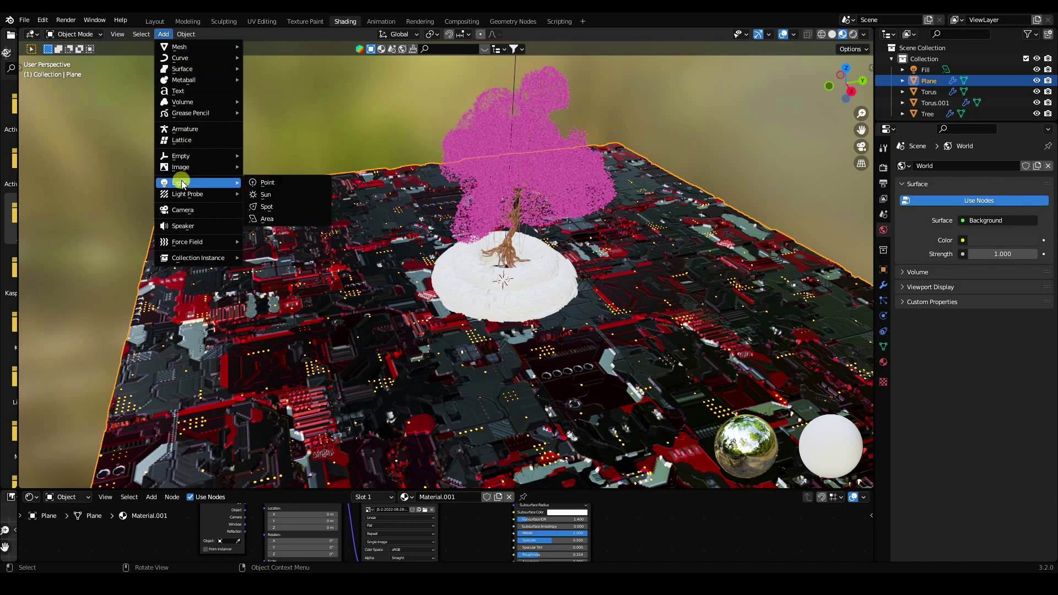
pyautogui.click(269, 182)
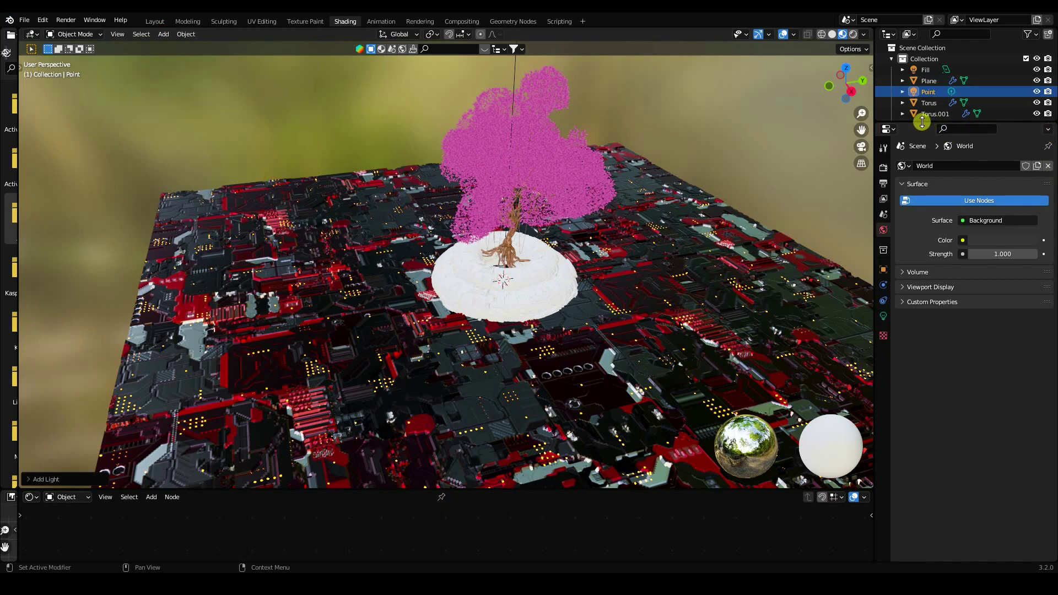
pyautogui.moveTo(922, 121); pyautogui.dragTo(923, 236)
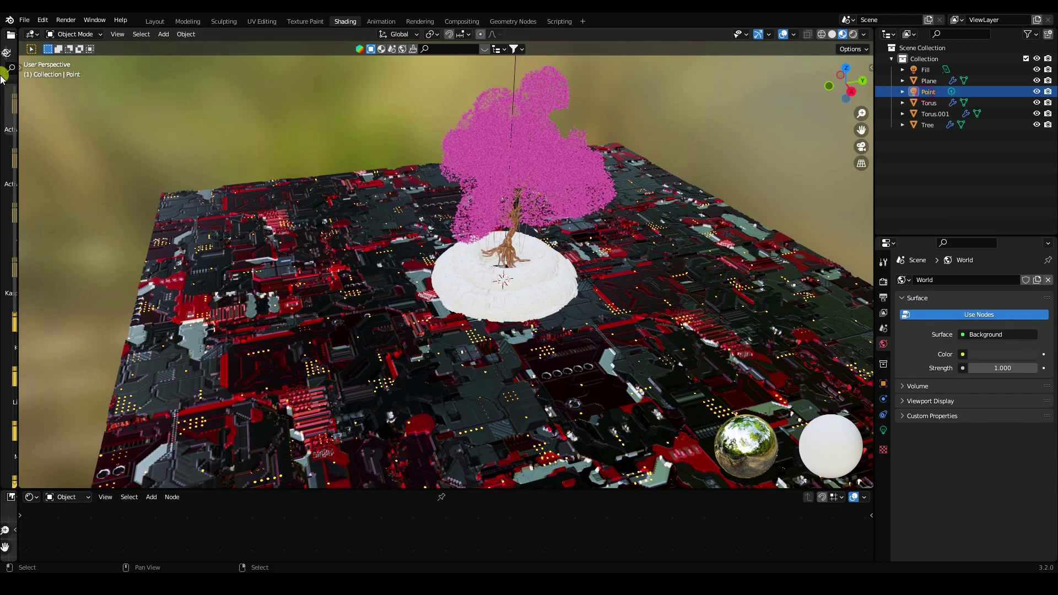
pyautogui.click(20, 67)
pyautogui.click(48, 115)
pyautogui.moveTo(543, 282); pyautogui.dragTo(380, 306)
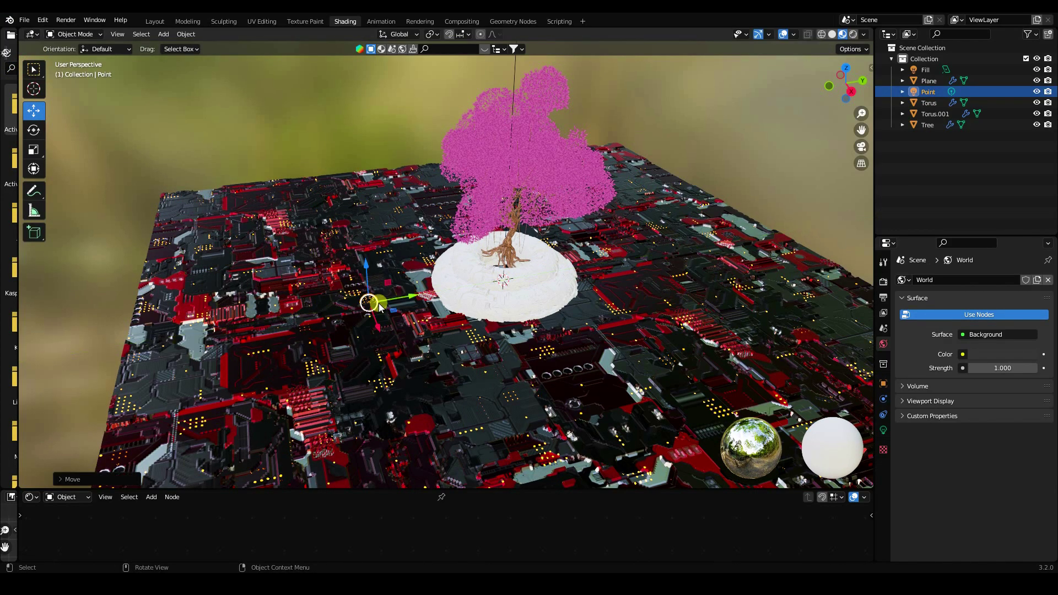
pyautogui.scroll(5, 379, 307)
pyautogui.keyDown('shift'); pyautogui.moveTo(373, 309); pyautogui.dragTo(517, 247, button='middle'); pyautogui.keyUp('shift')
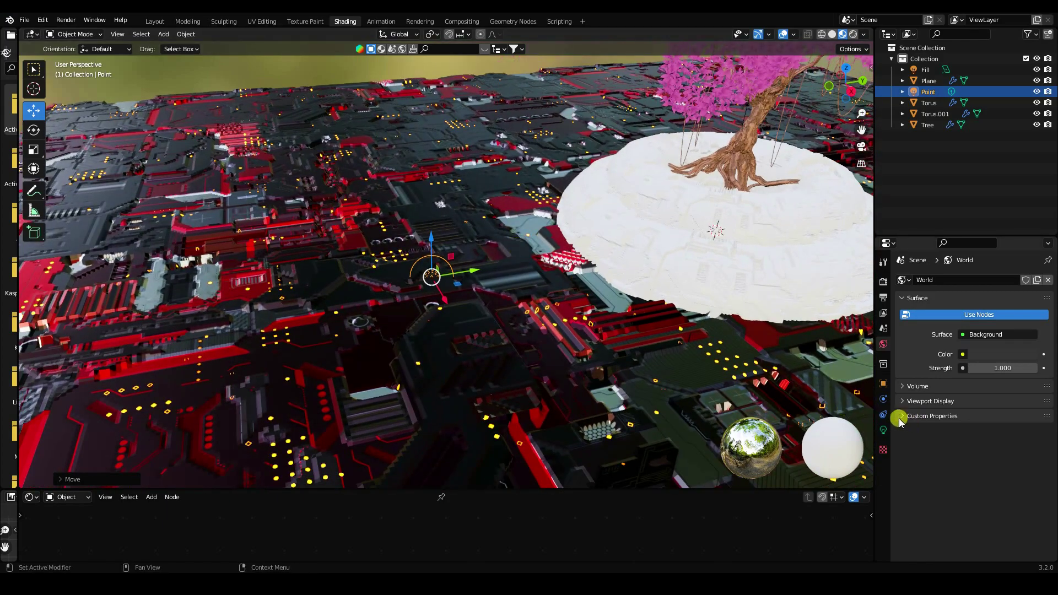
# - Give the point light 2000 W power and a 0.53 m radius
pyautogui.click(884, 430)
pyautogui.click(989, 356)
pyautogui.press('Return')
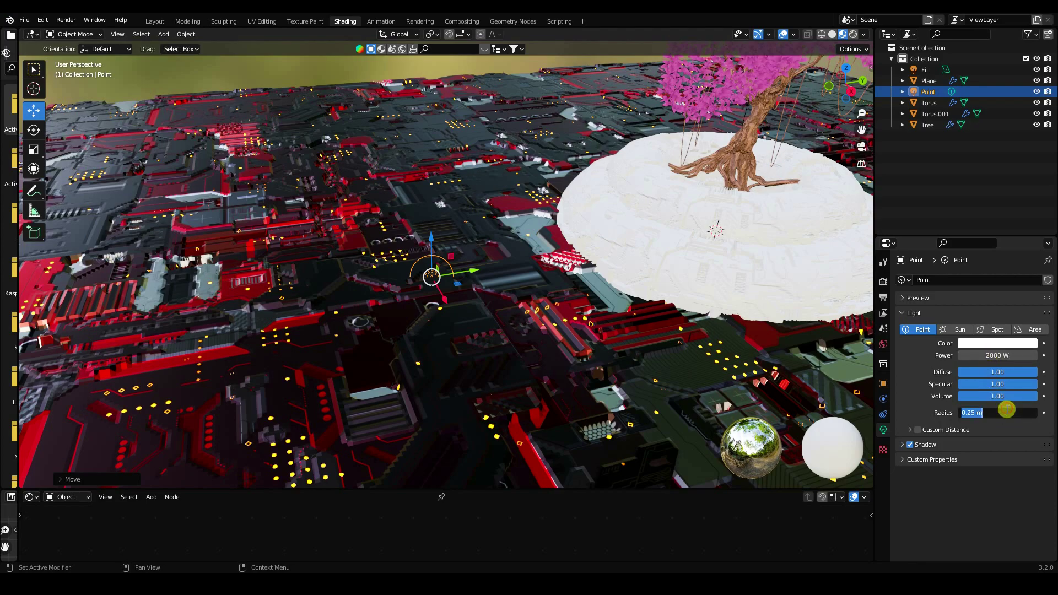
pyautogui.click(1007, 410)
pyautogui.write('0.53')
pyautogui.press('Return')
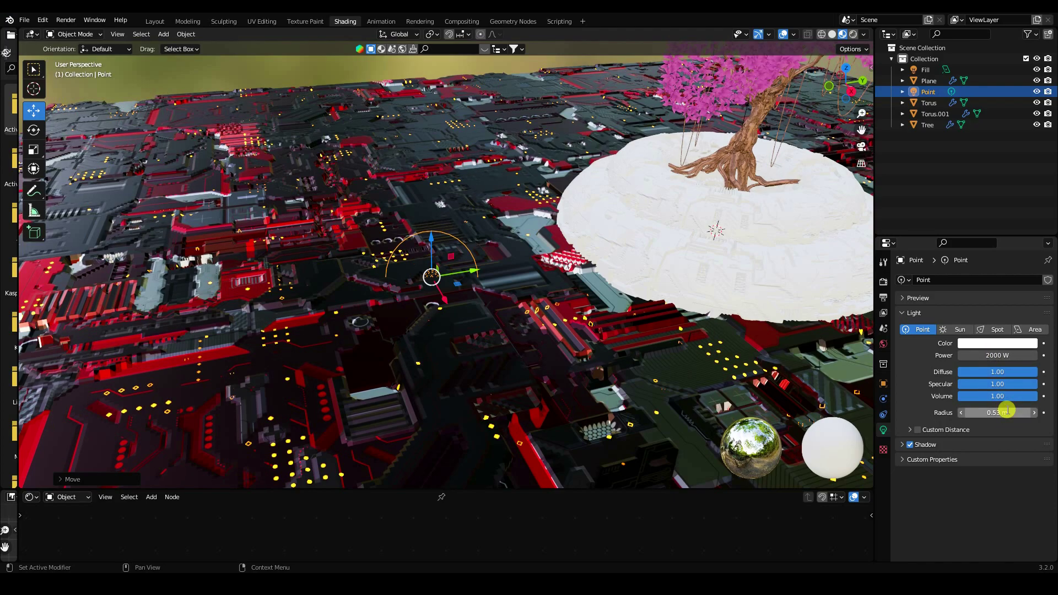
# - Make the light cyan with hue 0.6 and saturation 1
pyautogui.click(971, 347)
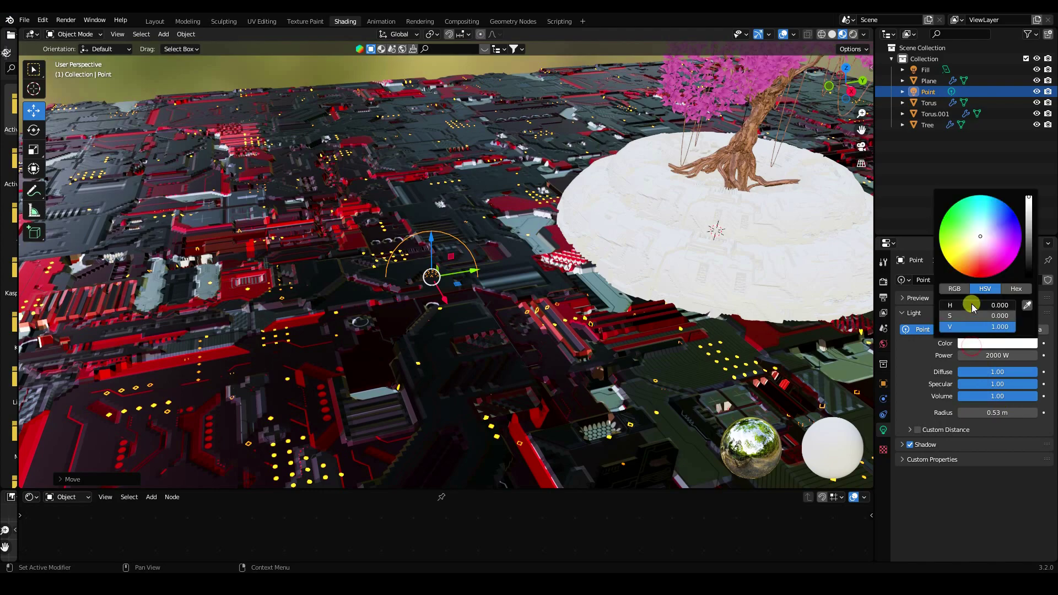
pyautogui.click(976, 304)
pyautogui.write('0.6')
pyautogui.press('Tab')
pyautogui.write('1')
pyautogui.press('Return')
pyautogui.click(847, 34)
# - Switch to rendered shading and raise the cyan light above the board
pyautogui.click(853, 34)
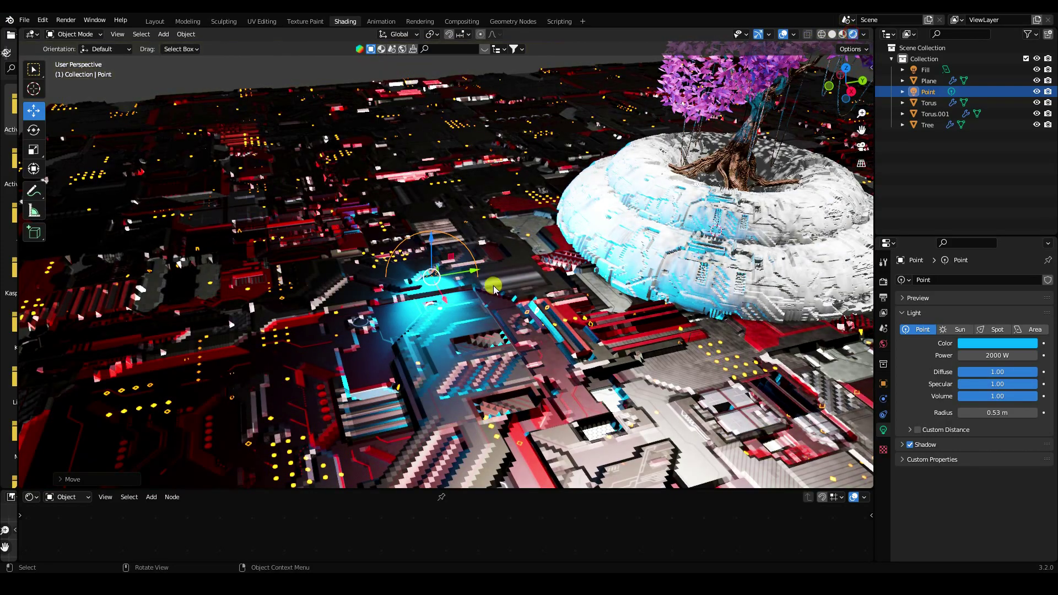
pyautogui.moveTo(480, 341); pyautogui.dragTo(421, 213, button='middle')
pyautogui.moveTo(413, 207); pyautogui.dragTo(412, 176)
pyautogui.moveTo(397, 224); pyautogui.dragTo(372, 284, button='middle')
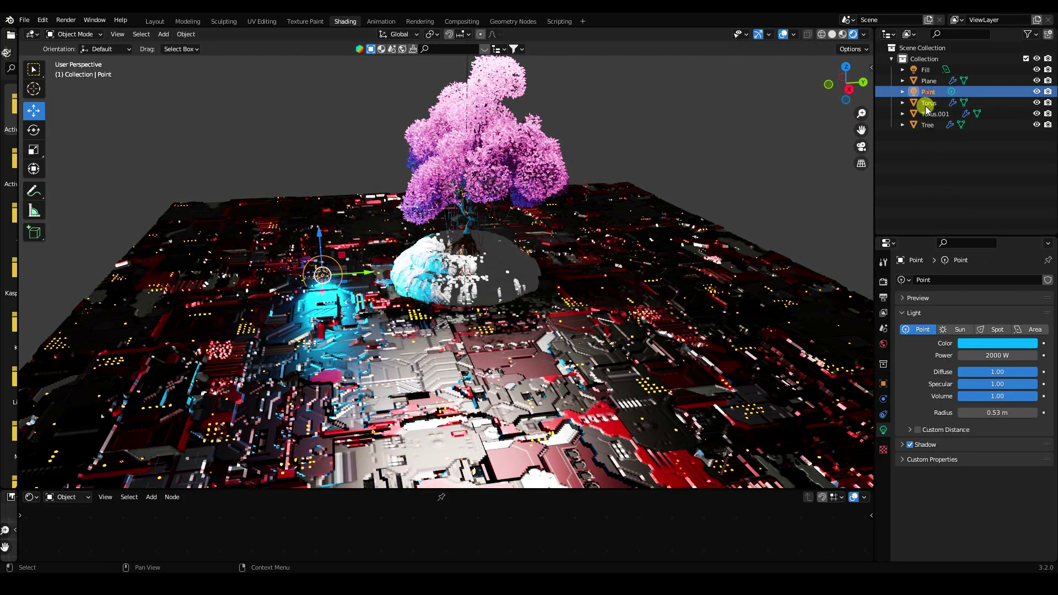
# - Increase the light radius to 1 m and copy the light
pyautogui.moveTo(979, 409)
pyautogui.mouseDown()
pyautogui.moveTo(1020, 406)
pyautogui.moveTo(979, 413)
pyautogui.mouseUp()
pyautogui.write('1')
pyautogui.press('Return')
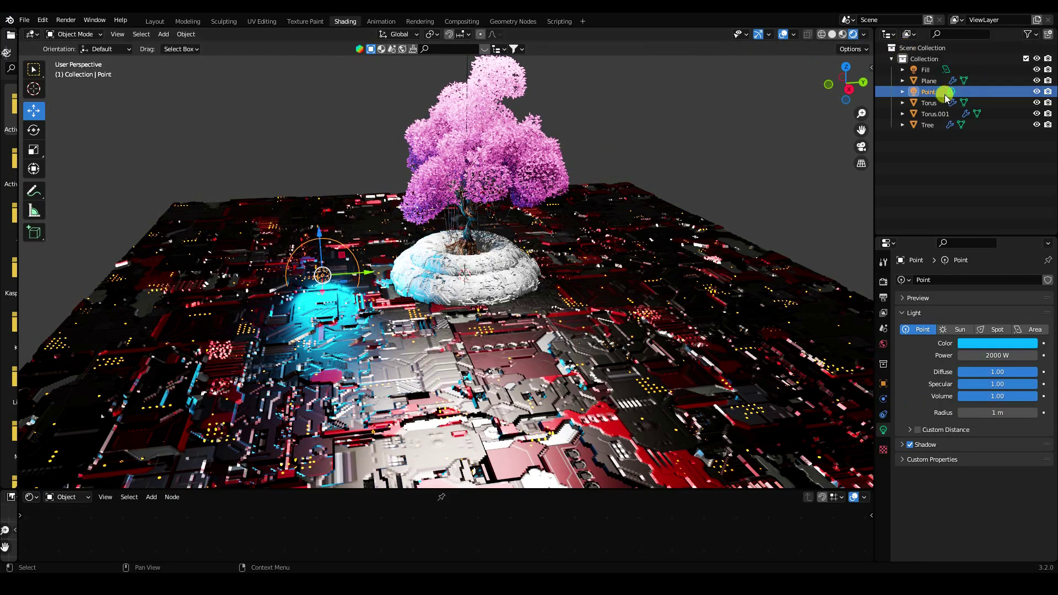
pyautogui.hotkey('ctrl', 'c')
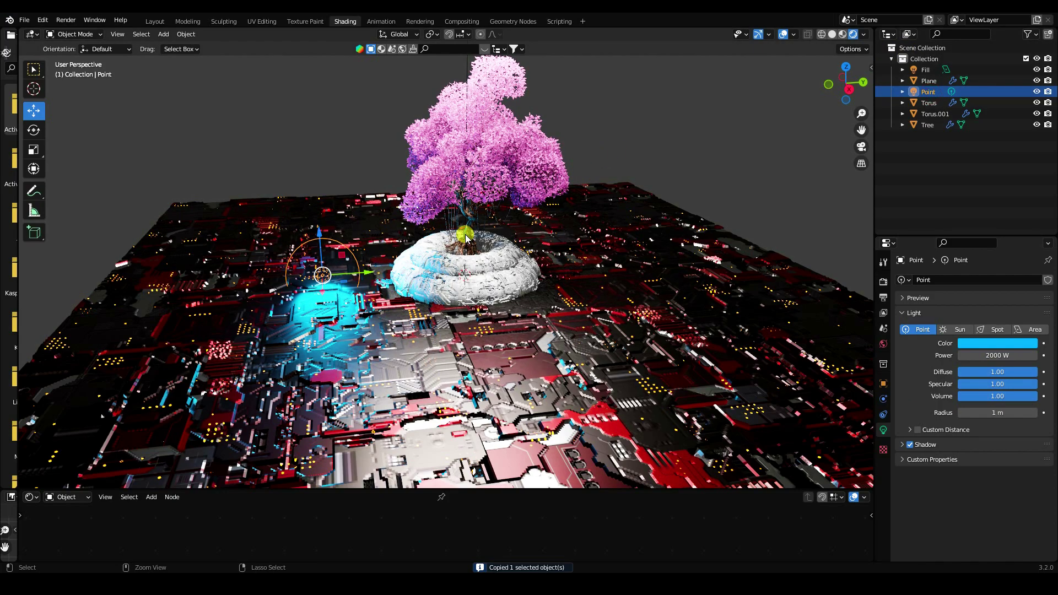
# - Paste a duplicate light, Point.001, and move it along Y to the right of the tree
pyautogui.hotkey('ctrl', 'v')
pyautogui.press('g')
pyautogui.press('y')
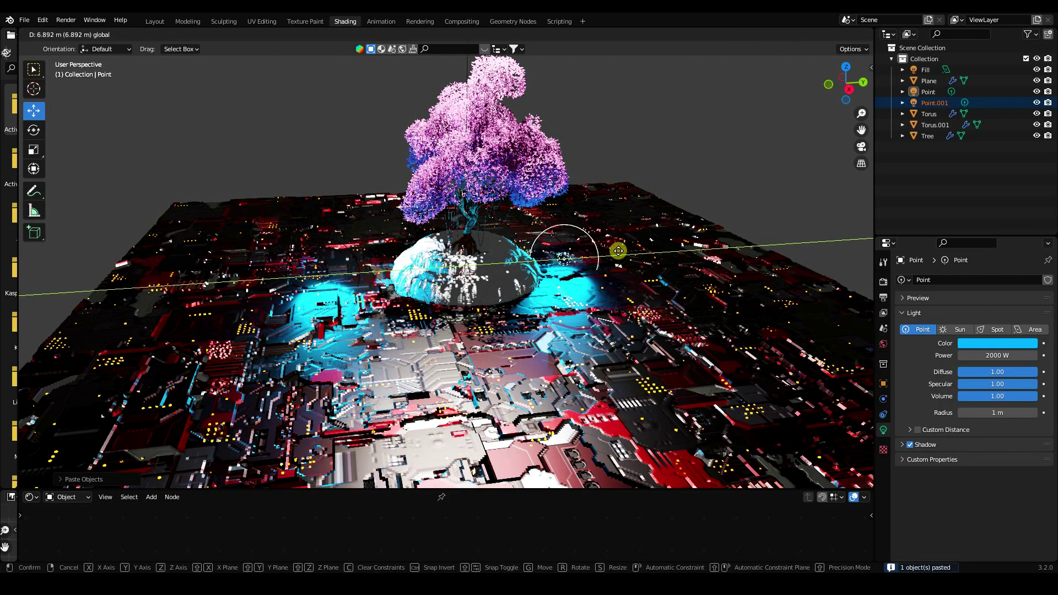
pyautogui.click(669, 243)
pyautogui.click(933, 103)
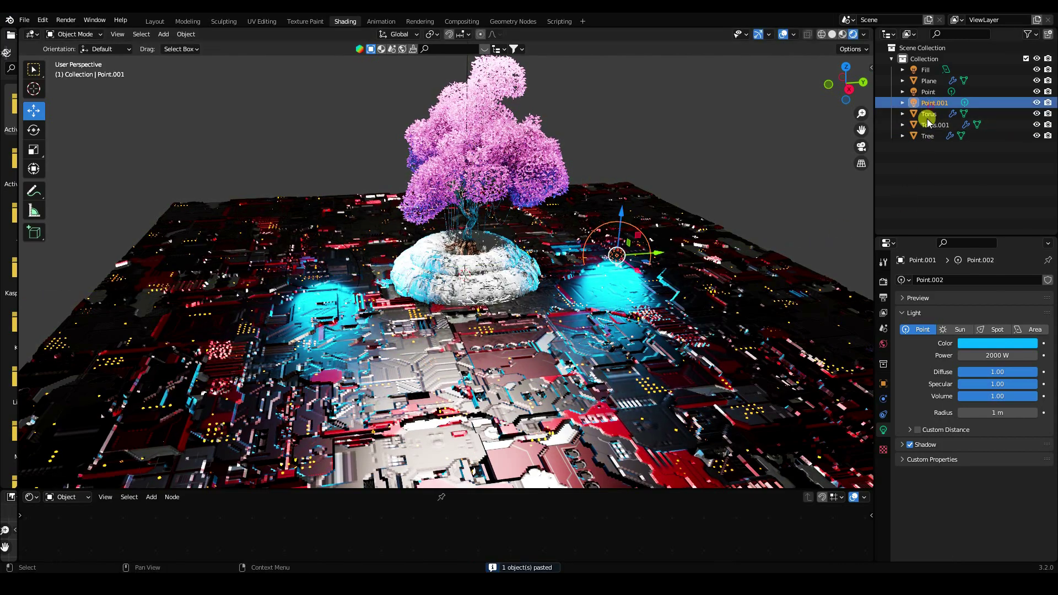
# - Set Point.001's colour hue to 0.024 so it glows orange
pyautogui.click(972, 343)
pyautogui.click(966, 306)
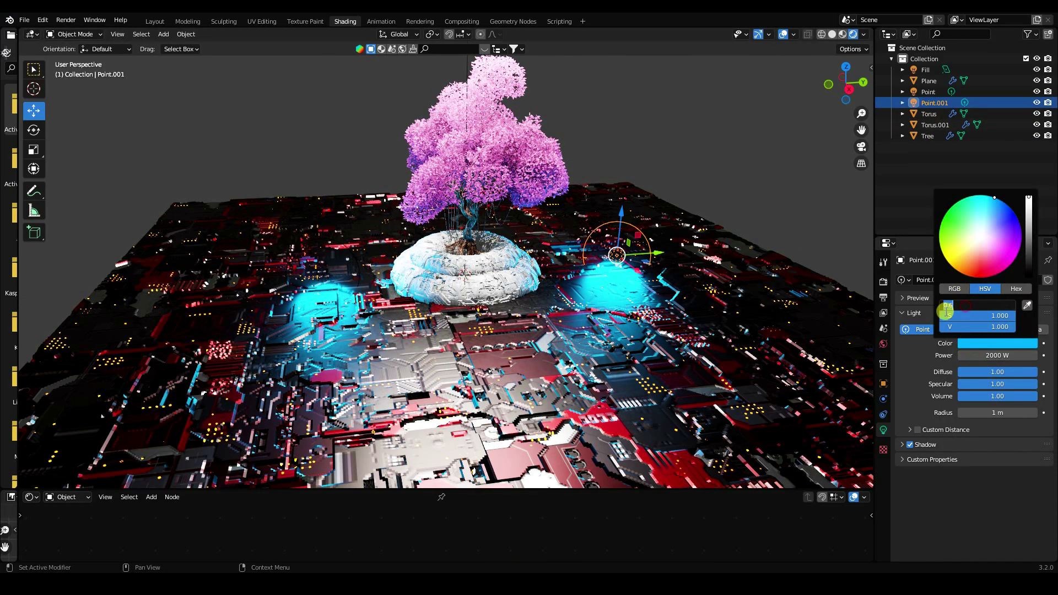
pyautogui.press('Return')
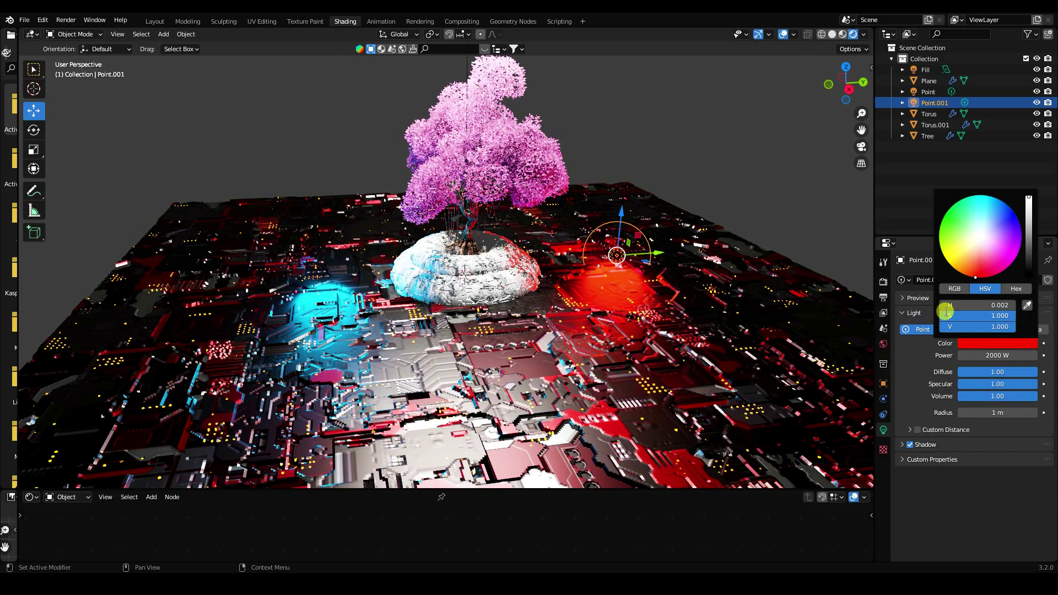
pyautogui.click(961, 304)
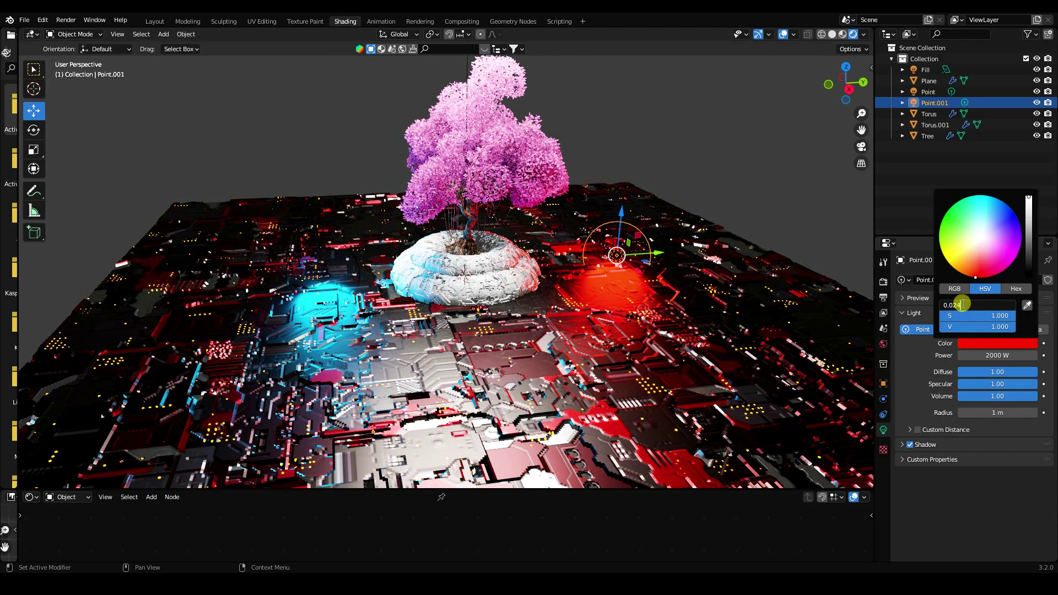
pyautogui.write('0.024')
pyautogui.press('Return')
pyautogui.scroll(4, 517, 253)
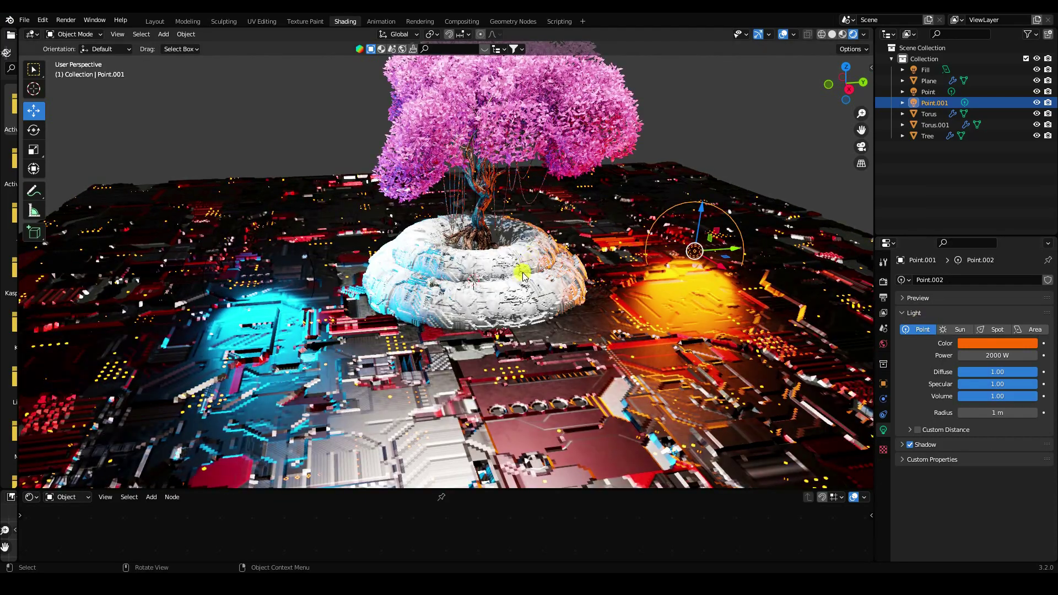
pyautogui.moveTo(522, 276); pyautogui.dragTo(548, 291, button='middle')
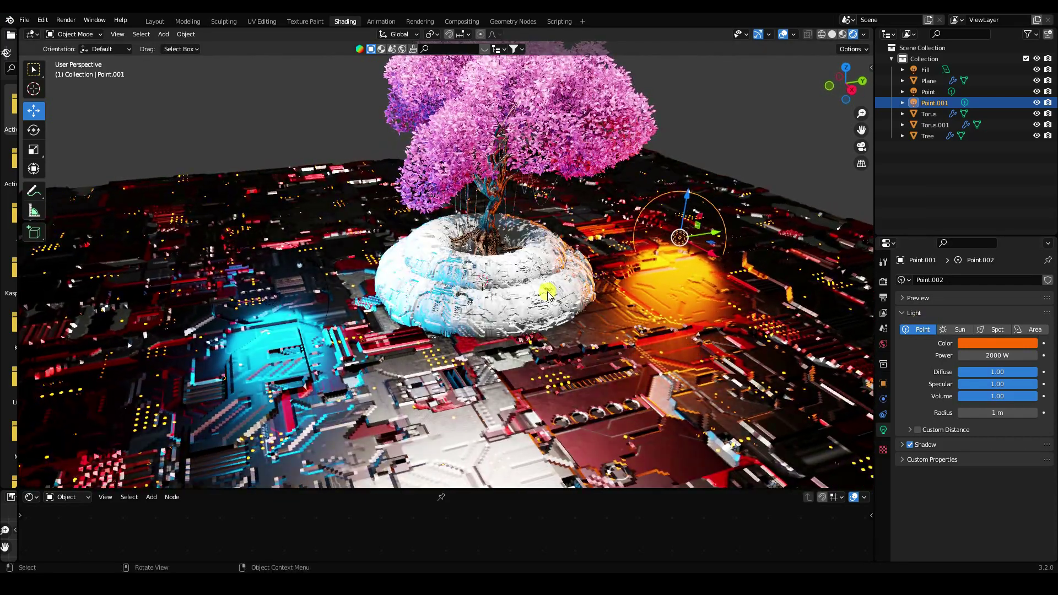
pyautogui.click(523, 302)
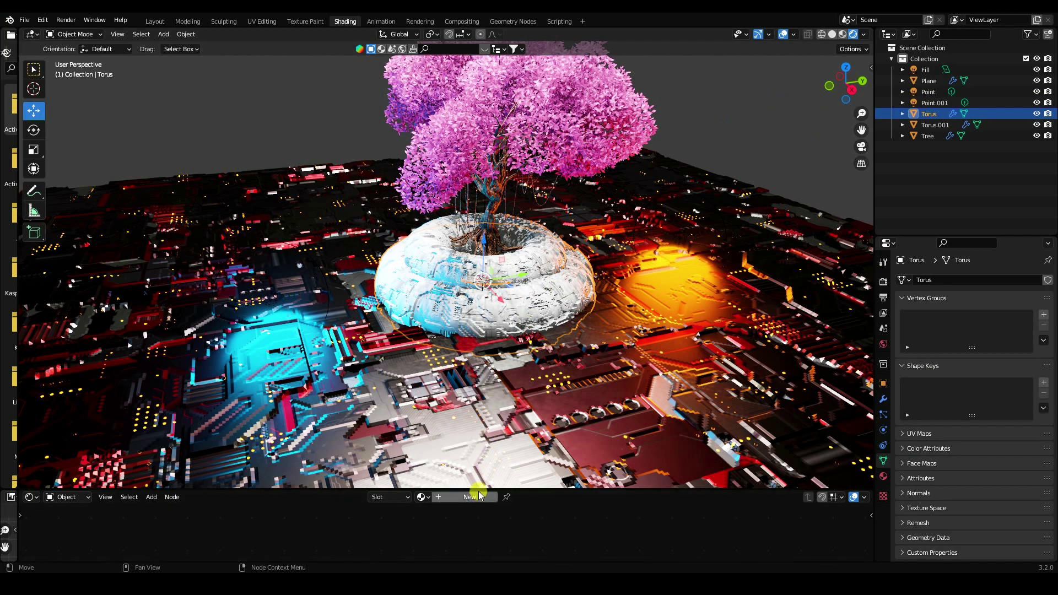
# - Create a new torus material with Metallic 0.200 and Roughness 0.4
pyautogui.moveTo(475, 488); pyautogui.dragTo(477, 404)
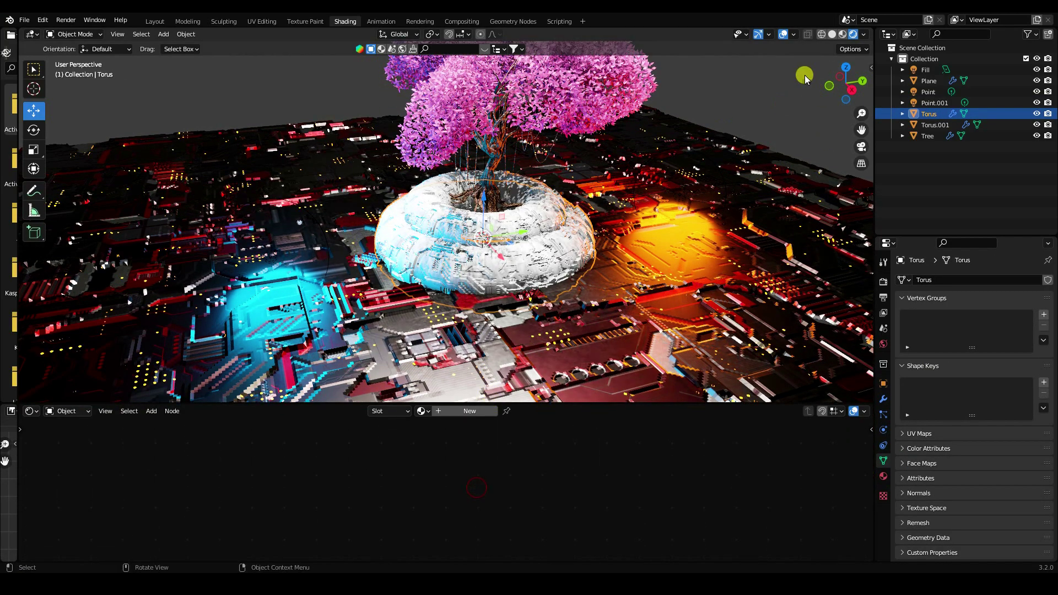
pyautogui.click(843, 34)
pyautogui.click(453, 418)
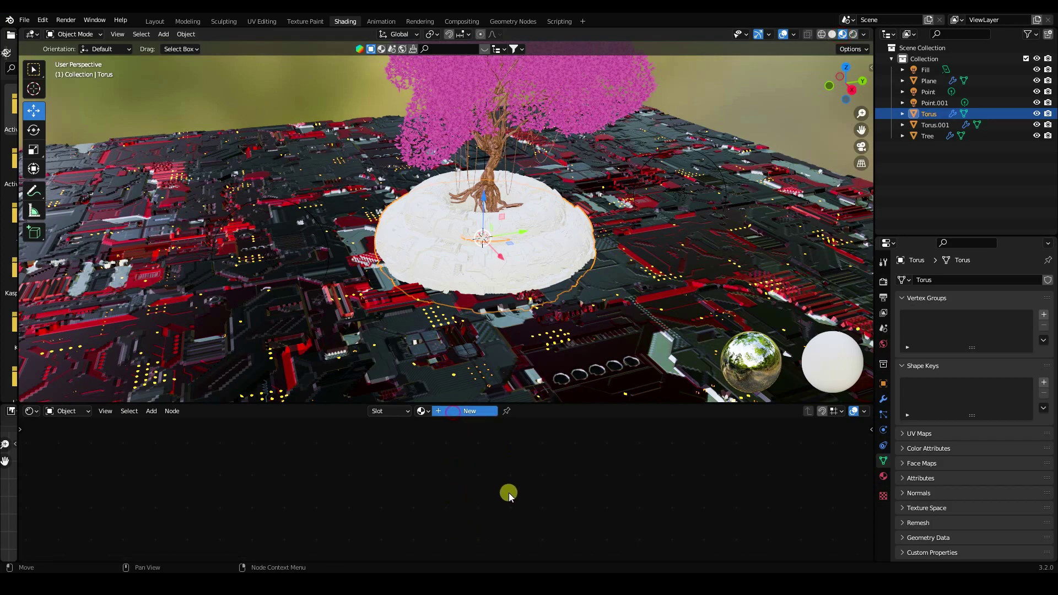
pyautogui.scroll(5, 403, 505)
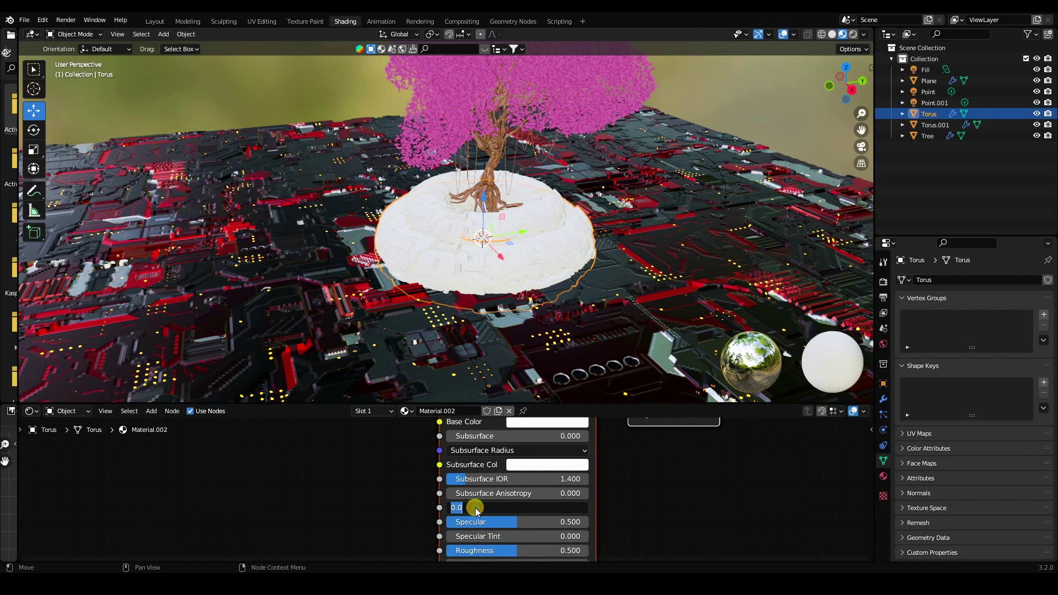
pyautogui.press('Return')
pyautogui.keyDown('shift'); pyautogui.scroll(-3, 644, 515); pyautogui.keyUp('shift')
pyautogui.click(519, 502)
pyautogui.write('0.4')
pyautogui.press('Return')
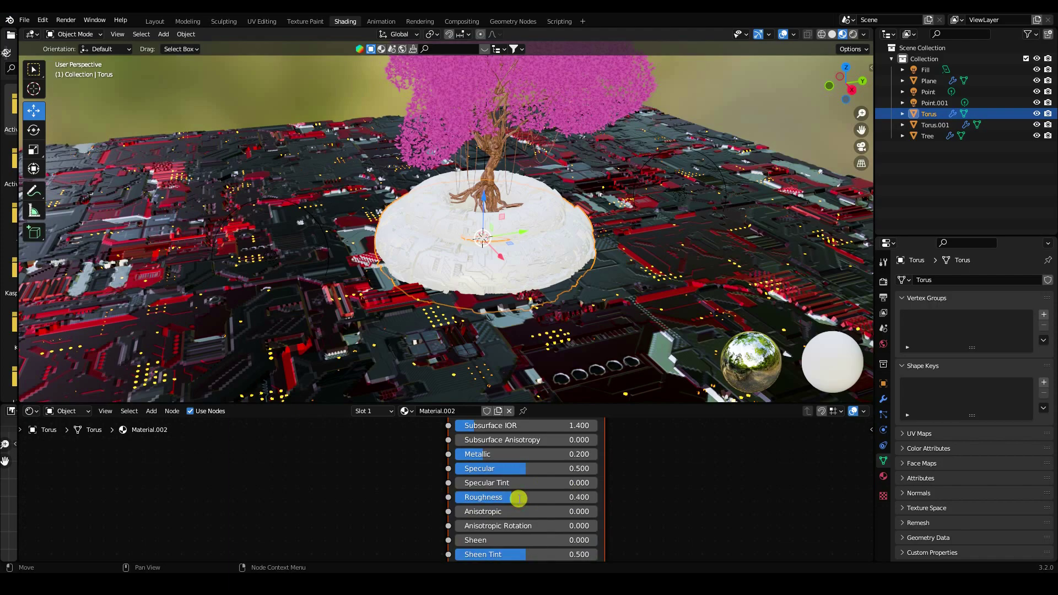
# - Rename the material TO and assign it to the inner ring Torus.001
pyautogui.click(451, 410)
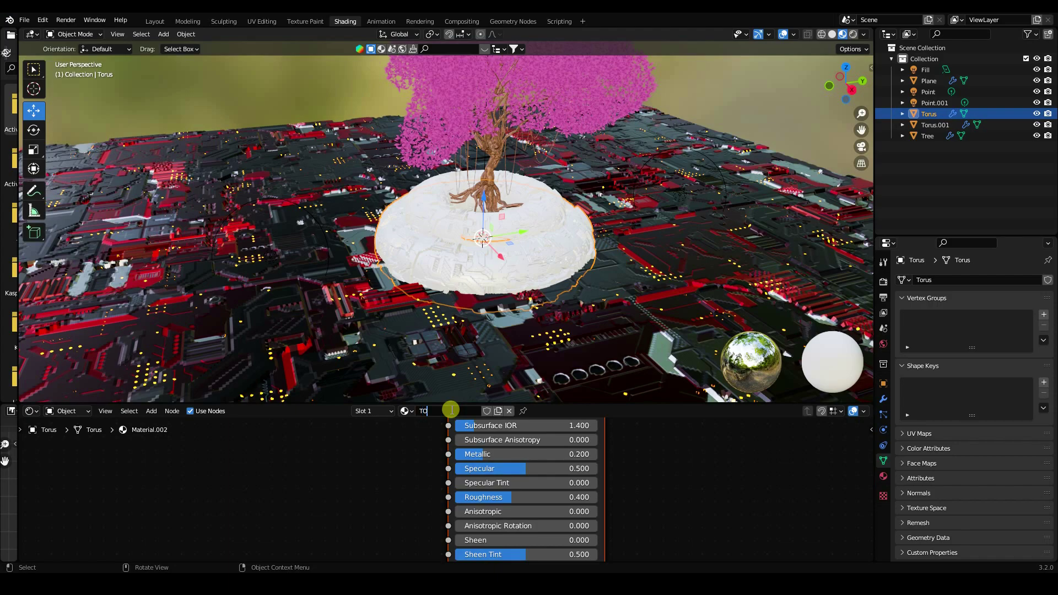
pyautogui.press('Return')
pyautogui.click(540, 222)
pyautogui.click(423, 411)
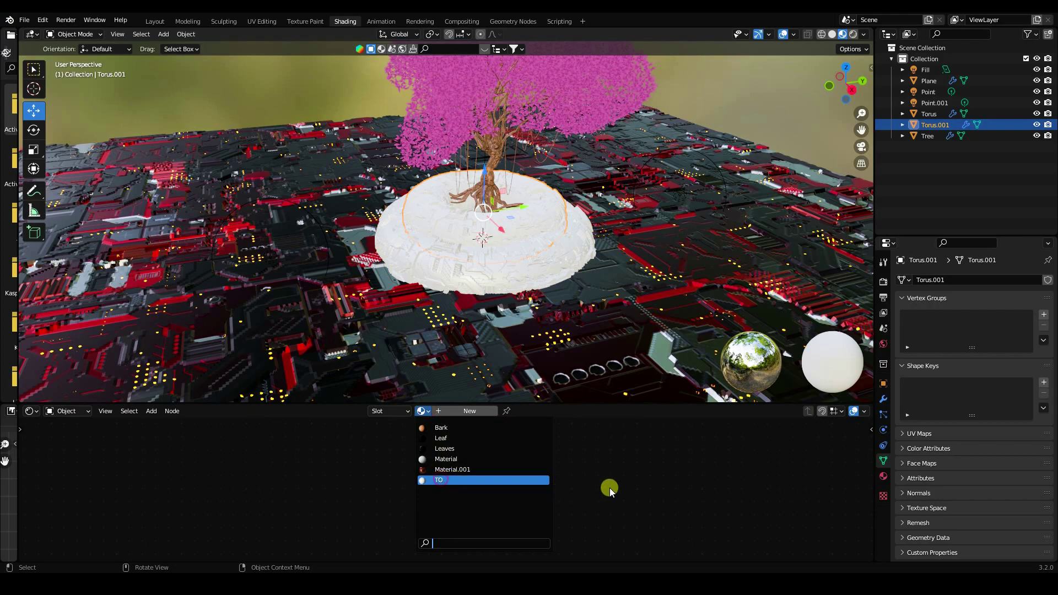
pyautogui.press('Return')
pyautogui.click(463, 324)
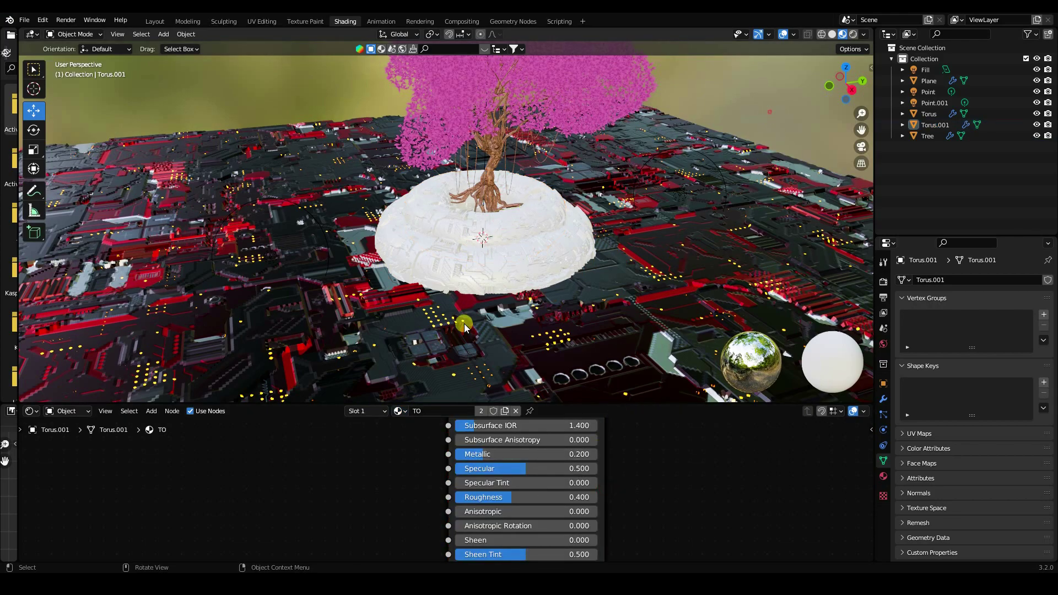
pyautogui.moveTo(437, 266); pyautogui.dragTo(534, 349, button='middle')
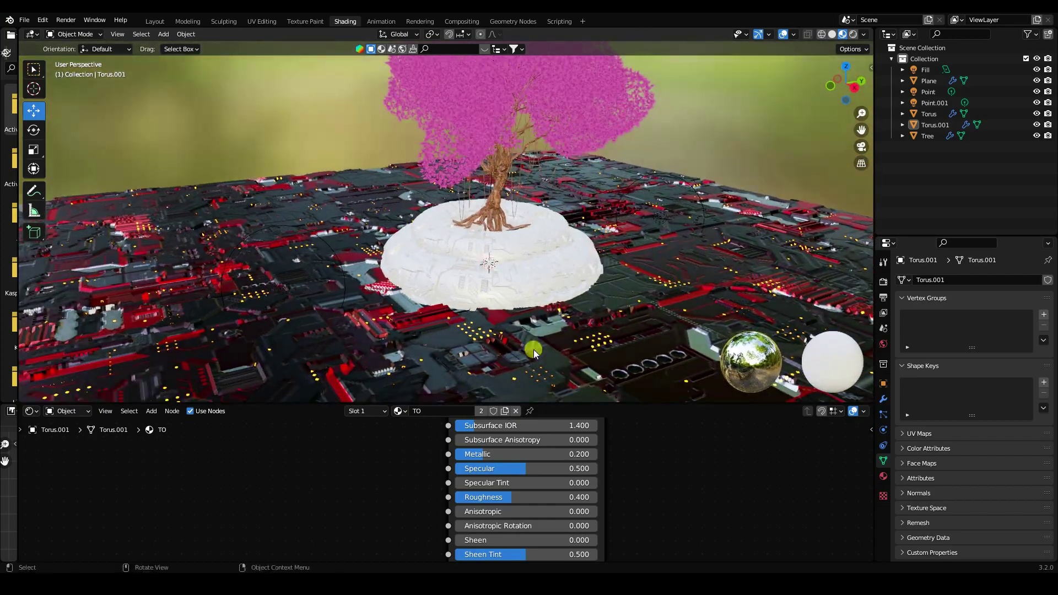
# - Light the world with an artist_workshop_8k.exr environment texture at strength 0.1
pyautogui.click(883, 345)
pyautogui.click(962, 354)
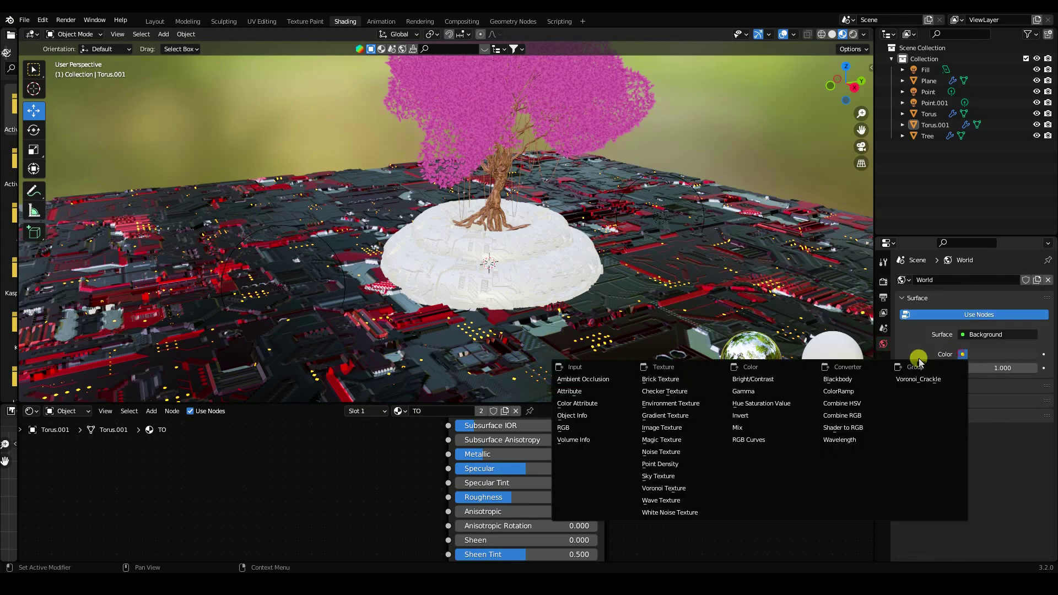
pyautogui.click(670, 404)
pyautogui.click(1007, 369)
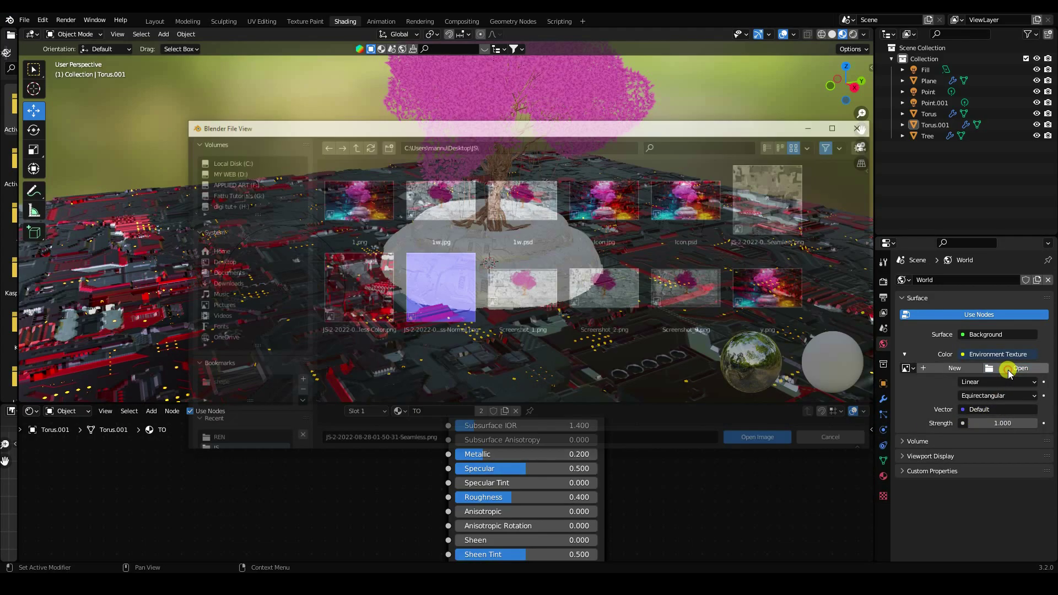
pyautogui.scroll(-5, 253, 388)
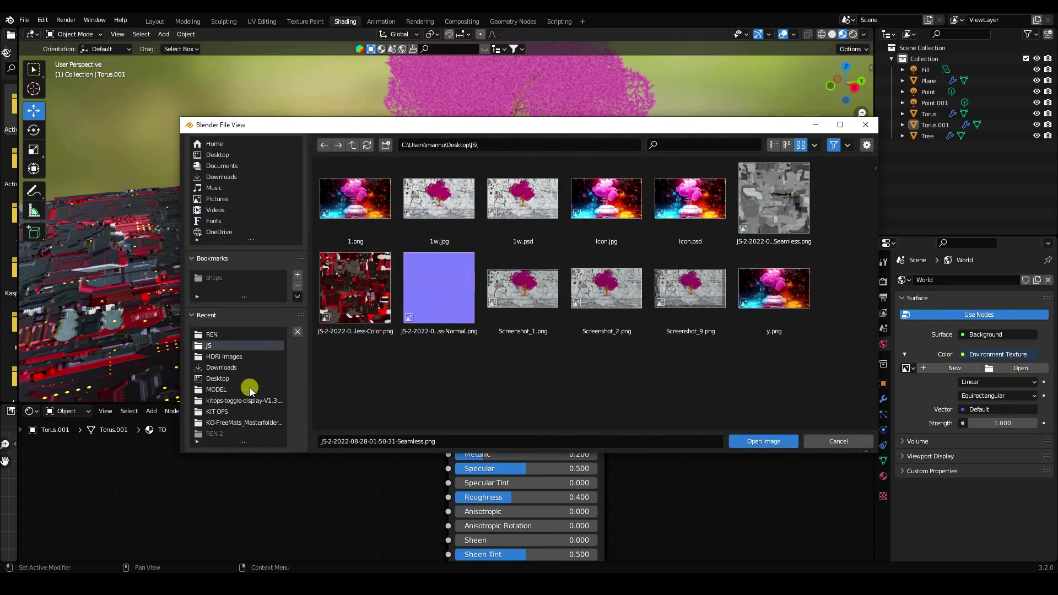
pyautogui.click(227, 356)
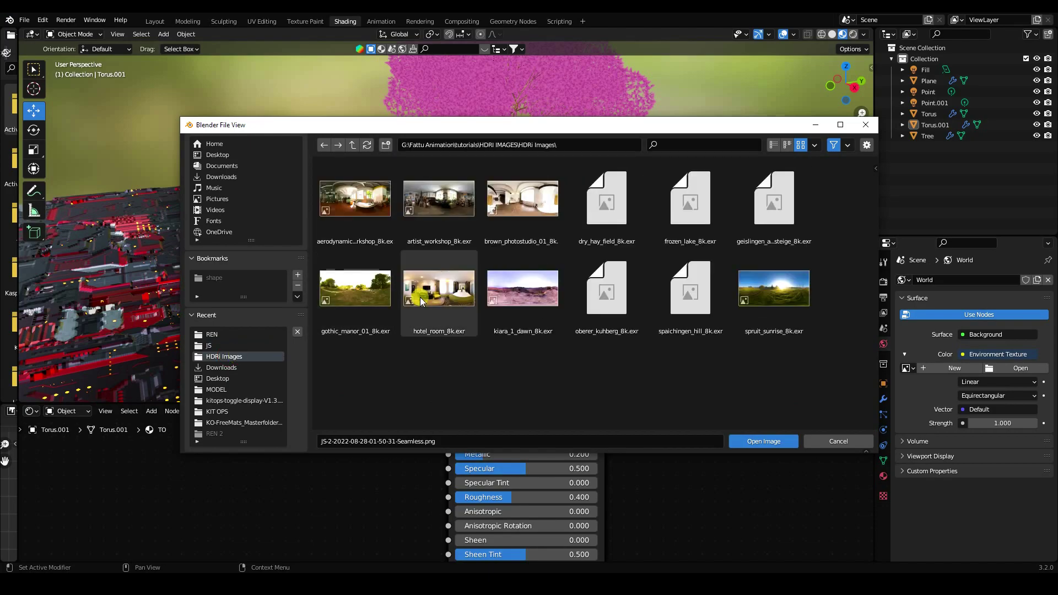
pyautogui.click(468, 207)
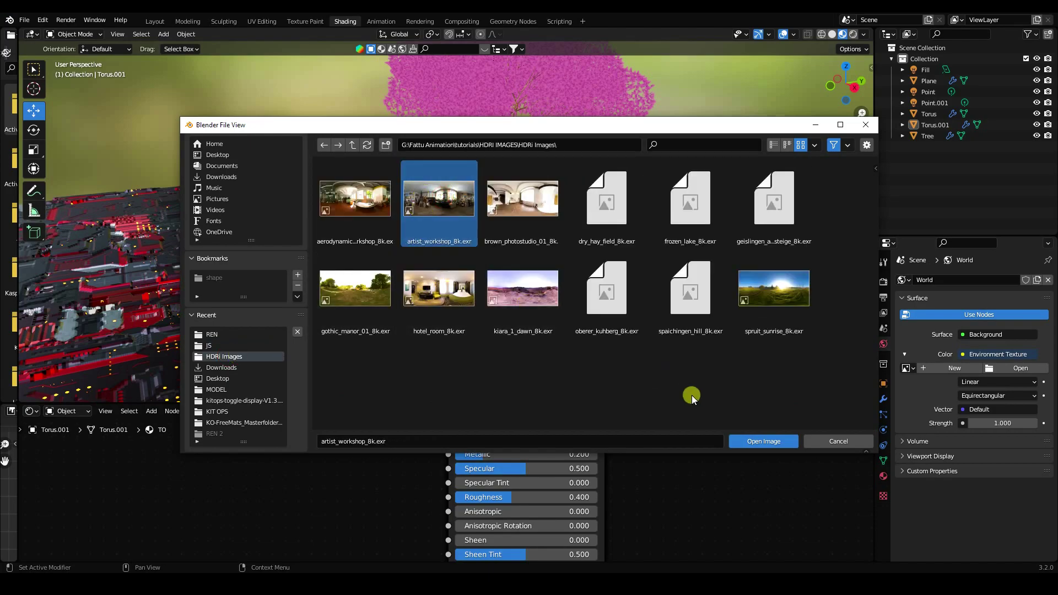
pyautogui.click(763, 441)
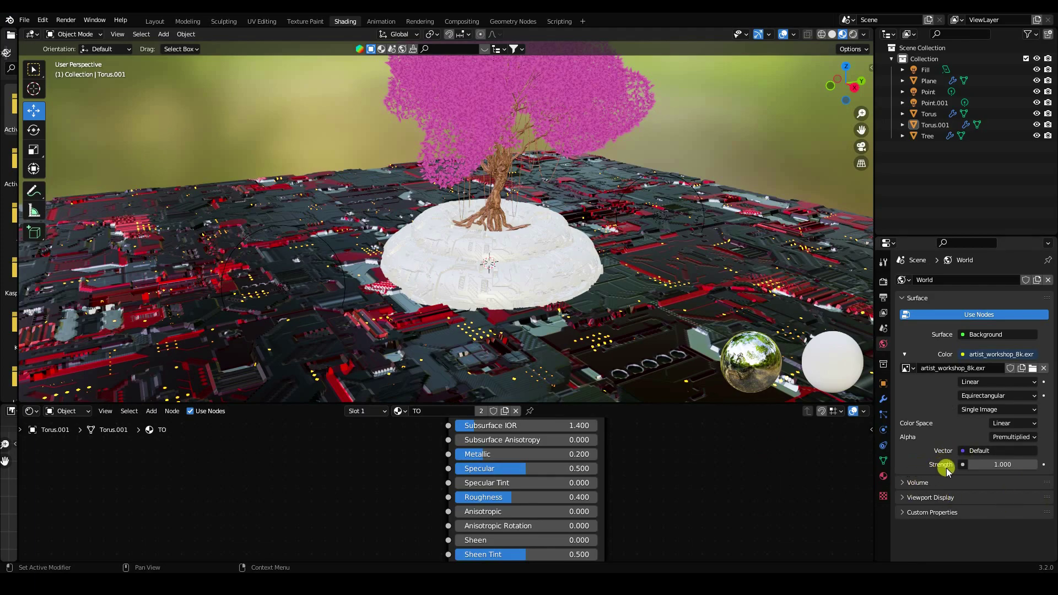
pyautogui.click(981, 464)
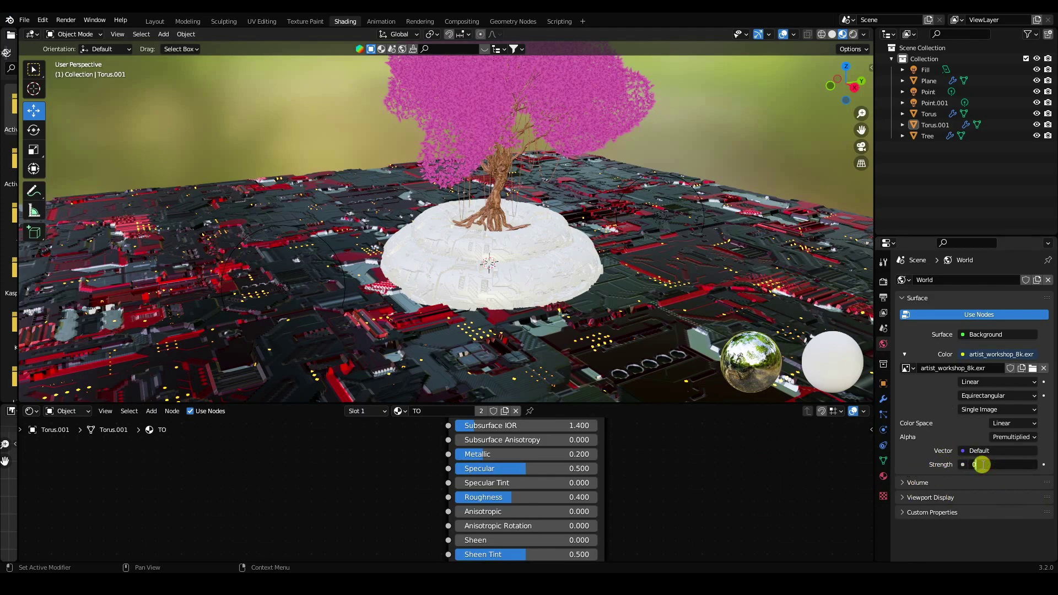
pyautogui.press('Return')
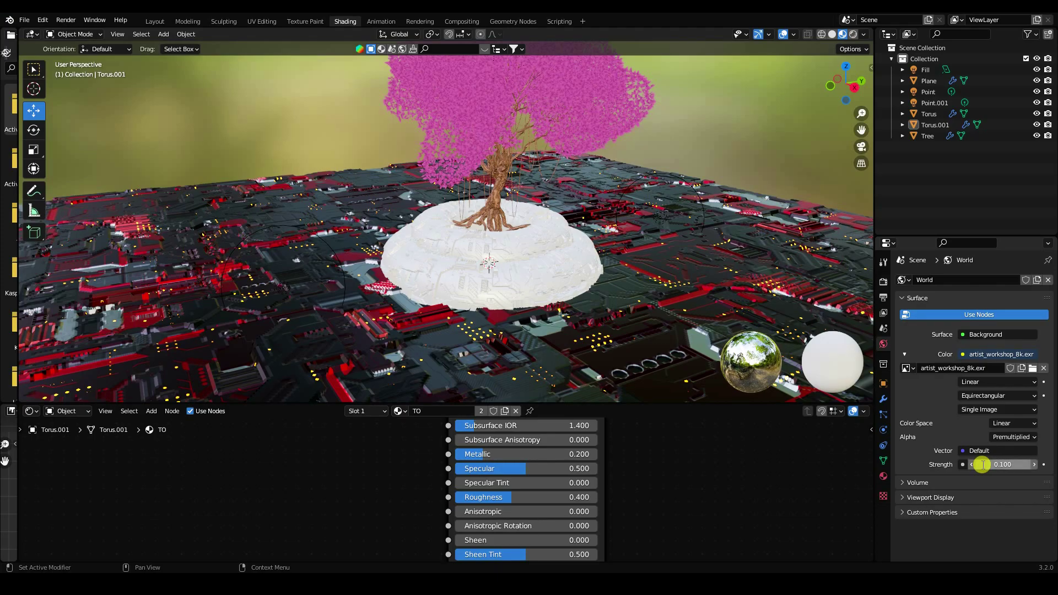
# - Orbit around the torus and tree, previewing the HDRI lighting in rendered shading
pyautogui.scroll(-3, 511, 224)
pyautogui.moveTo(467, 237); pyautogui.dragTo(521, 275, button='middle')
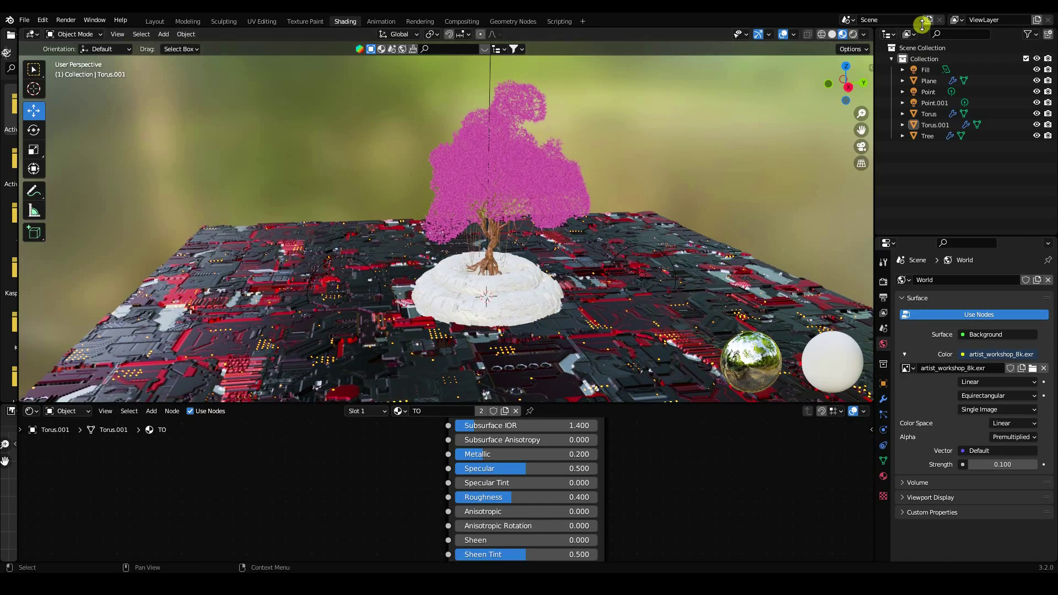
pyautogui.click(853, 36)
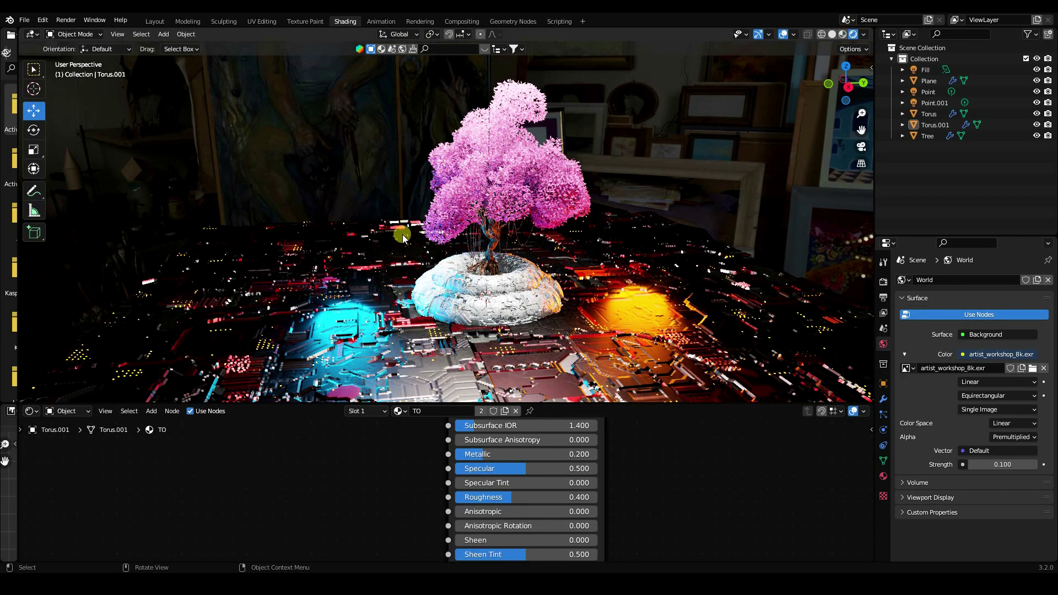
pyautogui.moveTo(467, 298)
pyautogui.mouseDown(button='middle')
pyautogui.moveTo(488, 299)
pyautogui.moveTo(473, 286)
pyautogui.mouseUp(button='middle')
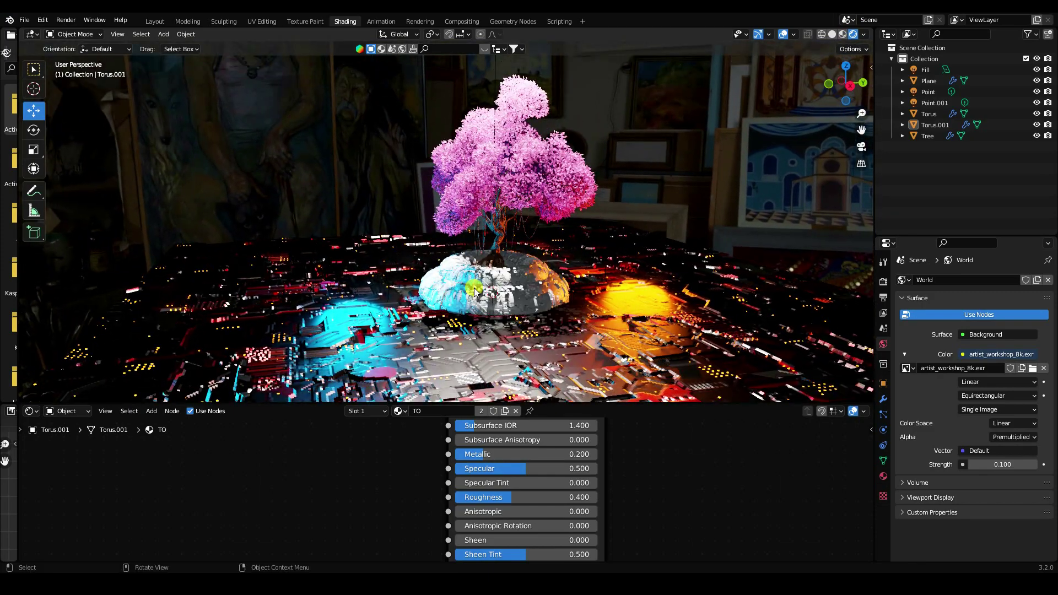
pyautogui.click(842, 34)
pyautogui.moveTo(537, 233)
pyautogui.mouseDown(button='middle')
pyautogui.moveTo(461, 229)
pyautogui.moveTo(467, 257)
pyautogui.mouseUp(button='middle')
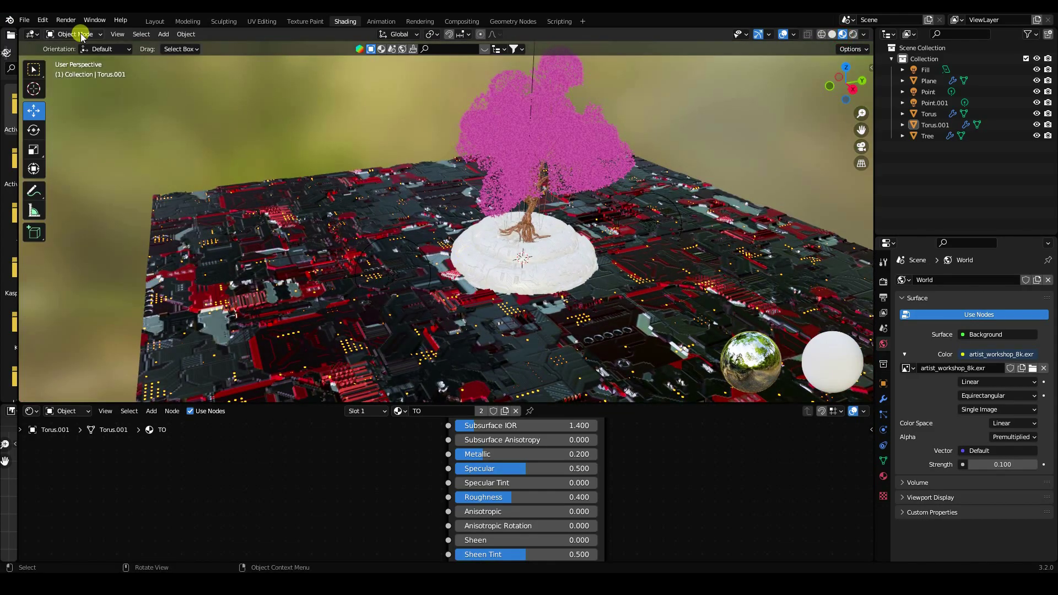
pyautogui.click(165, 34)
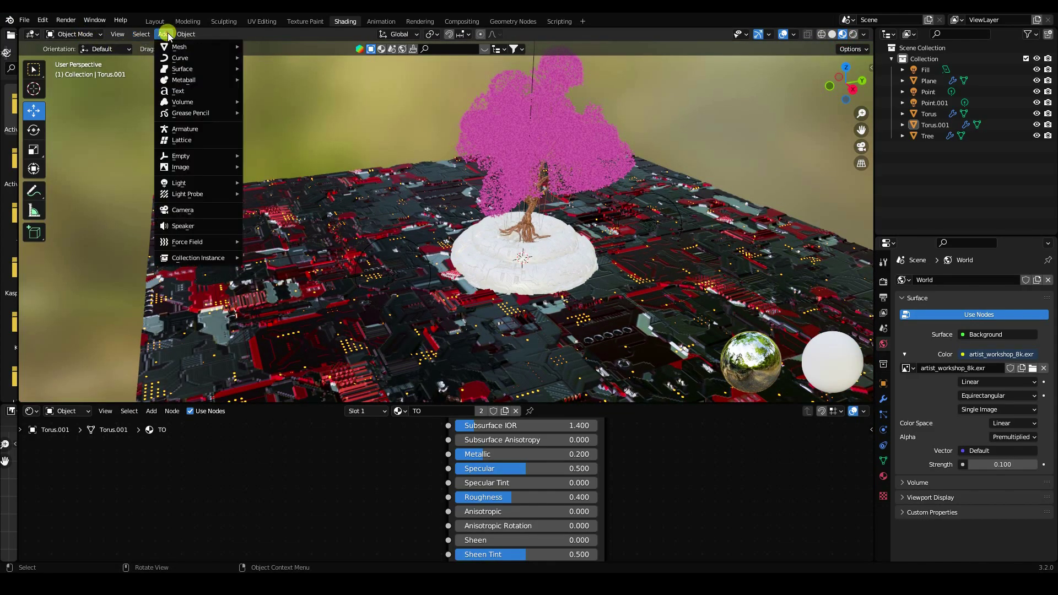
# - Add Plane.001 and place it on the ground to the lower left of the pedestal
pyautogui.moveTo(232, 46)
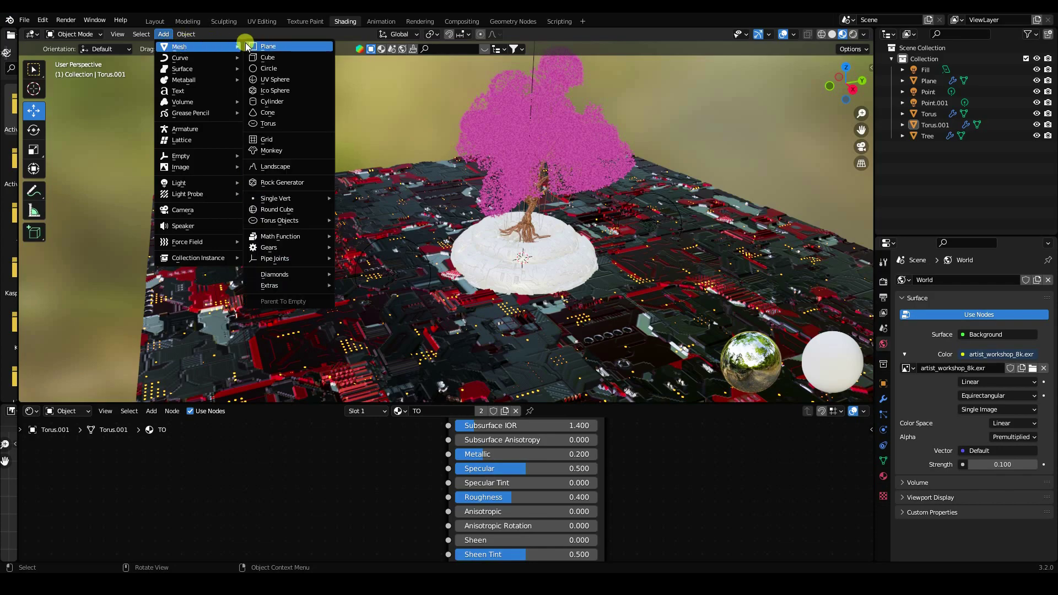
pyautogui.click(269, 46)
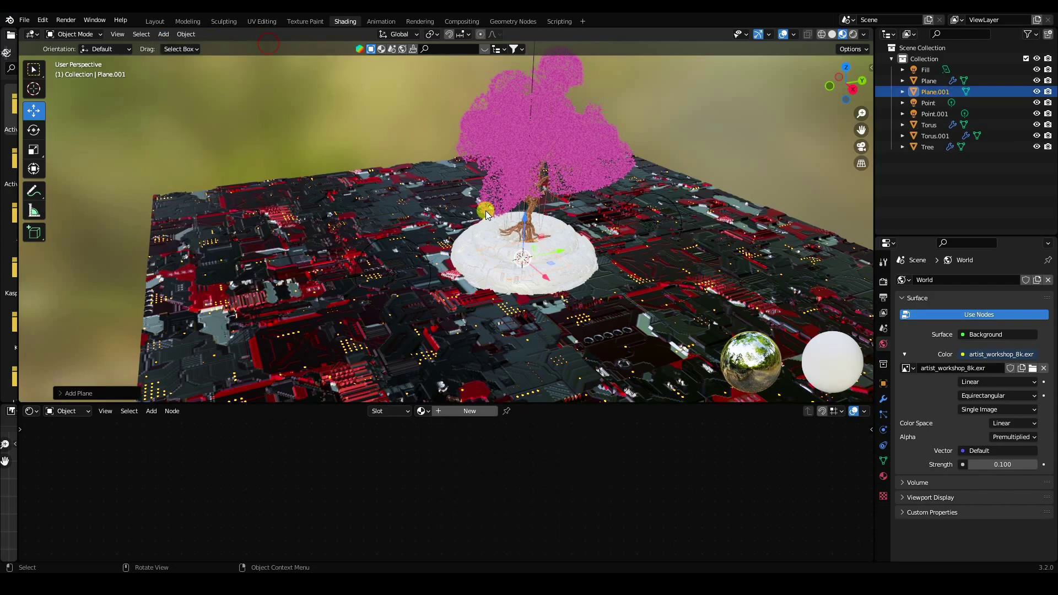
pyautogui.scroll(2, 485, 213)
pyautogui.moveTo(595, 274); pyautogui.dragTo(396, 329)
pyautogui.scroll(2, 395, 333)
pyautogui.moveTo(395, 336); pyautogui.dragTo(378, 236, button='middle')
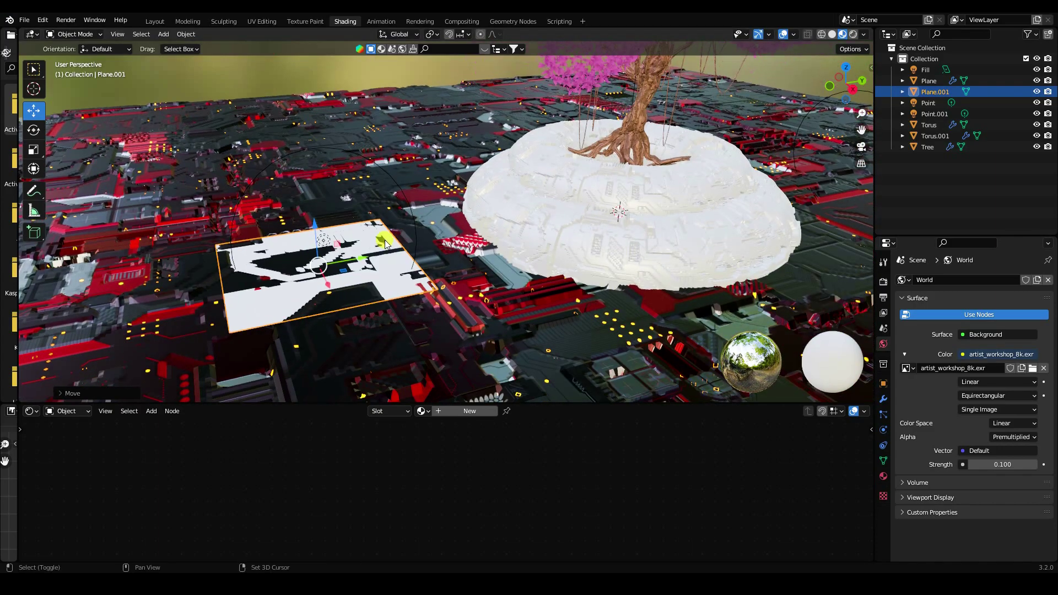
pyautogui.press('g')
pyautogui.click(318, 234)
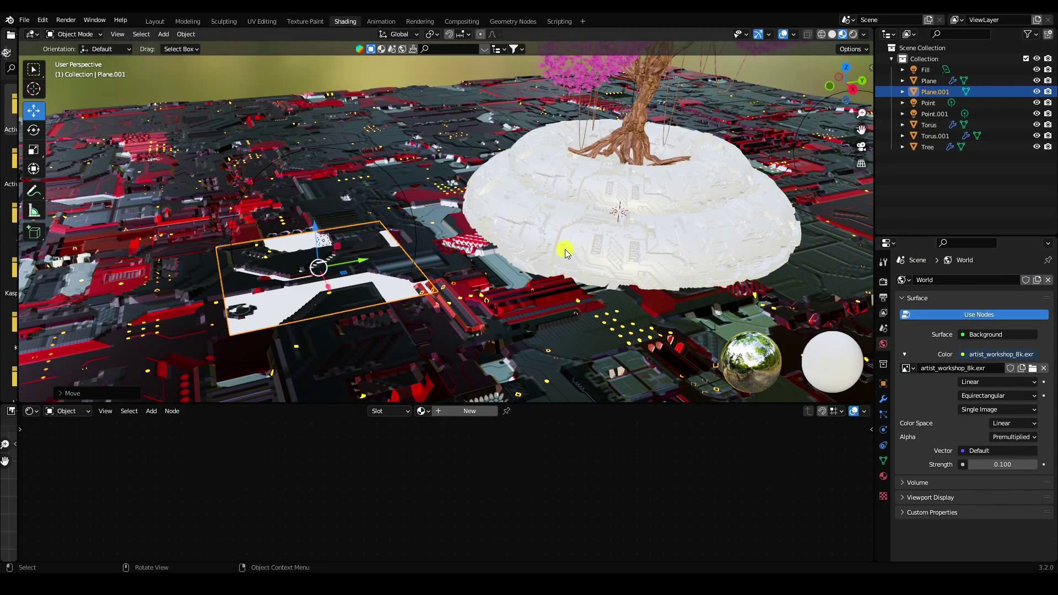
pyautogui.click(883, 476)
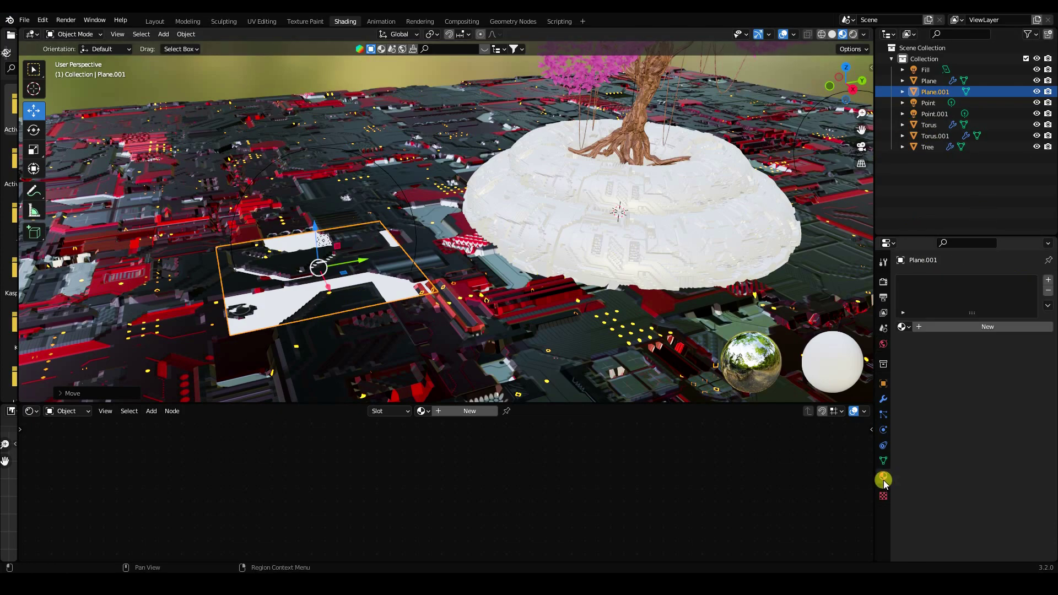
# - Give Plane.001 a new Emission material coloured cyan with hue 0.6 and saturation 1
pyautogui.click(921, 328)
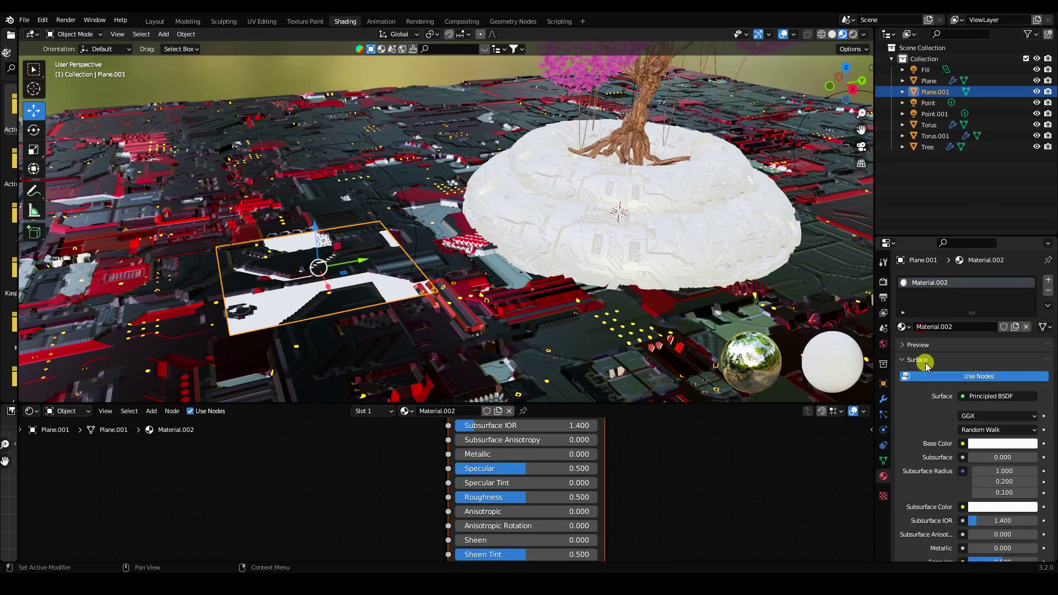
pyautogui.click(973, 396)
pyautogui.click(907, 177)
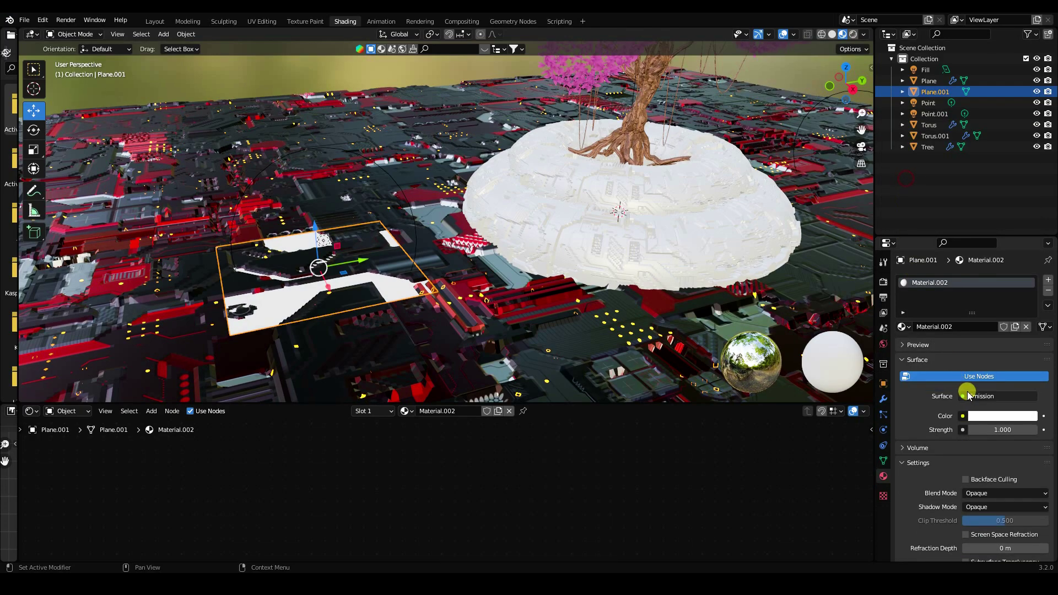
pyautogui.click(987, 416)
pyautogui.click(977, 365)
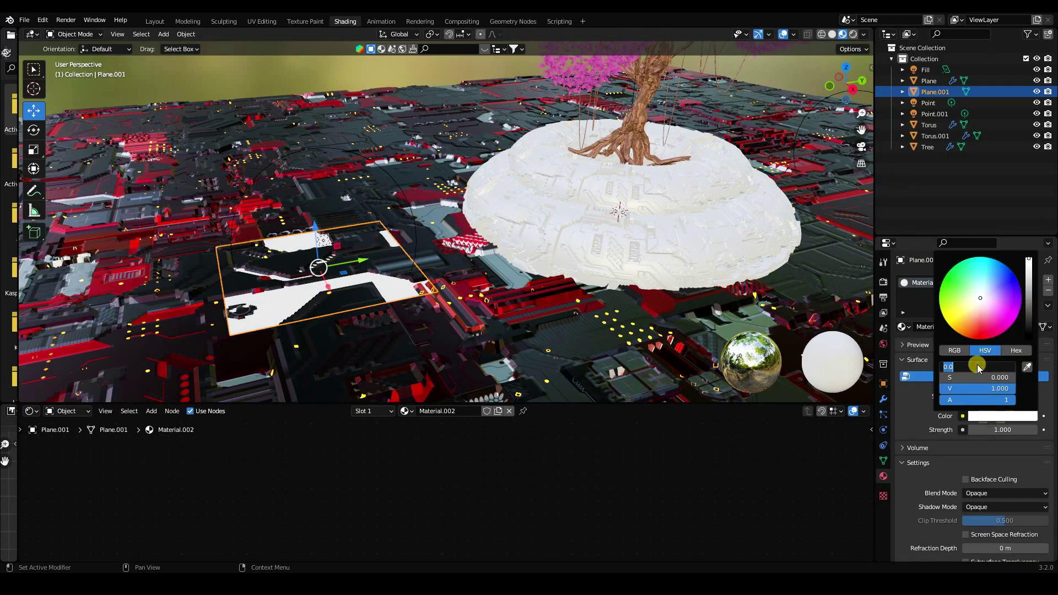
pyautogui.write('0.6')
pyautogui.press('Tab')
pyautogui.write('1')
pyautogui.press('Return')
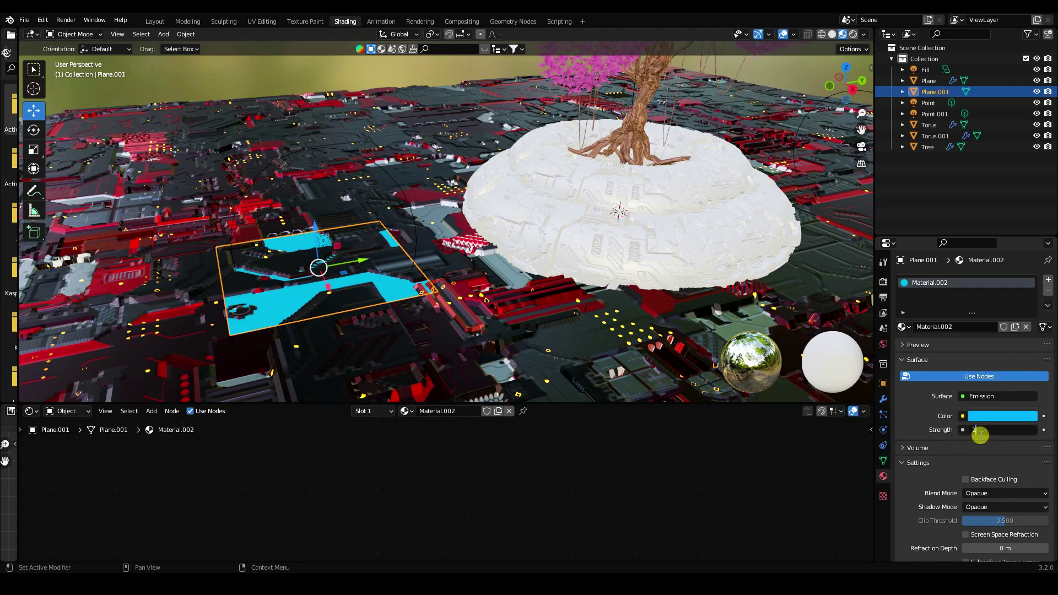
# - Set the emission strength to 100 and copy-paste the glowing plane
pyautogui.click(980, 435)
pyautogui.write('100')
pyautogui.press('Return')
pyautogui.moveTo(520, 292); pyautogui.dragTo(453, 312, button='middle')
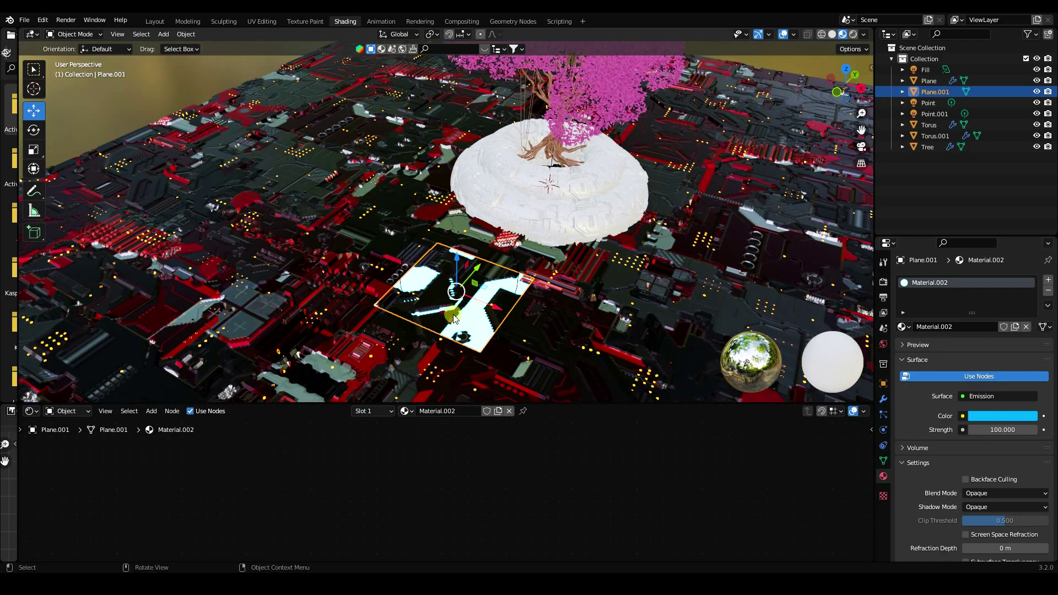
pyautogui.hotkey('ctrl', 'c')
pyautogui.hotkey('ctrl', 'v')
# - Move the pasted Plane.002 beside the first plane, scale it up and adjust its height
pyautogui.press('g')
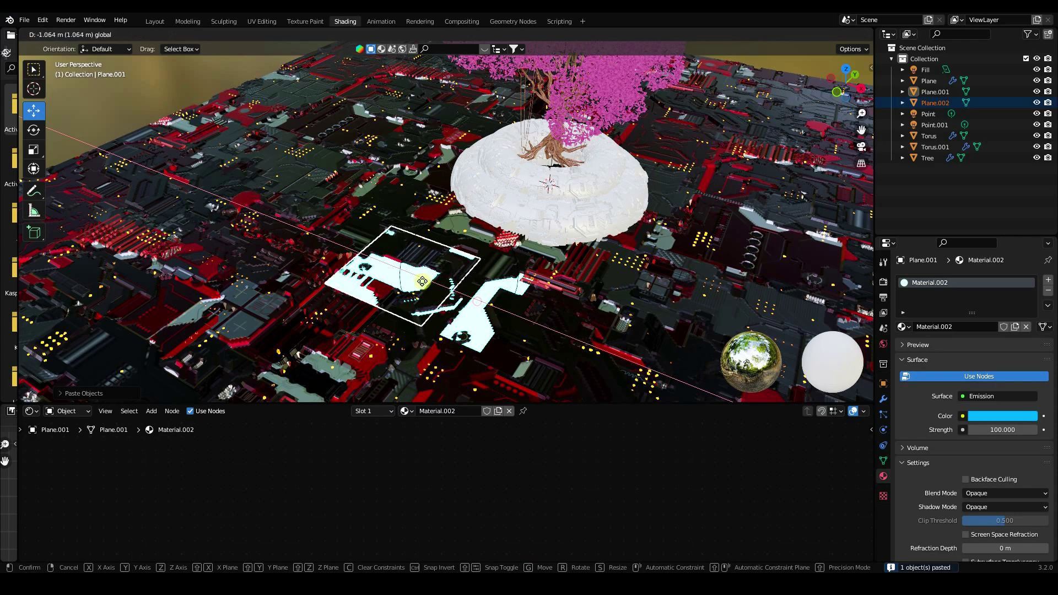
pyautogui.click(355, 256)
pyautogui.press('s')
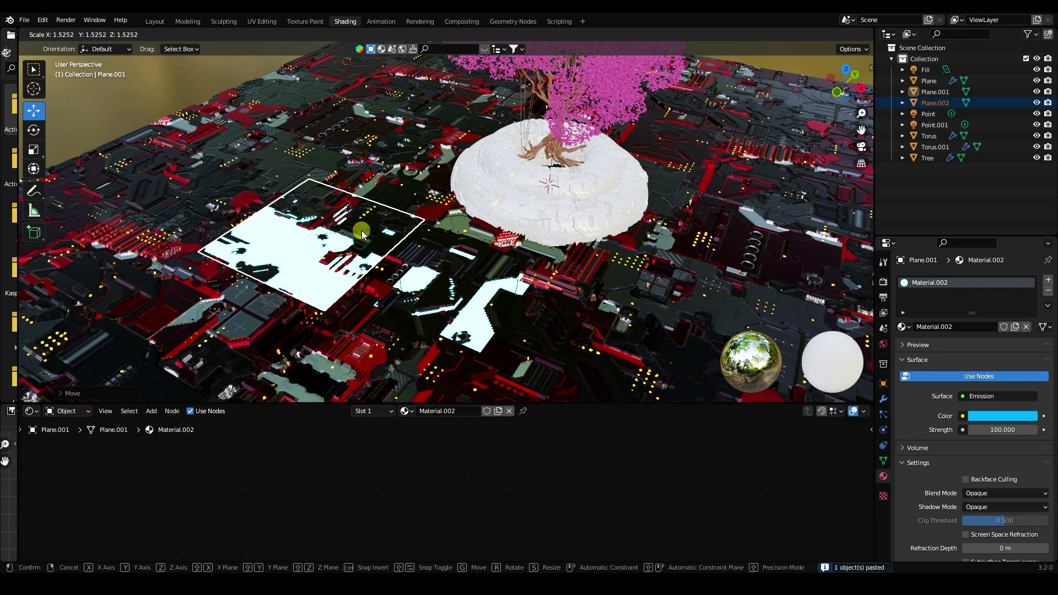
pyautogui.click(364, 233)
pyautogui.press('g')
pyautogui.press('z')
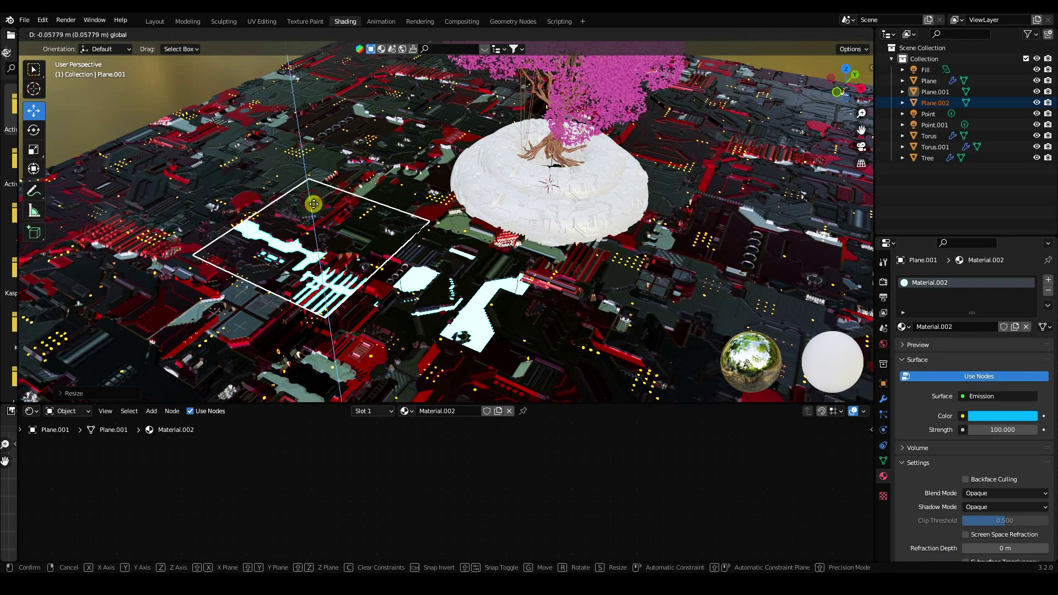
pyautogui.click(313, 204)
pyautogui.moveTo(312, 204); pyautogui.dragTo(349, 189, button='middle')
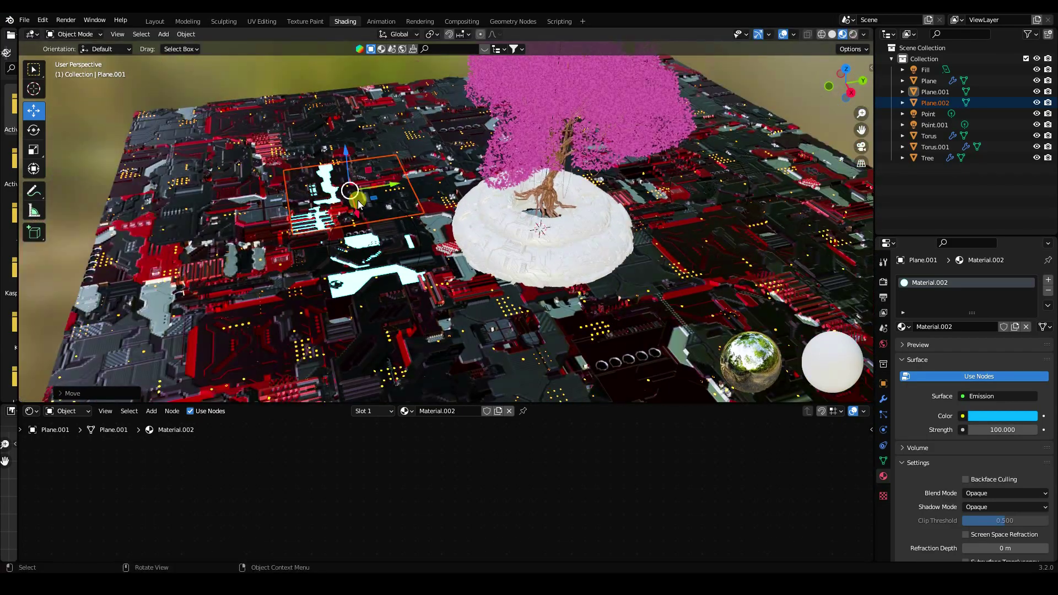
# - Paste another copy, Plane.003, and place it right of the pedestal
pyautogui.hotkey('ctrl', 'c')
pyautogui.hotkey('ctrl', 'v')
pyautogui.press('g')
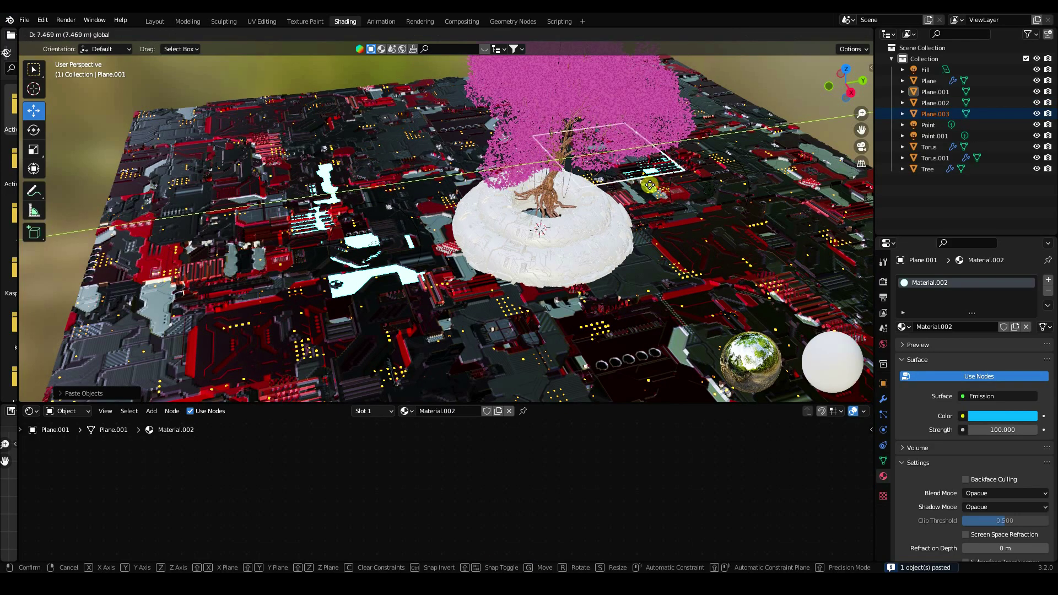
pyautogui.click(718, 252)
pyautogui.keyDown('shift'); pyautogui.moveTo(718, 253); pyautogui.dragTo(543, 266, button='middle'); pyautogui.keyUp('shift')
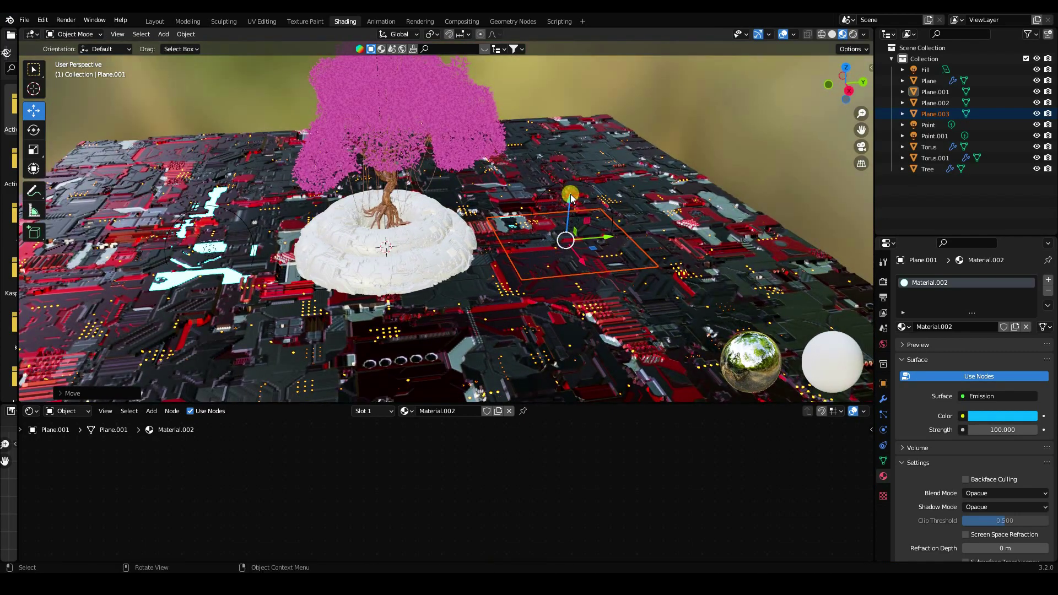
pyautogui.moveTo(571, 190); pyautogui.dragTo(570, 190)
# - Set Plane.003's emission colour hue to 0.024, turning its glow orange
pyautogui.click(937, 114)
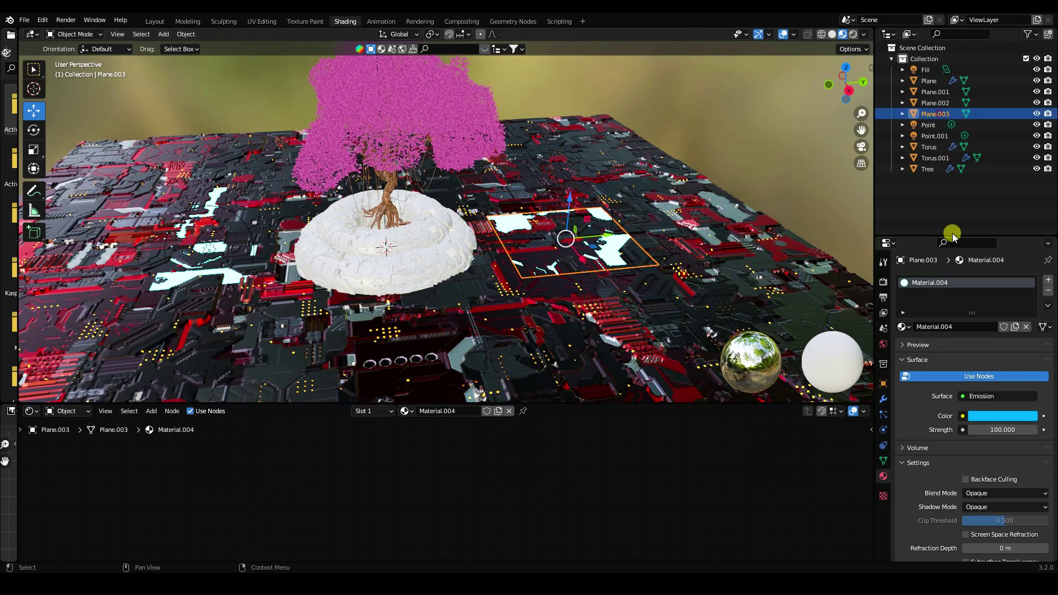
pyautogui.click(985, 413)
pyautogui.click(976, 366)
pyautogui.write('0.024')
pyautogui.press('Return')
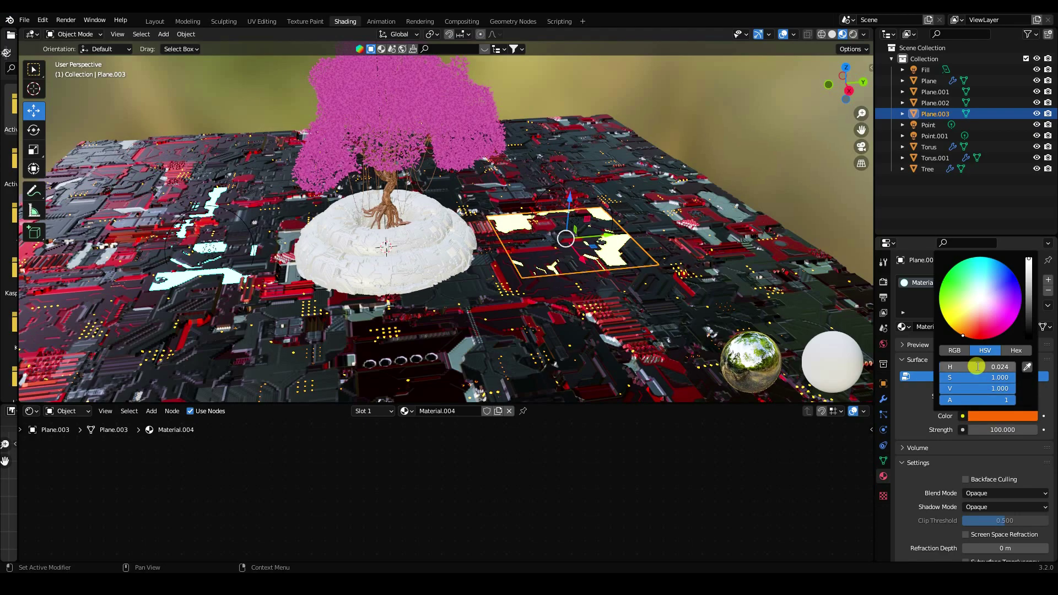
# - Copy the orange plane as Plane.004, placing it beside Plane.003 at a smaller size
pyautogui.moveTo(562, 280); pyautogui.dragTo(571, 288, button='middle')
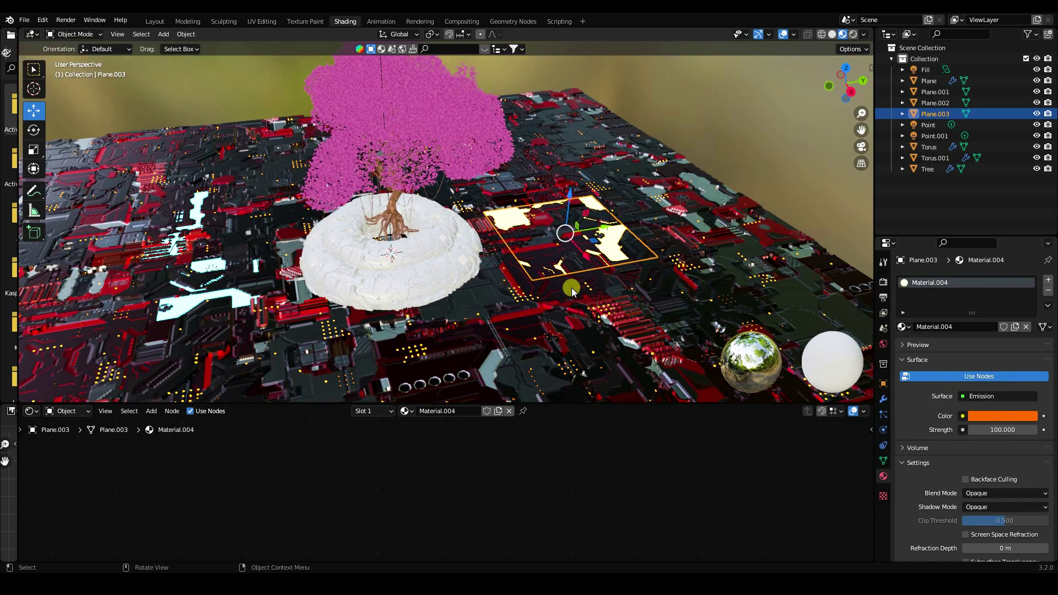
pyautogui.hotkey('ctrl', 'c')
pyautogui.hotkey('ctrl', 'v')
pyautogui.press('g')
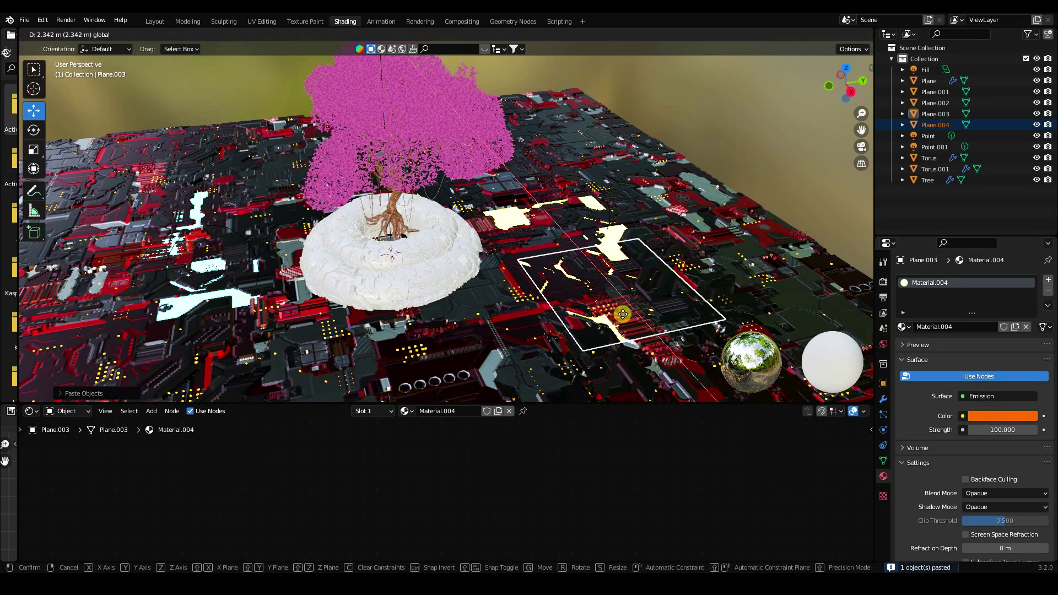
pyautogui.click(640, 344)
pyautogui.press('s')
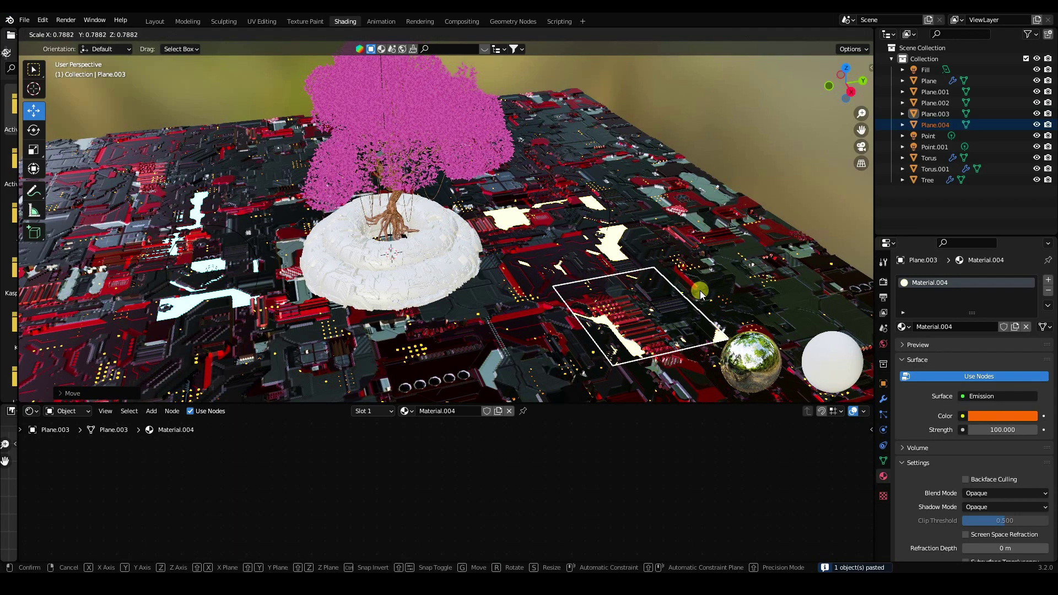
pyautogui.click(701, 290)
# - Check the scene in Rendered view, return to Material Preview, and select the ground plane
pyautogui.moveTo(702, 290)
pyautogui.mouseDown(button='middle')
pyautogui.moveTo(690, 264)
pyautogui.moveTo(591, 272)
pyautogui.moveTo(592, 260)
pyautogui.moveTo(610, 283)
pyautogui.moveTo(600, 279)
pyautogui.mouseUp(button='middle')
pyautogui.click(853, 34)
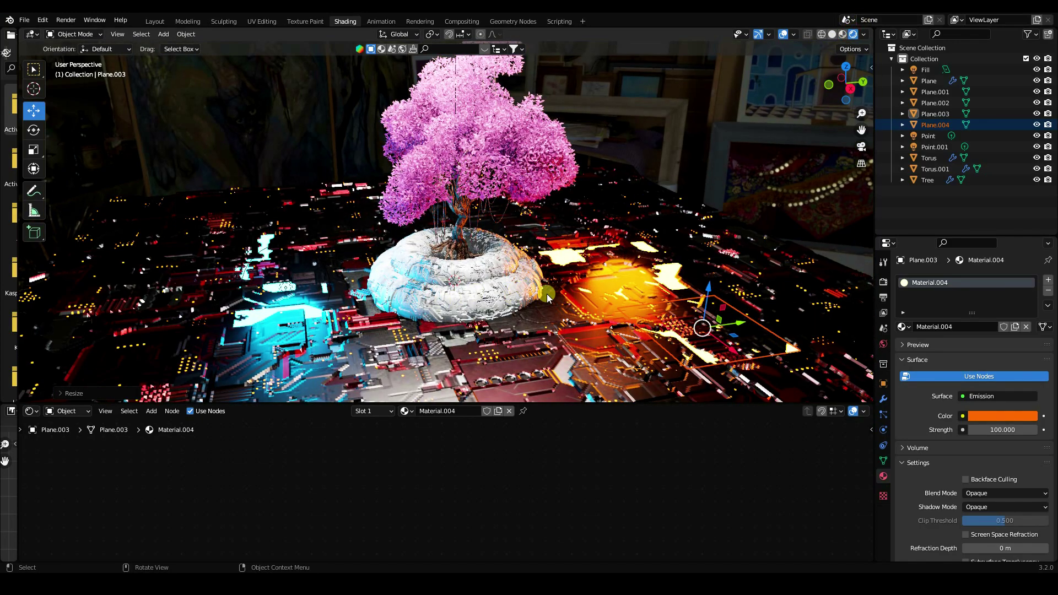
pyautogui.click(843, 34)
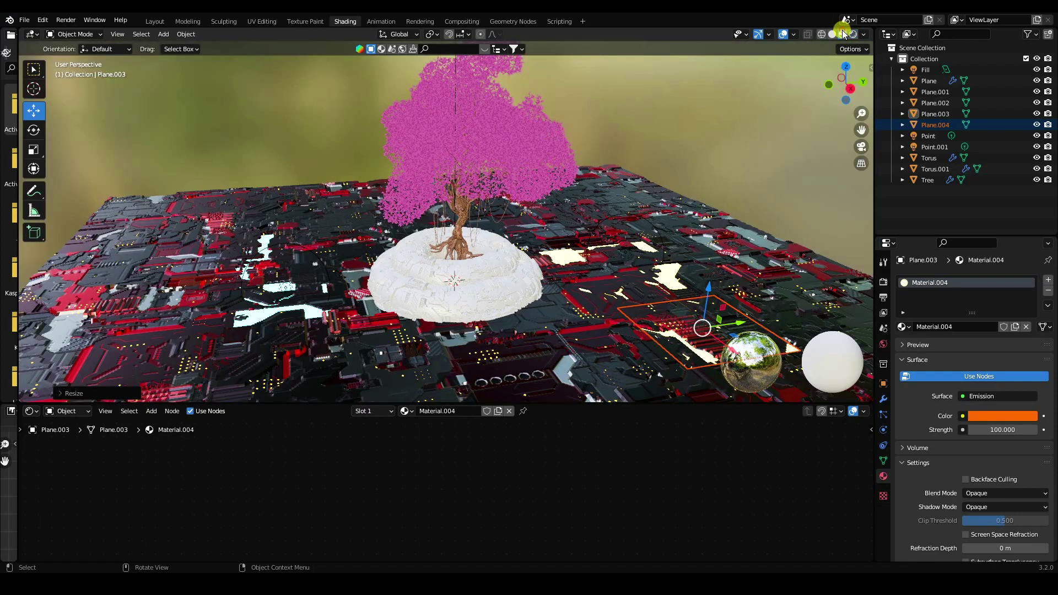
pyautogui.scroll(-4, 609, 222)
pyautogui.moveTo(518, 260); pyautogui.dragTo(538, 277, button='middle')
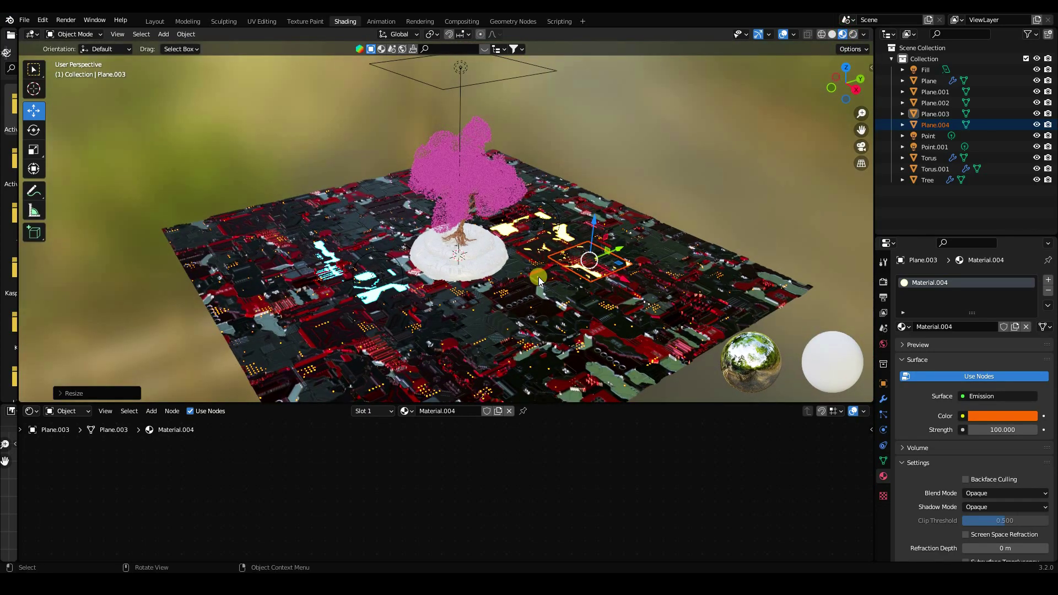
pyautogui.click(507, 301)
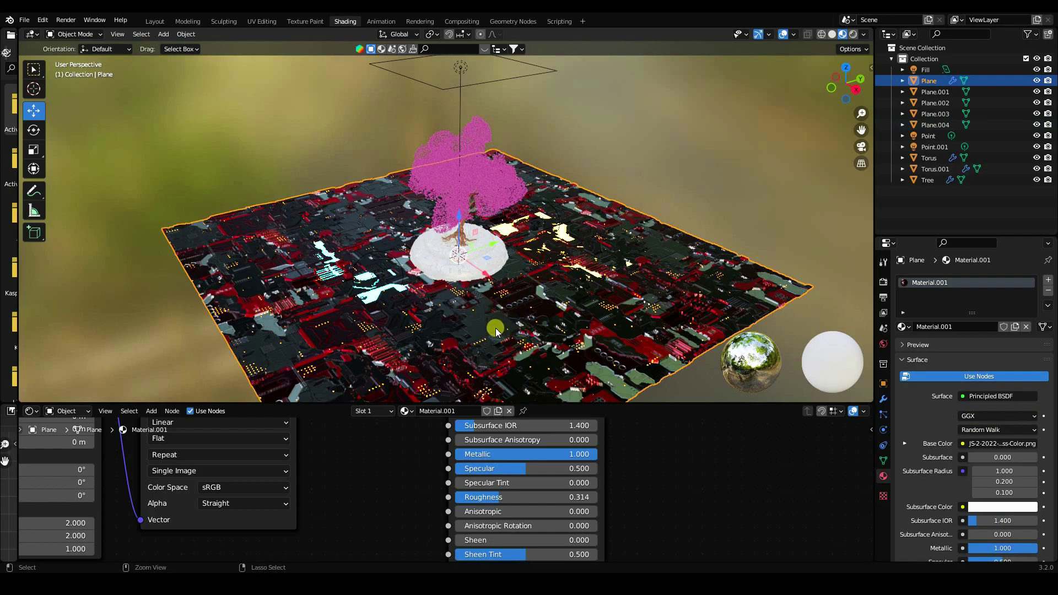
# - Duplicate the ground plane as Plane.005 and stand it upright with 90° Y rotation
pyautogui.hotkey('ctrl', 'c')
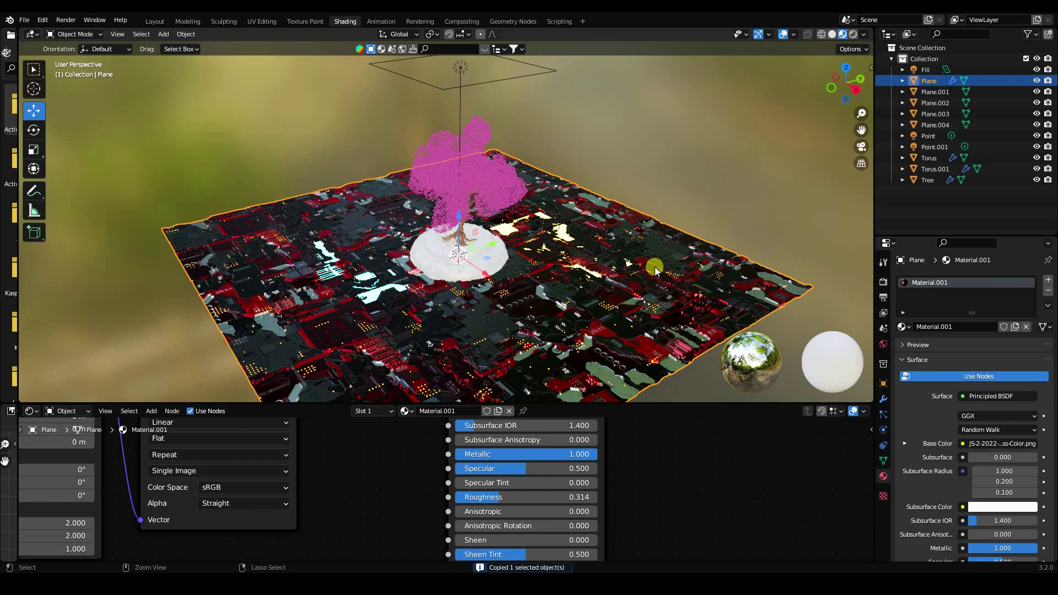
pyautogui.hotkey('ctrl', 'v')
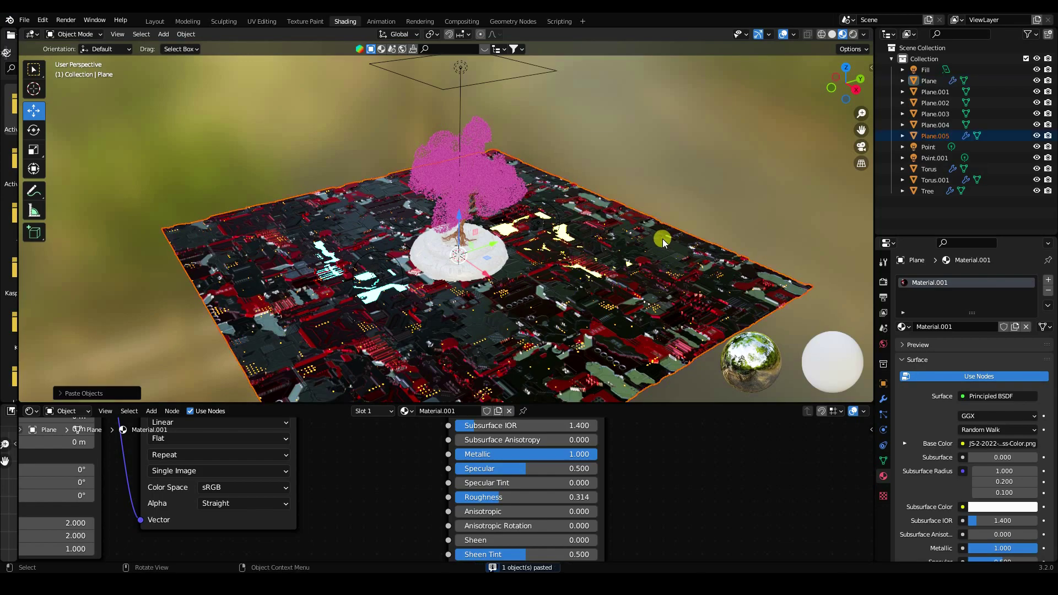
pyautogui.click(936, 136)
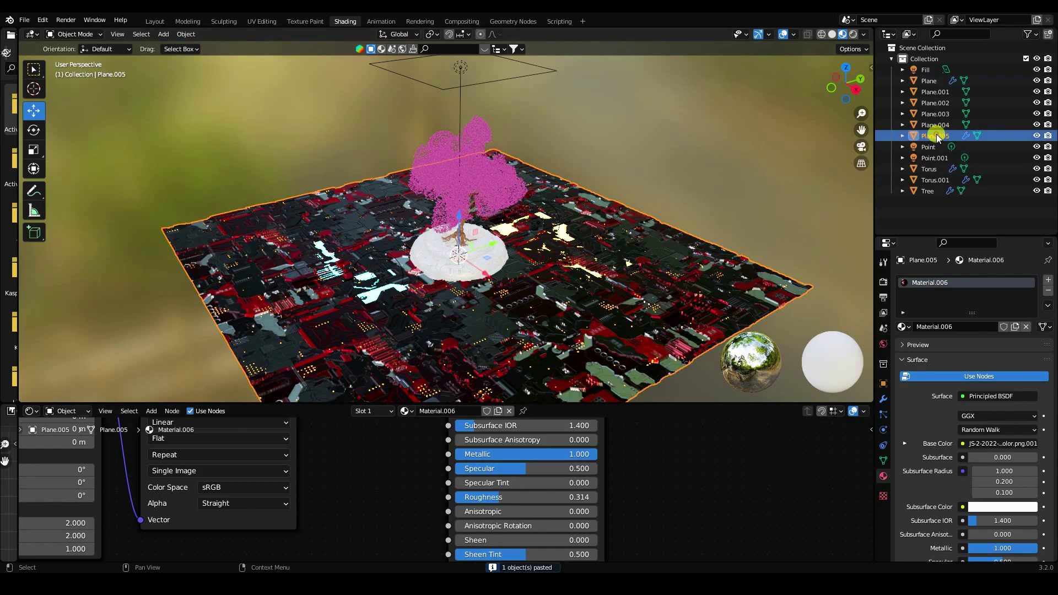
pyautogui.click(34, 130)
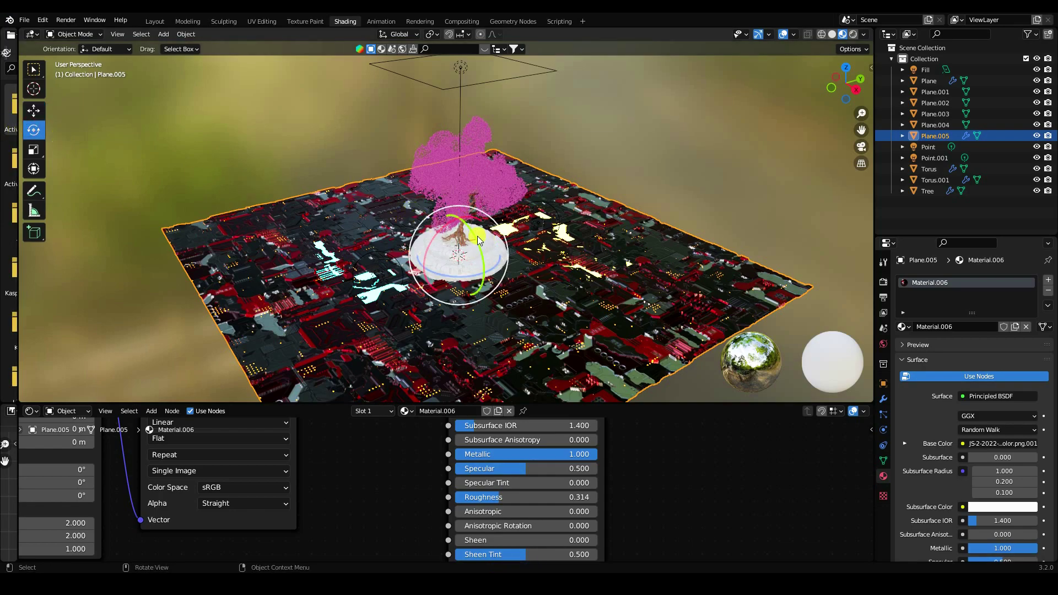
pyautogui.moveTo(475, 238); pyautogui.dragTo(300, 406)
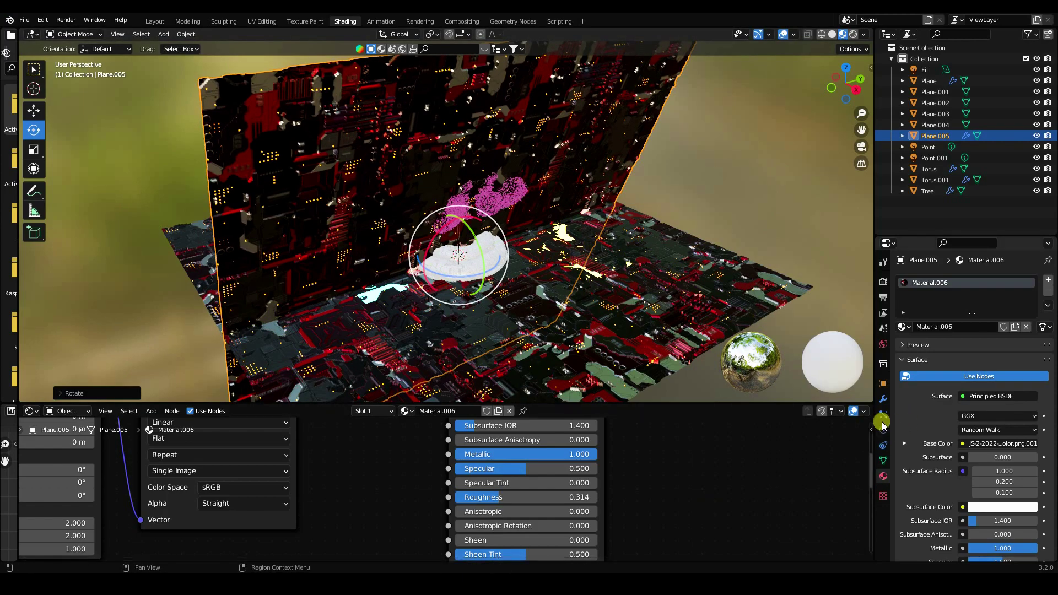
pyautogui.click(883, 384)
pyautogui.doubleClick(998, 361)
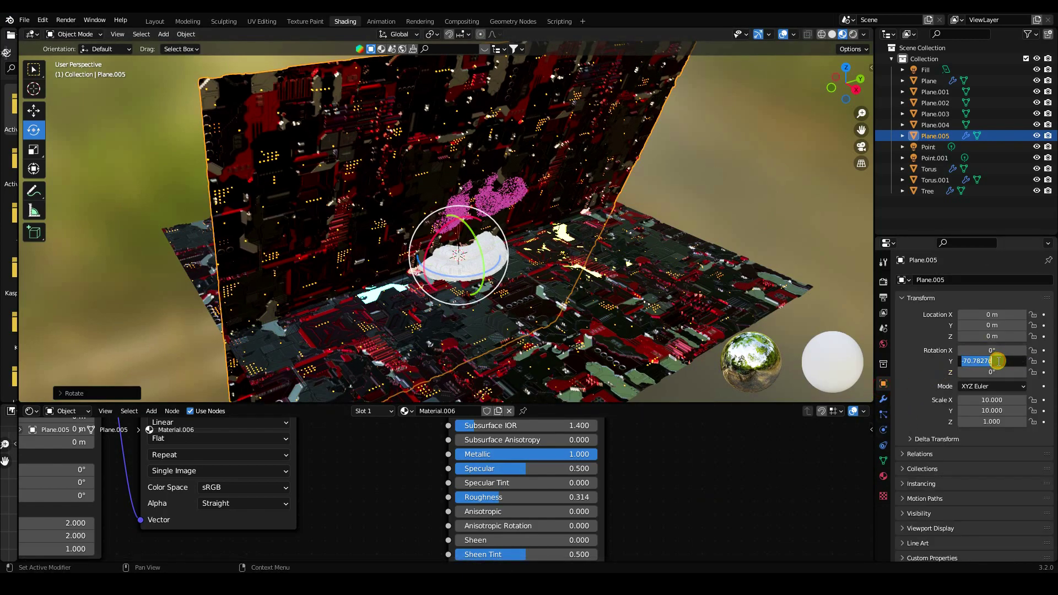
pyautogui.press('Return')
pyautogui.moveTo(513, 243); pyautogui.dragTo(541, 229, button='middle')
# - Slide the Plane.005 wall along X behind the tree and raise it to 4.9789 m
pyautogui.hotkey('shift', 'space')
pyautogui.press('g')
pyautogui.moveTo(485, 243); pyautogui.dragTo(416, 239)
pyautogui.moveTo(416, 239); pyautogui.dragTo(394, 246, button='middle')
pyautogui.moveTo(394, 246); pyautogui.dragTo(477, 61)
pyautogui.press('z')
pyautogui.moveTo(477, 62); pyautogui.dragTo(472, 303, button='middle')
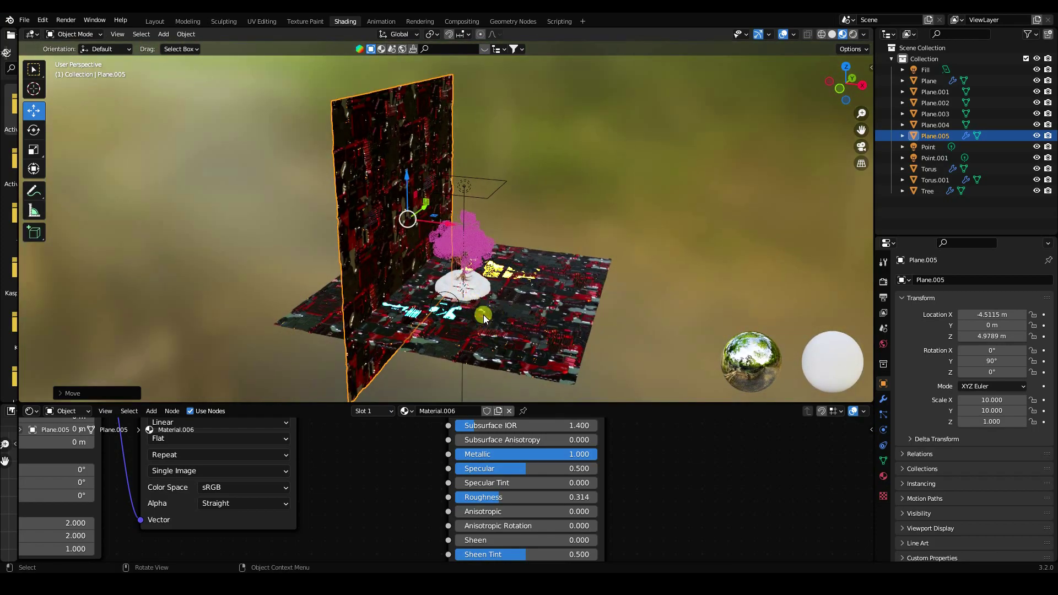
# - Shift the floor plane along X to about 1.7 m under the tree and pedestal
pyautogui.click(495, 339)
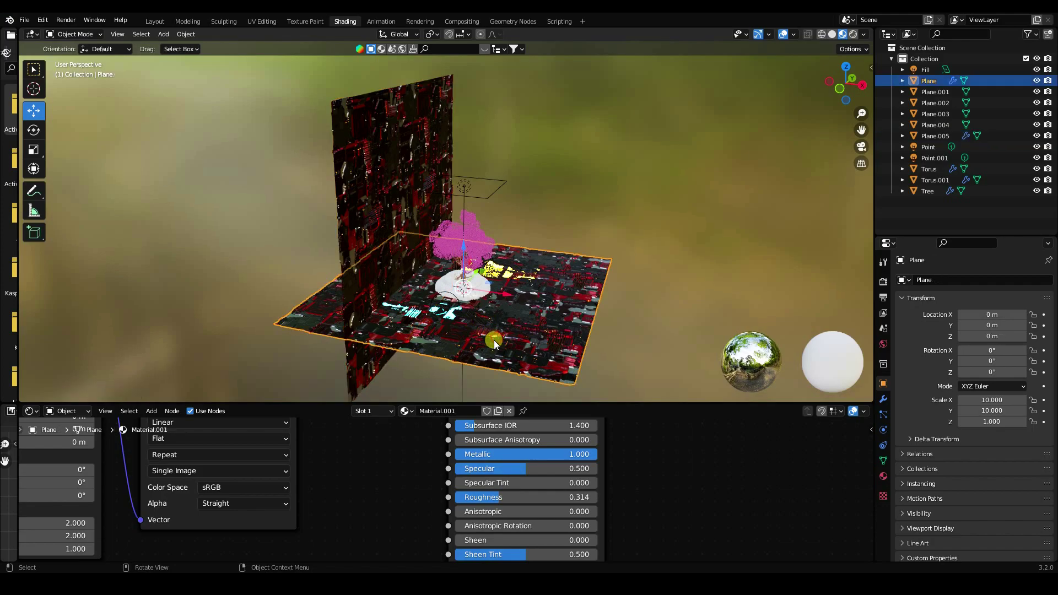
pyautogui.moveTo(503, 295); pyautogui.dragTo(527, 302)
pyautogui.moveTo(527, 302); pyautogui.dragTo(427, 298, button='middle')
pyautogui.scroll(5, 433, 281)
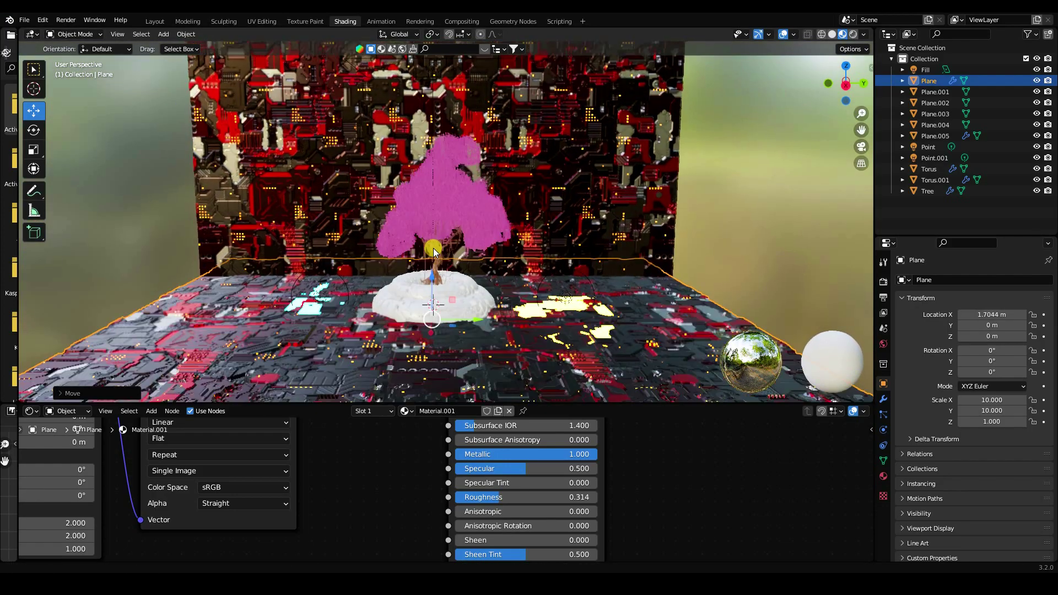
pyautogui.scroll(2, 441, 258)
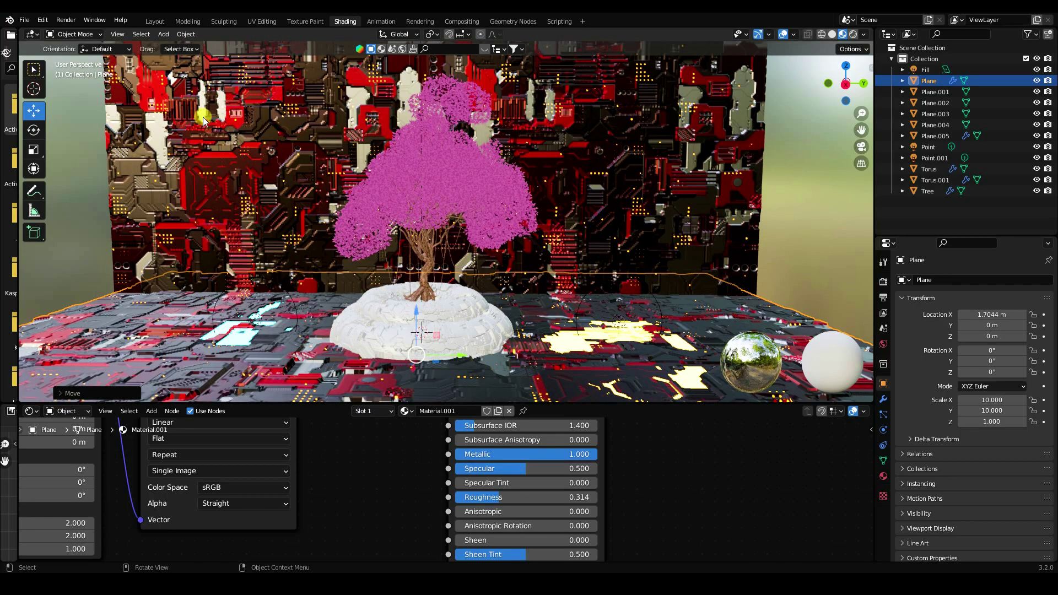
pyautogui.click(164, 34)
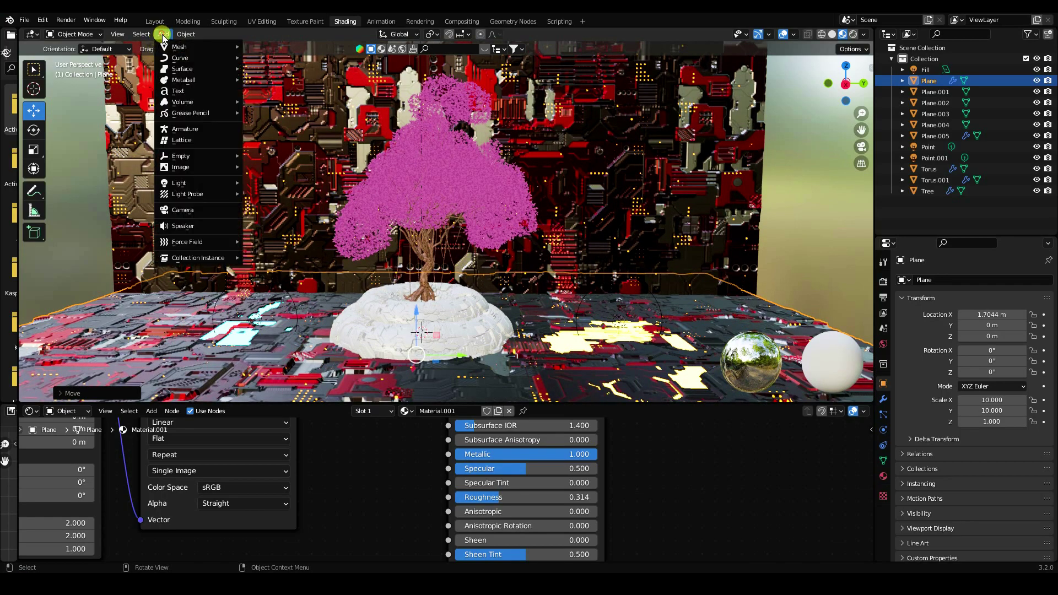
# - Add a camera and move it to X 6.92 m, raised to about 2 m
pyautogui.click(193, 210)
pyautogui.moveTo(404, 319); pyautogui.dragTo(386, 305, button='middle')
pyautogui.press('g')
pyautogui.press('x')
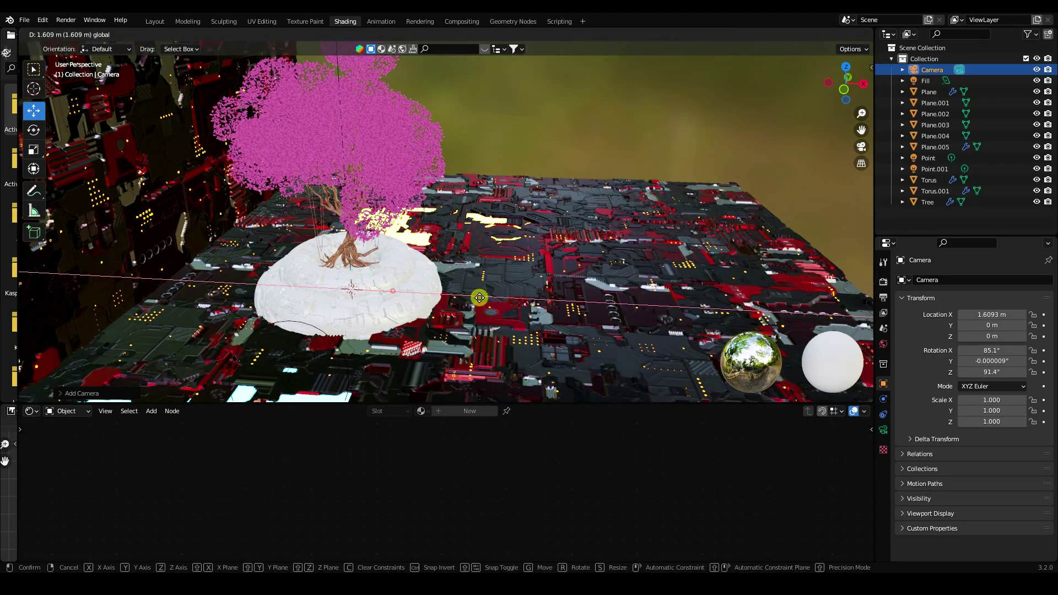
pyautogui.click(692, 324)
pyautogui.press('g')
pyautogui.press('z')
pyautogui.click(689, 212)
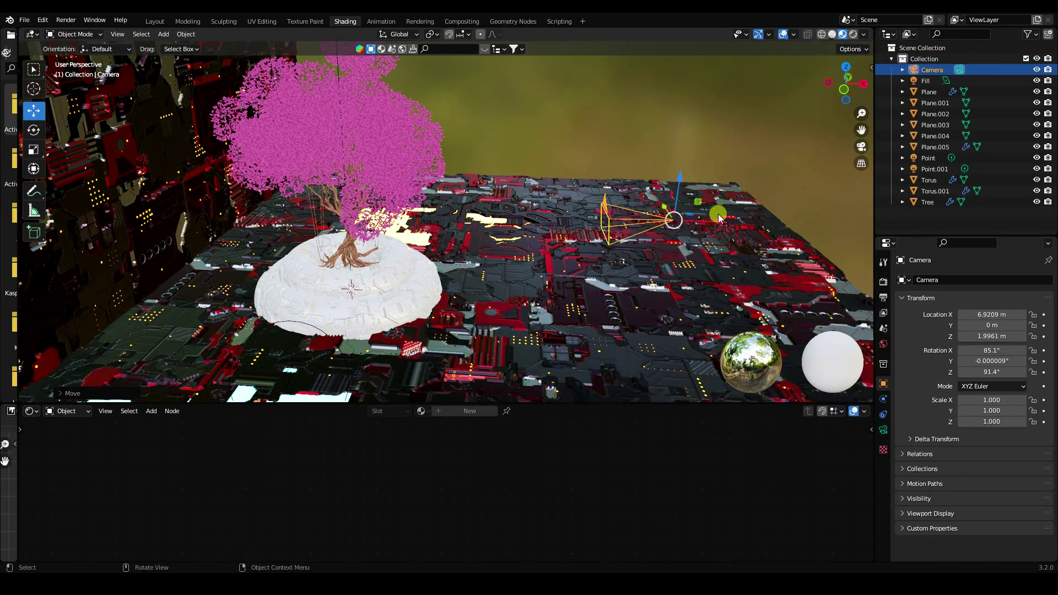
# - Rotate the camera 90° on X and Z, set height 2.2 m, and push it back to about 11 m
pyautogui.click(986, 351)
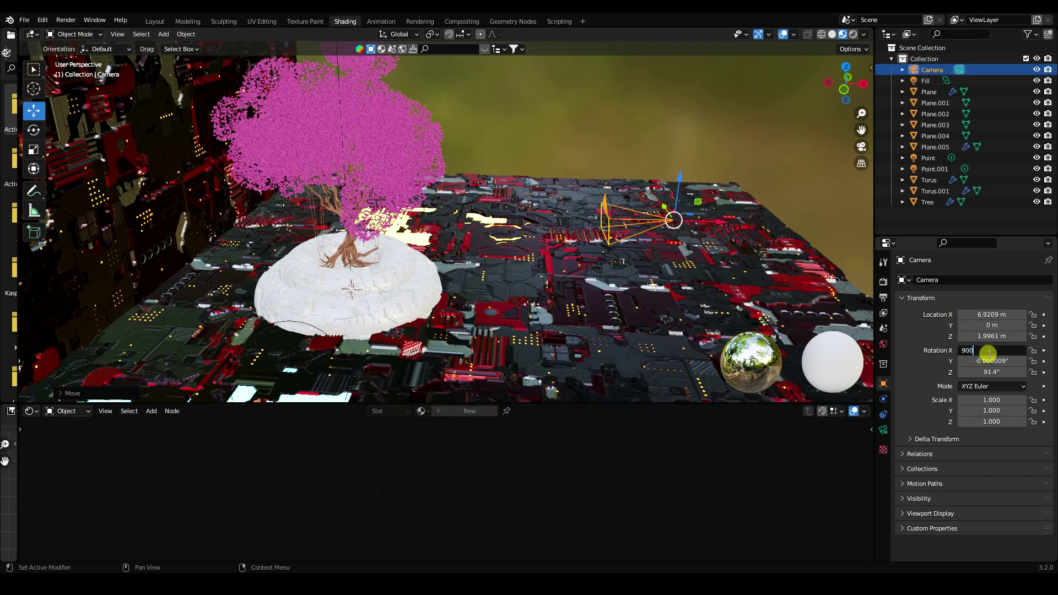
pyautogui.press('Tab')
pyautogui.press('Tab')
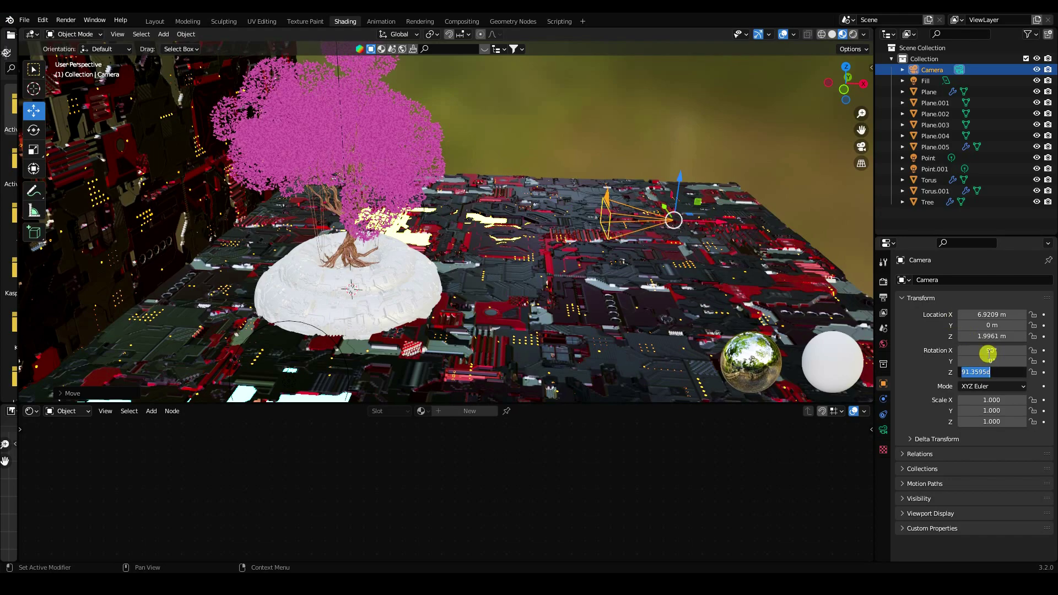
pyautogui.press('Return')
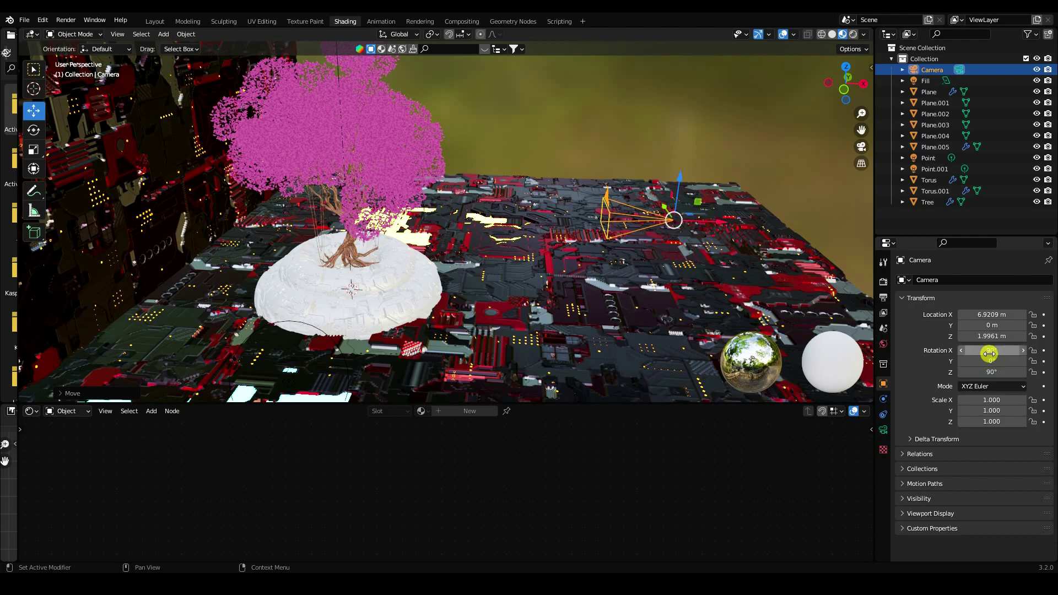
pyautogui.press('KP_0')
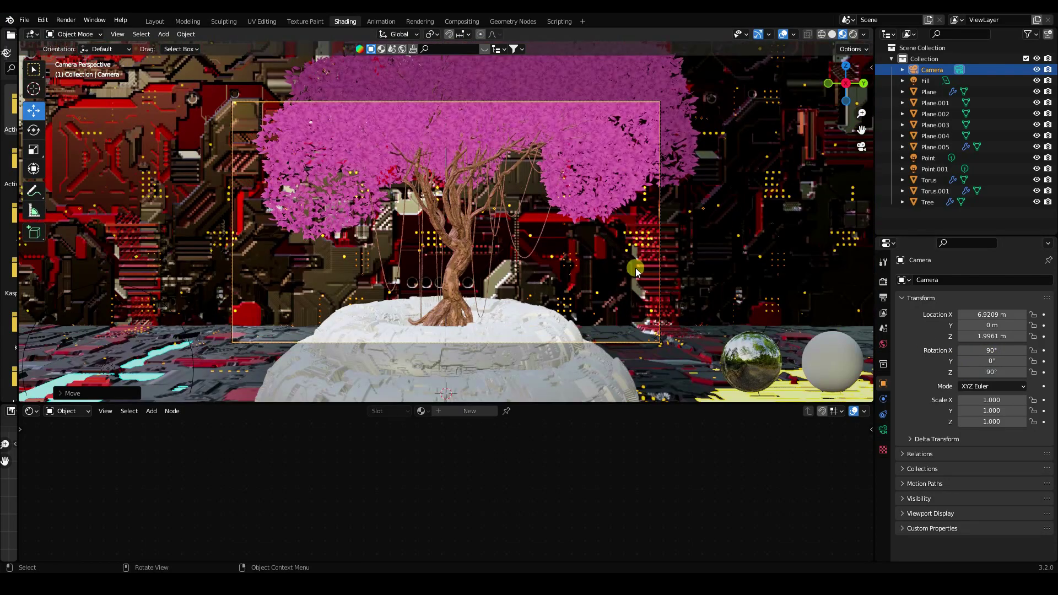
pyautogui.moveTo(985, 343)
pyautogui.mouseDown()
pyautogui.moveTo(949, 336)
pyautogui.moveTo(1006, 331)
pyautogui.moveTo(984, 338)
pyautogui.mouseUp()
pyautogui.click(984, 339)
pyautogui.write('2.2')
pyautogui.press('Return')
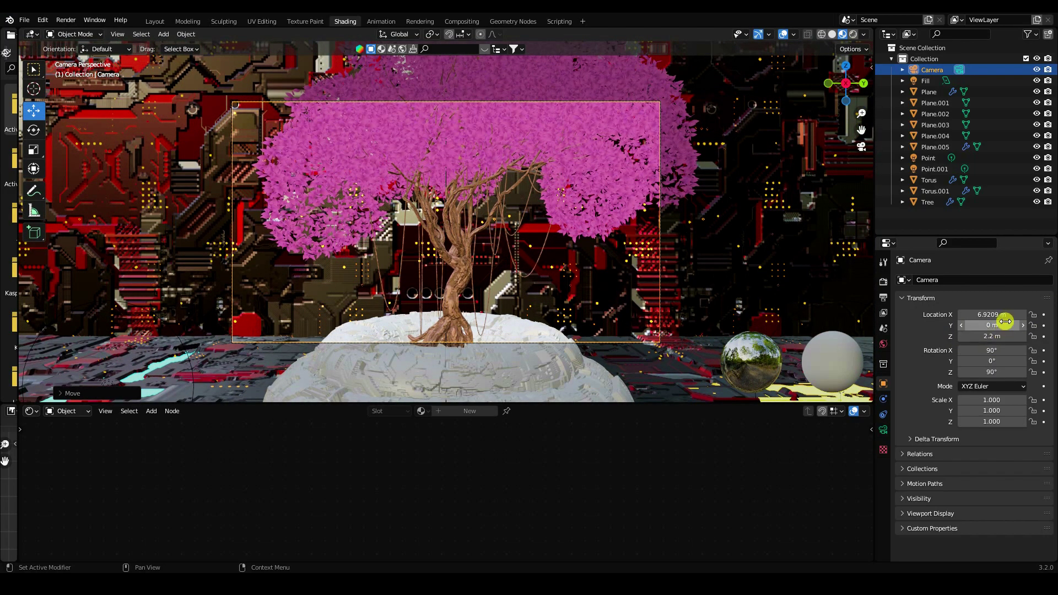
pyautogui.moveTo(994, 314); pyautogui.dragTo(1030, 314)
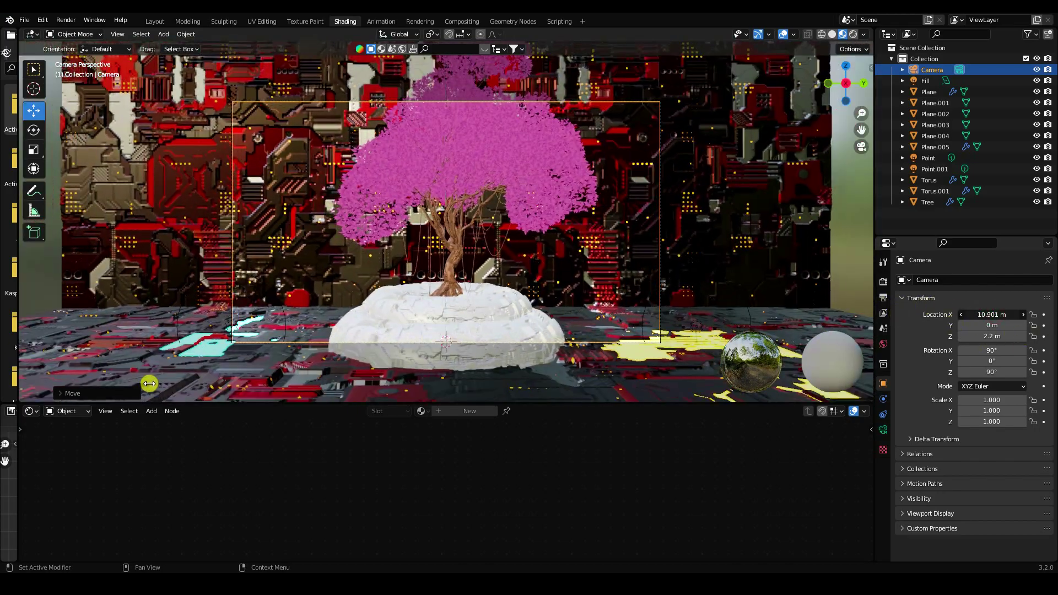
# - Set the camera's focal length to 35 mm
pyautogui.click(884, 429)
pyautogui.click(986, 331)
pyautogui.write('35')
pyautogui.press('Return')
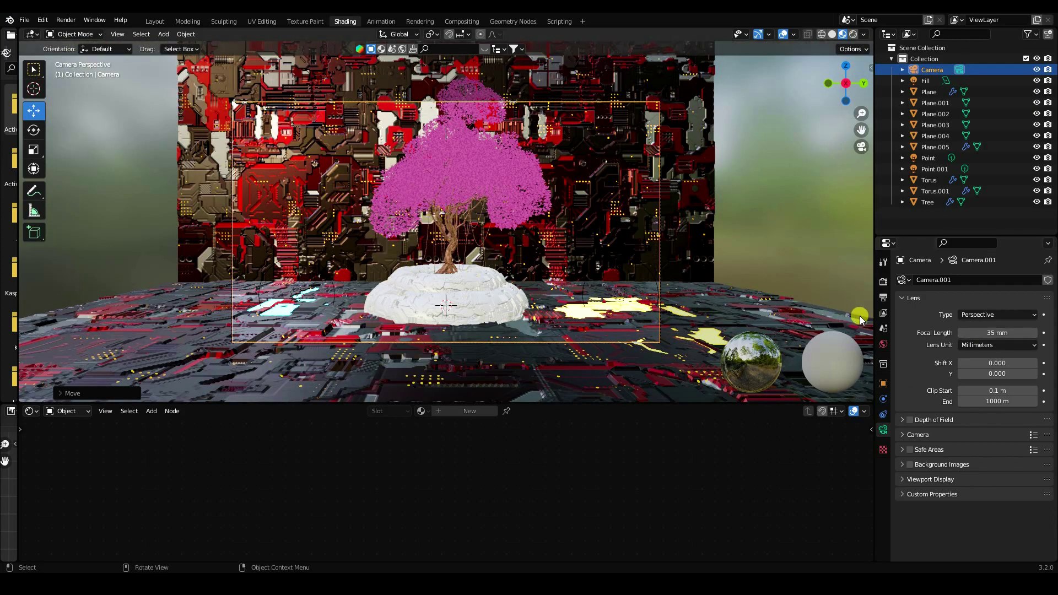
# - Set the camera's X location to 12 m, then fine-tune it to X 13.16 m, Z 2.49 m
pyautogui.click(883, 383)
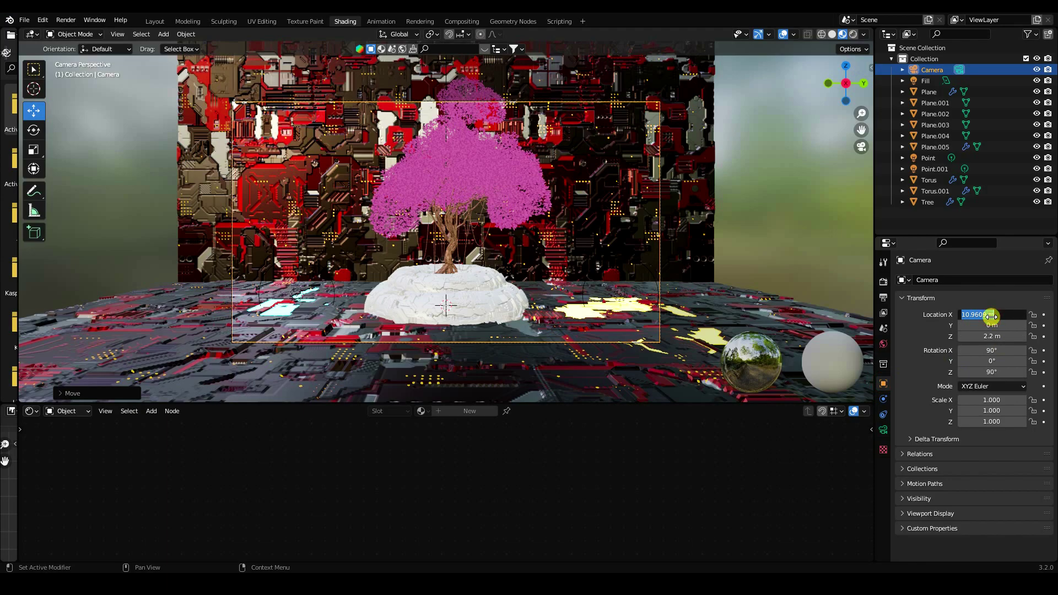
pyautogui.click(992, 316)
pyautogui.write('12')
pyautogui.press('Return')
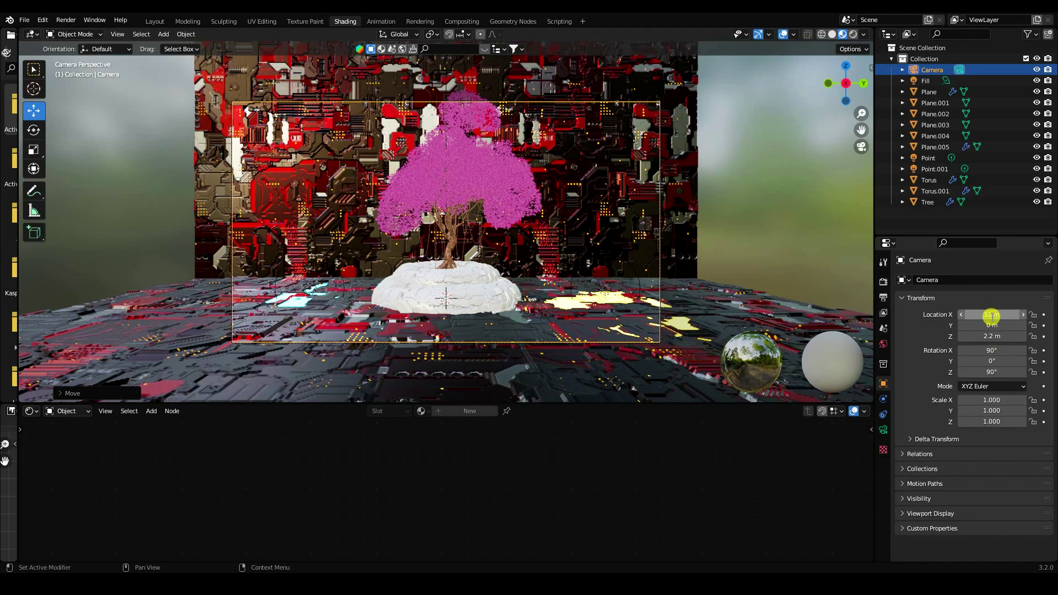
pyautogui.moveTo(978, 337); pyautogui.dragTo(1053, 309)
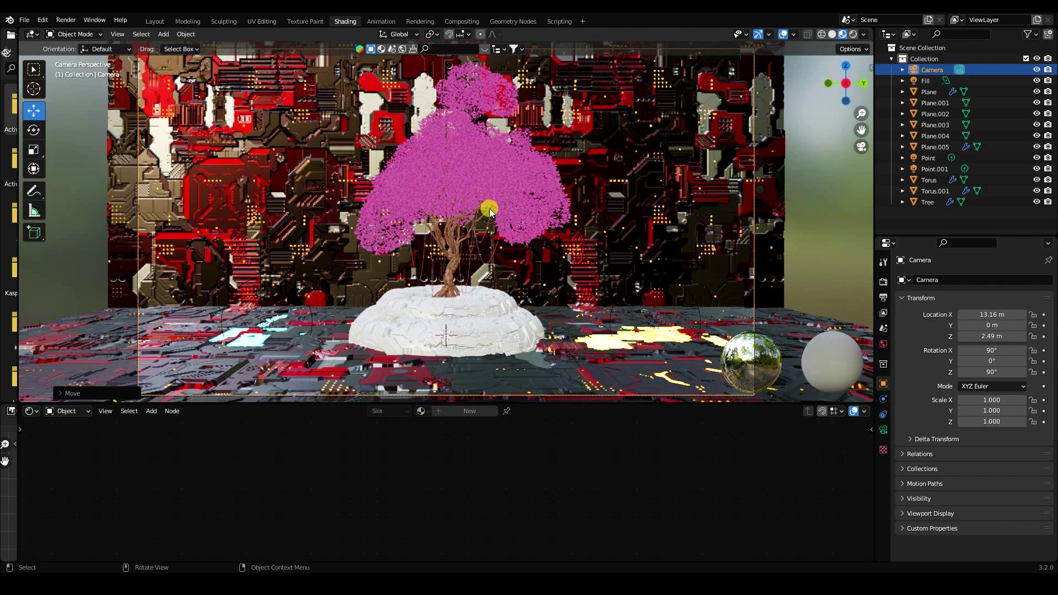
pyautogui.scroll(2, 489, 208)
pyautogui.moveTo(482, 211); pyautogui.dragTo(444, 300, button='middle')
pyautogui.scroll(4, 444, 299)
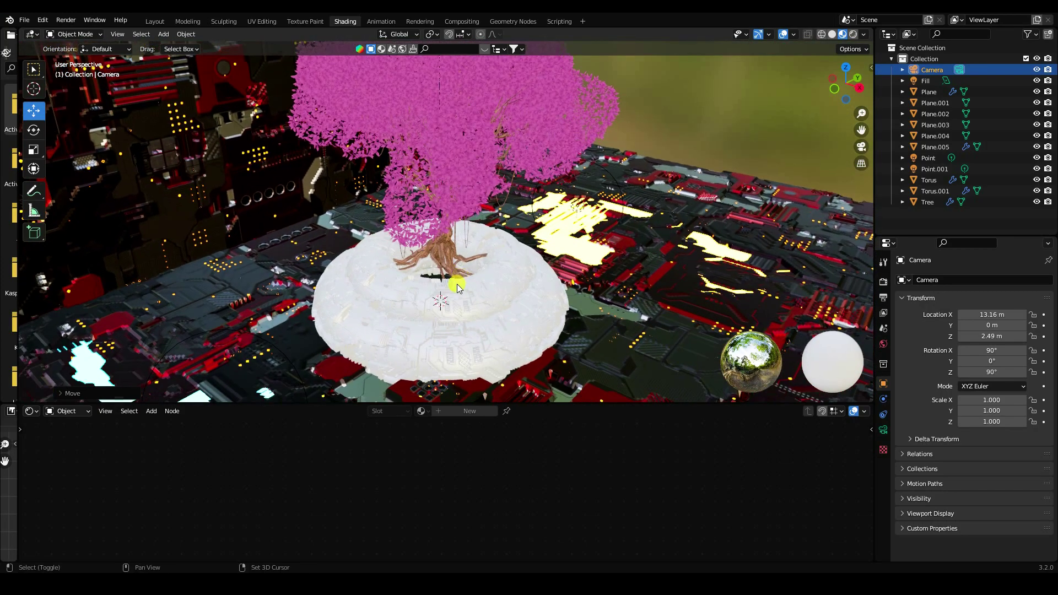
# - Add a point light and place it just above the pedestal beside the tree trunk
pyautogui.click(163, 34)
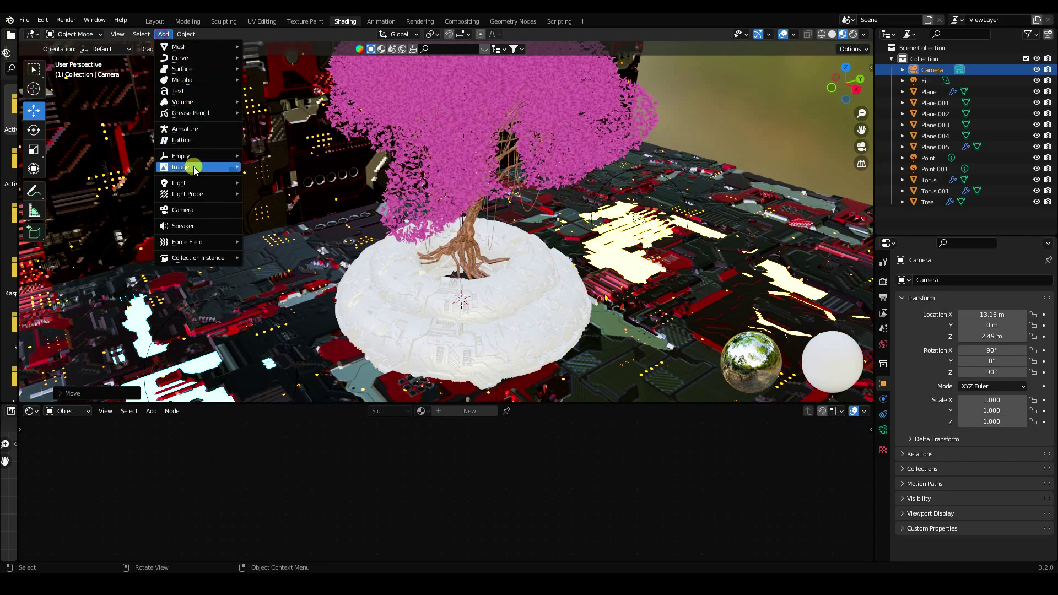
pyautogui.moveTo(182, 182)
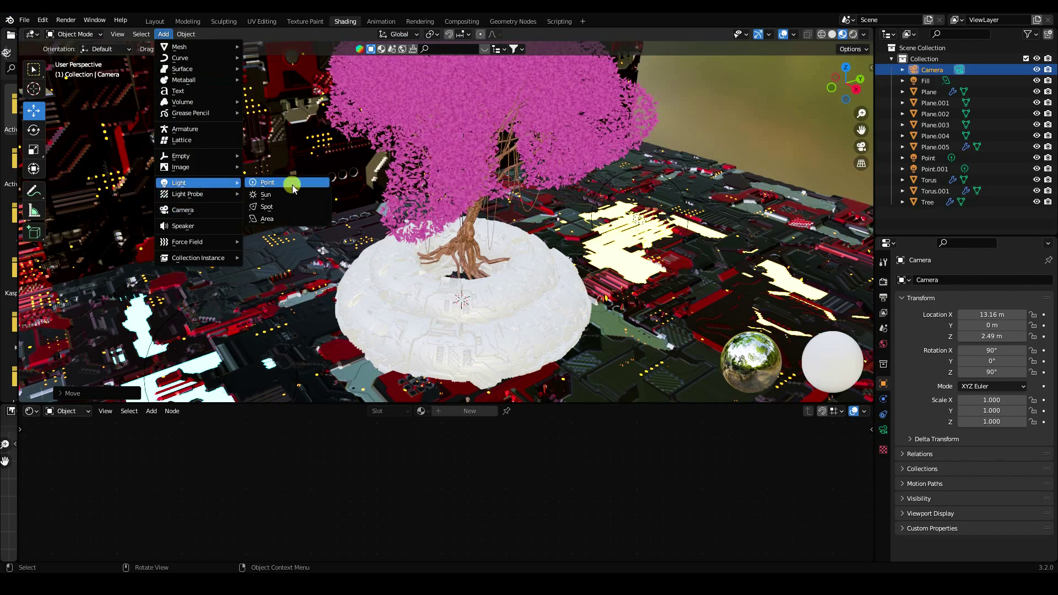
pyautogui.click(291, 183)
pyautogui.moveTo(478, 335); pyautogui.dragTo(509, 285, button='middle')
pyautogui.press('g')
pyautogui.press('z')
pyautogui.click(508, 231)
pyautogui.scroll(2, 508, 243)
pyautogui.press('g')
pyautogui.press('y')
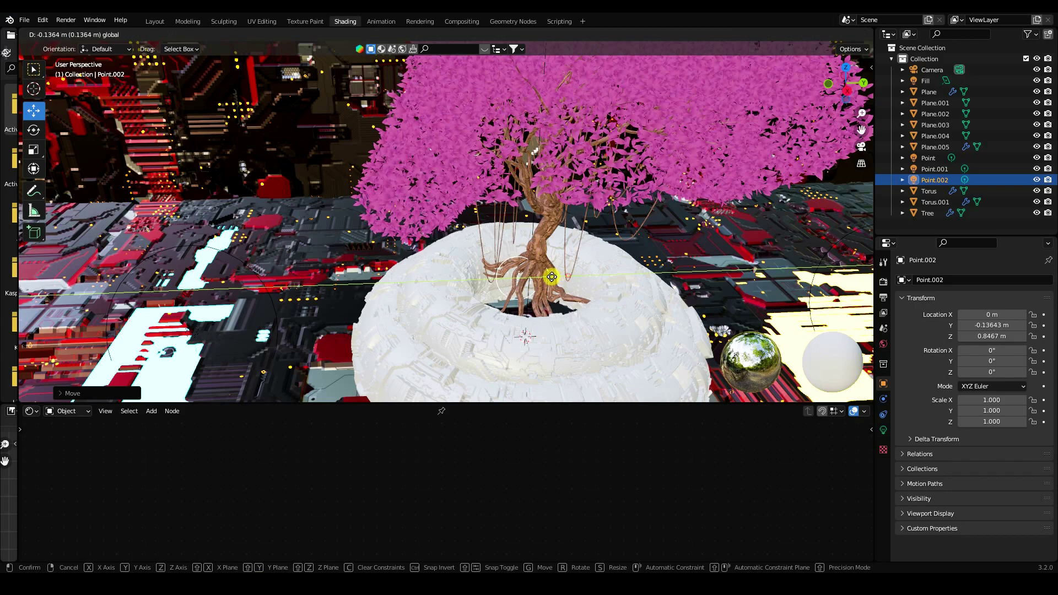
pyautogui.click(554, 275)
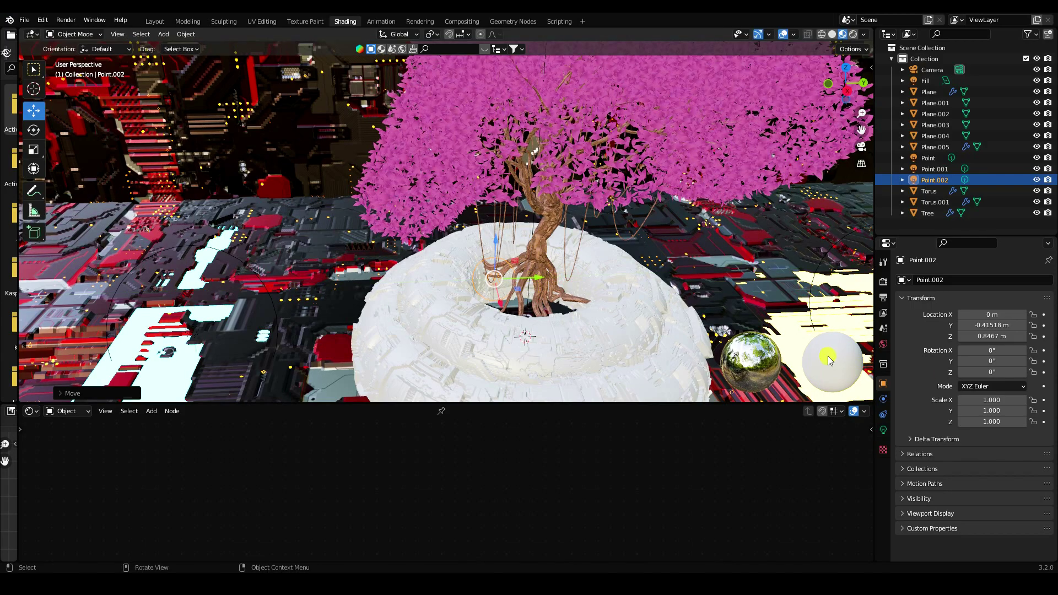
# - Give the light 500 W power and a cyan colour with hue 0.6, saturation 1
pyautogui.click(883, 438)
pyautogui.click(992, 359)
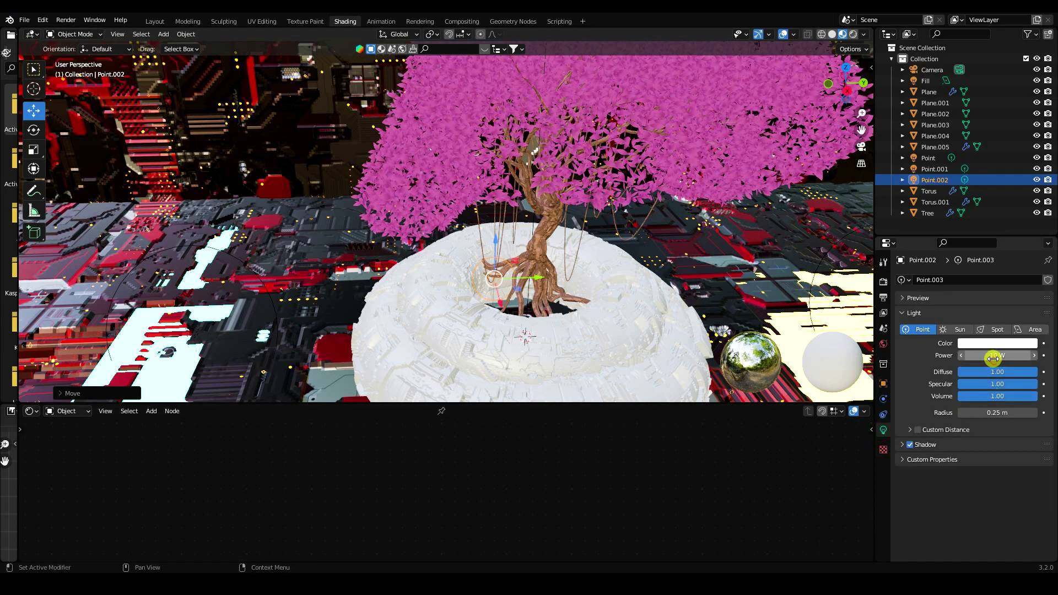
pyautogui.press('Return')
pyautogui.click(996, 343)
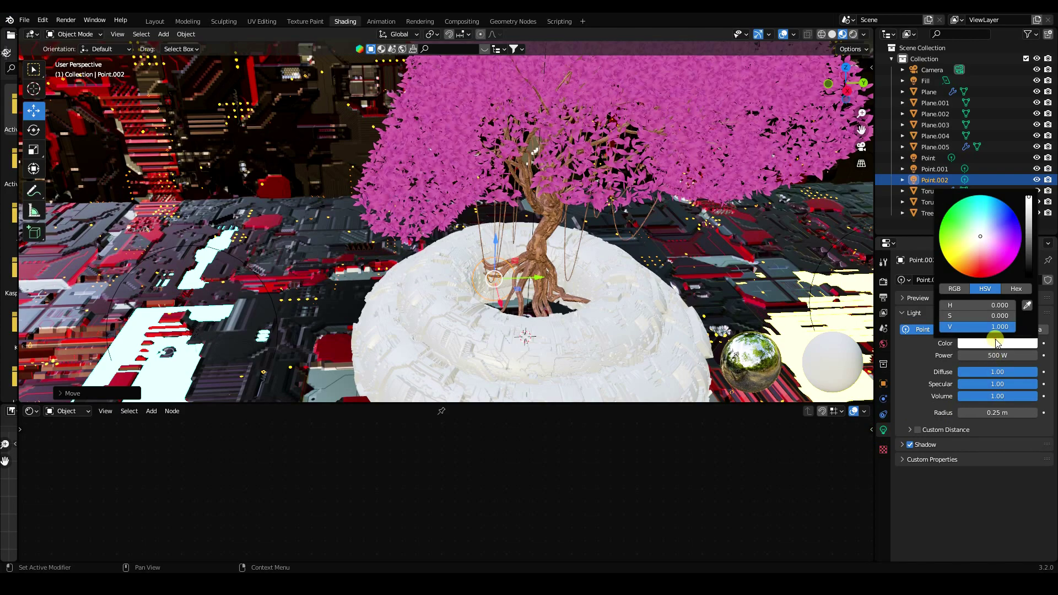
pyautogui.click(969, 306)
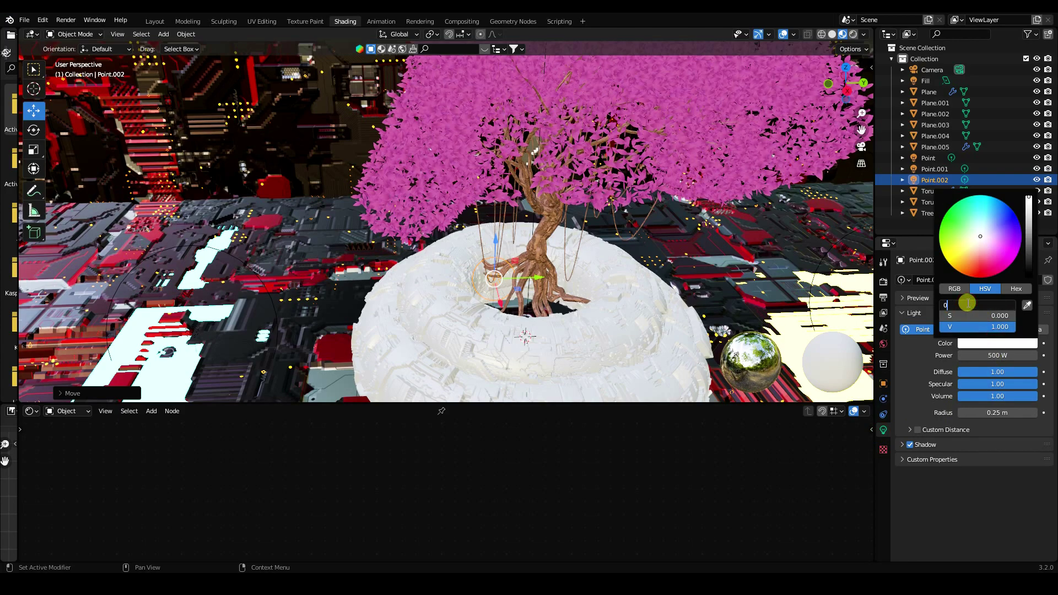
pyautogui.press('Return')
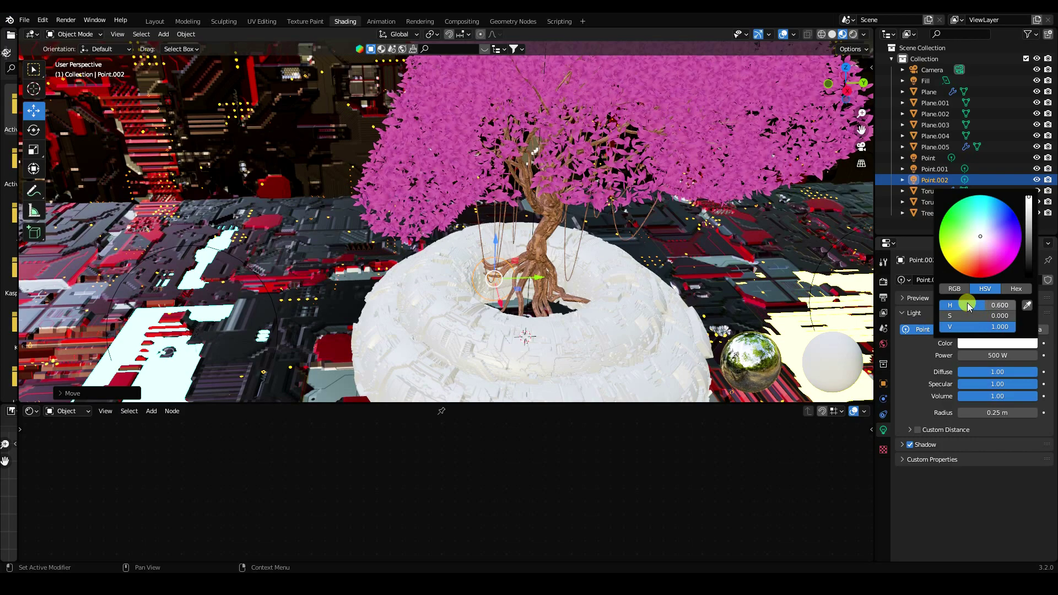
pyautogui.click(966, 314)
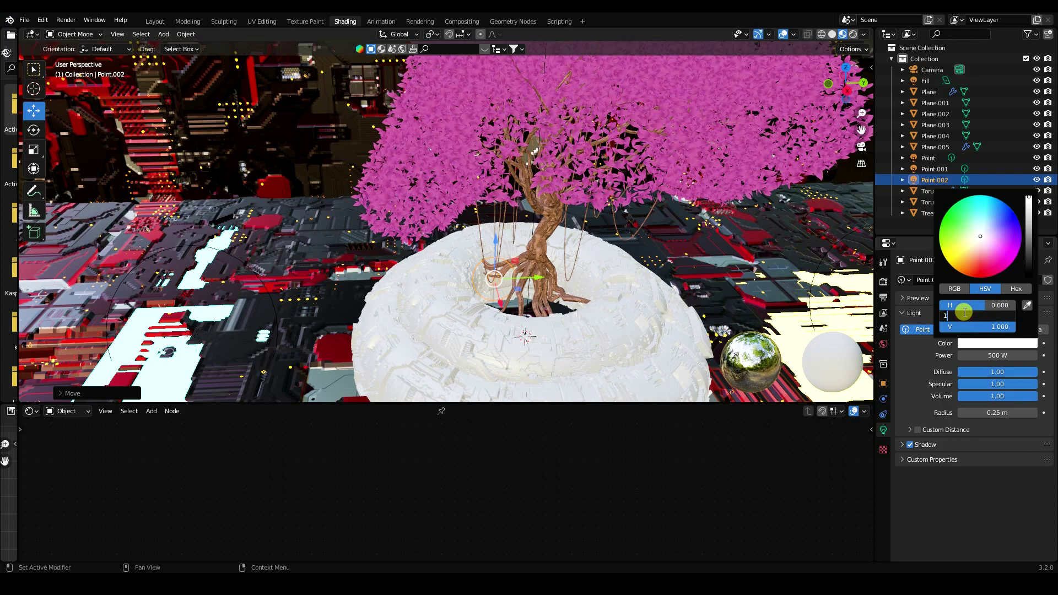
pyautogui.write('1')
pyautogui.press('Return')
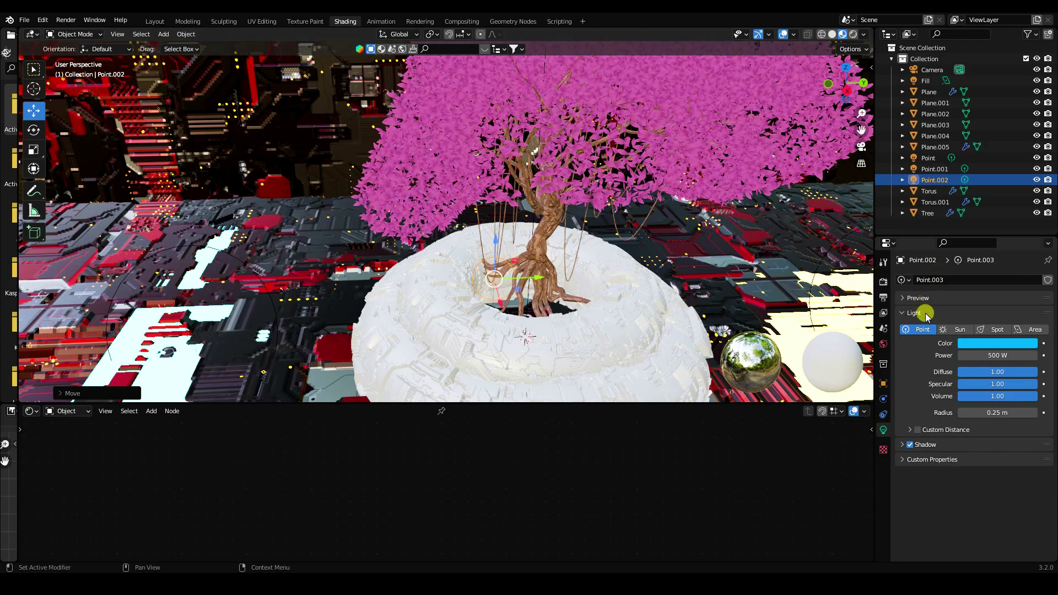
pyautogui.click(934, 177)
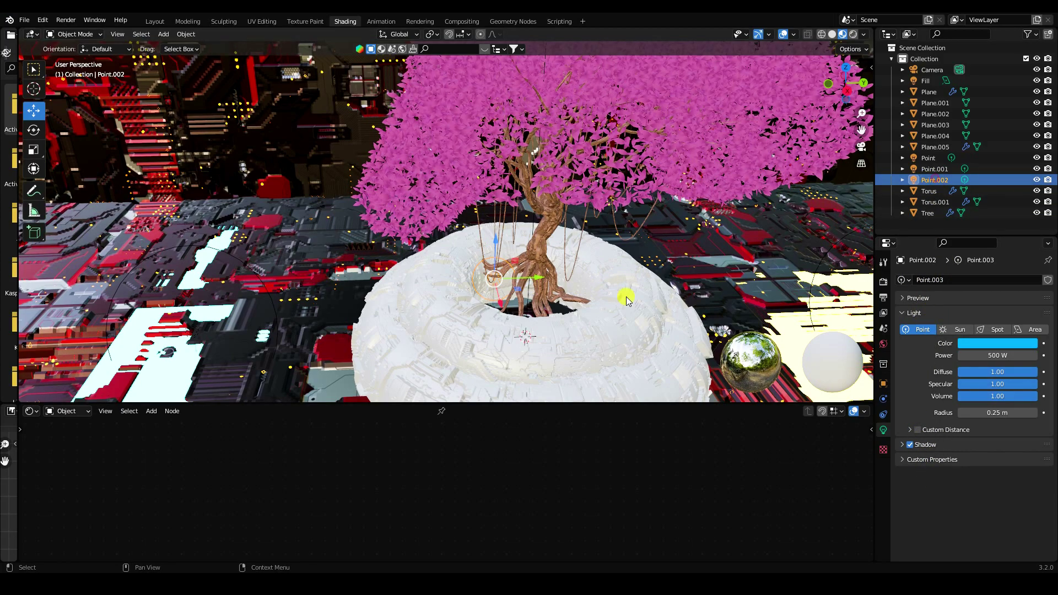
# - Paste the cyan light as Point.003, colour it orange with hue 0.02, and view through the camera
pyautogui.hotkey('ctrl', 'v')
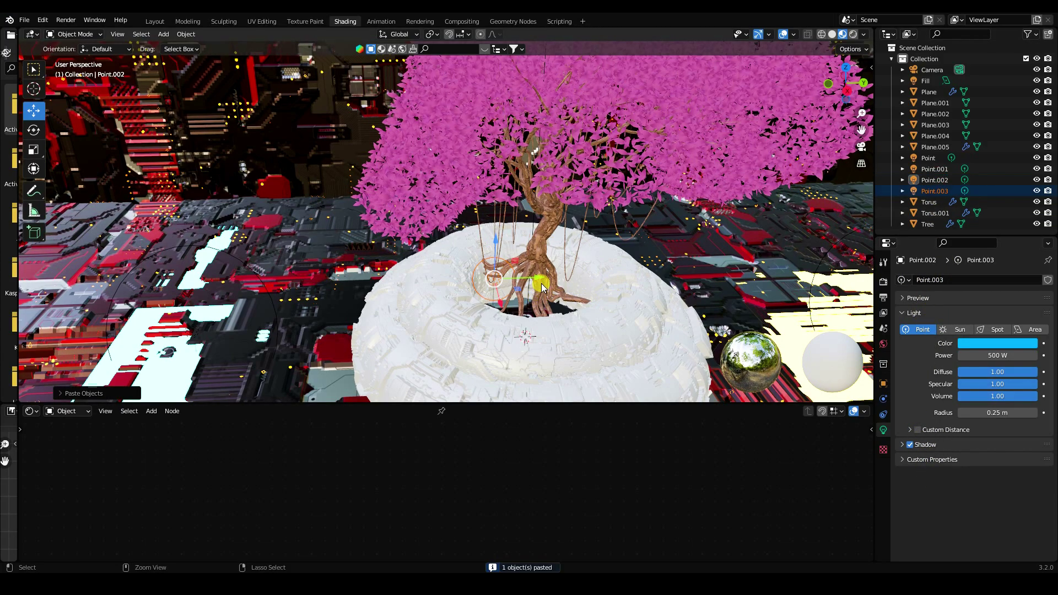
pyautogui.press('g')
pyautogui.press('Escape')
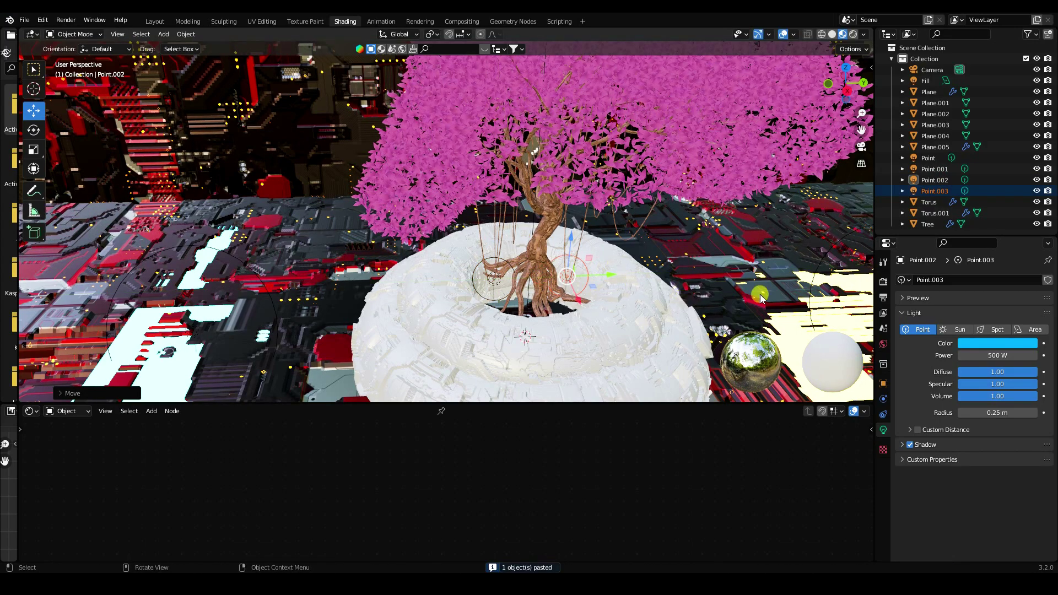
pyautogui.click(936, 194)
pyautogui.click(978, 342)
pyautogui.click(975, 305)
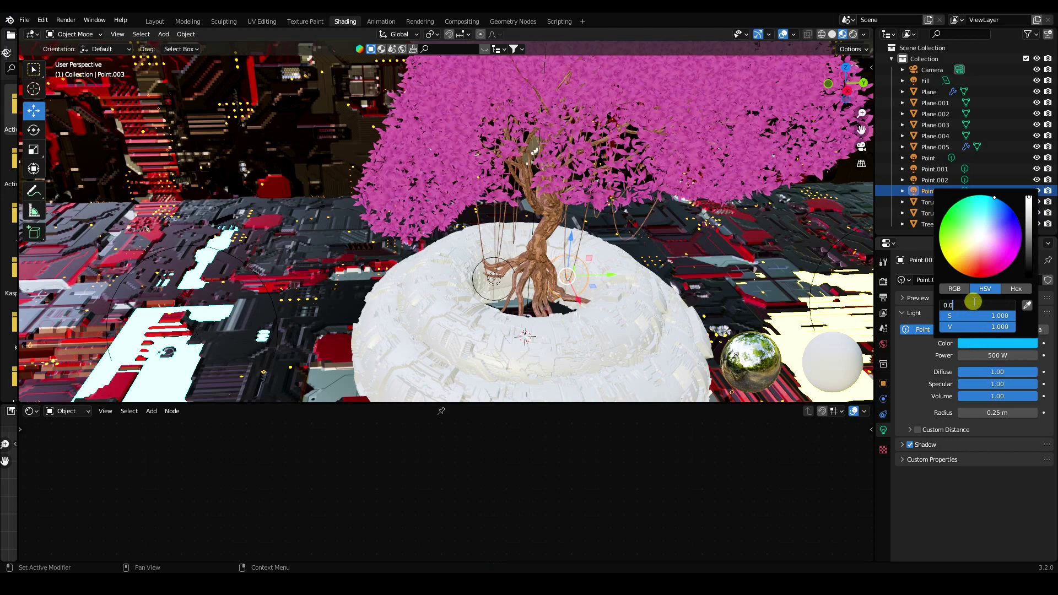
pyautogui.write('0.02')
pyautogui.press('Return')
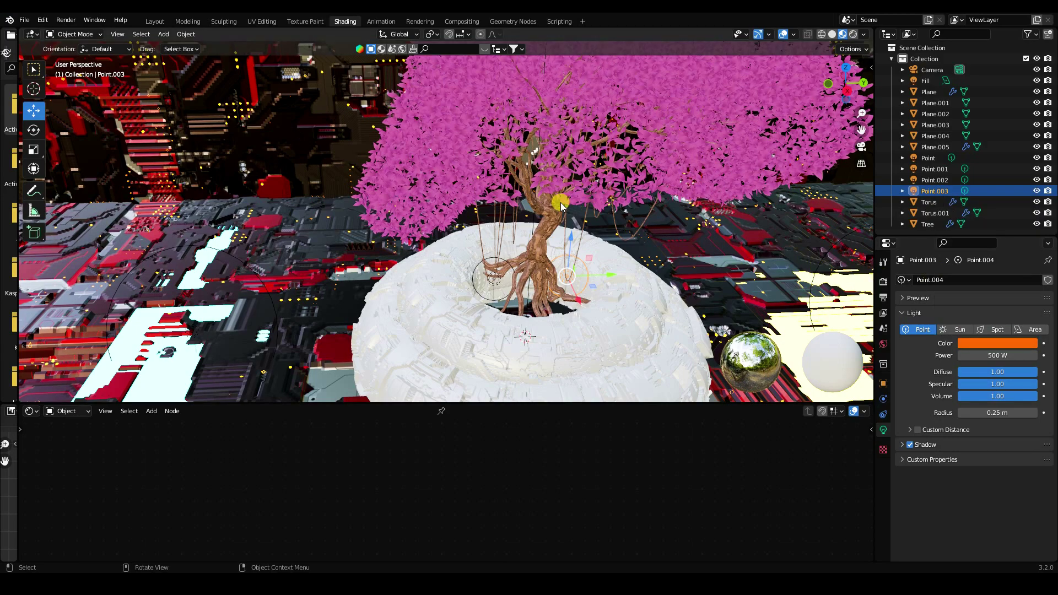
pyautogui.press('KP_0')
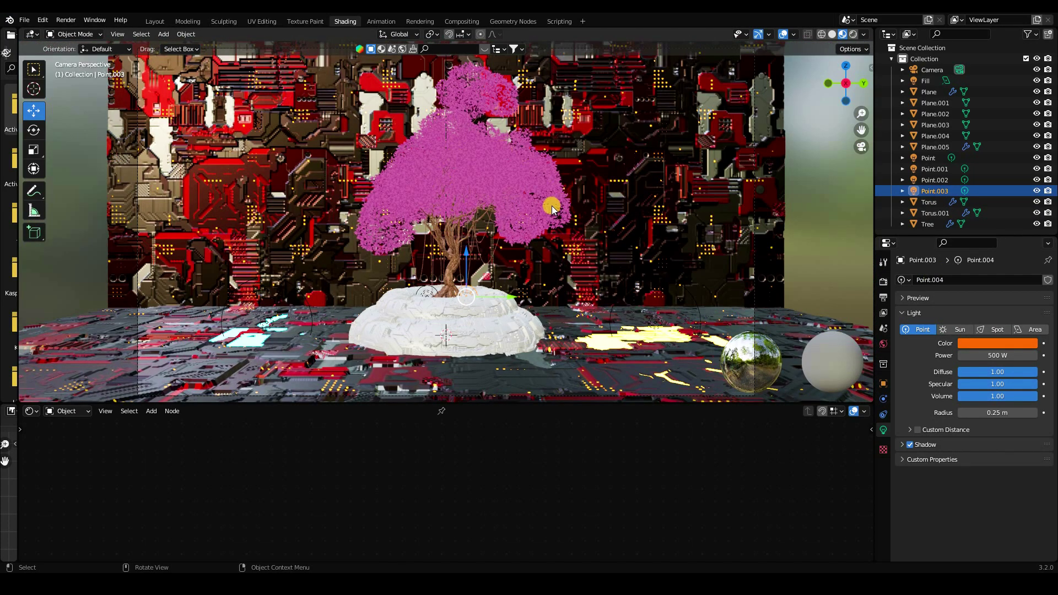
# - Enlarge the 3D view over the shader editor and view the tree from above in Material Preview
pyautogui.click(854, 35)
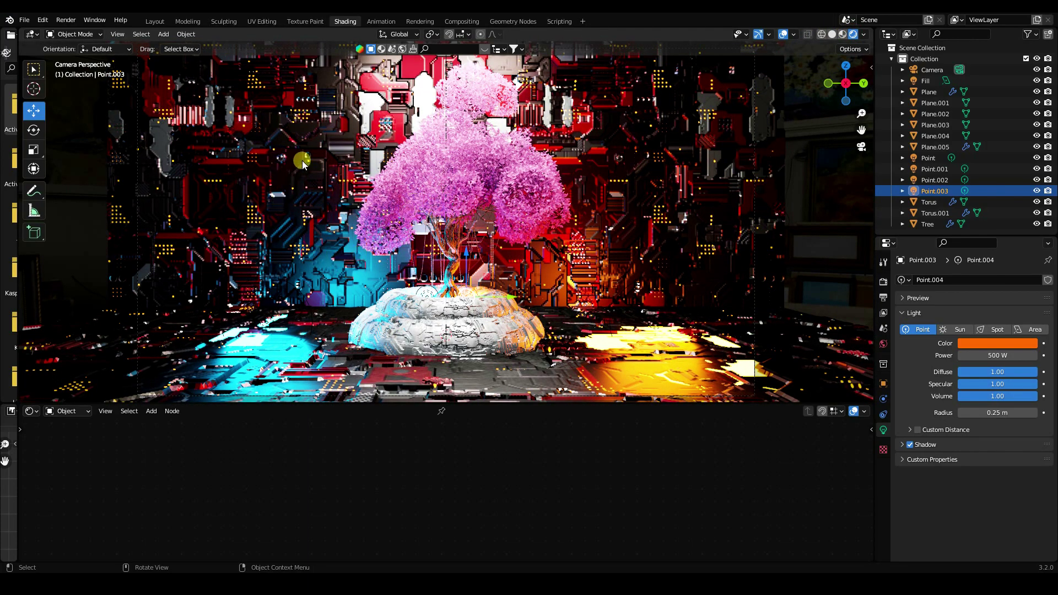
pyautogui.moveTo(366, 405); pyautogui.dragTo(364, 530)
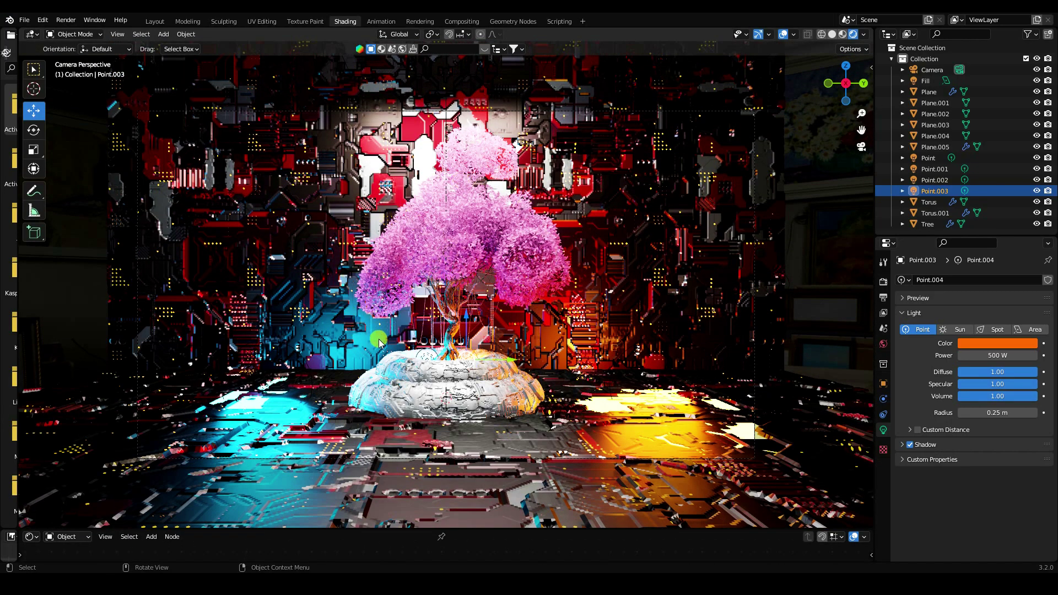
pyautogui.click(842, 34)
pyautogui.scroll(-1, 407, 303)
pyautogui.moveTo(408, 303); pyautogui.dragTo(405, 352, button='middle')
# - Duplicate glowing patches Plane.001 and Plane.002 and place the copies in front of the pedestal
pyautogui.click(259, 396)
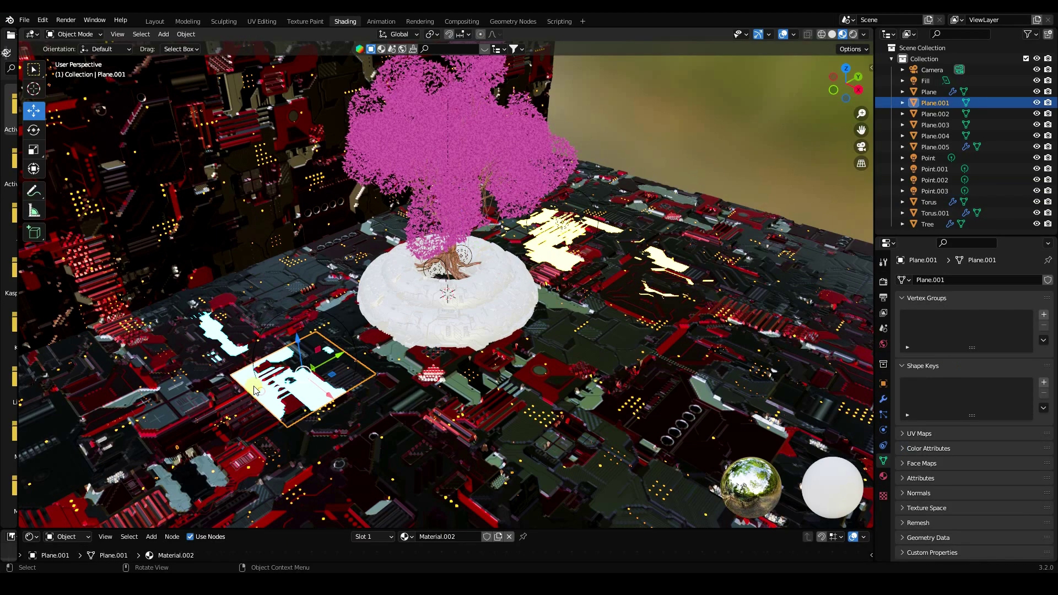
pyautogui.keyDown('shift'); pyautogui.click(225, 346); pyautogui.keyUp('shift')
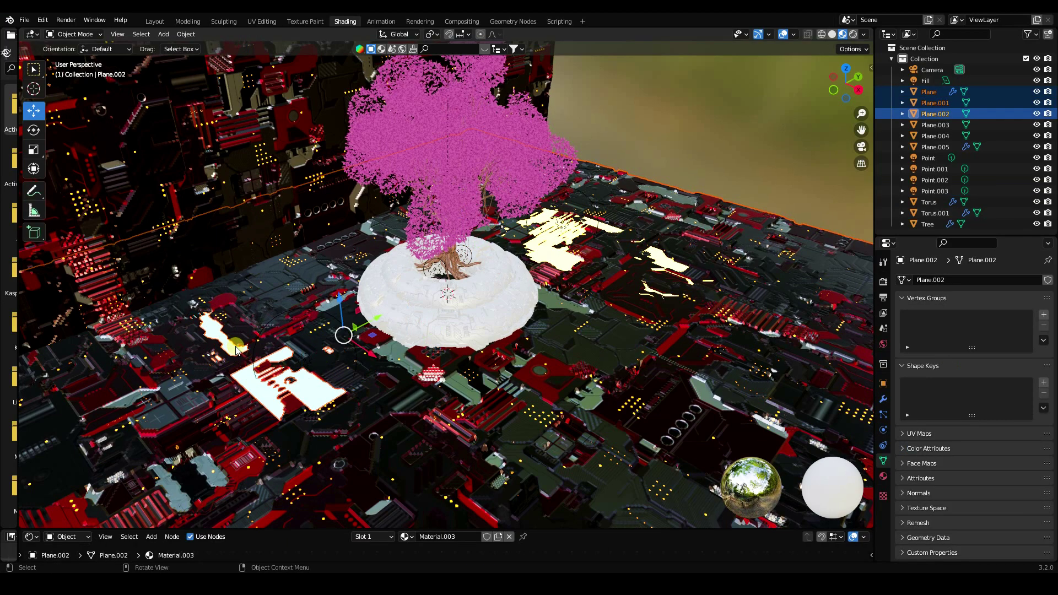
pyautogui.click(236, 350)
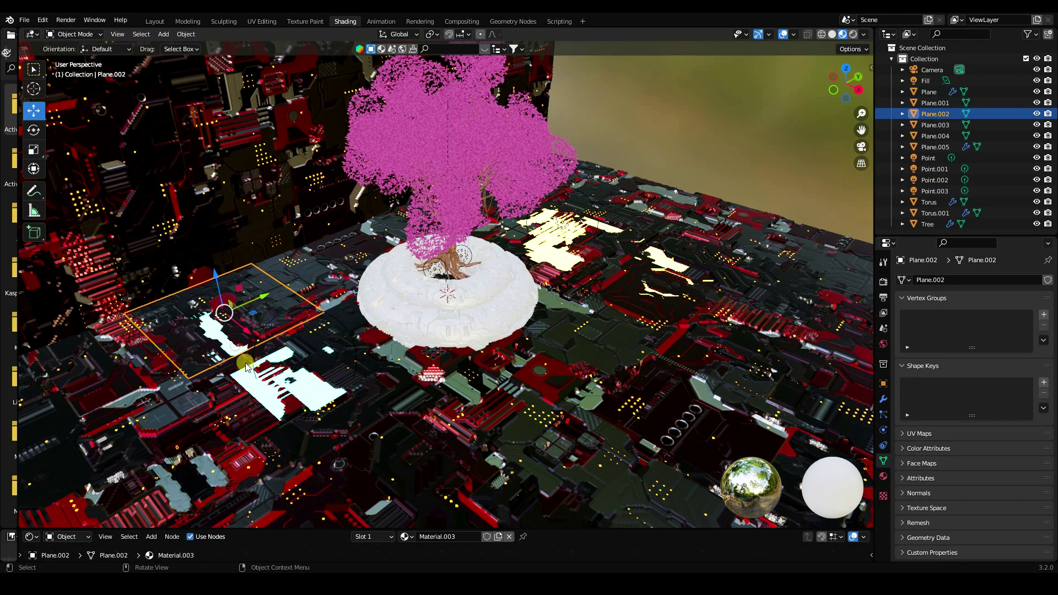
pyautogui.keyDown('shift'); pyautogui.click(267, 397); pyautogui.keyUp('shift')
pyautogui.hotkey('ctrl', 'c')
pyautogui.hotkey('ctrl', 'v')
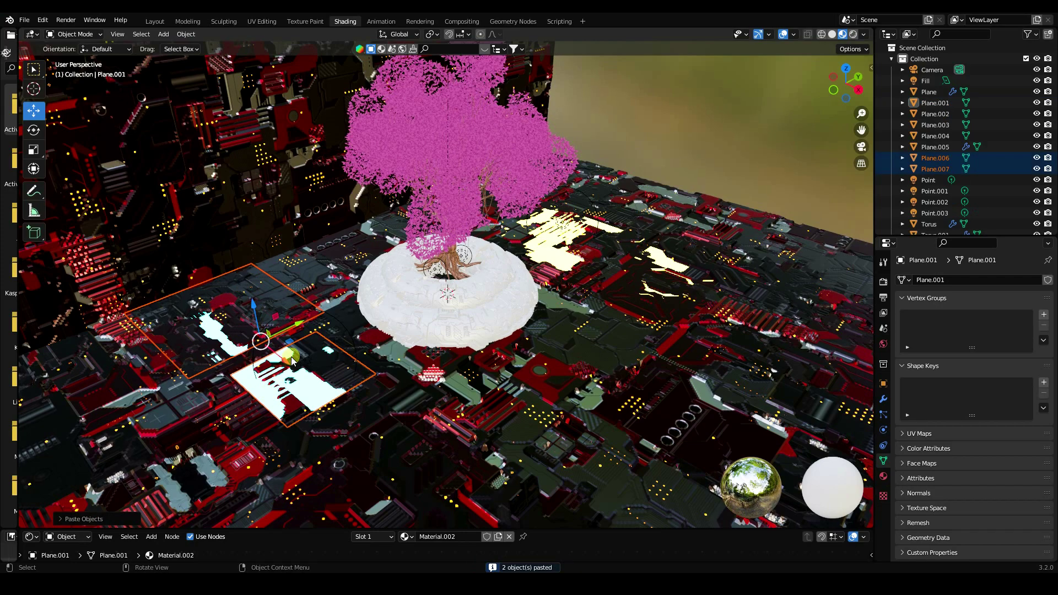
pyautogui.press('g')
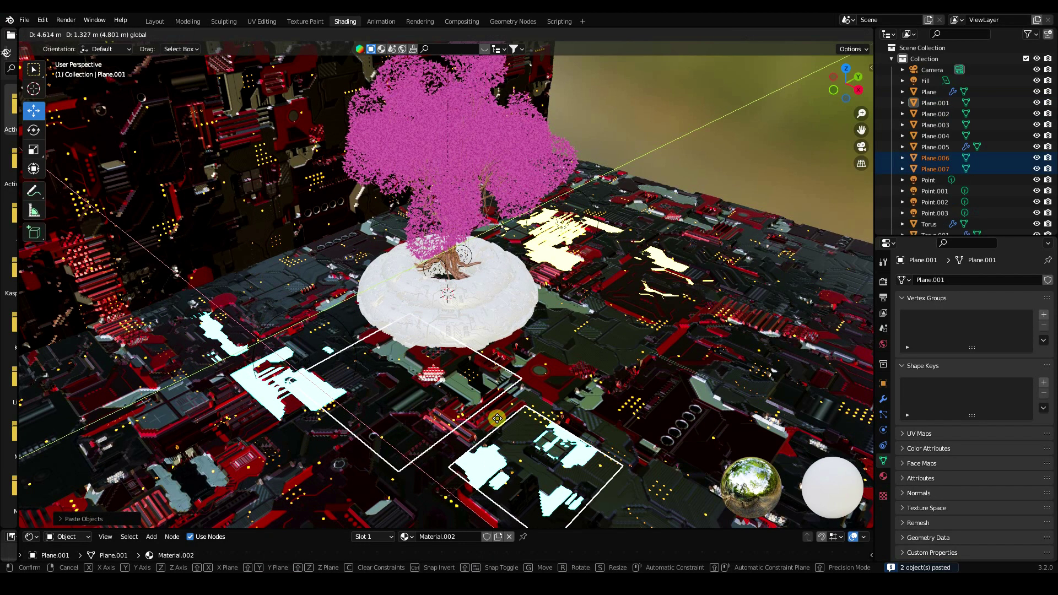
pyautogui.click(496, 416)
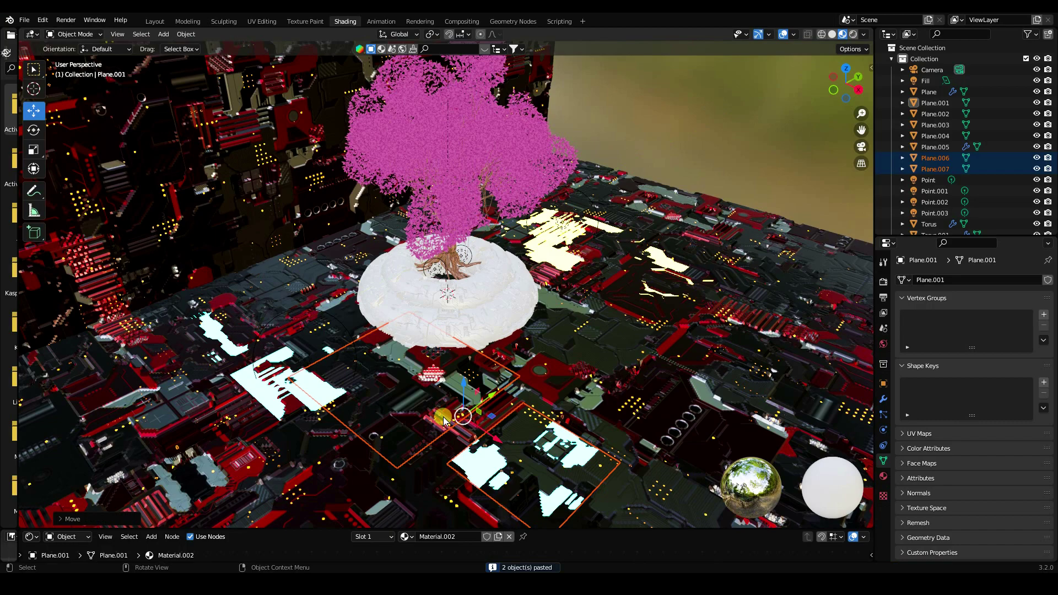
# - Check patches Plane.002 through Plane.005 in the outliner, ending with pasted Plane.006 selected
pyautogui.click(474, 394)
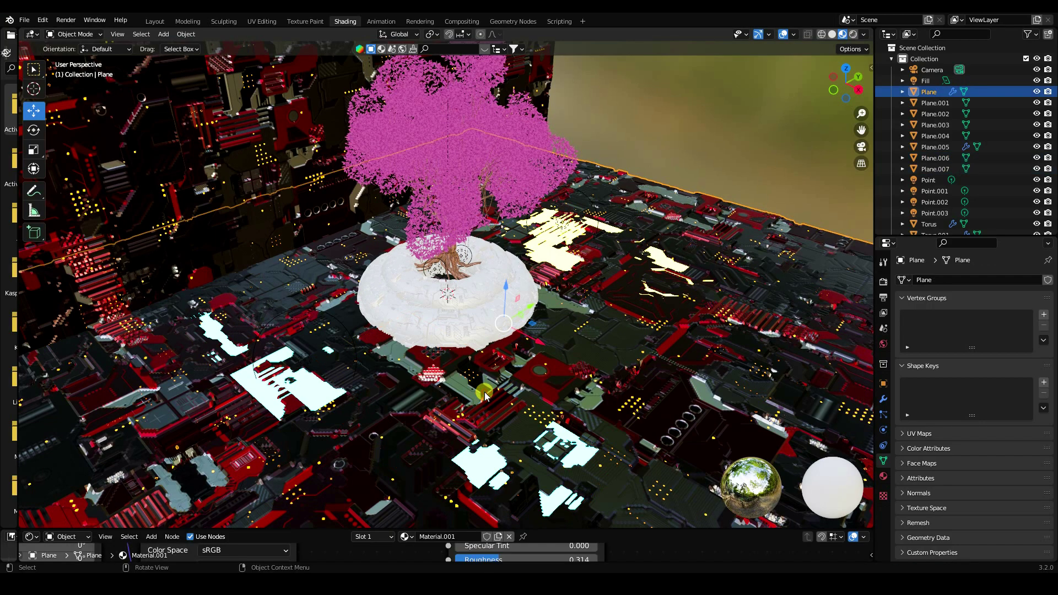
pyautogui.click(934, 114)
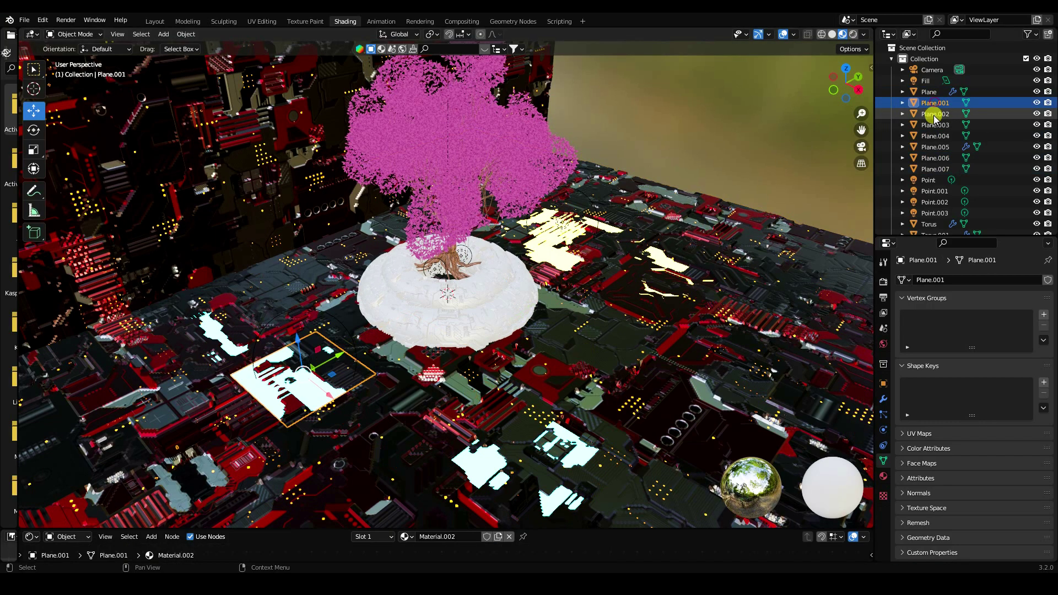
pyautogui.click(934, 125)
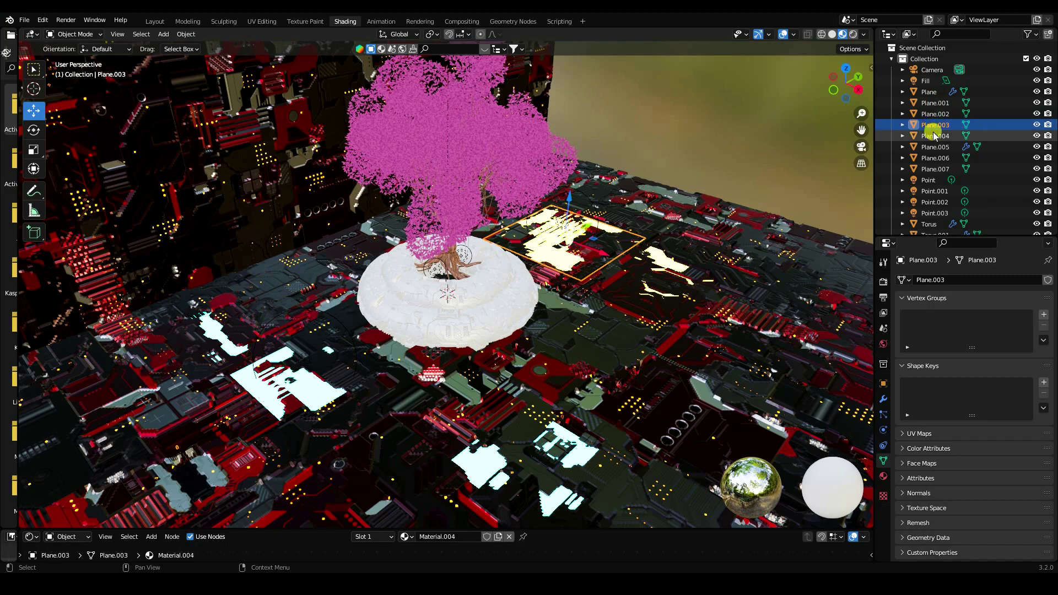
pyautogui.click(934, 135)
pyautogui.click(933, 148)
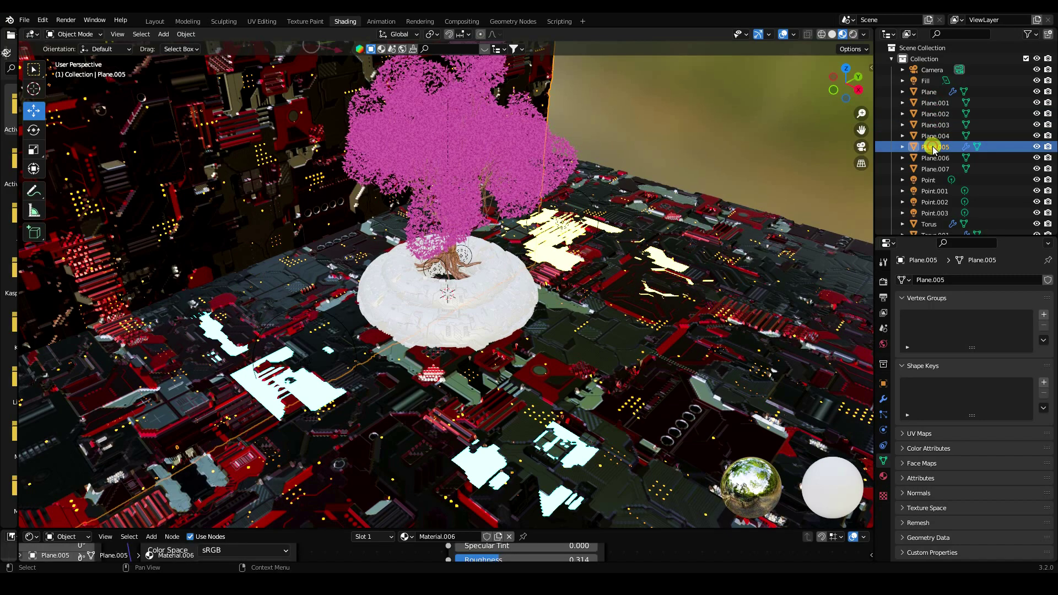
pyautogui.click(934, 159)
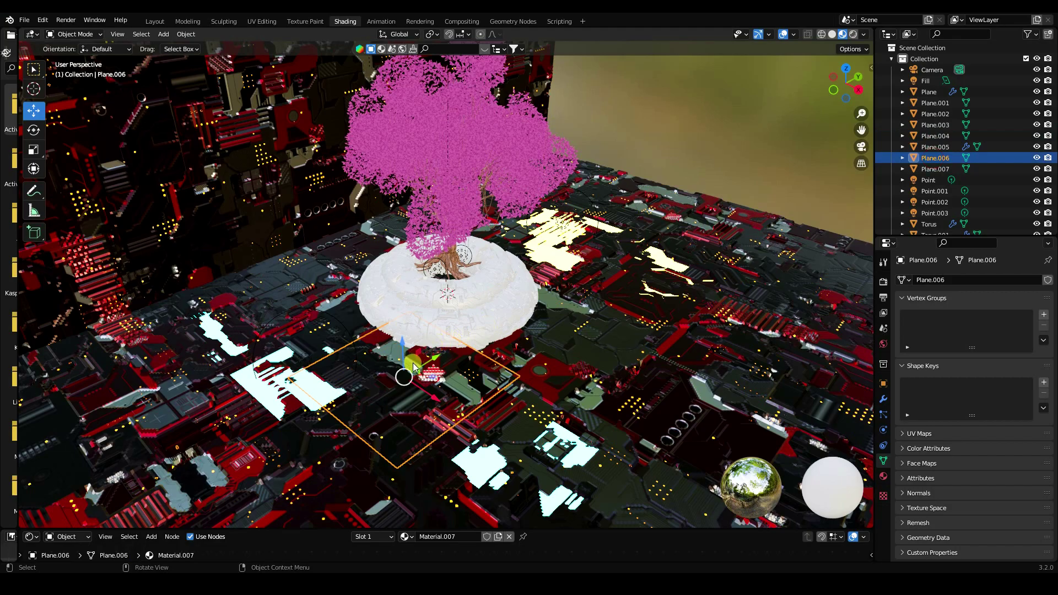
# - Move Plane.006 to the lower-left floor, shrink it, then adjust its position along Y and Z
pyautogui.press('g')
pyautogui.click(335, 381)
pyautogui.moveTo(335, 382)
pyautogui.mouseDown(button='middle')
pyautogui.moveTo(343, 326)
pyautogui.moveTo(319, 381)
pyautogui.mouseUp(button='middle')
pyautogui.press('s')
pyautogui.click(330, 318)
pyautogui.press('g')
pyautogui.press('y')
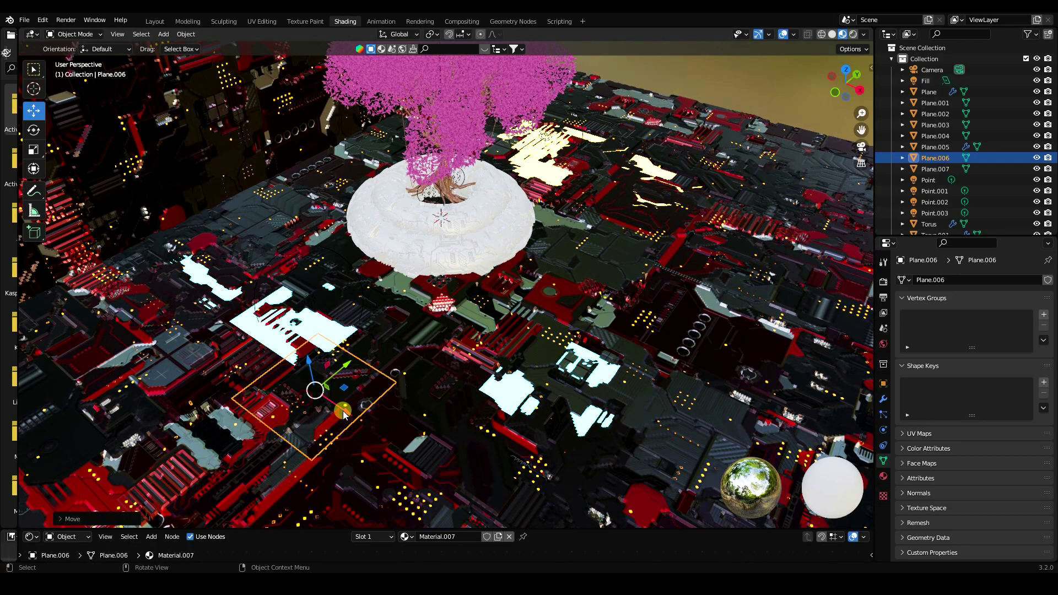
pyautogui.click(383, 411)
pyautogui.press('g')
pyautogui.press('z')
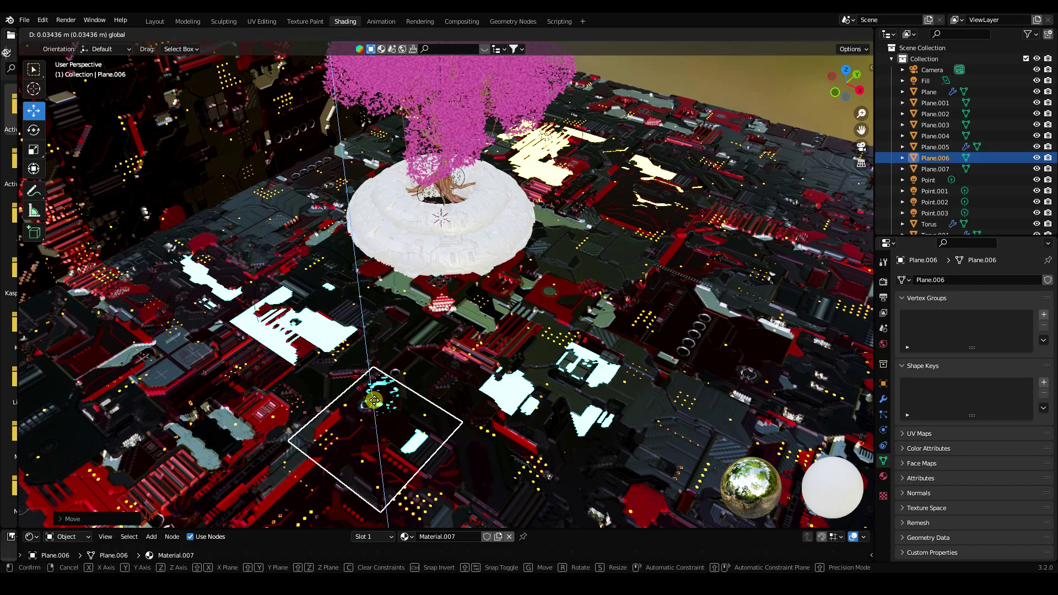
pyautogui.click(374, 400)
pyautogui.moveTo(438, 405); pyautogui.dragTo(419, 380, button='middle')
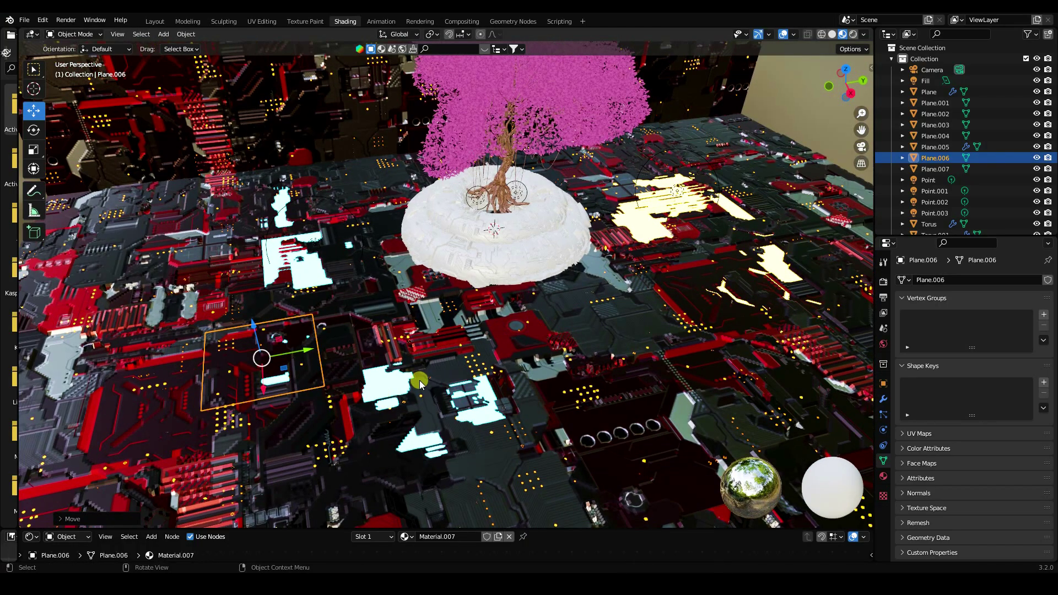
# - Copy patch Plane.004 and move the new copy, Plane.008, to another floor spot
pyautogui.click(774, 275)
pyautogui.keyDown('shift'); pyautogui.moveTo(774, 275); pyautogui.dragTo(510, 264, button='middle'); pyautogui.keyUp('shift')
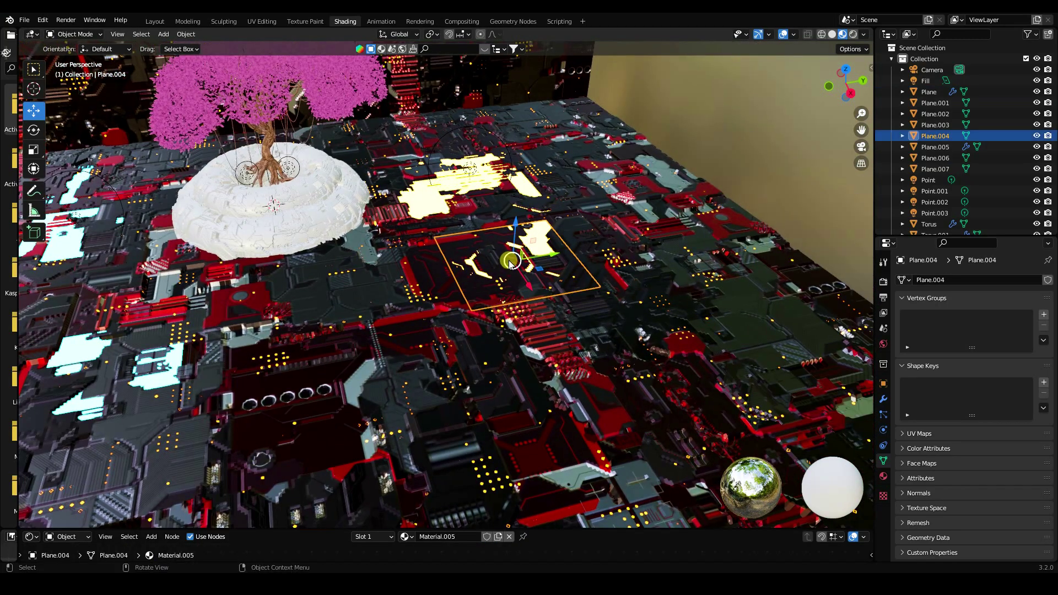
pyautogui.hotkey('ctrl', 'c')
pyautogui.hotkey('ctrl', 'v')
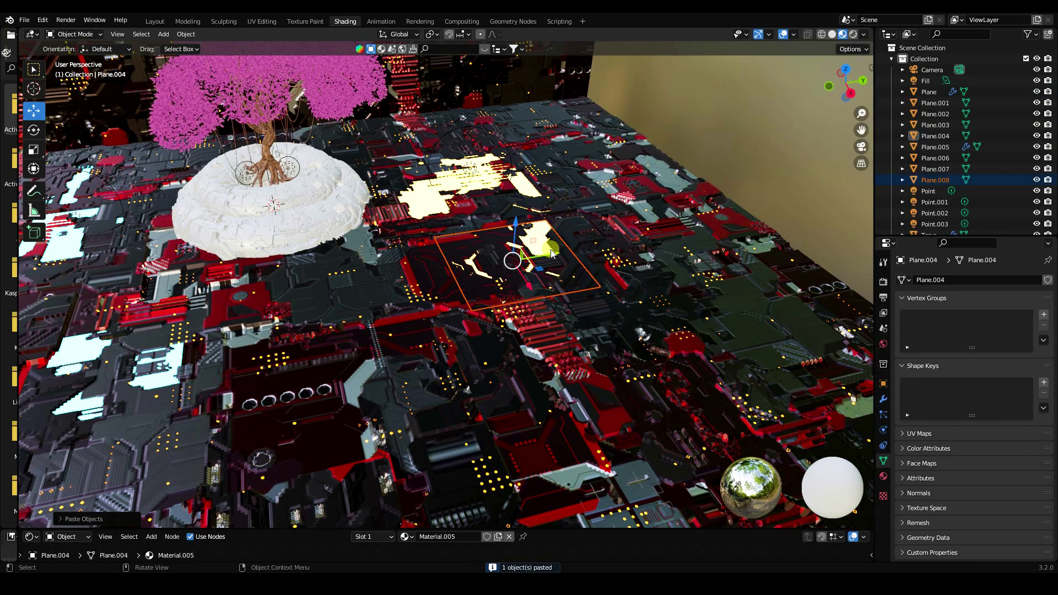
pyautogui.press('g')
pyautogui.click(392, 310)
pyautogui.moveTo(392, 309); pyautogui.dragTo(418, 388)
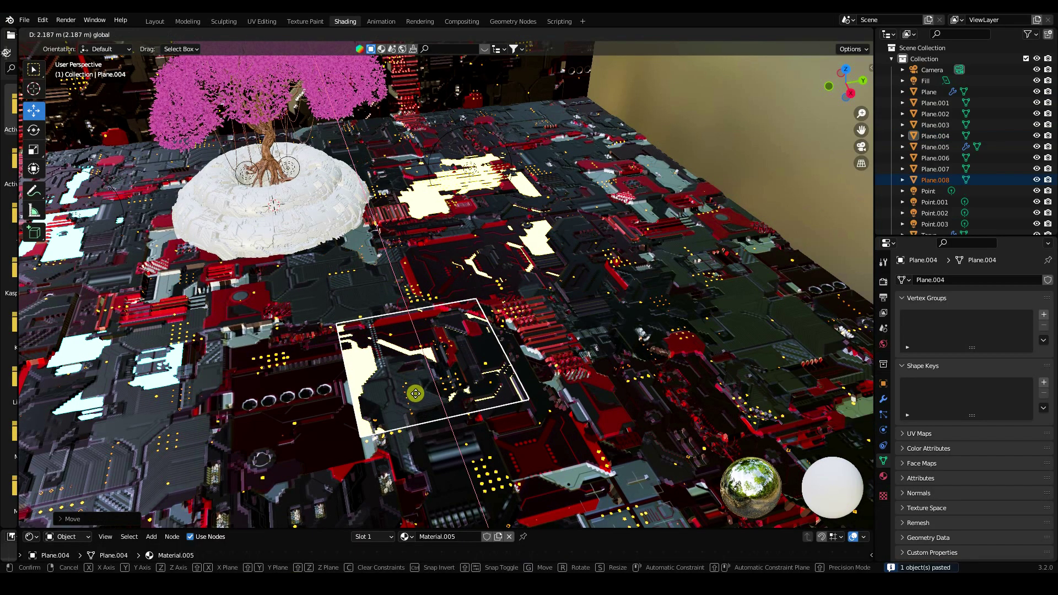
# - View the scene through the camera in Rendered shading and show the Eevee Render Properties
pyautogui.press('KP_0')
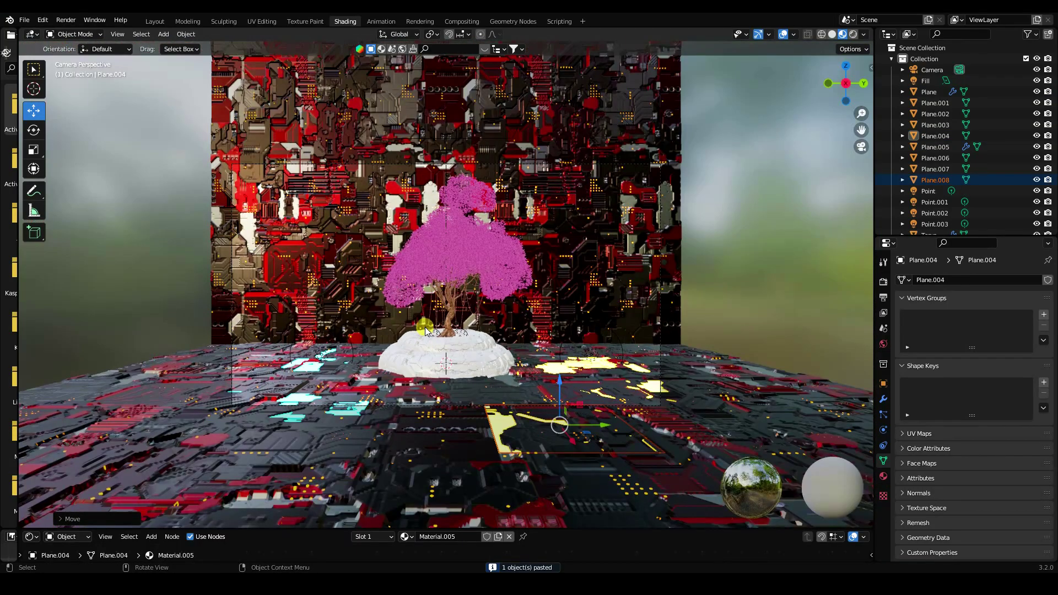
pyautogui.click(853, 35)
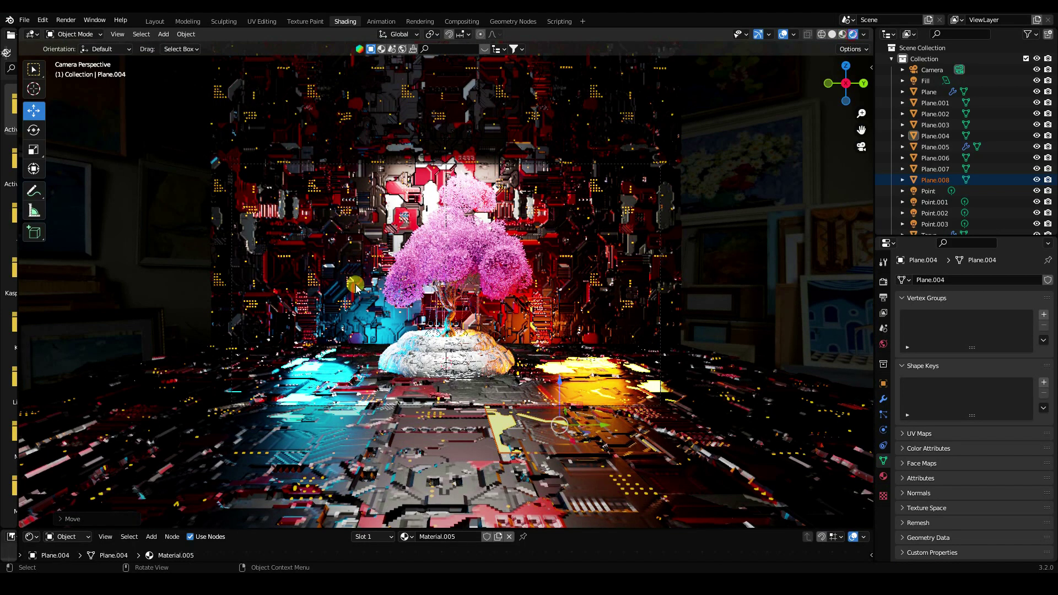
pyautogui.scroll(3, 422, 267)
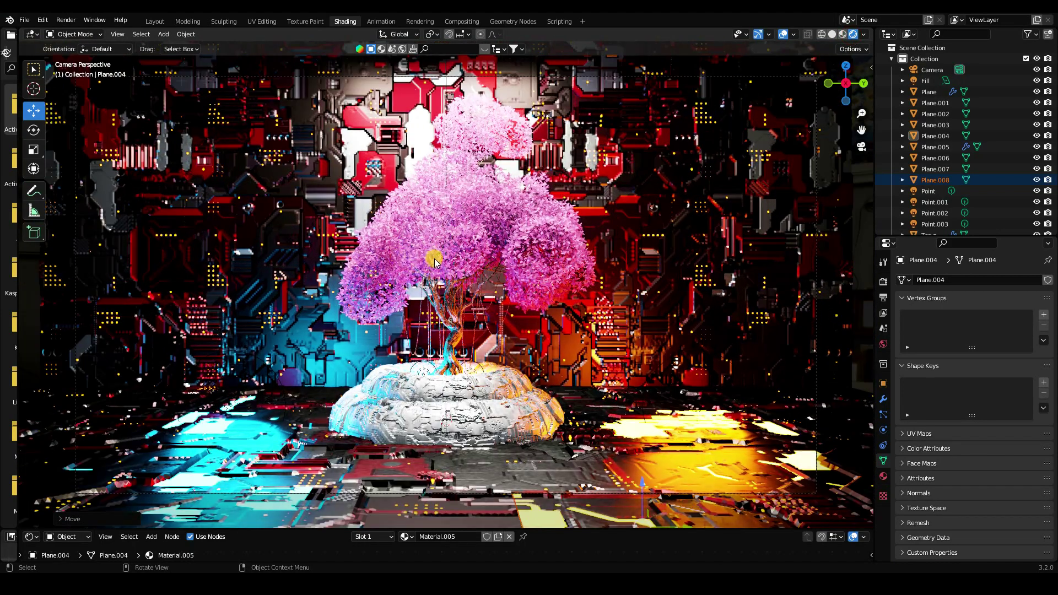
pyautogui.click(884, 283)
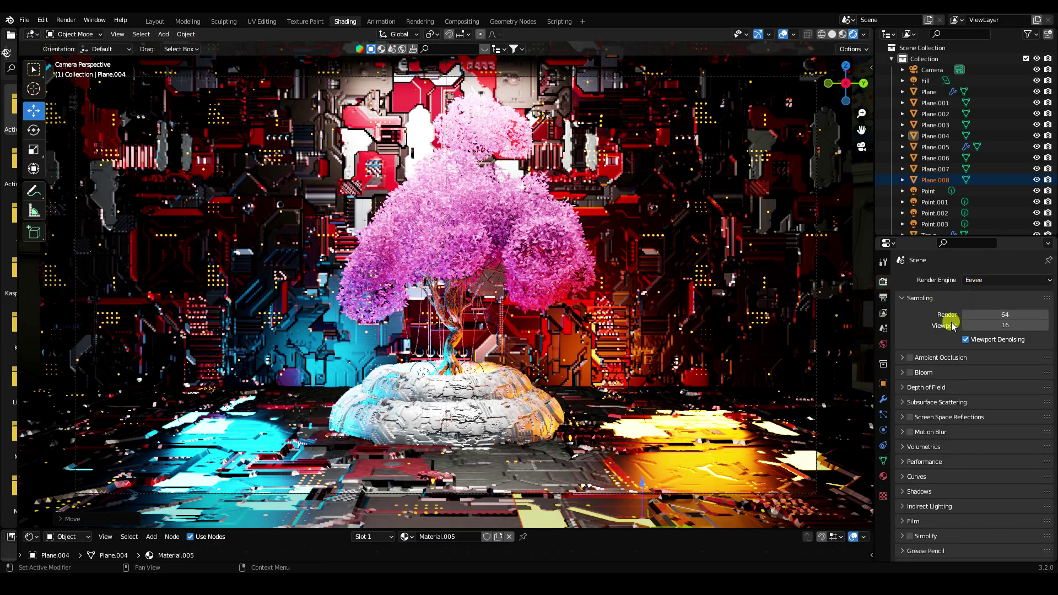
# - Raise Eevee render samples to 128 and enable Ambient Occlusion, Bloom and Screen Space Reflections
pyautogui.click(1001, 316)
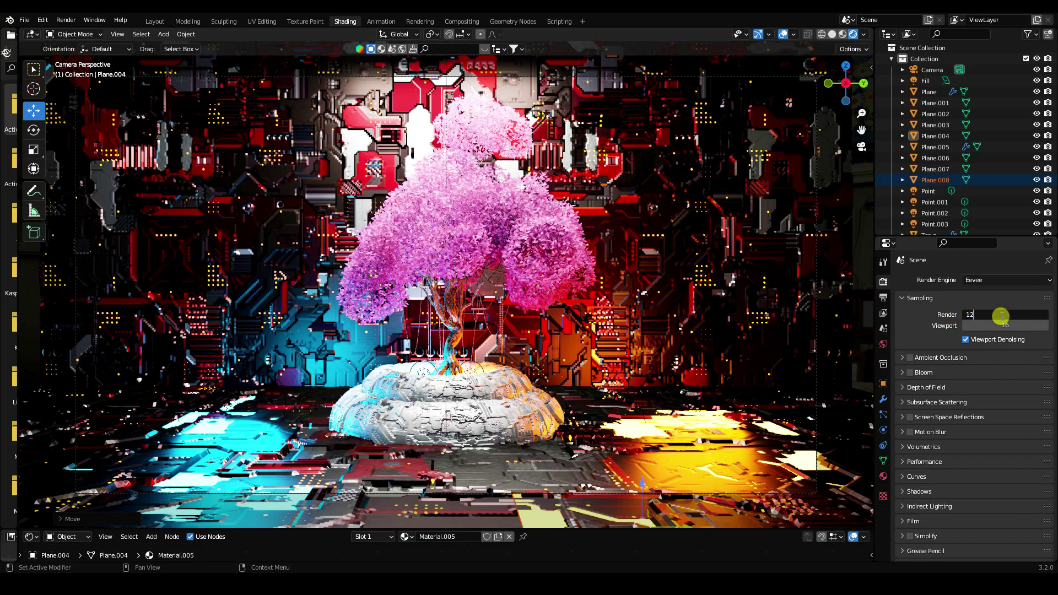
pyautogui.press('Return')
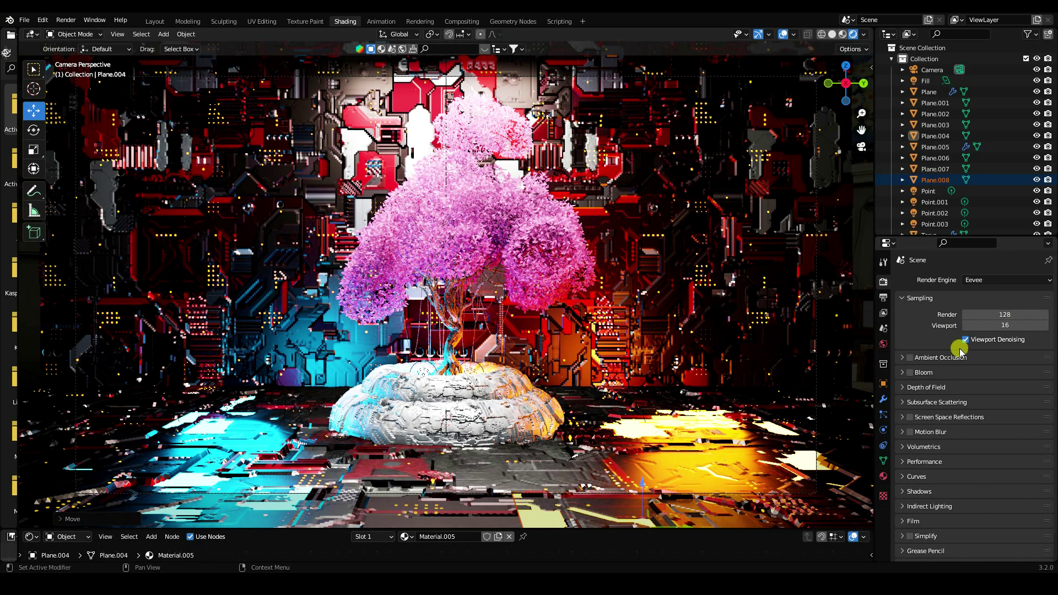
pyautogui.click(909, 358)
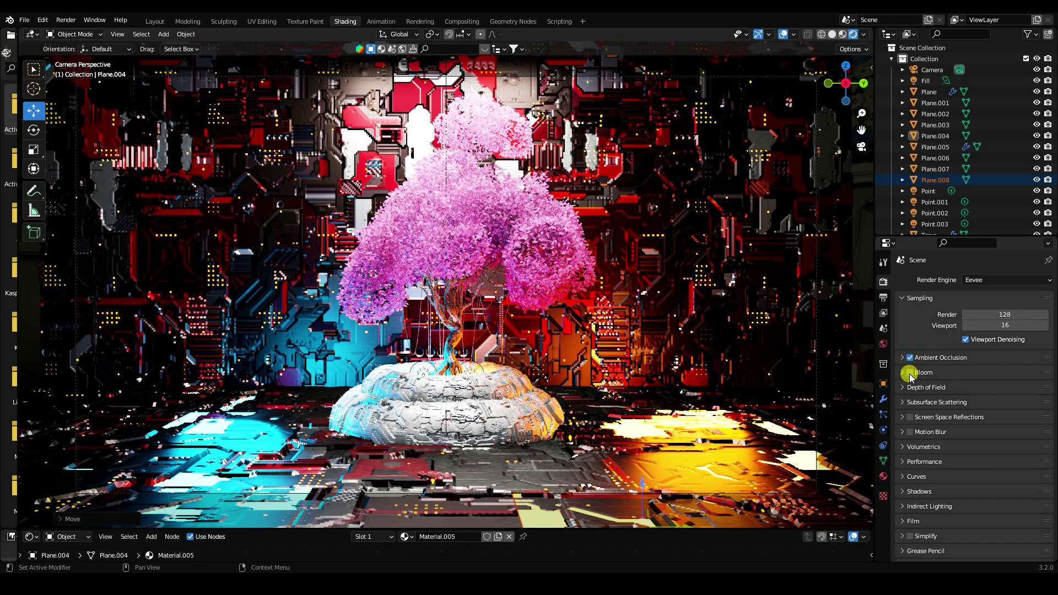
pyautogui.click(910, 373)
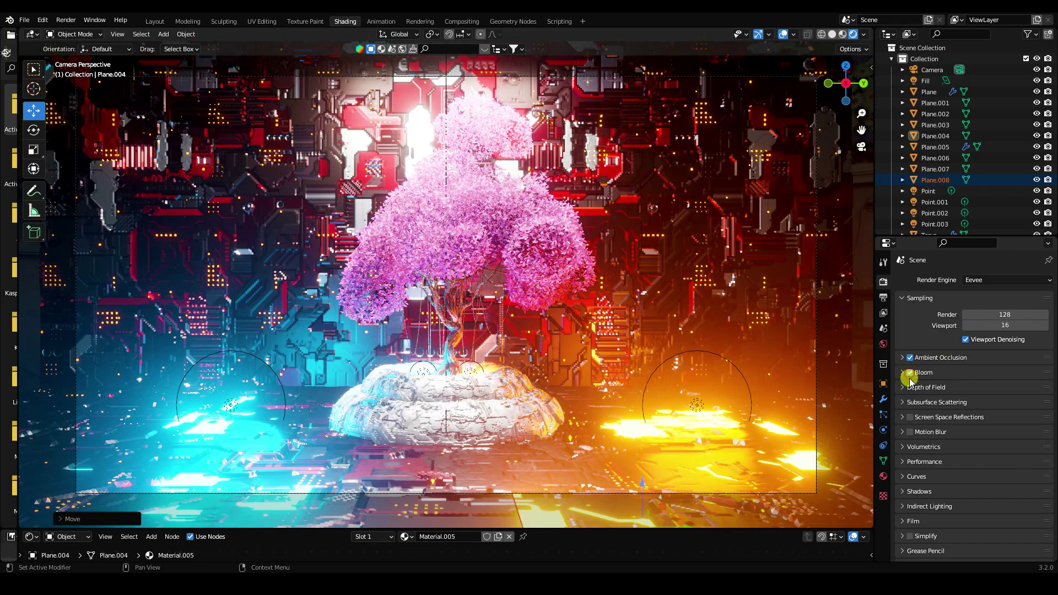
pyautogui.click(910, 417)
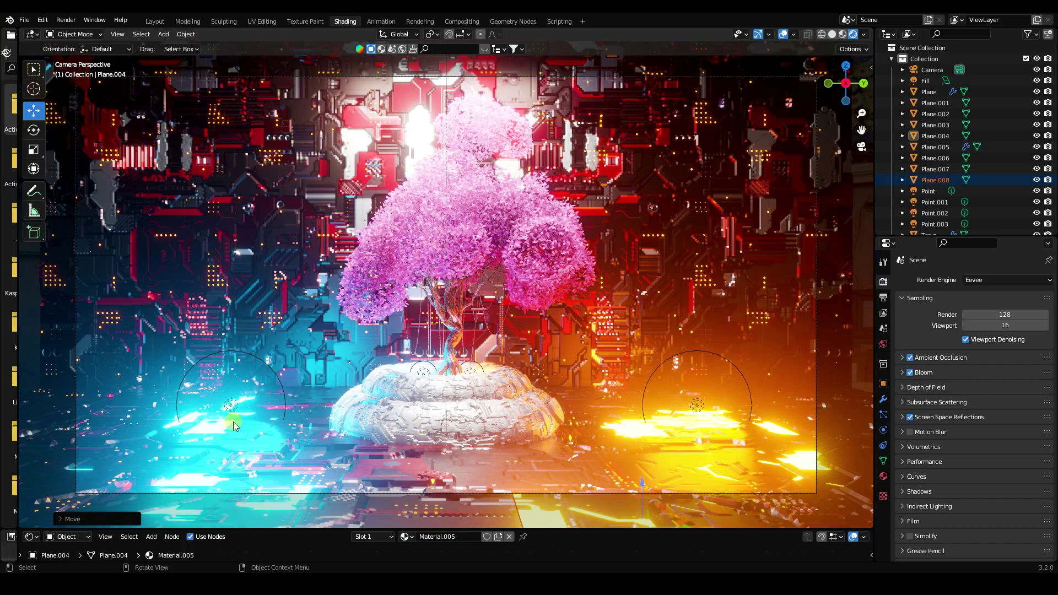
# - Lower the Bloom intensity in Render Properties from 0.05 to 0.04
pyautogui.click(904, 373)
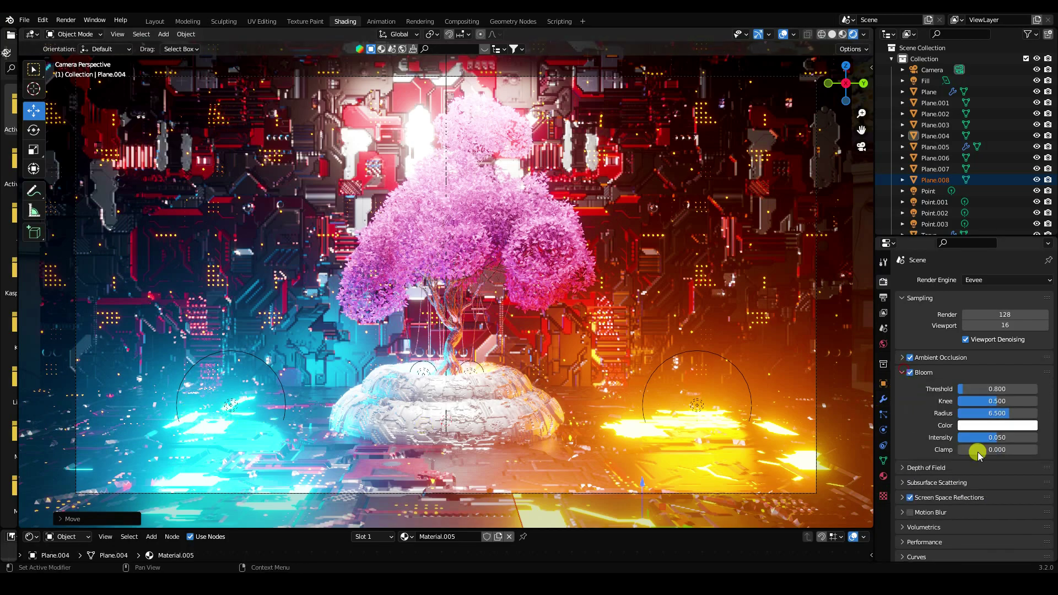
pyautogui.click(910, 377)
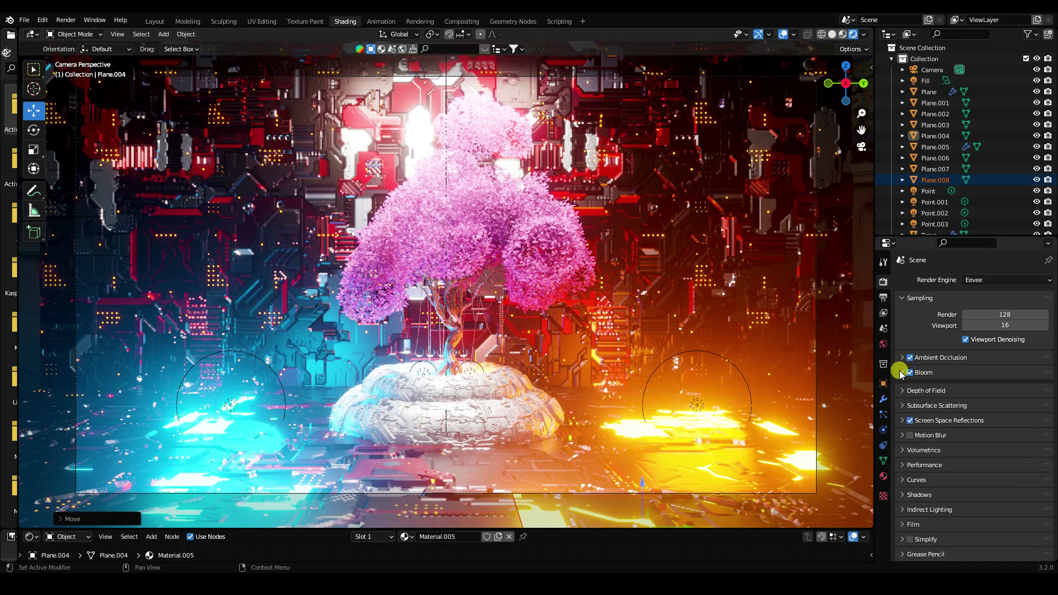
pyautogui.click(902, 372)
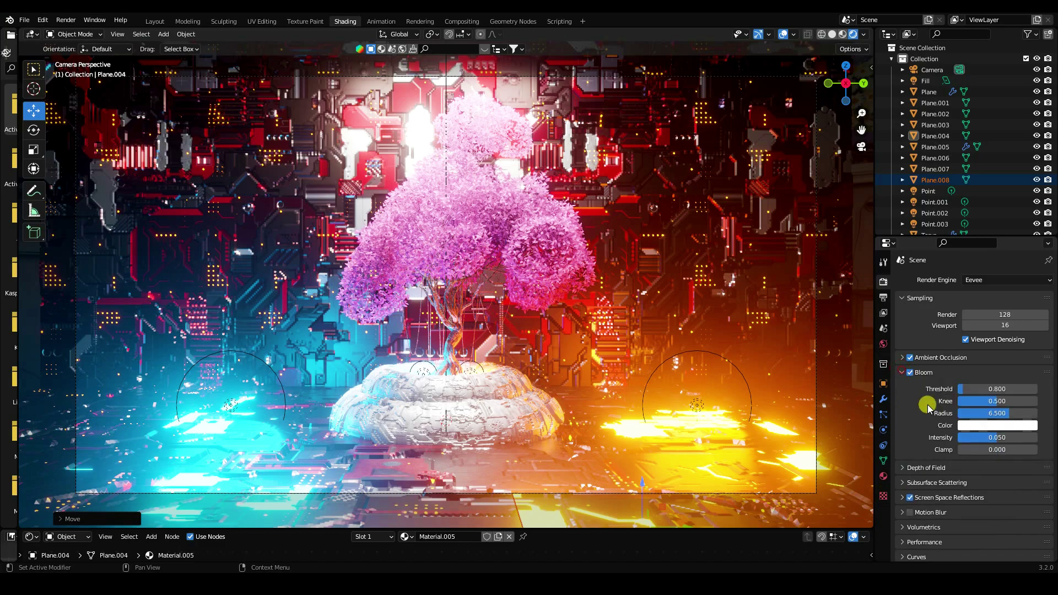
pyautogui.click(976, 437)
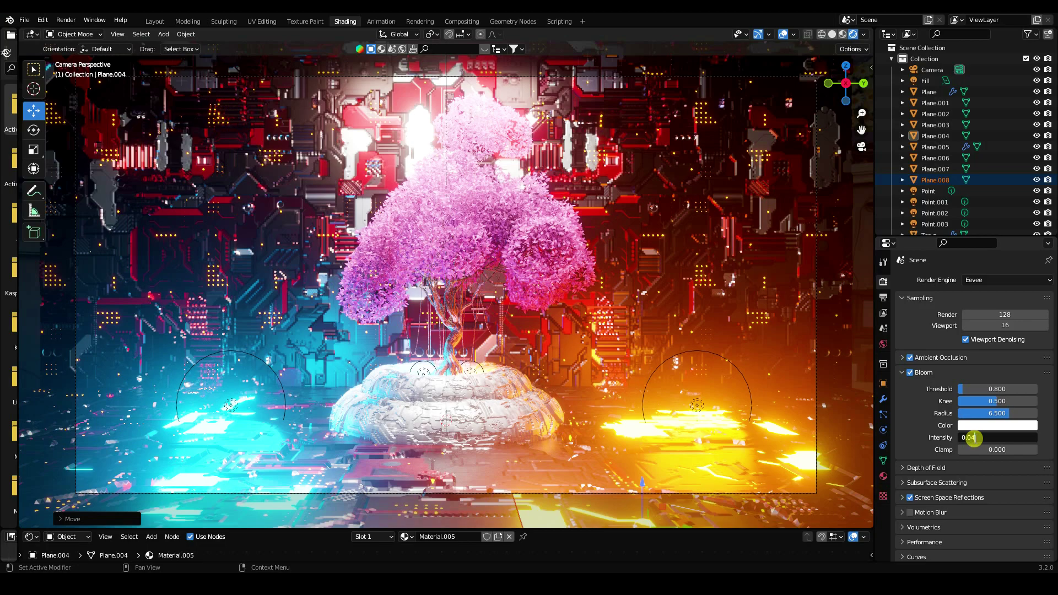
pyautogui.press('Return')
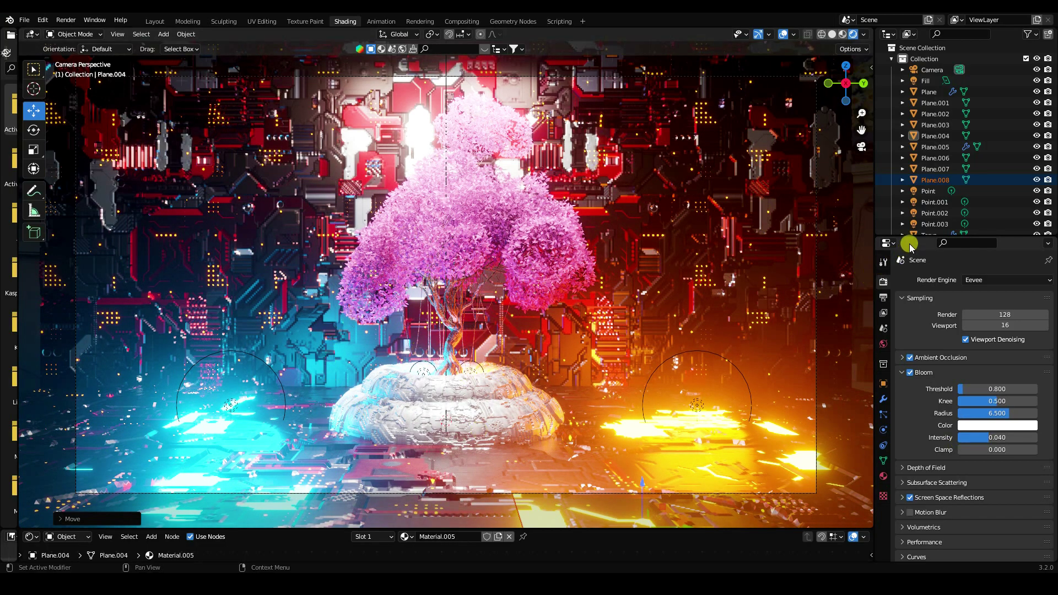
# - Resize the Outliner and properties panels, deselect Plane.008, and switch to Material Preview shading
pyautogui.moveTo(909, 237); pyautogui.dragTo(909, 340)
pyautogui.click(603, 249)
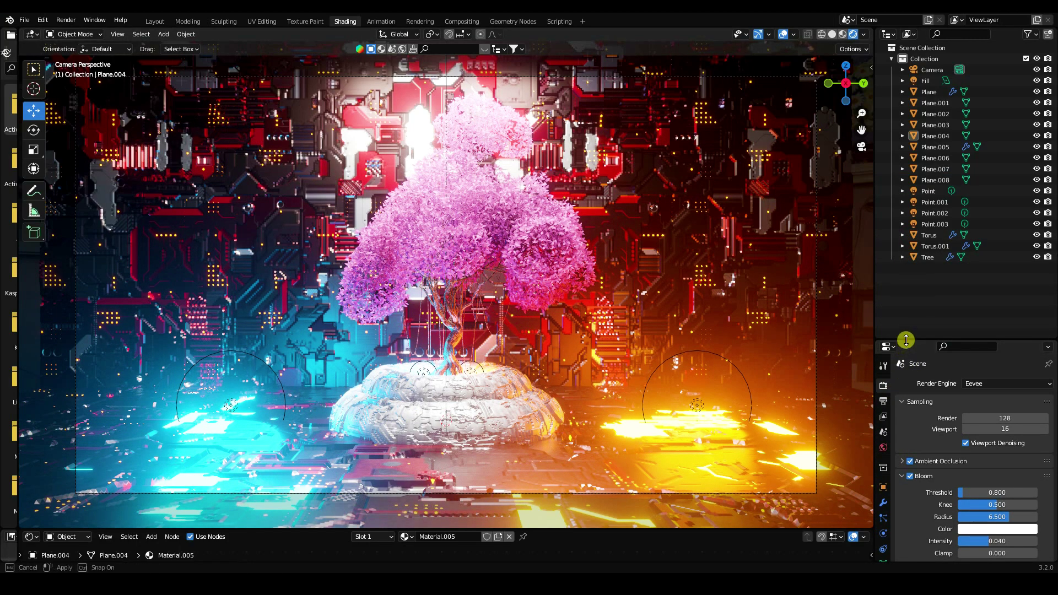
pyautogui.moveTo(905, 338); pyautogui.dragTo(900, 264)
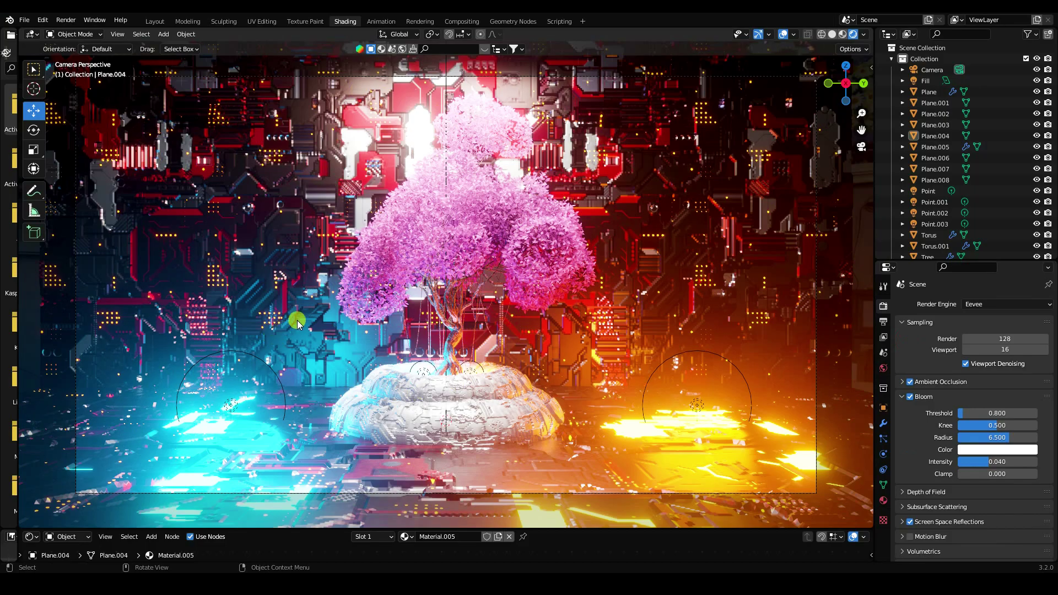
pyautogui.click(842, 35)
# - Copy and paste the Point and Point.001 lights to create Point.004 and Point.005
pyautogui.moveTo(495, 230)
pyautogui.mouseDown(button='middle')
pyautogui.moveTo(543, 266)
pyautogui.moveTo(573, 267)
pyautogui.moveTo(473, 349)
pyautogui.mouseUp(button='middle')
pyautogui.click(416, 368)
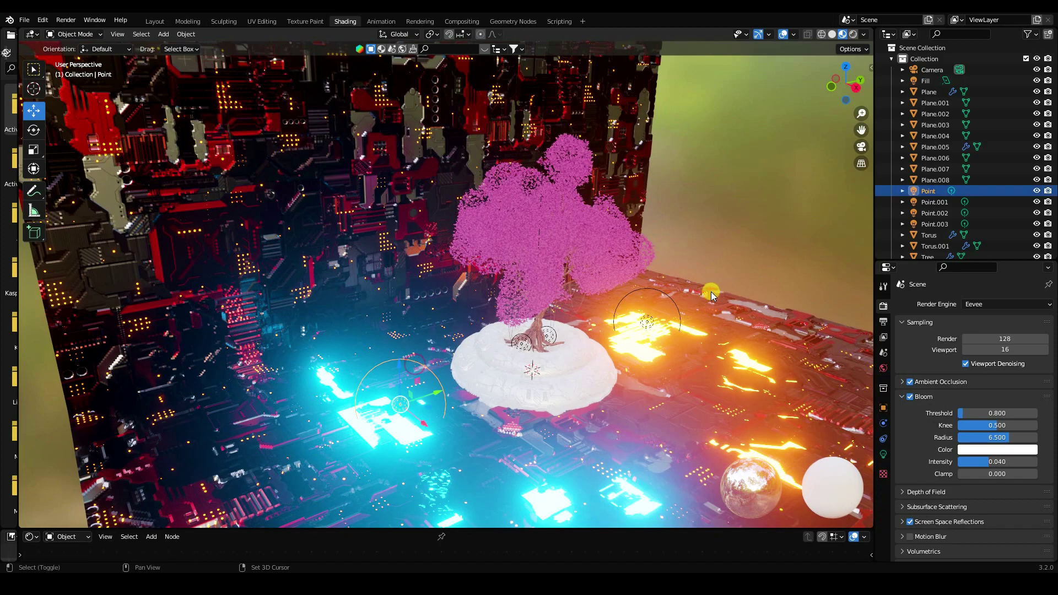
pyautogui.keyDown('shift'); pyautogui.click(660, 292); pyautogui.keyUp('shift')
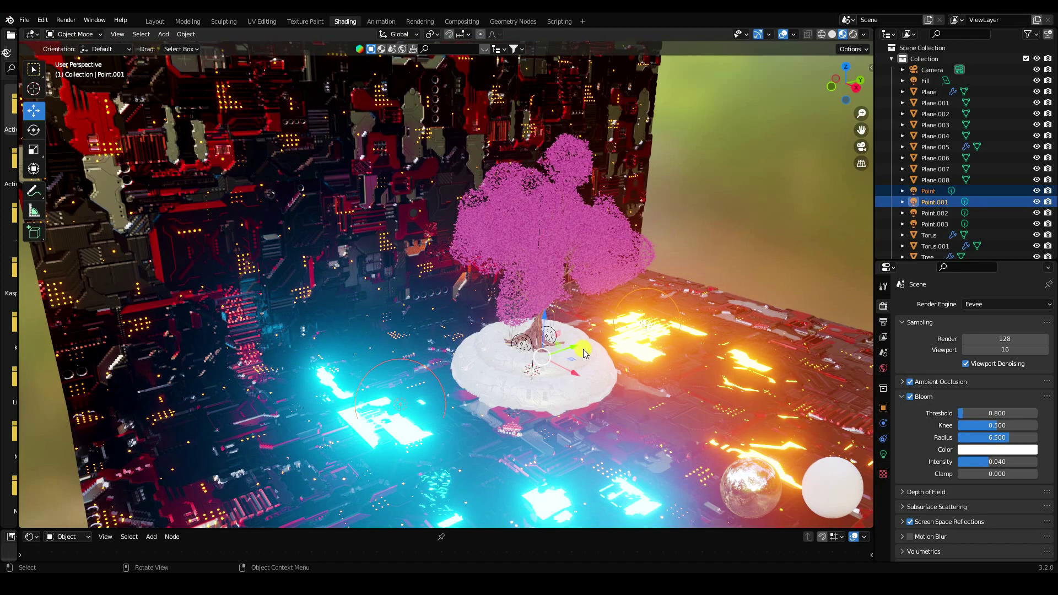
pyautogui.moveTo(586, 351); pyautogui.dragTo(600, 347, button='middle')
pyautogui.hotkey('ctrl', 'c')
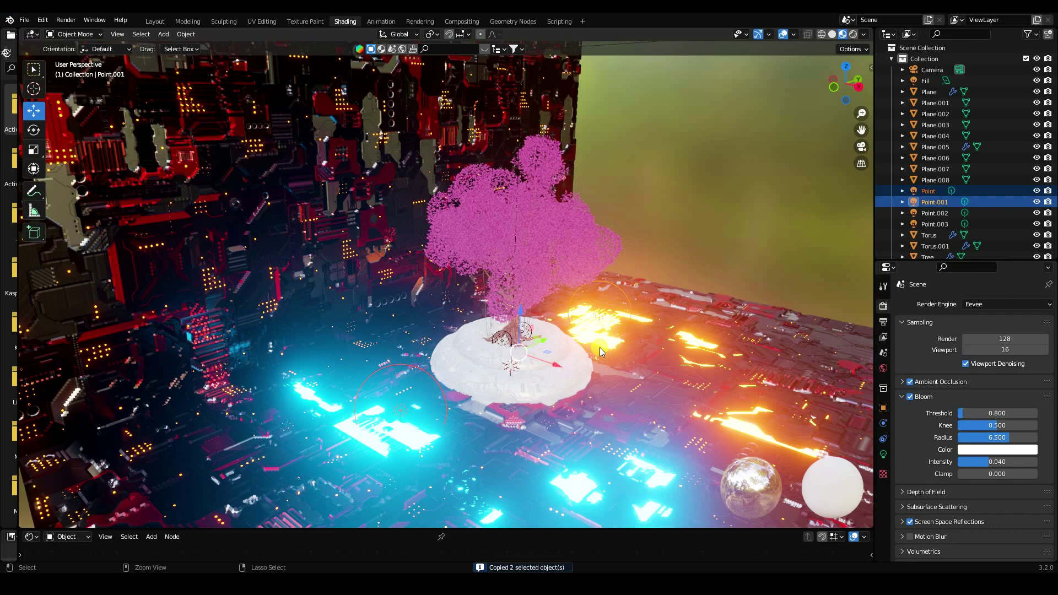
pyautogui.hotkey('ctrl', 'v')
# - Raise the pasted lights along Z and shift them sideways along X beside the tree
pyautogui.press('g')
pyautogui.press('z')
pyautogui.click(530, 225)
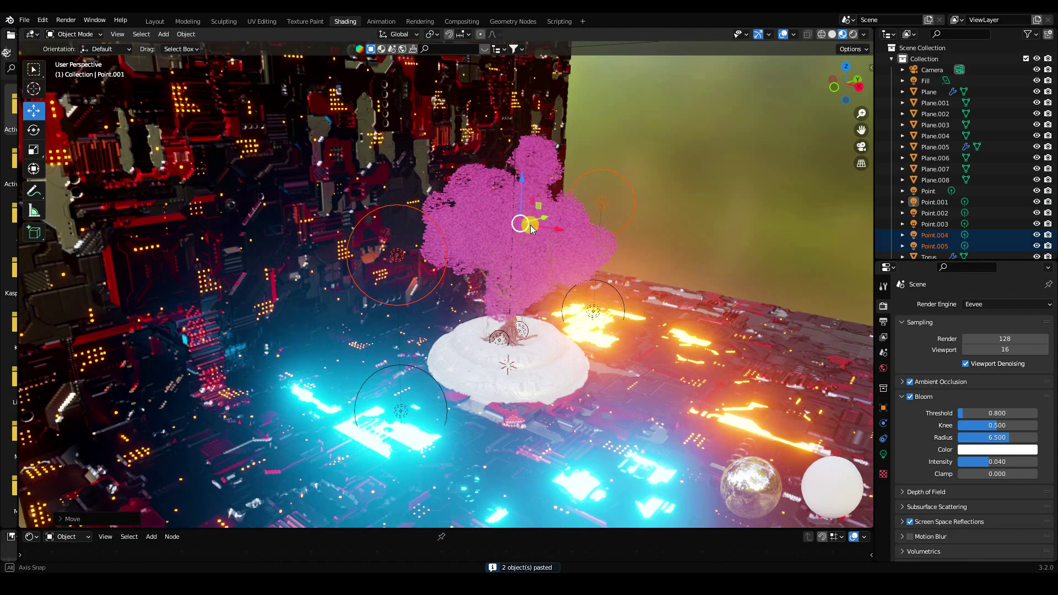
pyautogui.moveTo(530, 225); pyautogui.dragTo(495, 225, button='middle')
pyautogui.press('g')
pyautogui.press('x')
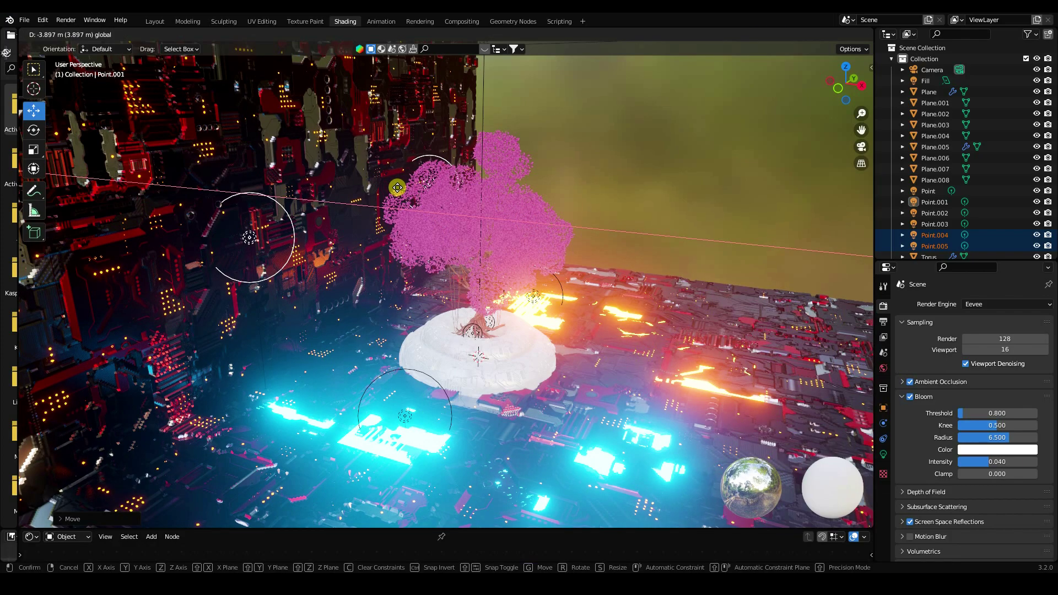
pyautogui.click(397, 188)
# - Switch to Rendered shading and return to the camera view (Numpad 0)
pyautogui.moveTo(437, 255); pyautogui.dragTo(409, 278, button='middle')
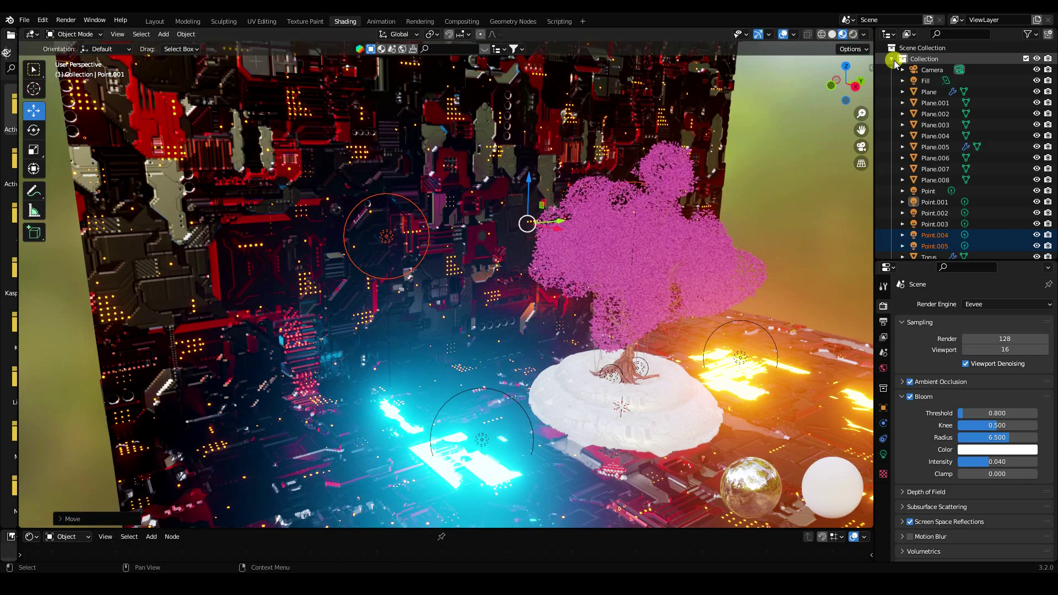
pyautogui.click(851, 35)
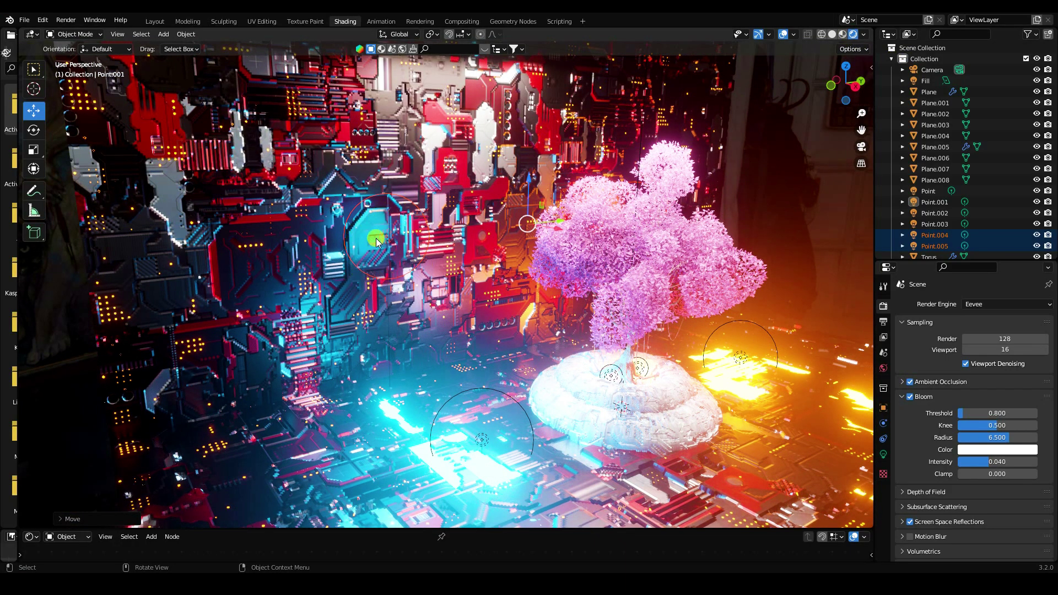
pyautogui.moveTo(551, 238); pyautogui.dragTo(536, 236, button='middle')
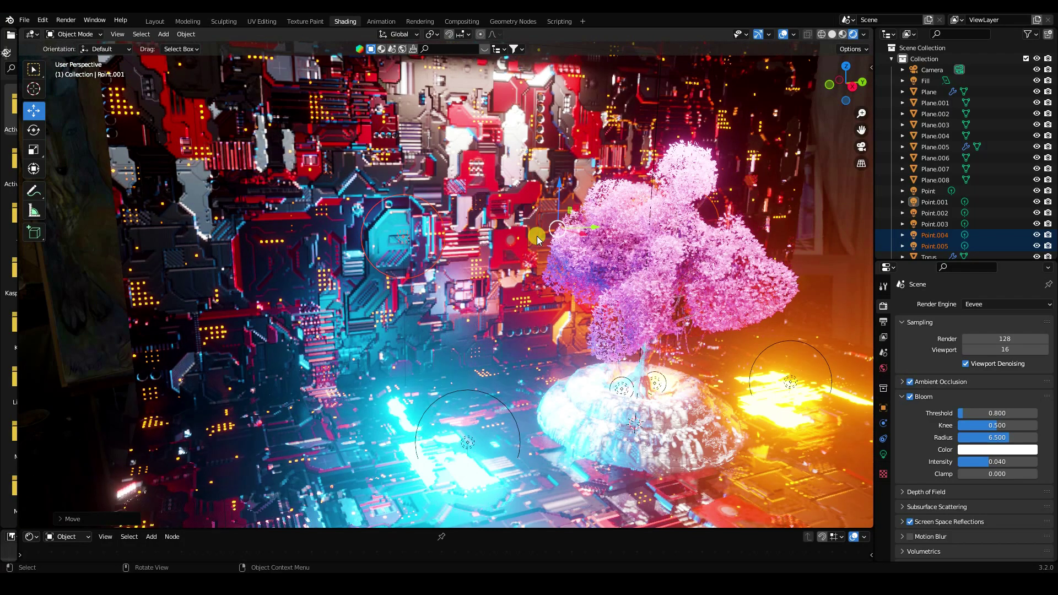
pyautogui.press('KP_0')
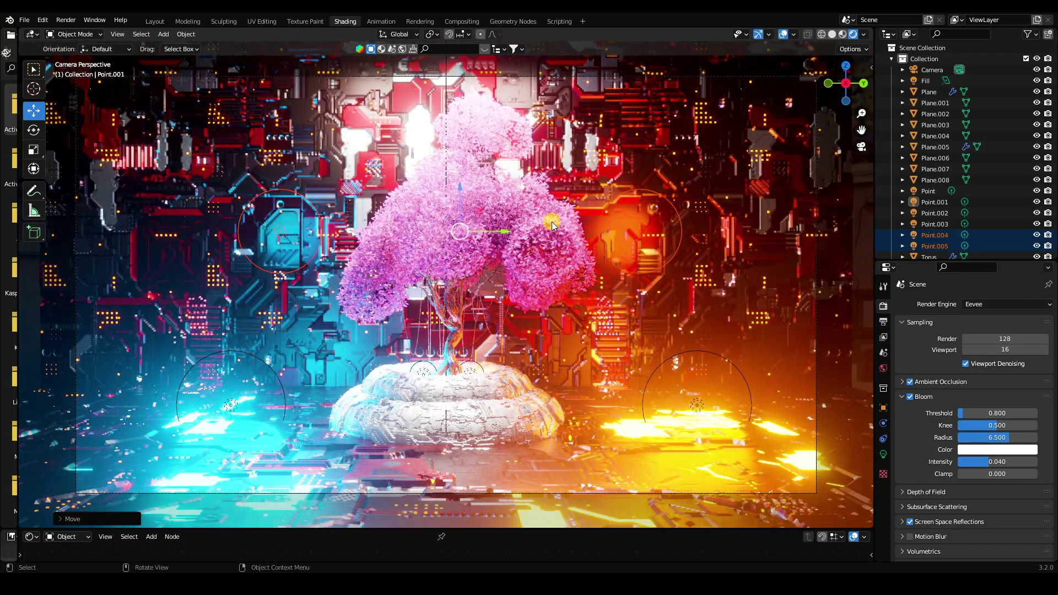
# - Nudge Plane.003 down, then raise Subdivision viewport levels to 3 on Plane.005 and the floor Plane
pyautogui.click(636, 428)
pyautogui.moveTo(689, 383); pyautogui.dragTo(691, 384)
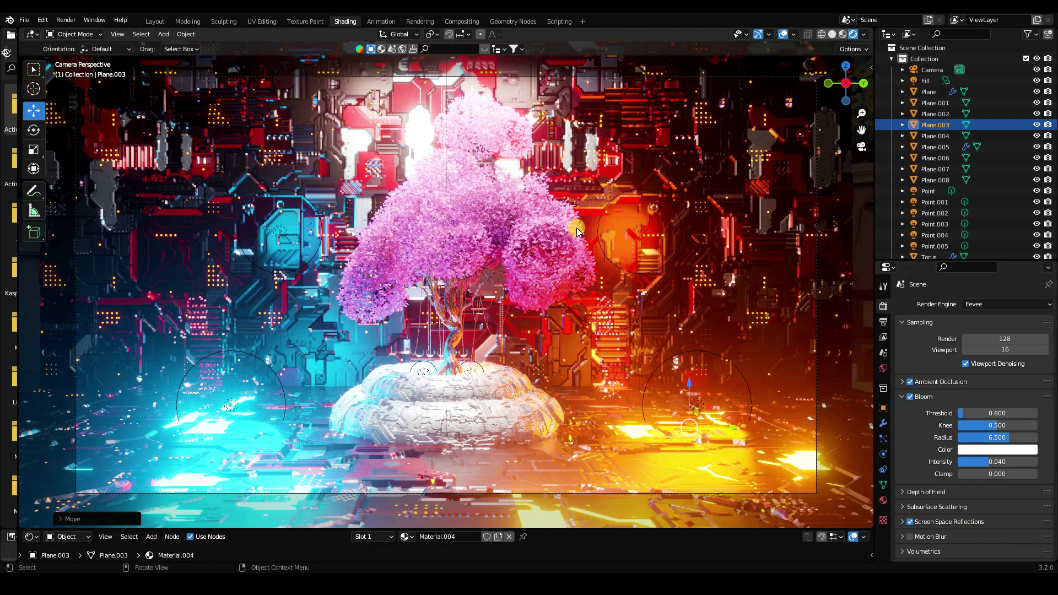
pyautogui.click(586, 163)
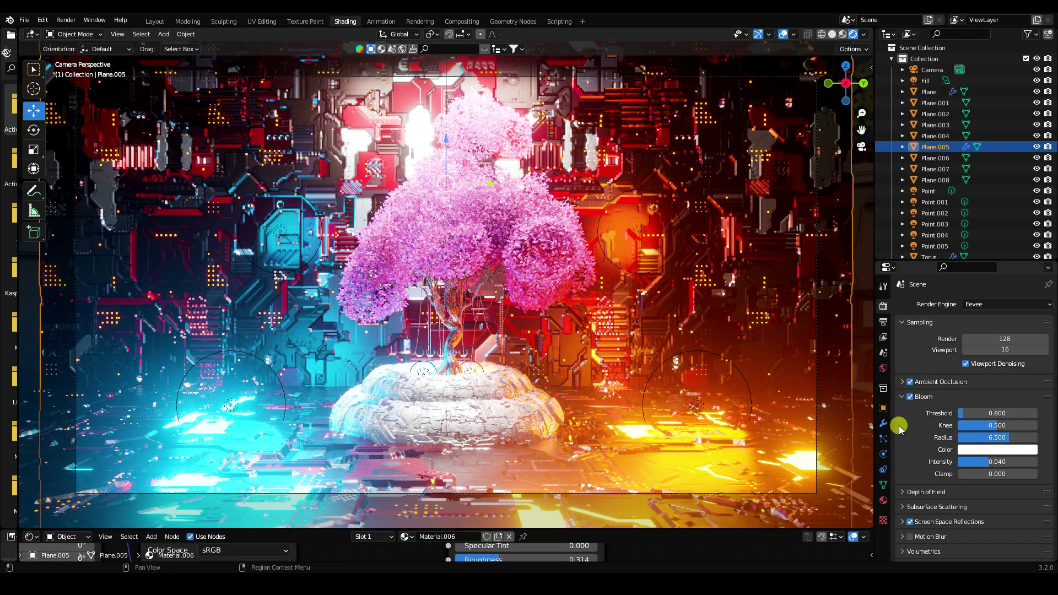
pyautogui.click(884, 424)
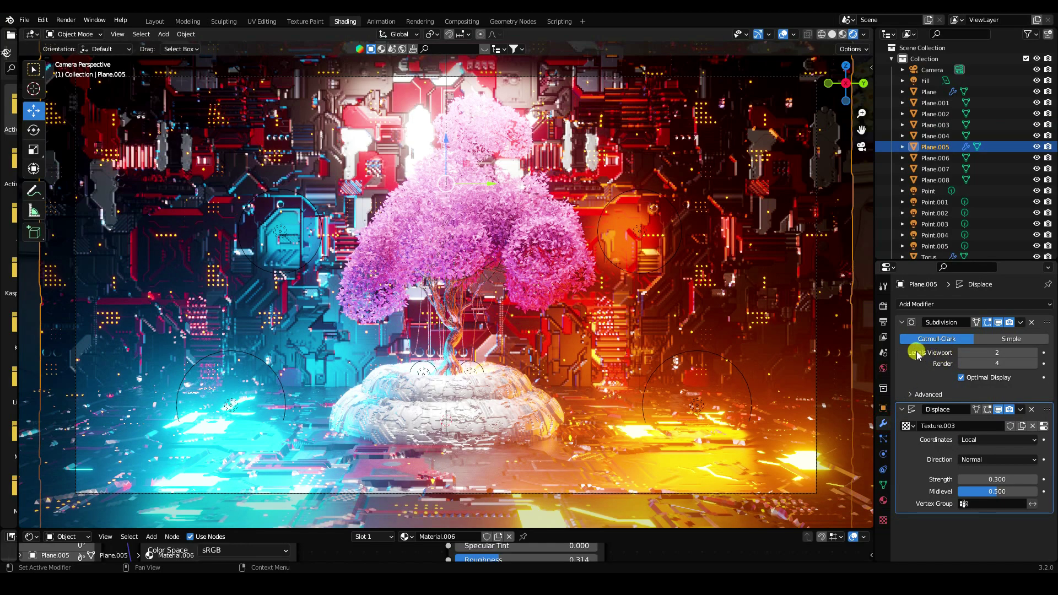
pyautogui.click(1032, 352)
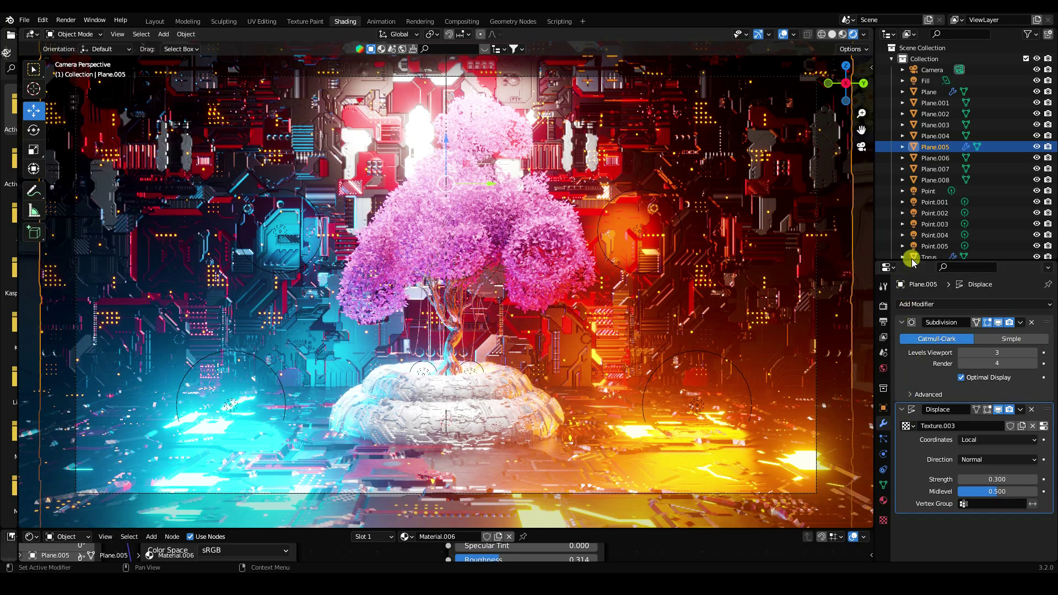
pyautogui.click(642, 465)
pyautogui.click(1032, 352)
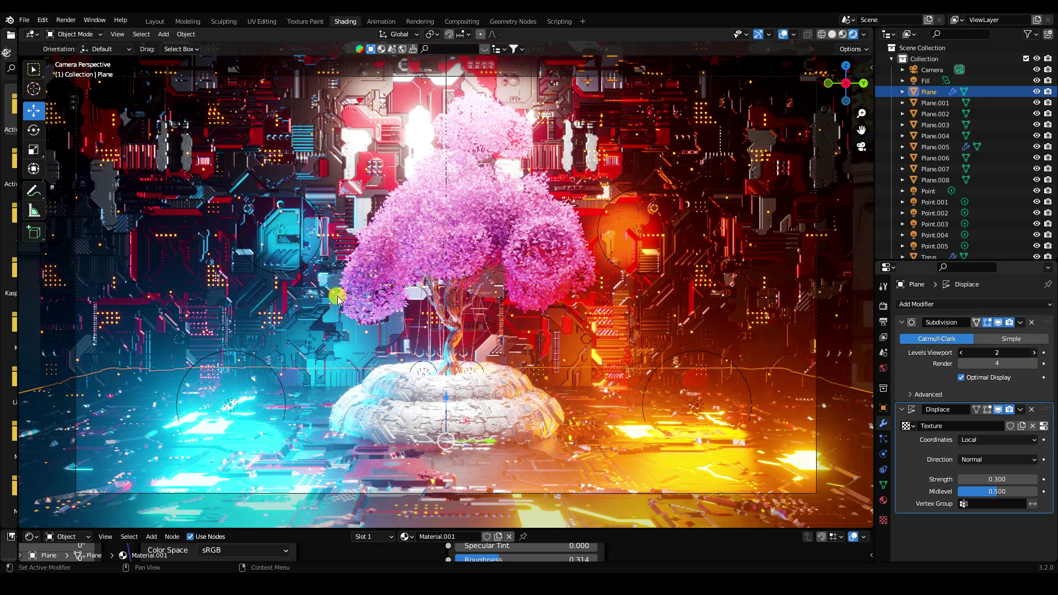
# - Save the scene as cv.blend on the Desktop, then open the Icon.jpg reference image
pyautogui.click(25, 21)
pyautogui.click(25, 21)
pyautogui.click(26, 21)
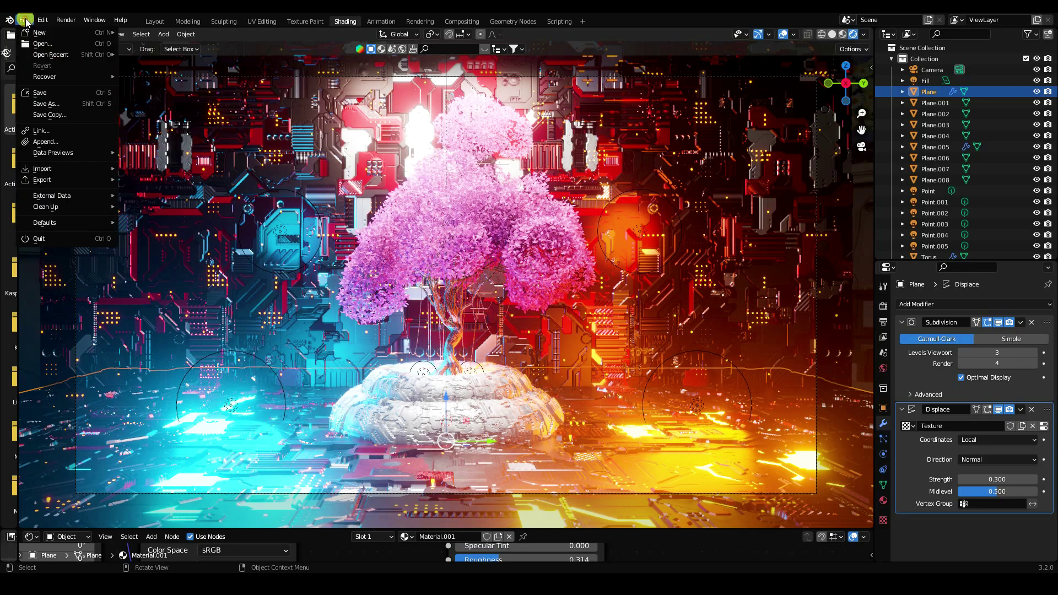
pyautogui.click(39, 93)
pyautogui.click(223, 262)
pyautogui.click(421, 435)
pyautogui.write('cv')
pyautogui.click(775, 442)
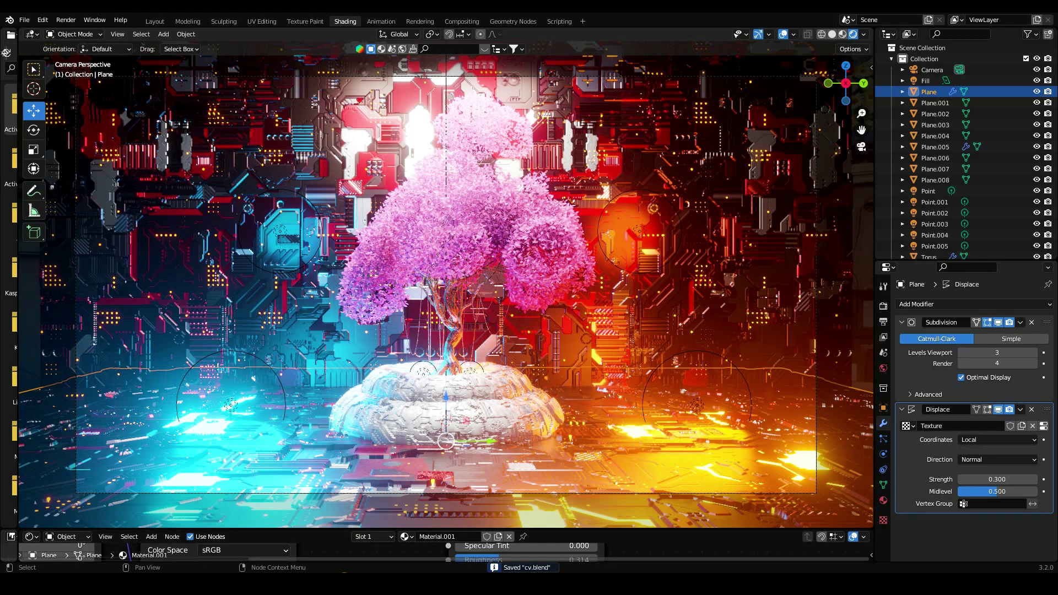
pyautogui.moveTo(347, 571)
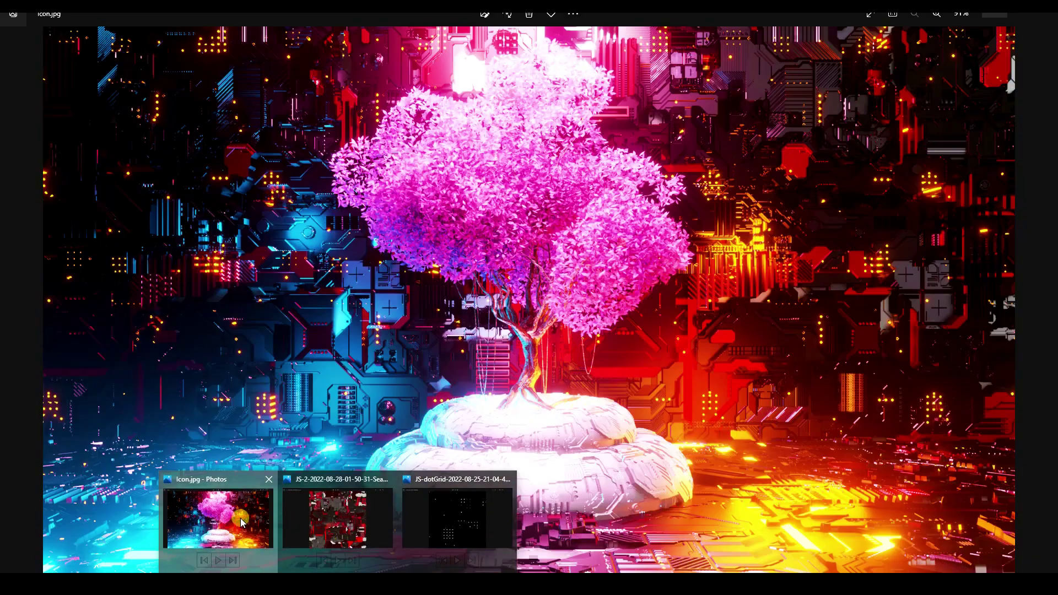
pyautogui.click(240, 518)
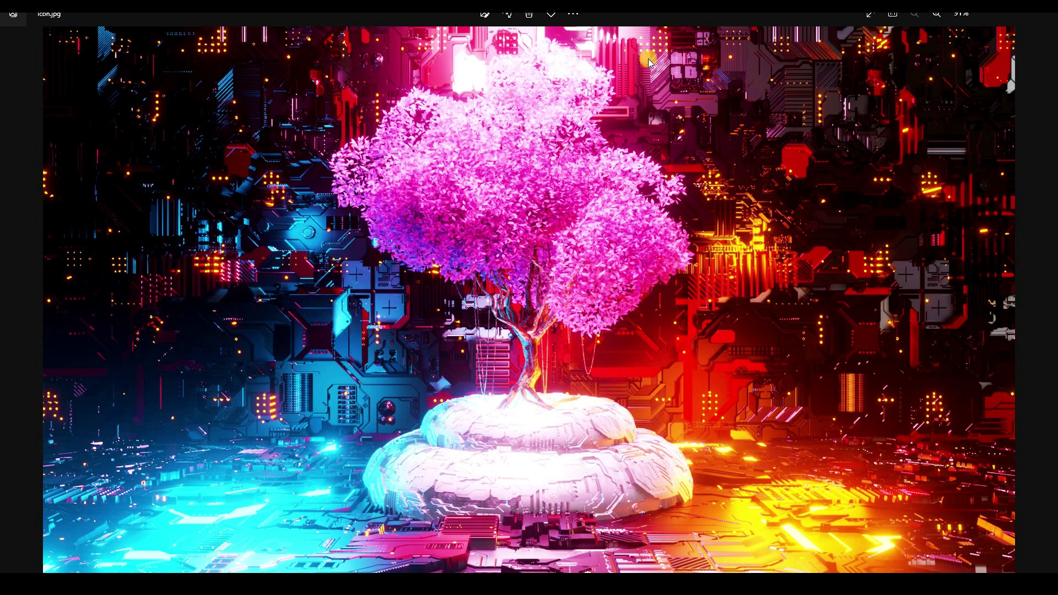
# - Leave the Icon.jpg view in Photos and return to Blender's scene
pyautogui.click(339, 327)
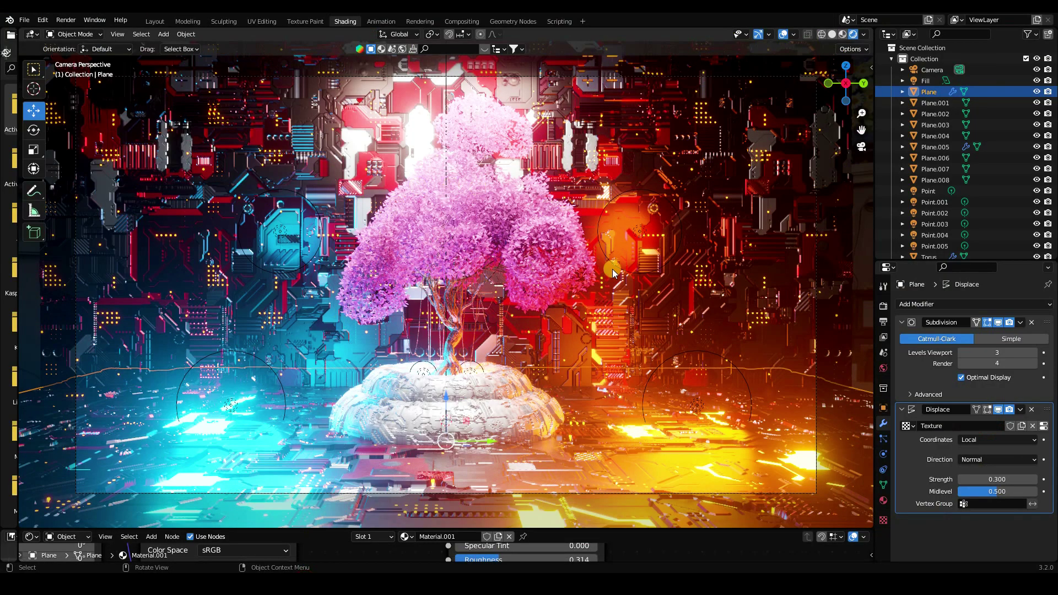